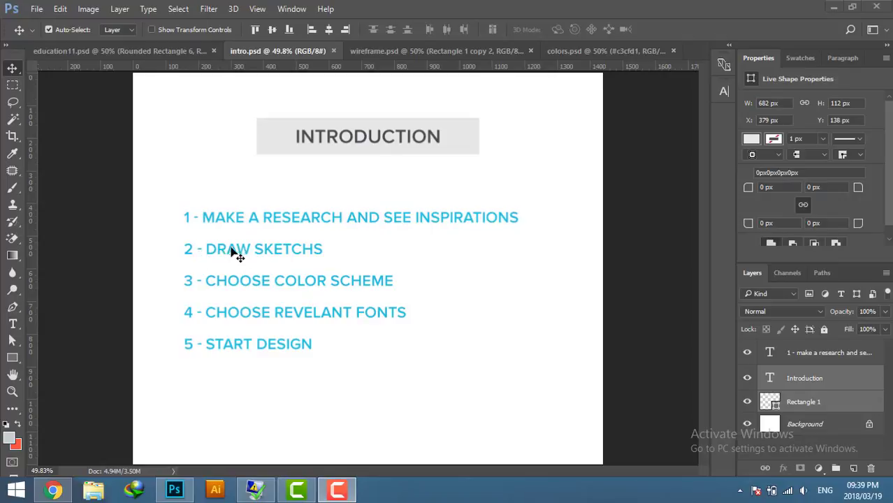
Step: Look over the wireframe mockup and the colors palette reference documents
{"action": "key", "text": "ctrl+Tab"}
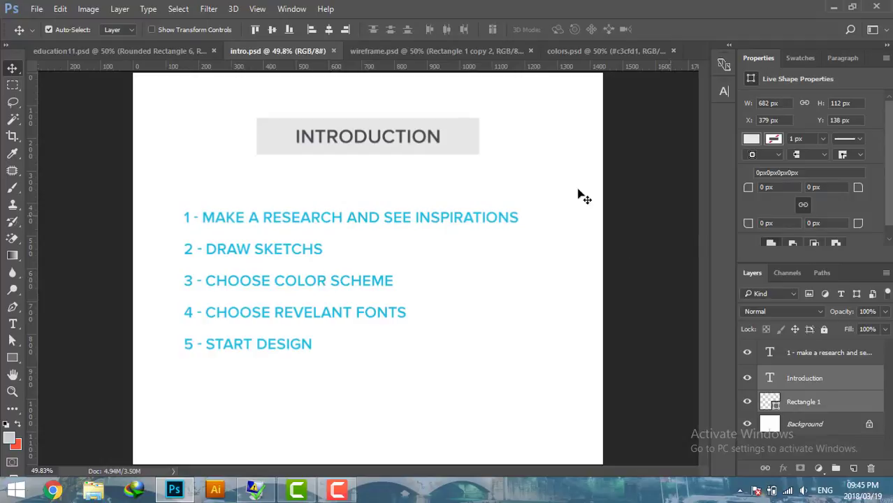
{"action": "left_click", "coordinate": [602, 53]}
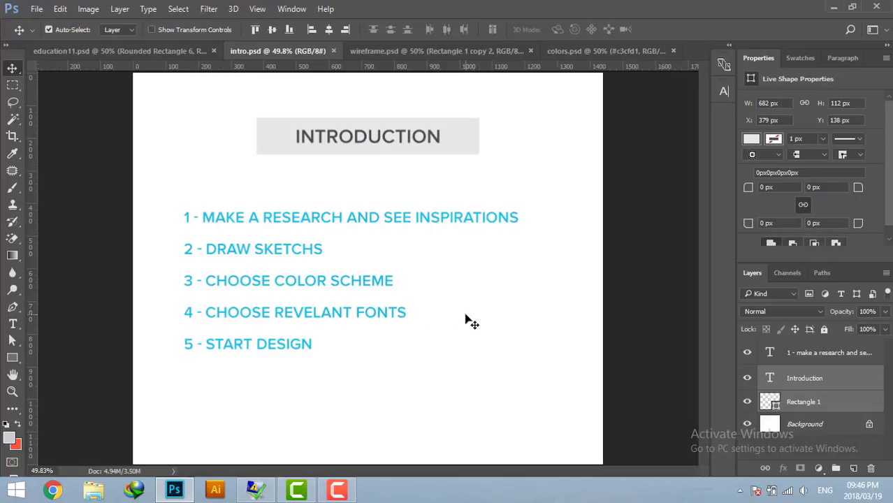
{"action": "left_click", "coordinate": [39, 9]}
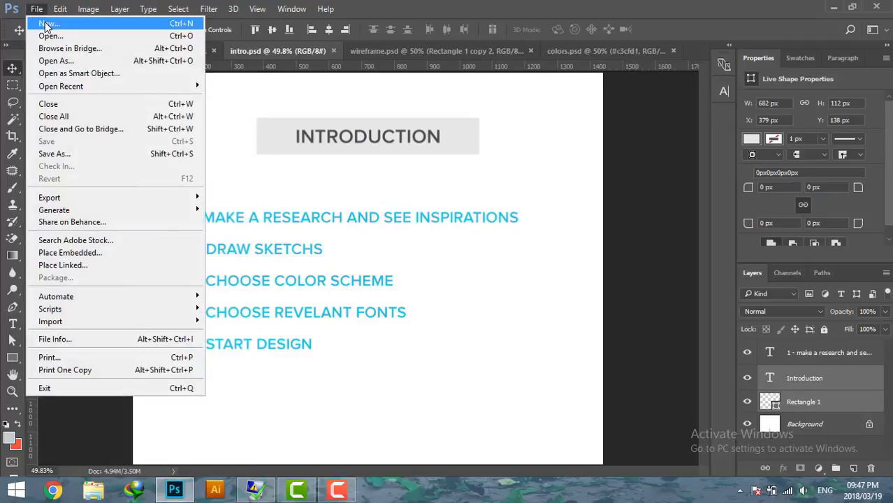
{"action": "key", "text": "Escape"}
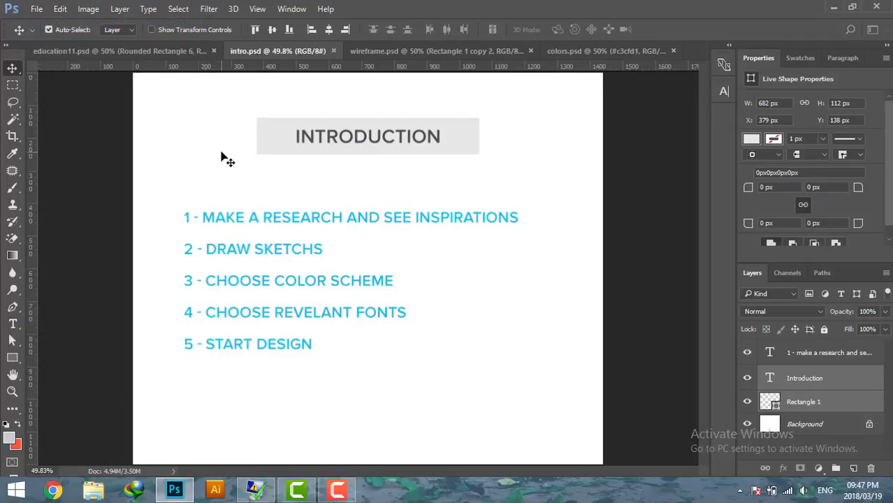
Step: Create a new 1440×1200 px, 72 ppi document named 'courses dashboard'
{"action": "key", "text": "ctrl+n"}
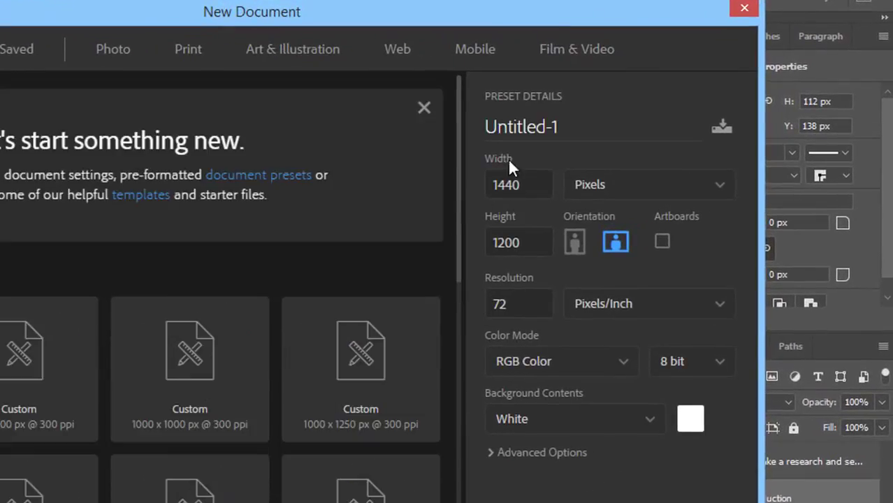
{"action": "left_click", "coordinate": [577, 126]}
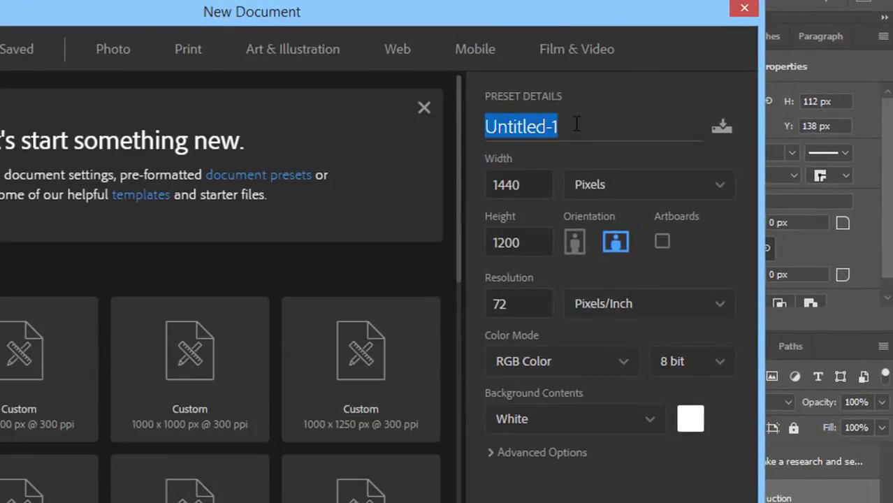
{"action": "type", "text": "courses dashboard"}
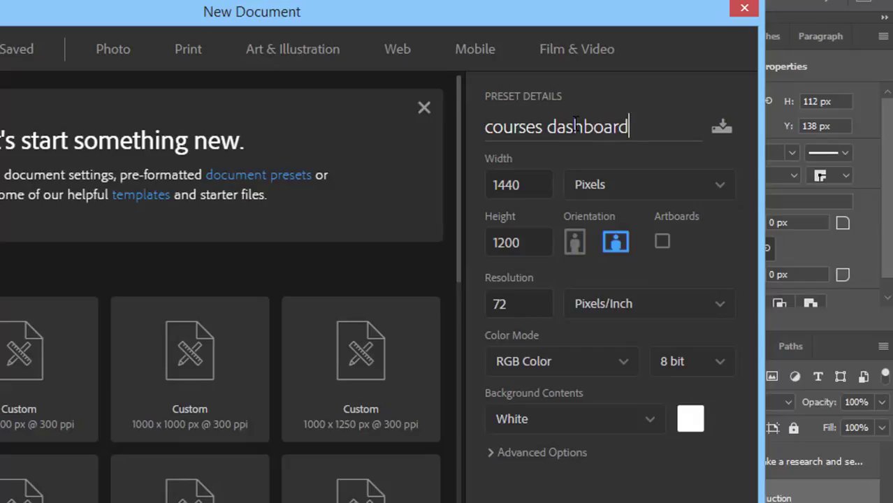
{"action": "left_click", "coordinate": [525, 186]}
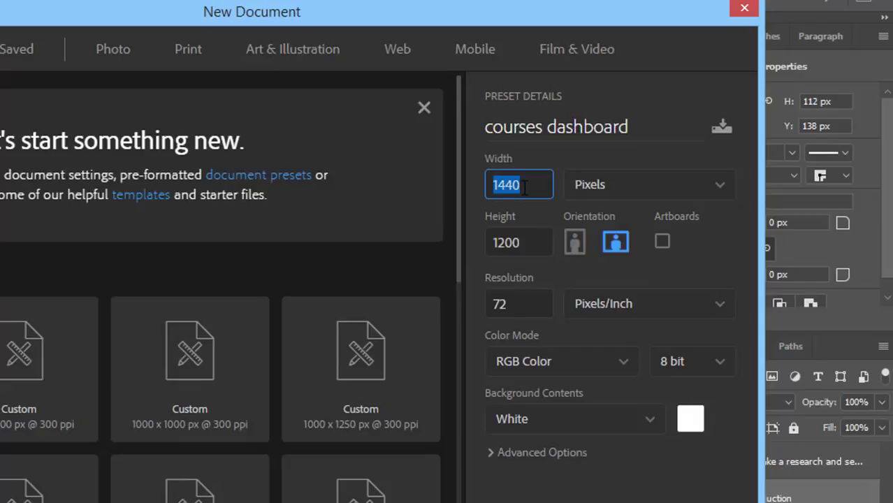
{"action": "left_click", "coordinate": [519, 181]}
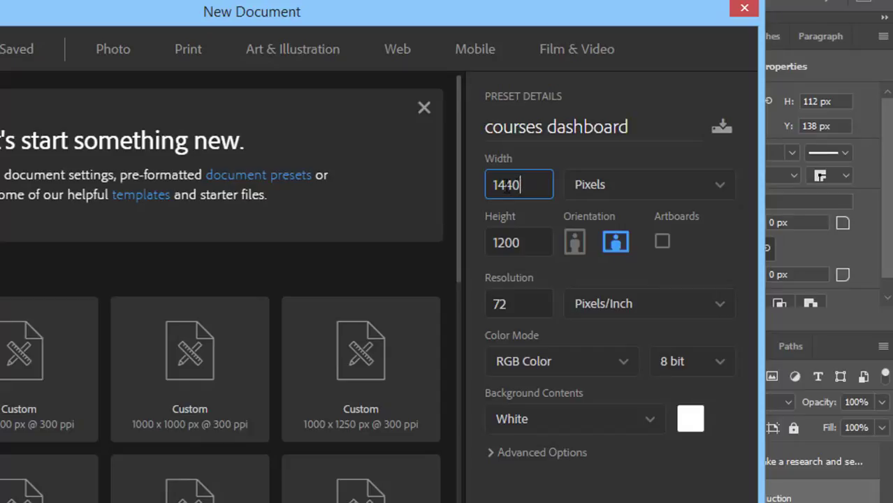
{"action": "left_click", "coordinate": [509, 238]}
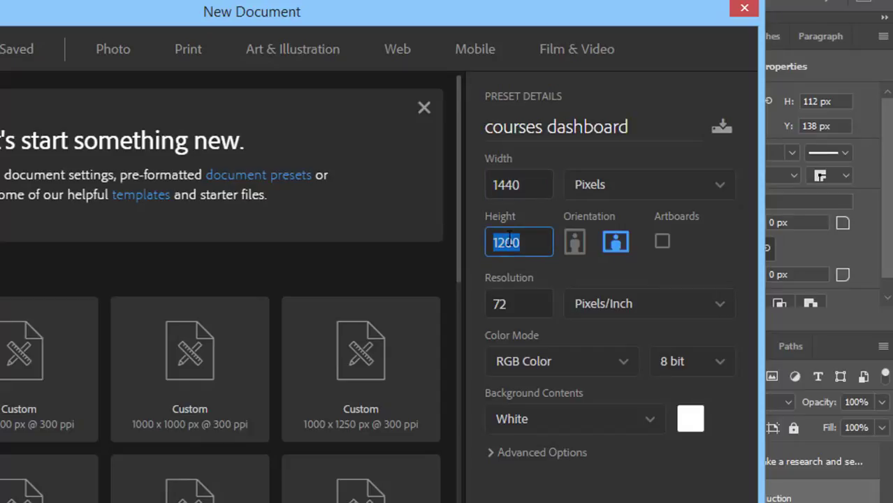
{"action": "left_click", "coordinate": [514, 308]}
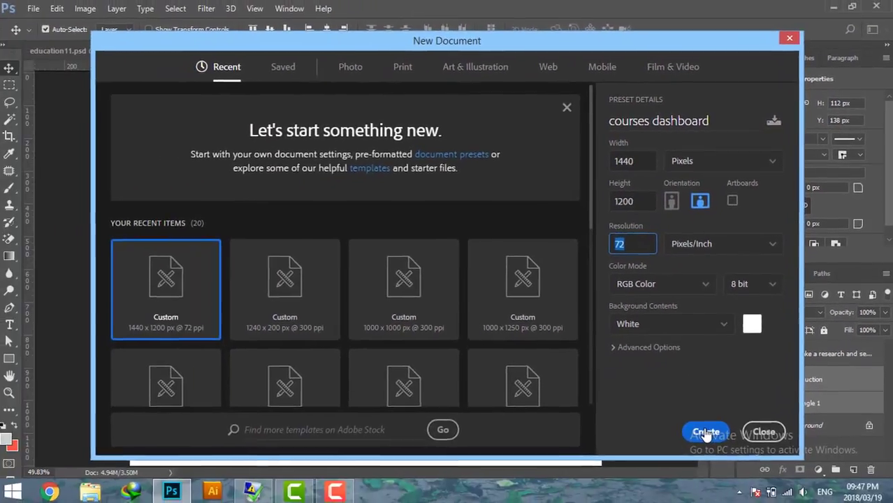
{"action": "left_click", "coordinate": [706, 431]}
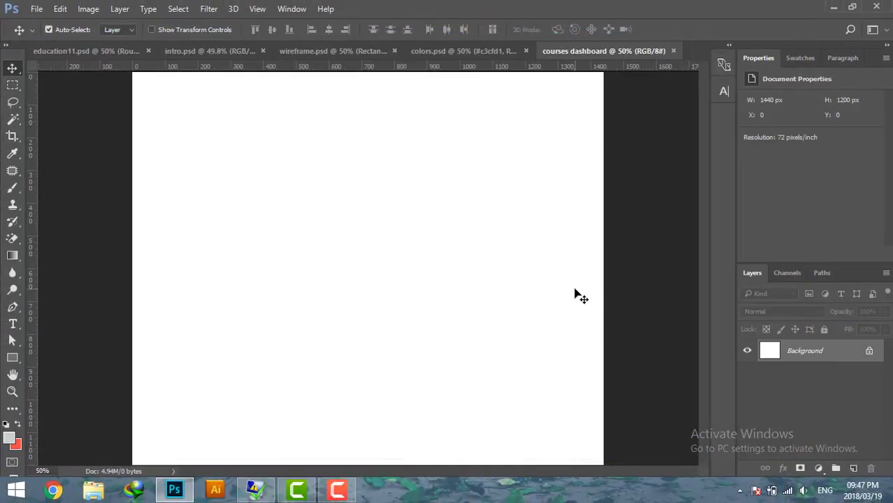
Step: Check the wireframe reference, then return to the courses dashboard
{"action": "key", "text": "z"}
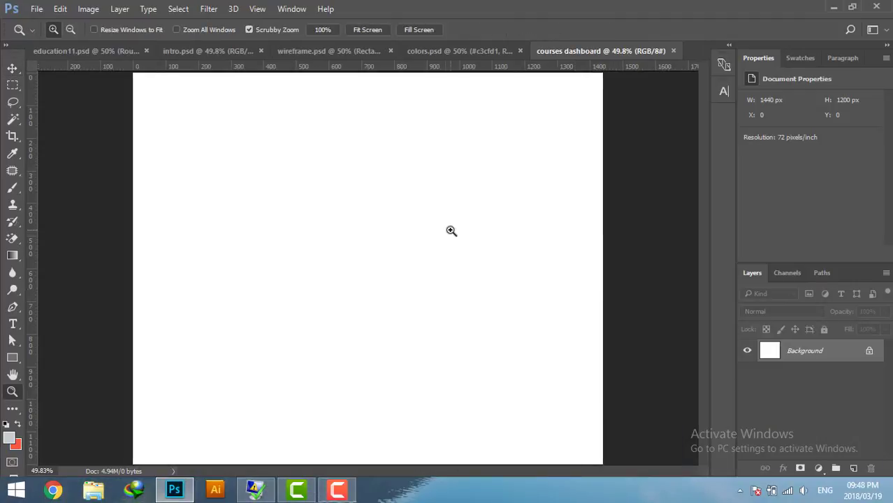
{"action": "left_click", "coordinate": [12, 68]}
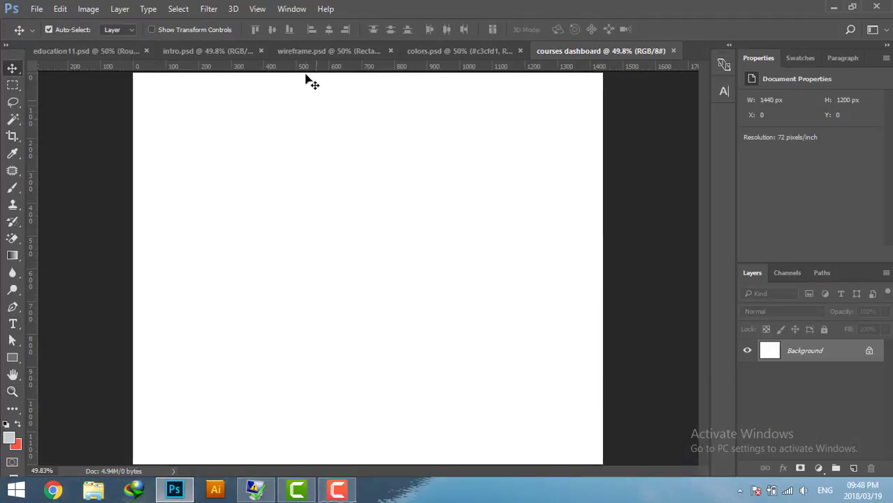
{"action": "left_click", "coordinate": [308, 50]}
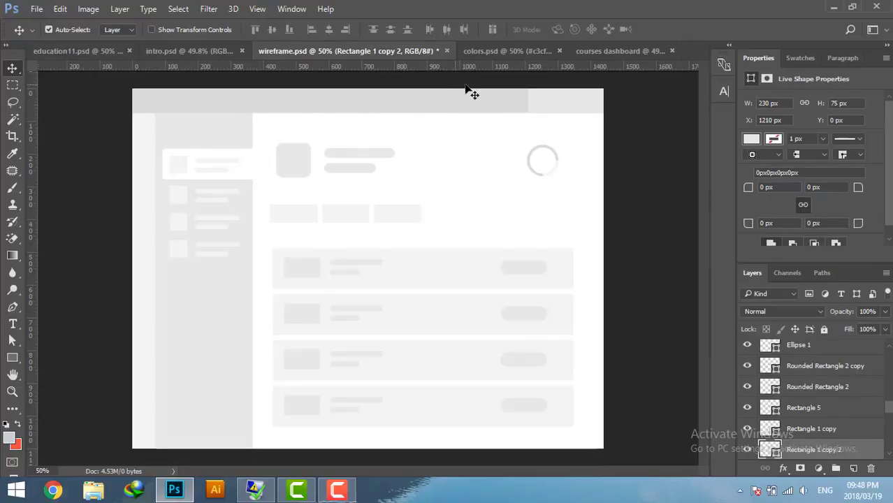
{"action": "left_click", "coordinate": [595, 52]}
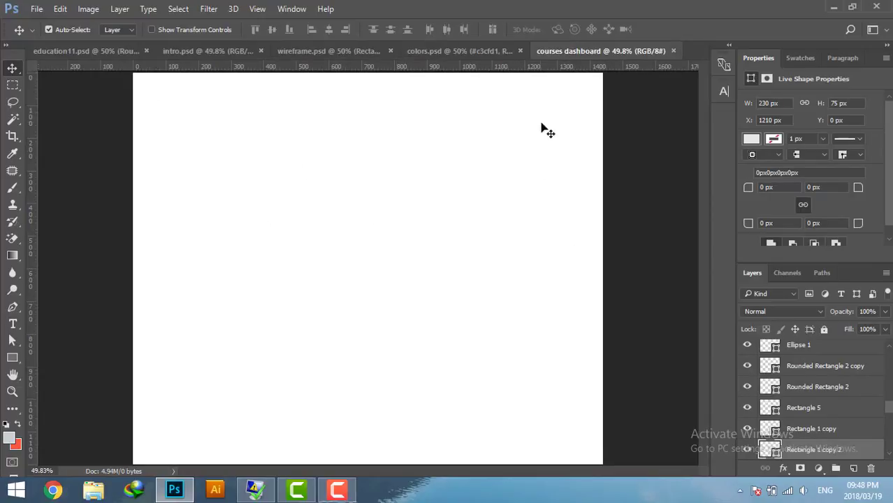
Step: Draw a 1440×75 px grey rectangle and move it to the canvas top edge
{"action": "left_click", "coordinate": [14, 359]}
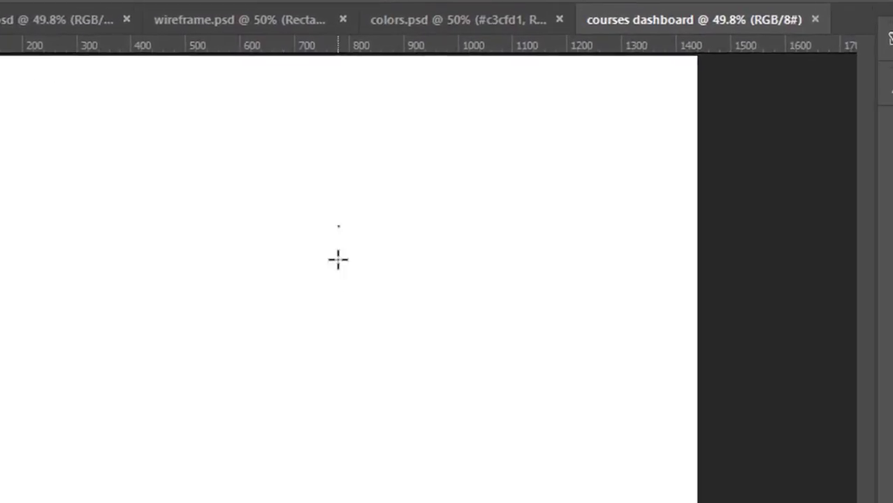
{"action": "left_click", "coordinate": [337, 260]}
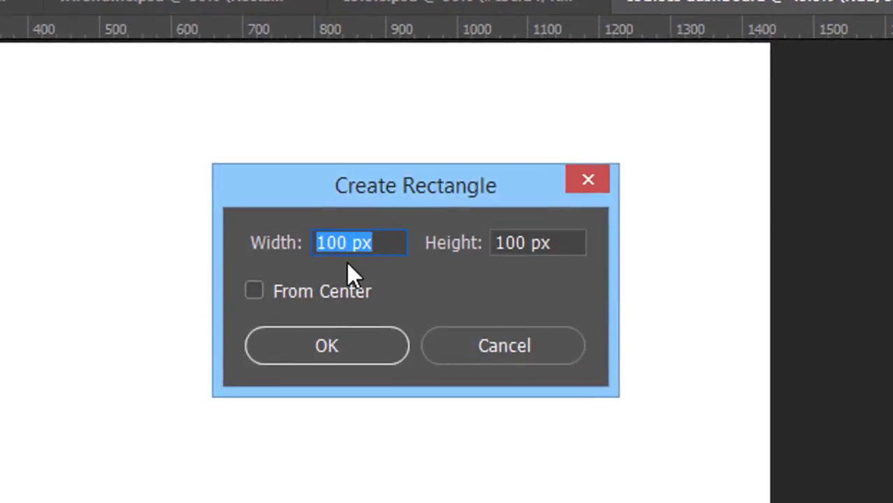
{"action": "type", "text": "1440"}
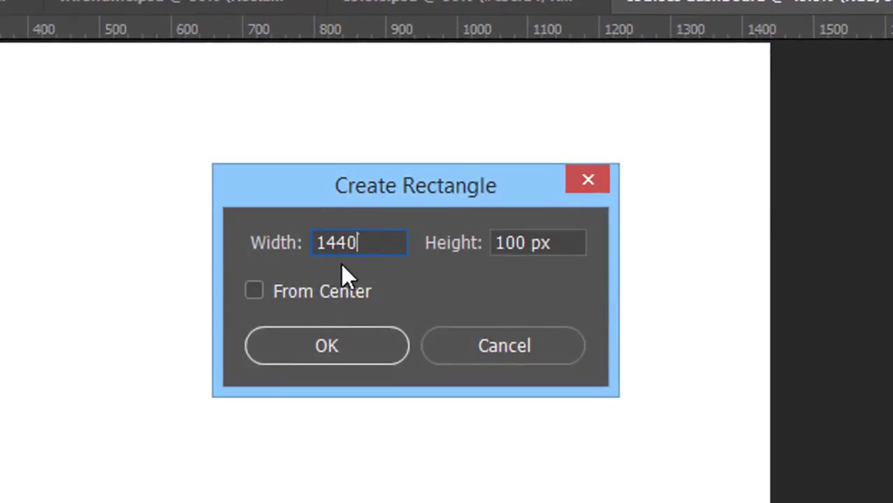
{"action": "double_click", "coordinate": [520, 242]}
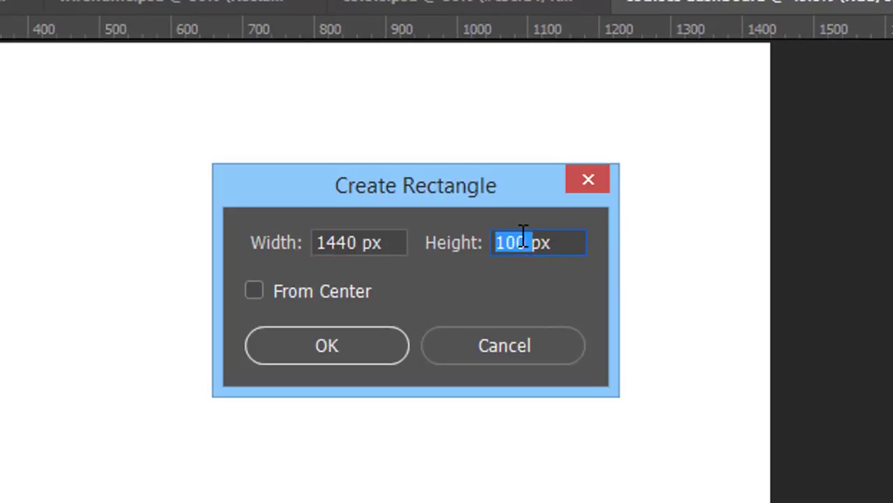
{"action": "type", "text": "7"}
{"action": "type", "text": "5"}
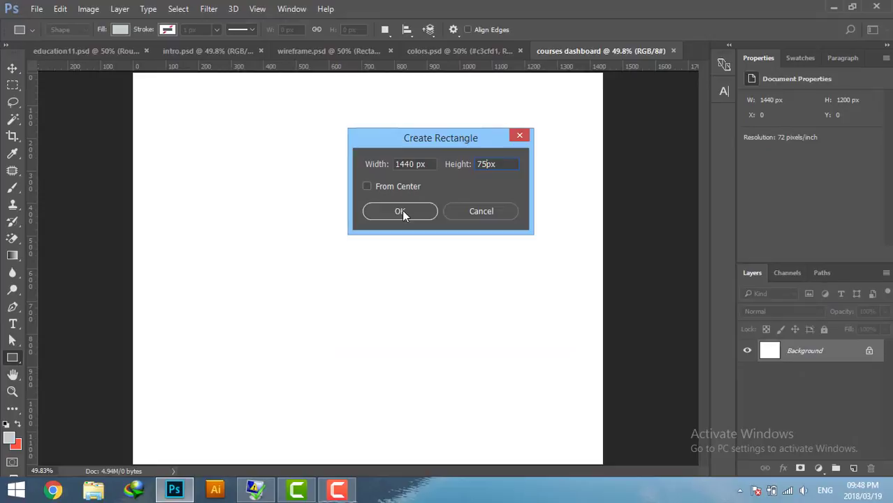
{"action": "left_click", "coordinate": [400, 212]}
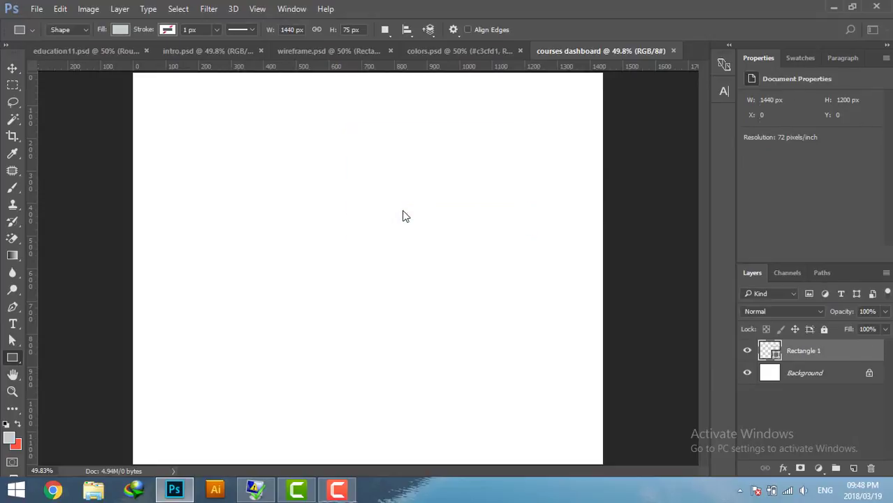
{"action": "key", "text": "Return"}
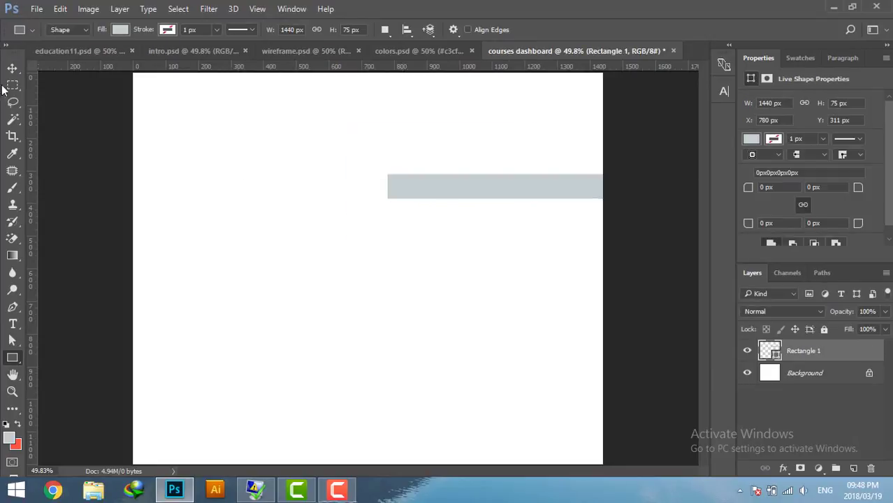
{"action": "left_click", "coordinate": [12, 68]}
{"action": "mouse_move", "coordinate": [443, 188]}
{"action": "left_mouse_down"}
{"action": "mouse_move", "coordinate": [301, 140]}
{"action": "mouse_move", "coordinate": [265, 90]}
{"action": "mouse_move", "coordinate": [191, 85]}
{"action": "left_mouse_up"}
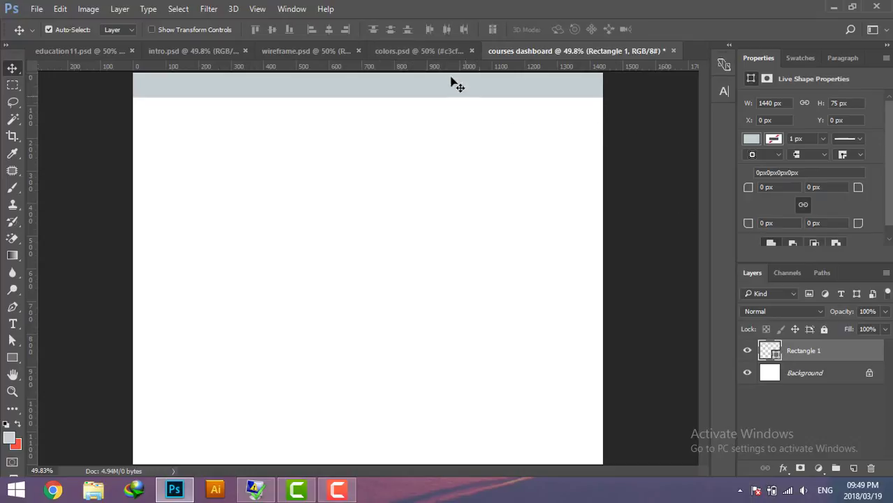
{"action": "left_click", "coordinate": [420, 50]}
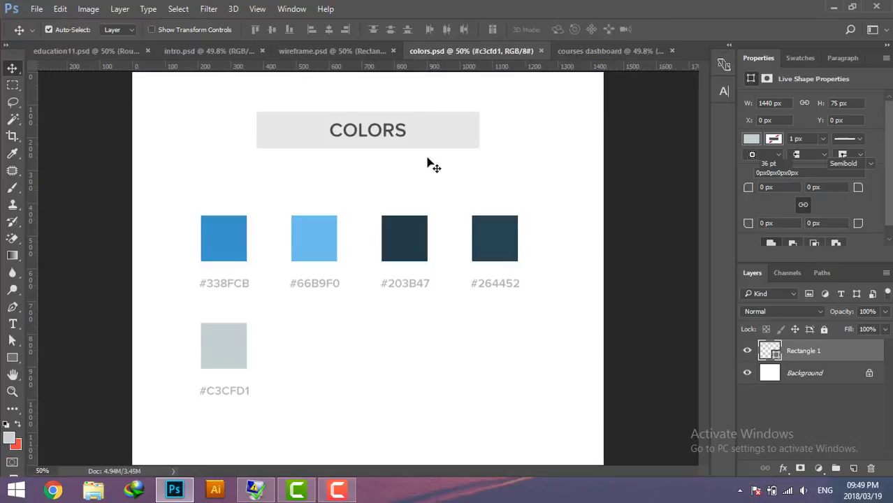
{"action": "left_click", "coordinate": [409, 241]}
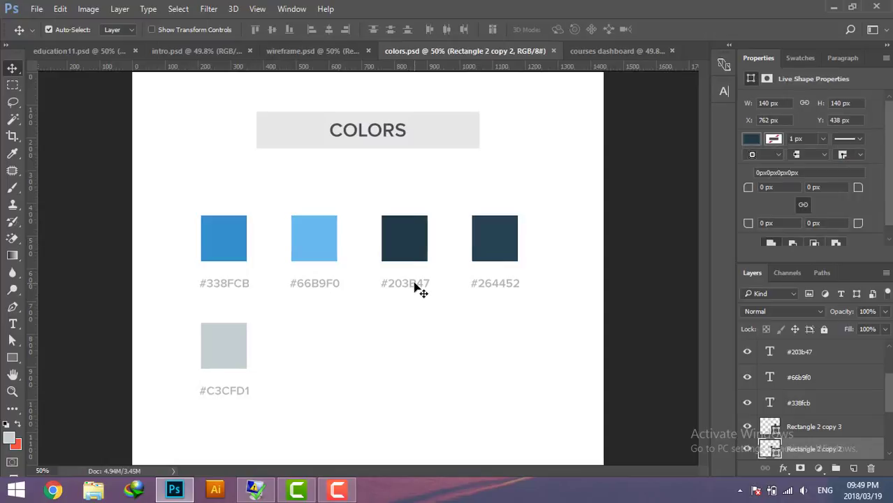
{"action": "left_click", "coordinate": [415, 288]}
{"action": "double_click", "coordinate": [770, 353]}
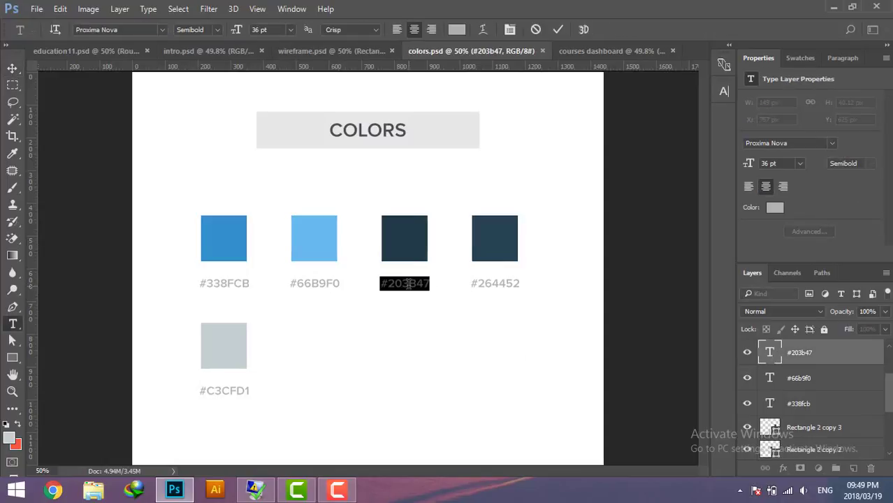
{"action": "left_click", "coordinate": [14, 70]}
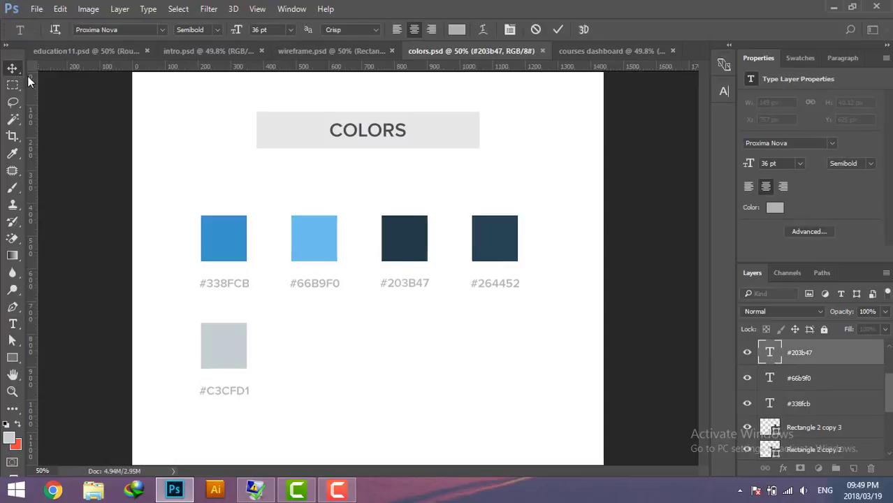
{"action": "left_click", "coordinate": [608, 50]}
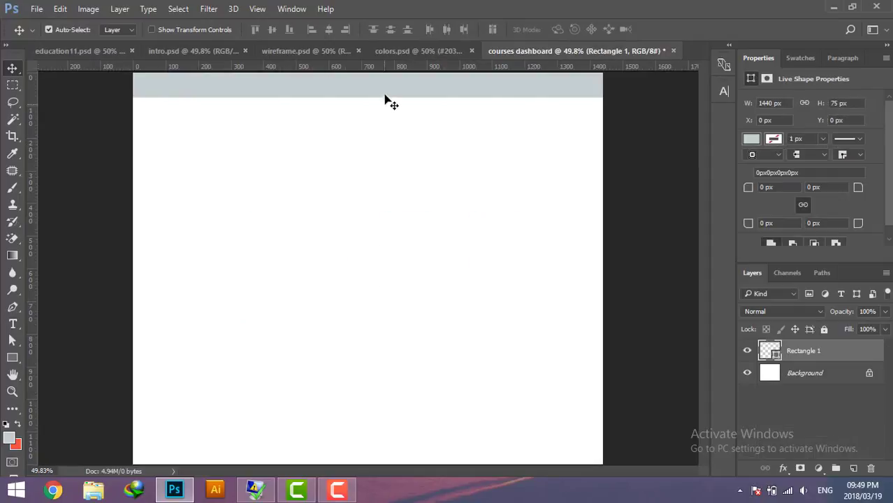
{"action": "double_click", "coordinate": [770, 352]}
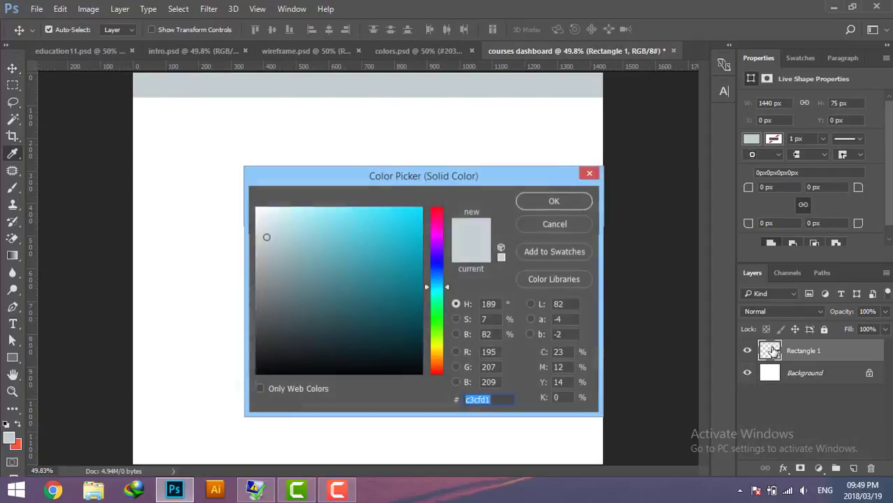
{"action": "type", "text": "#203b47"}
{"action": "left_click", "coordinate": [553, 202]}
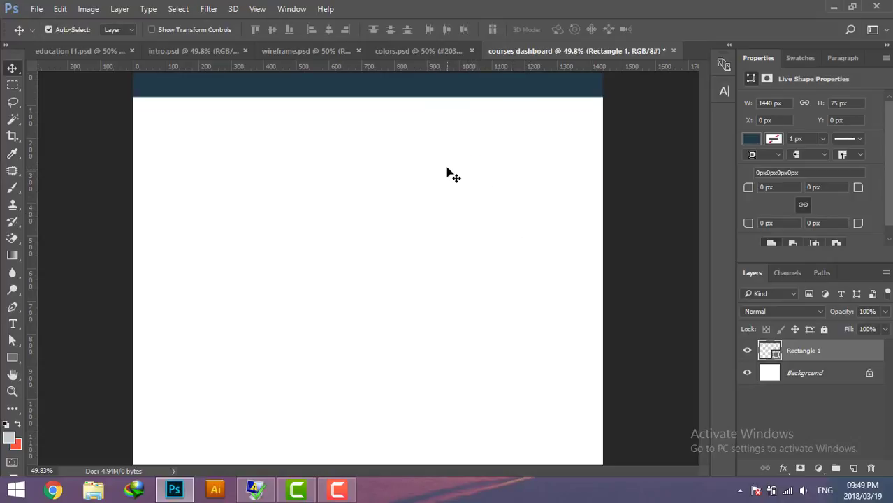
{"action": "left_click", "coordinate": [279, 54]}
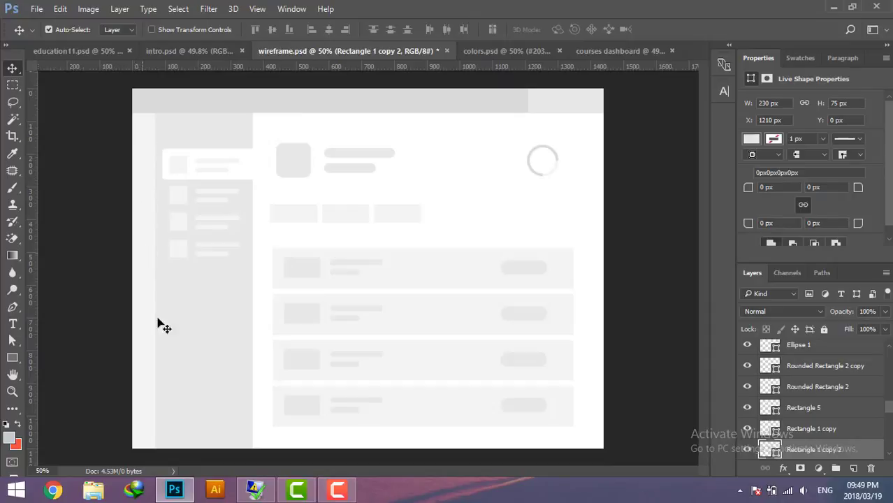
Step: Create a 70×1100 px rectangle in the courses dashboard
{"action": "left_click", "coordinate": [609, 56]}
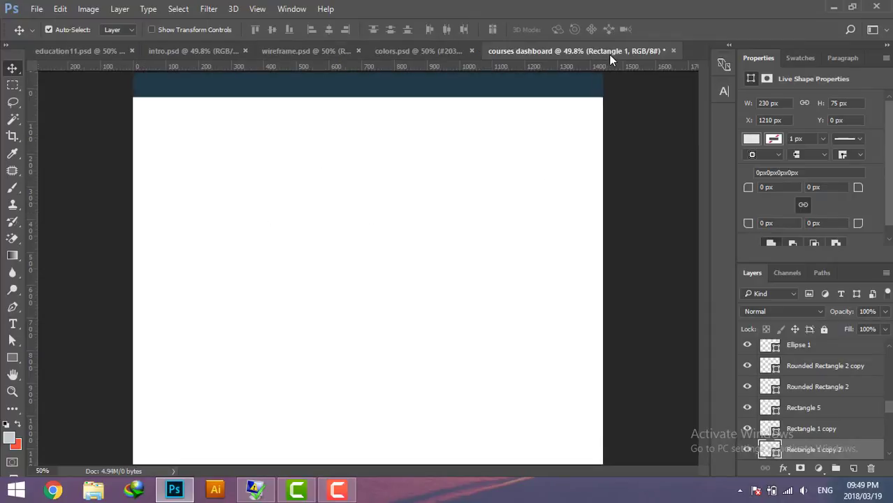
{"action": "left_click", "coordinate": [12, 361]}
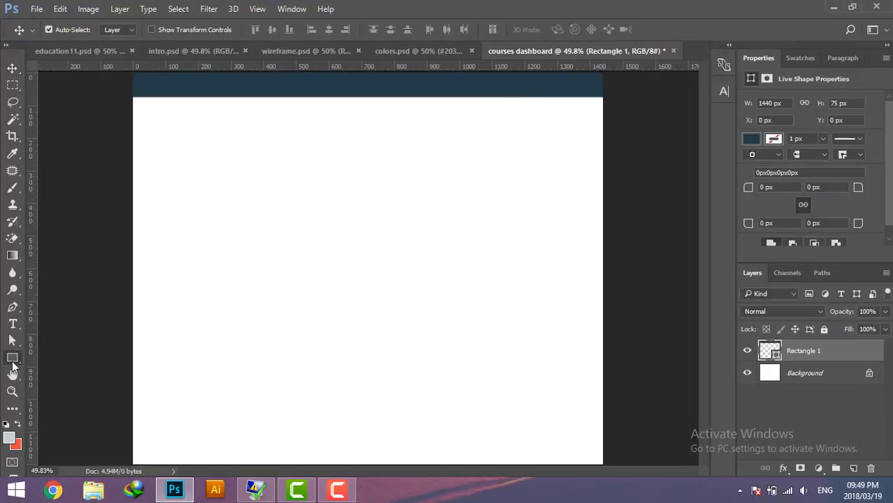
{"action": "left_click", "coordinate": [298, 307]}
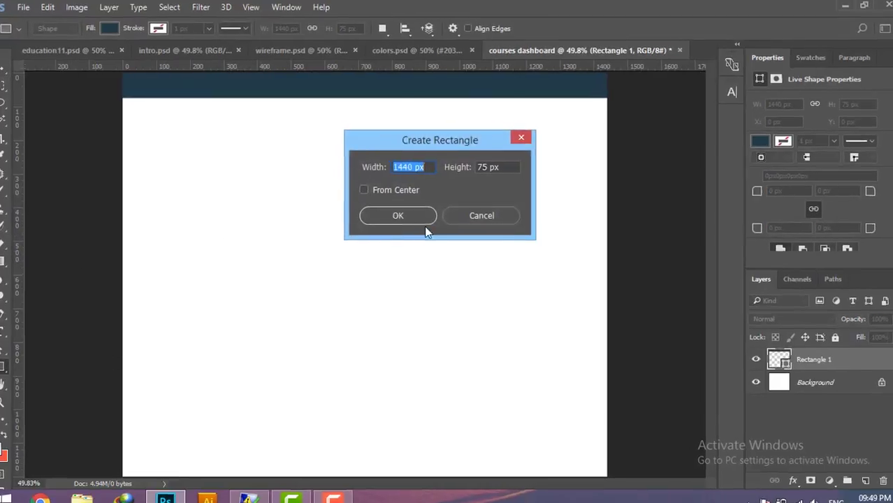
{"action": "type", "text": "7"}
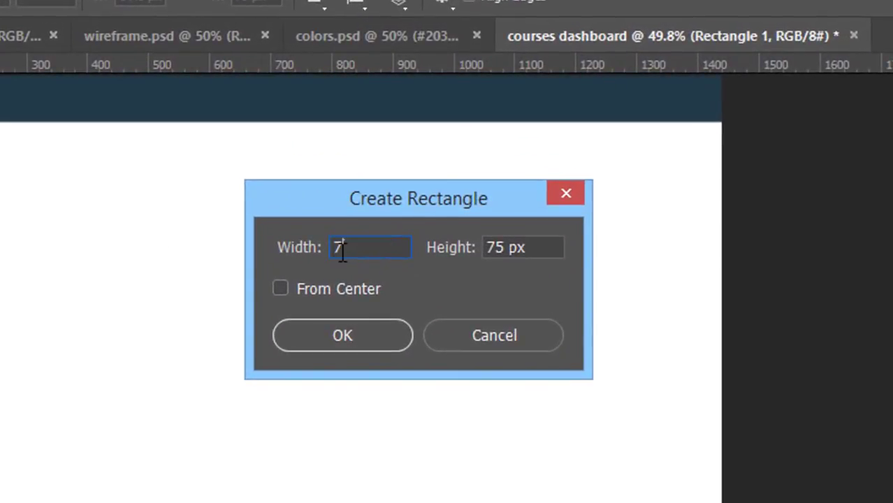
{"action": "type", "text": "0"}
{"action": "left_click", "coordinate": [493, 249]}
{"action": "double_click", "coordinate": [493, 248]}
{"action": "type", "text": "110"}
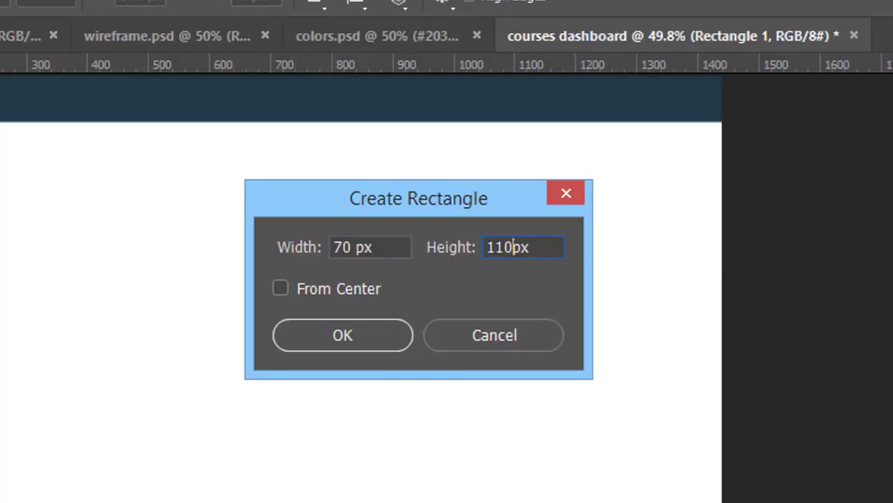
{"action": "type", "text": "0"}
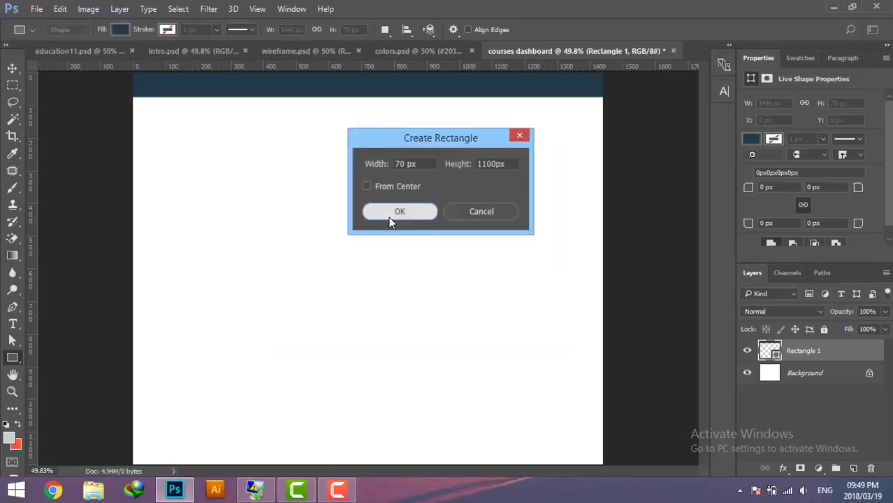
{"action": "left_click", "coordinate": [395, 211]}
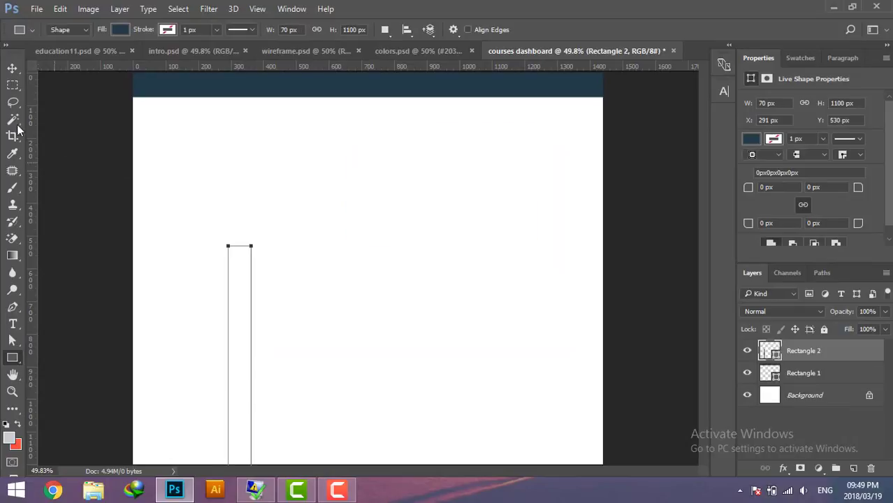
Step: Move the strip to the left edge at Y 75 and stretch it to the canvas bottom
{"action": "left_click", "coordinate": [12, 68]}
{"action": "left_click_drag", "start_coordinate": [239, 367], "coordinate": [146, 216]}
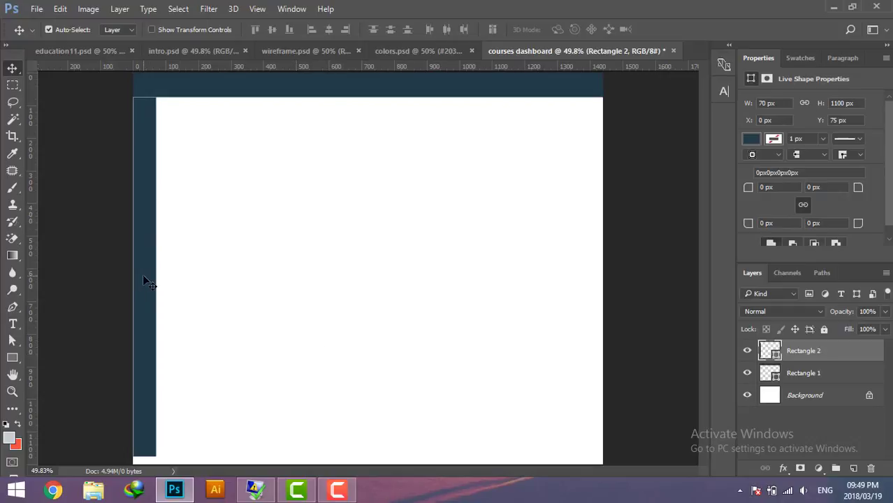
{"action": "left_click_drag", "start_coordinate": [143, 275], "coordinate": [142, 273]}
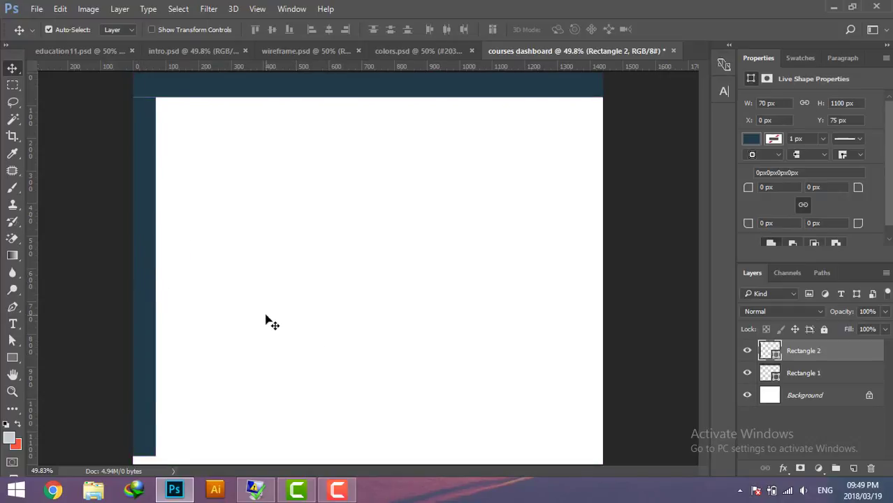
{"action": "key", "text": "ctrl"}
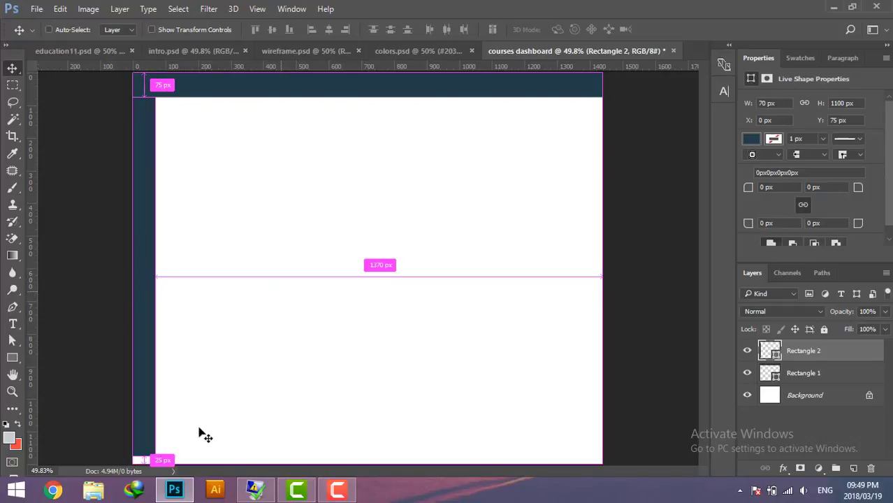
{"action": "key", "text": "ctrl+t"}
{"action": "left_click_drag", "start_coordinate": [144, 454], "coordinate": [143, 463]}
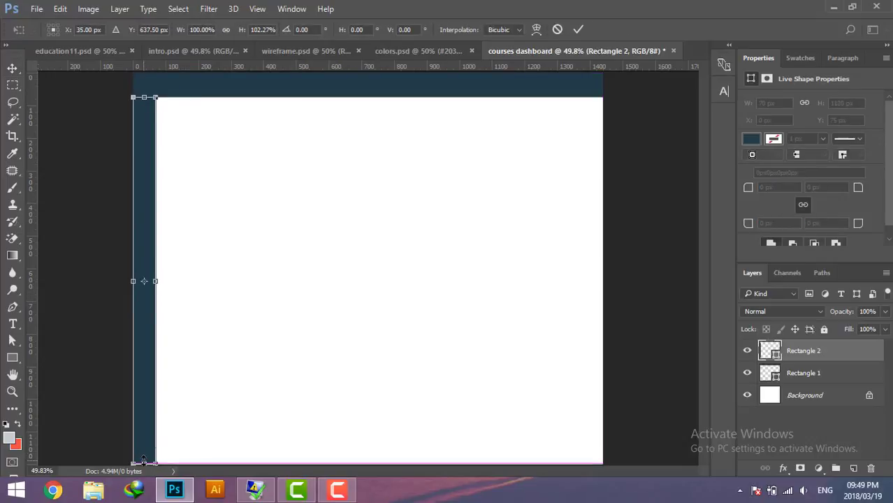
{"action": "key", "text": "Return"}
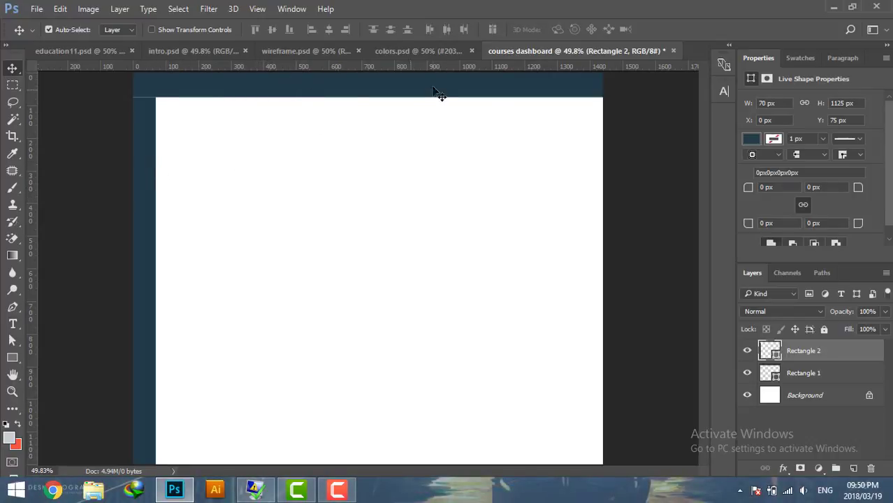
Step: Copy the #338FCB hex label text from the colour palette document
{"action": "left_click", "coordinate": [392, 49]}
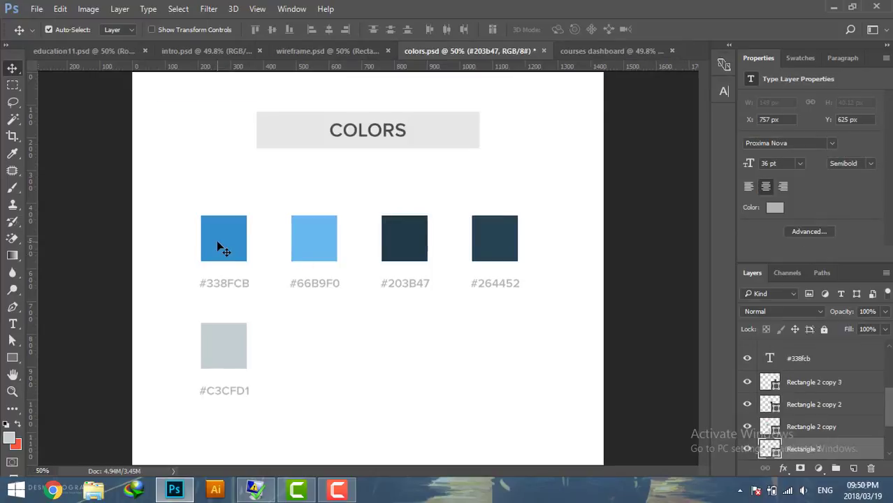
{"action": "left_click", "coordinate": [219, 248]}
{"action": "left_click", "coordinate": [797, 358]}
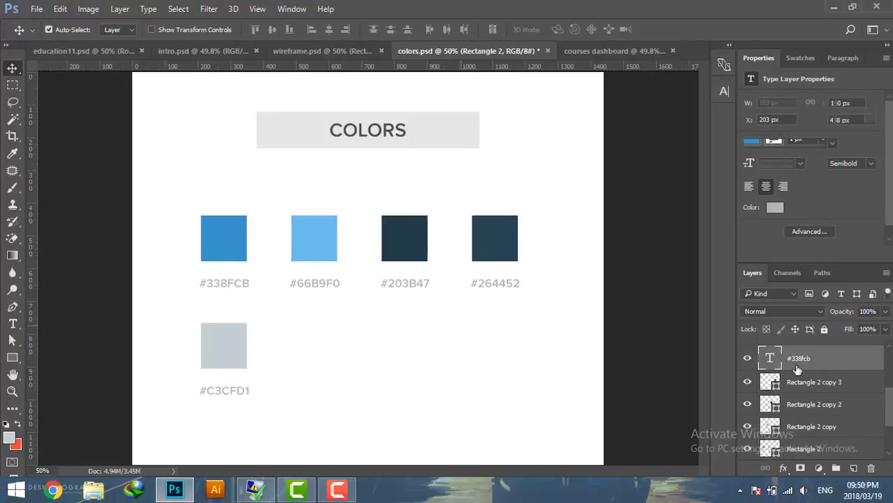
{"action": "double_click", "coordinate": [771, 358]}
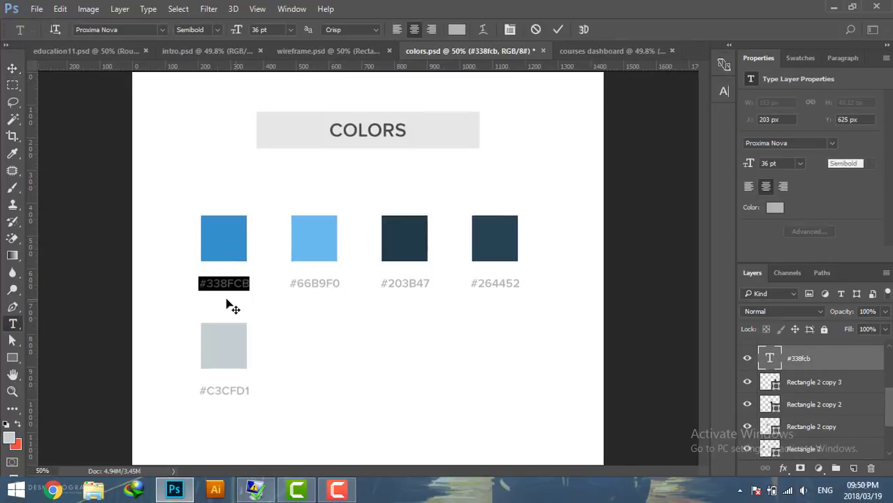
{"action": "left_click", "coordinate": [12, 68]}
Step: Fill Rectangle 2 with #338FCB and compare it against the wireframe
{"action": "left_click", "coordinate": [570, 53]}
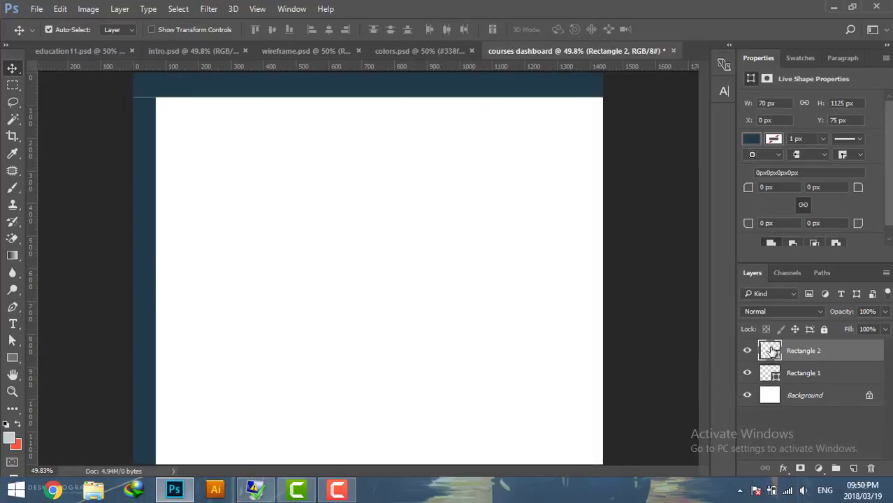
{"action": "double_click", "coordinate": [770, 351]}
{"action": "type", "text": "#338fcb"}
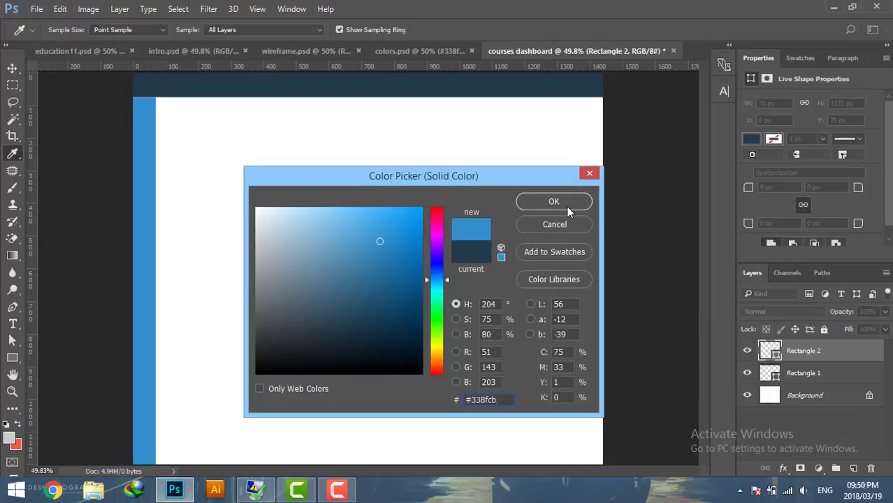
{"action": "left_click", "coordinate": [565, 207]}
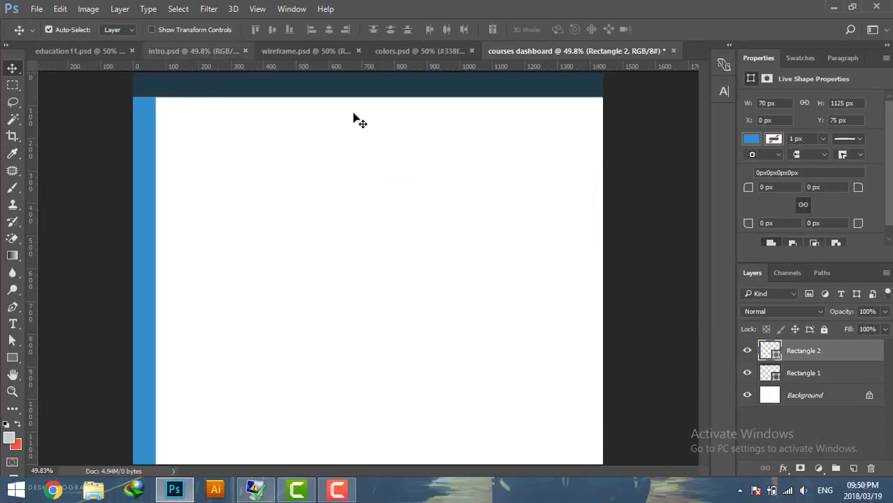
{"action": "left_click", "coordinate": [306, 51]}
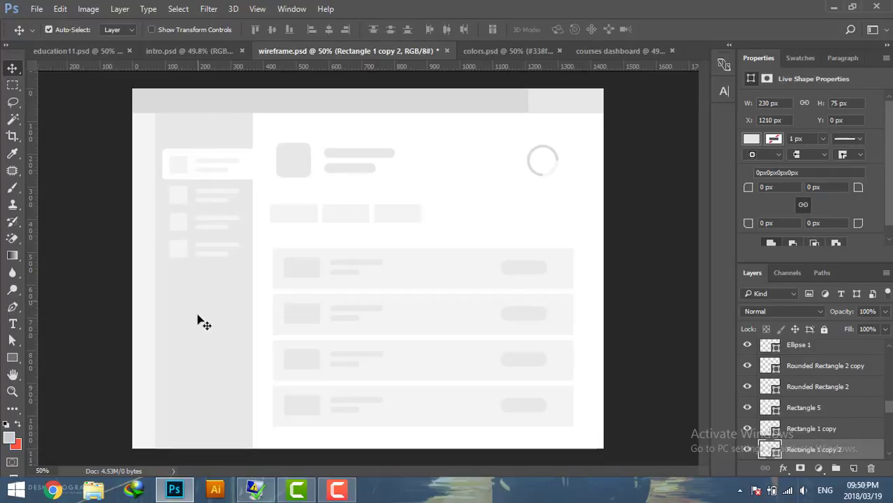
{"action": "left_click", "coordinate": [610, 49]}
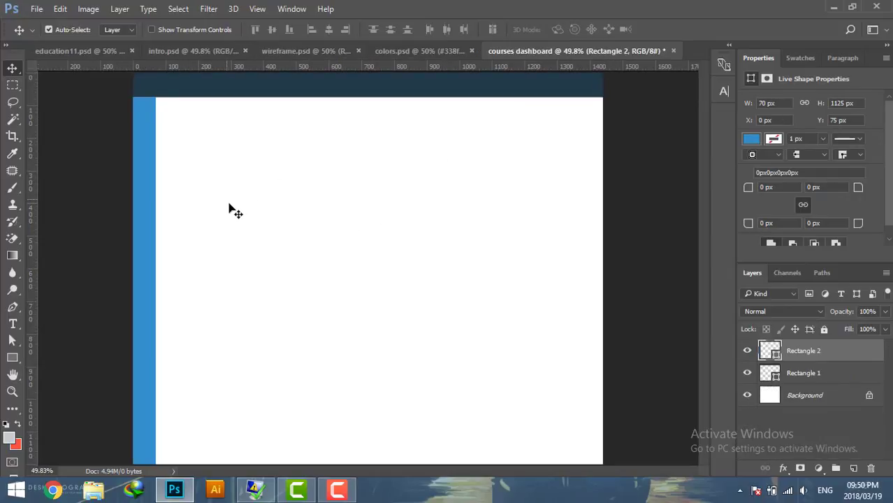
Step: Create a 298×1125 px rectangle, Rectangle 3
{"action": "left_click", "coordinate": [19, 359]}
{"action": "left_click", "coordinate": [253, 283]}
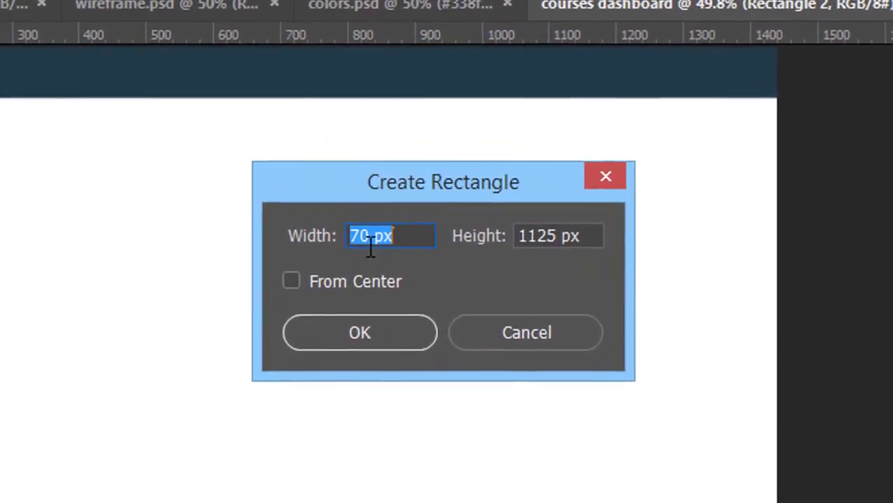
{"action": "type", "text": "298"}
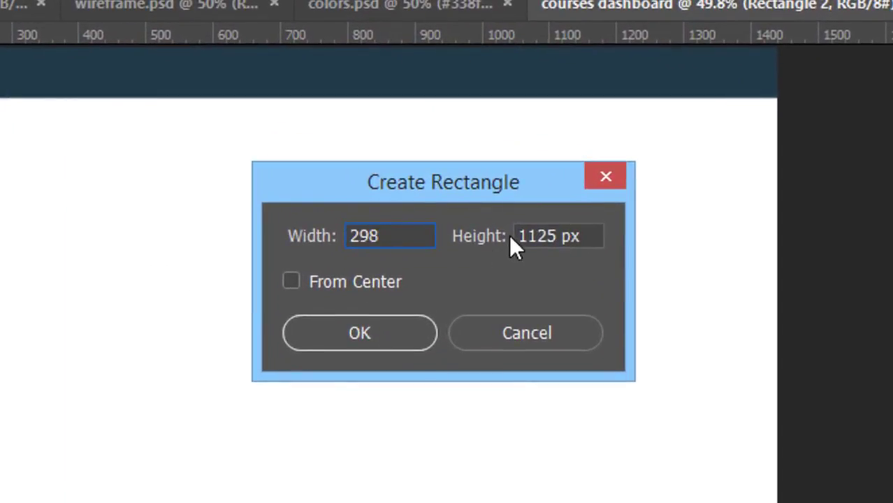
{"action": "double_click", "coordinate": [544, 236]}
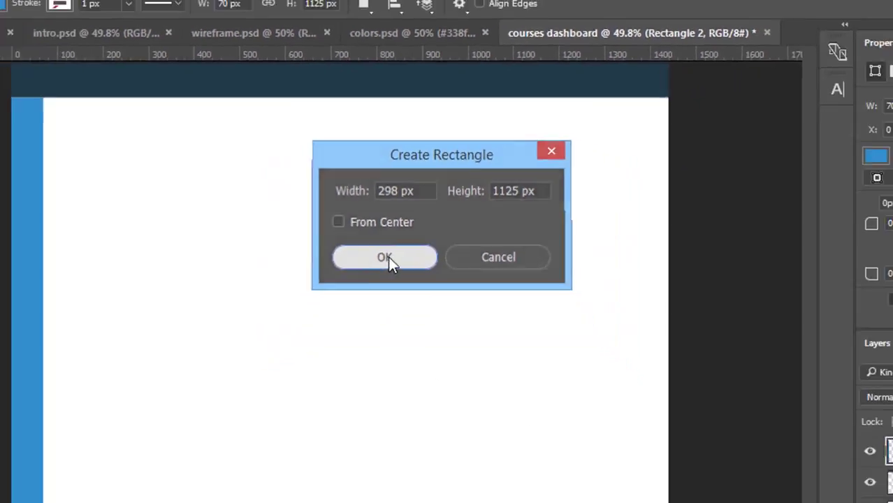
{"action": "left_click", "coordinate": [370, 341]}
{"action": "key", "text": "Return"}
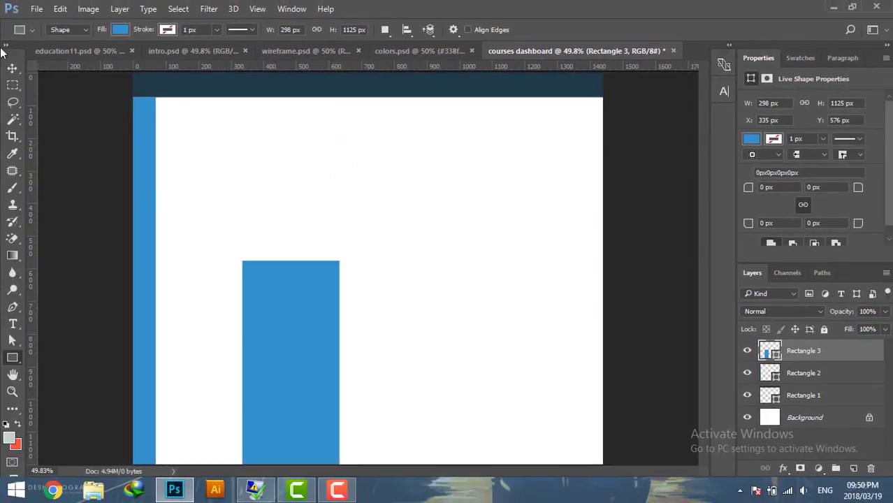
Step: Move the panel to X 70, Y 75 beside the left strip and view the wireframe
{"action": "left_click", "coordinate": [17, 69]}
{"action": "left_click_drag", "start_coordinate": [290, 297], "coordinate": [207, 146]}
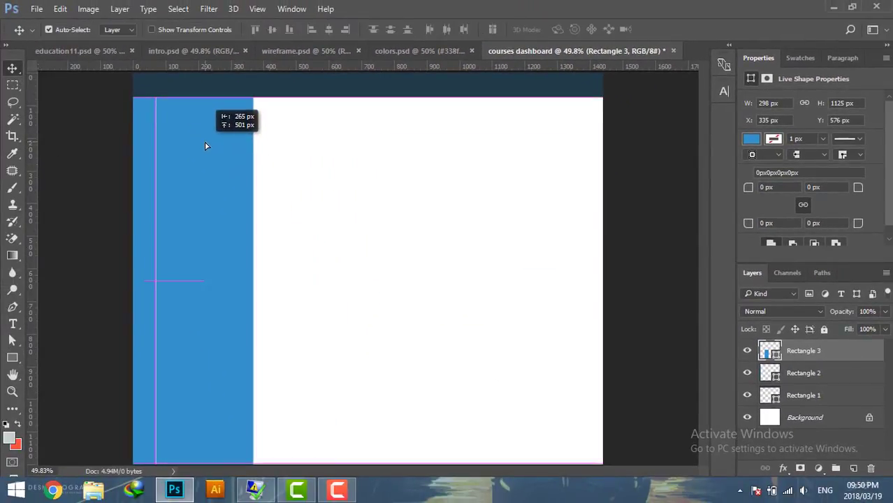
{"action": "left_click_drag", "start_coordinate": [239, 211], "coordinate": [232, 201]}
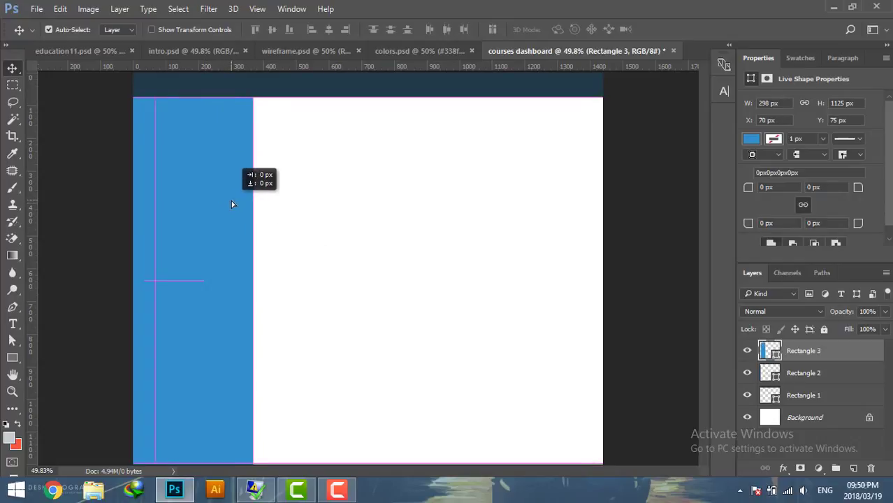
{"action": "left_click", "coordinate": [289, 50]}
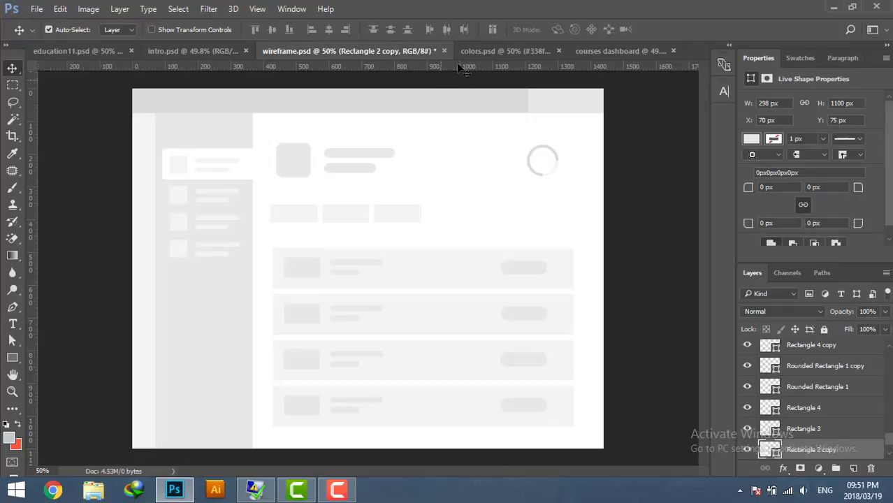
Step: Copy the #264452 colour code from the colour palette document
{"action": "left_click", "coordinate": [490, 51]}
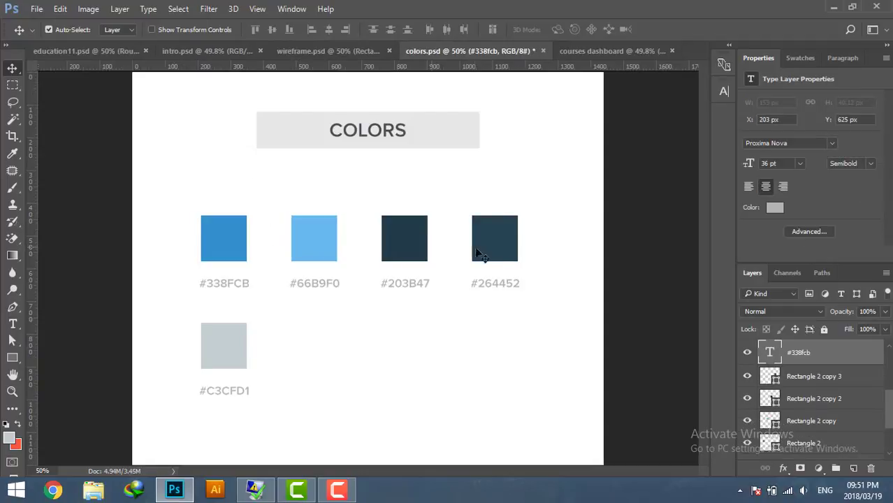
{"action": "left_click", "coordinate": [493, 256]}
{"action": "left_click", "coordinate": [504, 285]}
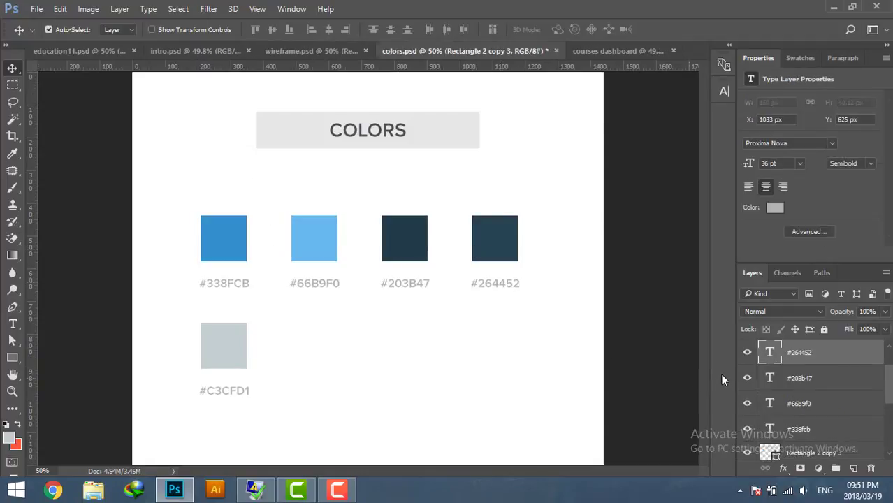
{"action": "double_click", "coordinate": [769, 351]}
{"action": "key", "text": "ctrl+c"}
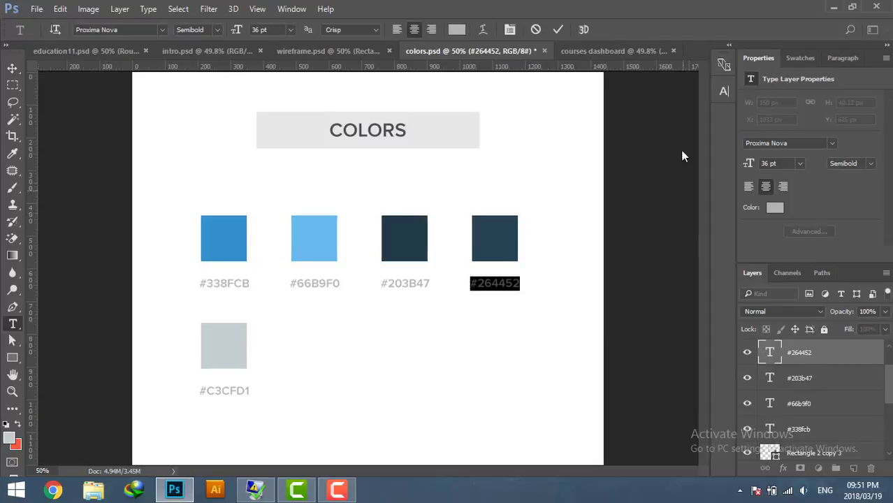
{"action": "left_click", "coordinate": [12, 68]}
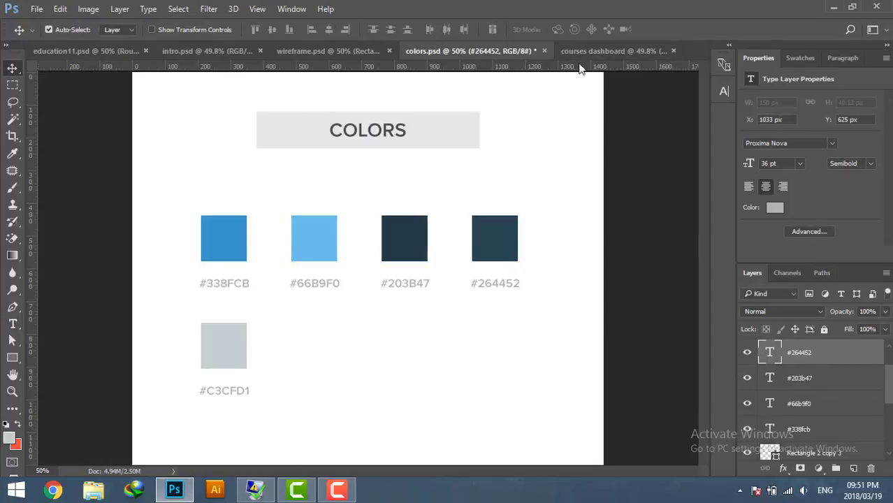
Step: Fill Rectangle 3 in the courses dashboard with #264452
{"action": "left_click", "coordinate": [608, 51]}
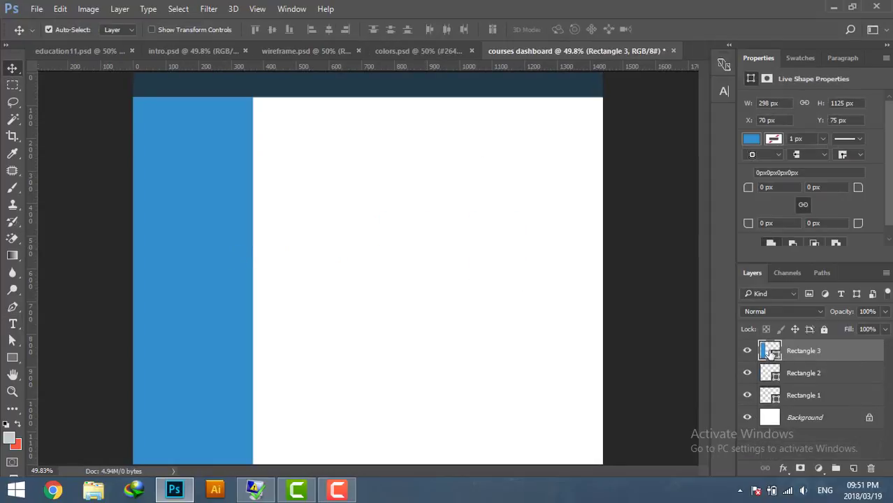
{"action": "double_click", "coordinate": [770, 352]}
{"action": "key", "text": "ctrl+v"}
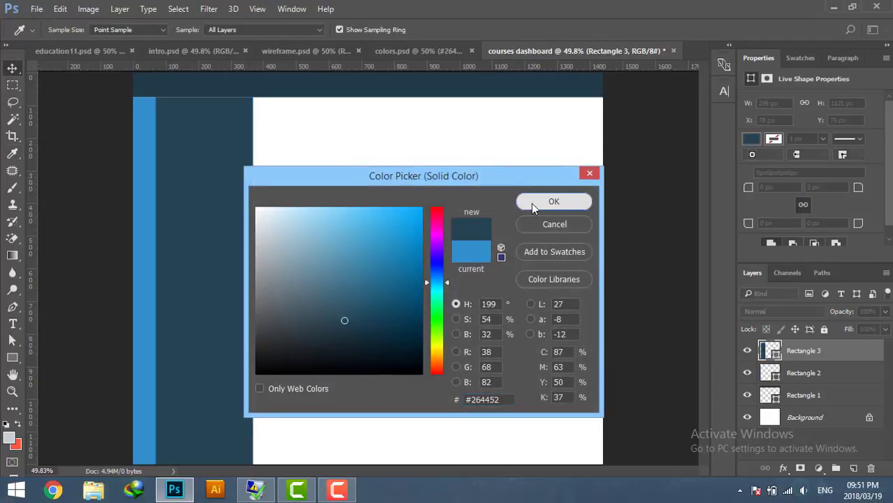
{"action": "left_click", "coordinate": [556, 202]}
{"action": "left_click", "coordinate": [239, 261]}
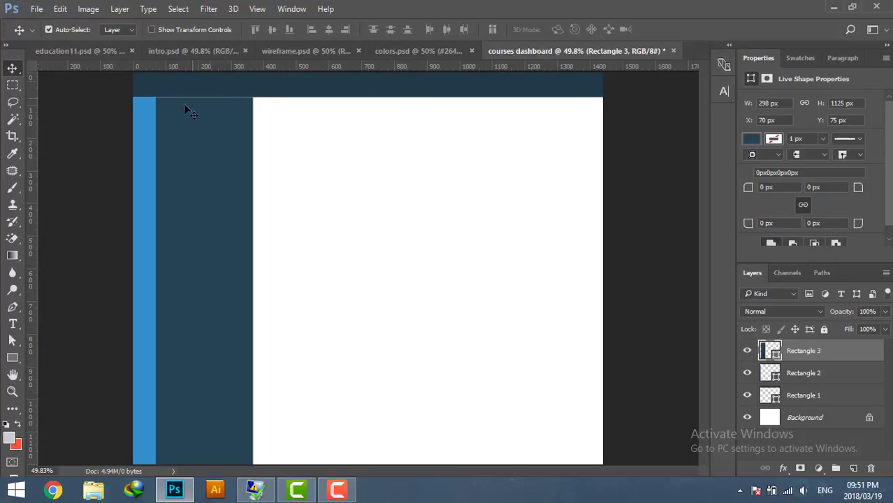
Step: Type LOGOSAMPLE in the header and set it to 24 pt
{"action": "left_click", "coordinate": [13, 324]}
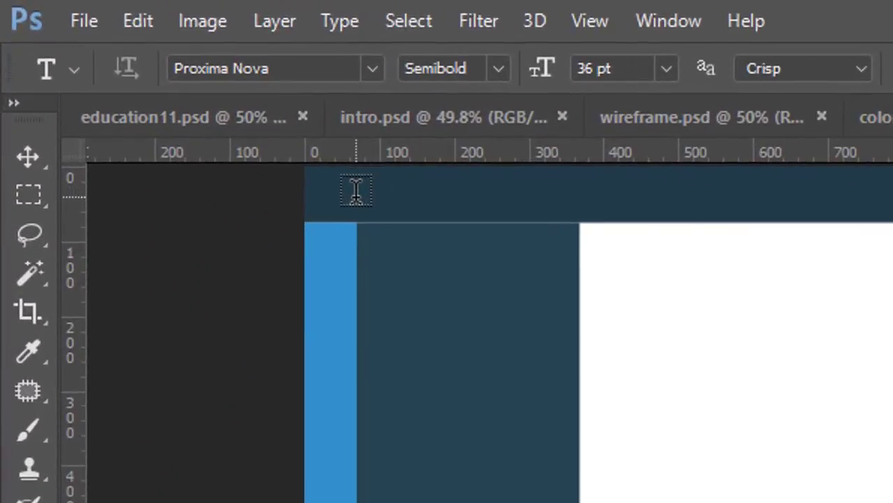
{"action": "left_click", "coordinate": [354, 271]}
{"action": "type", "text": "L"}
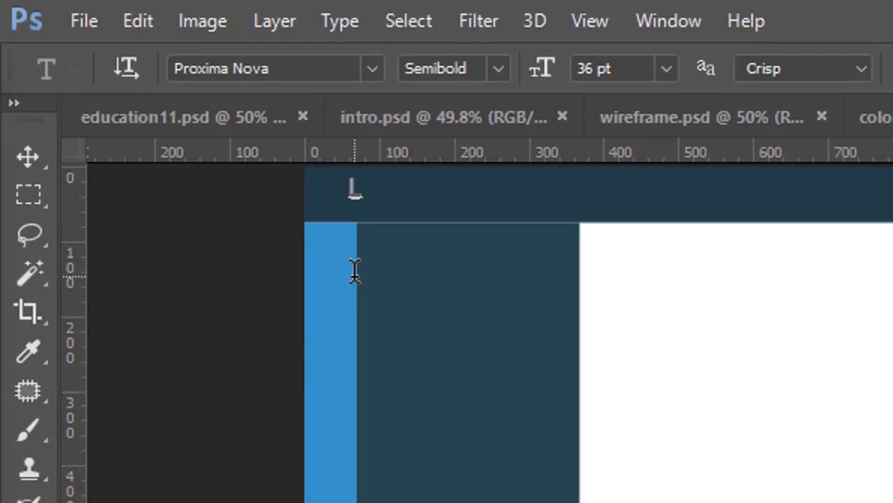
{"action": "type", "text": "OGO"}
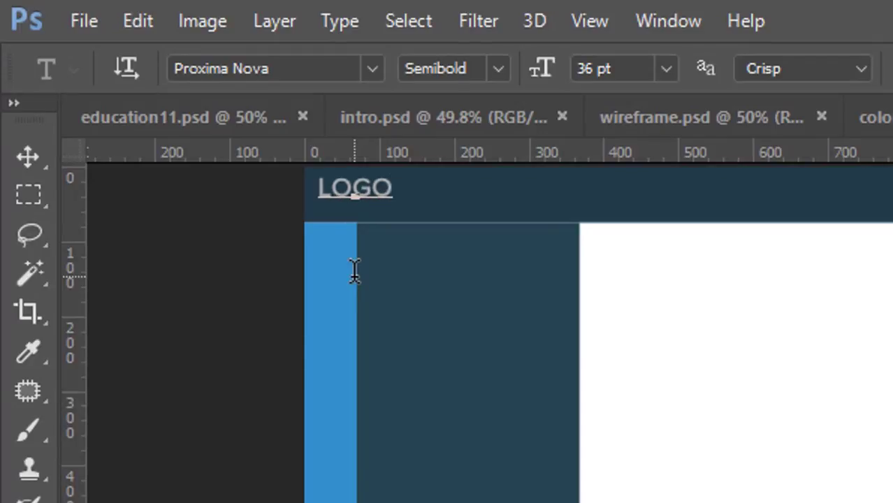
{"action": "type", "text": "S"}
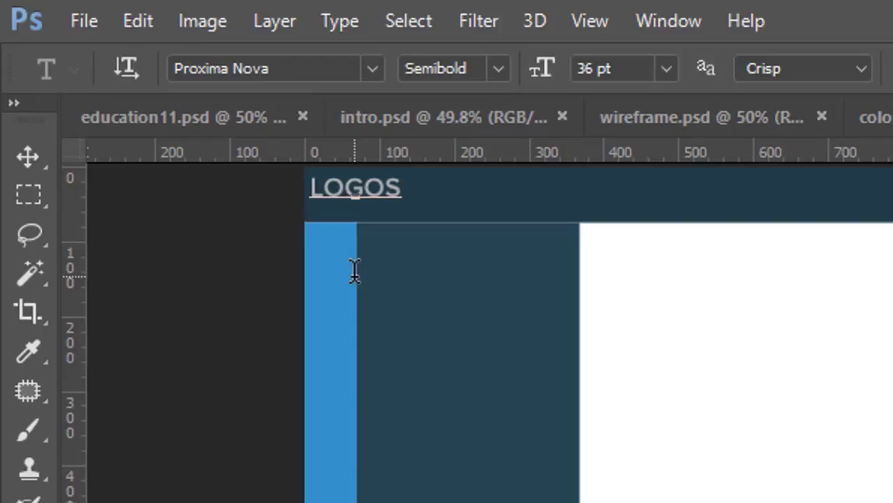
{"action": "type", "text": "AMPLE"}
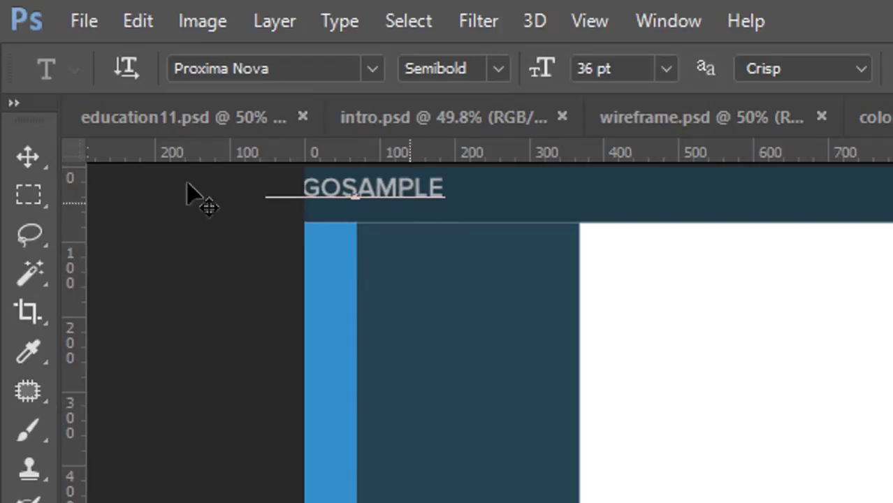
{"action": "left_click", "coordinate": [30, 169]}
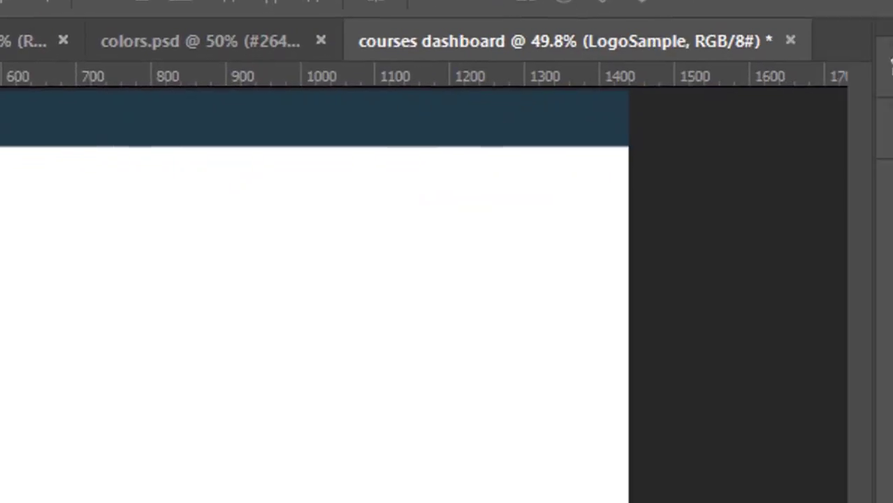
{"action": "type", "text": "24"}
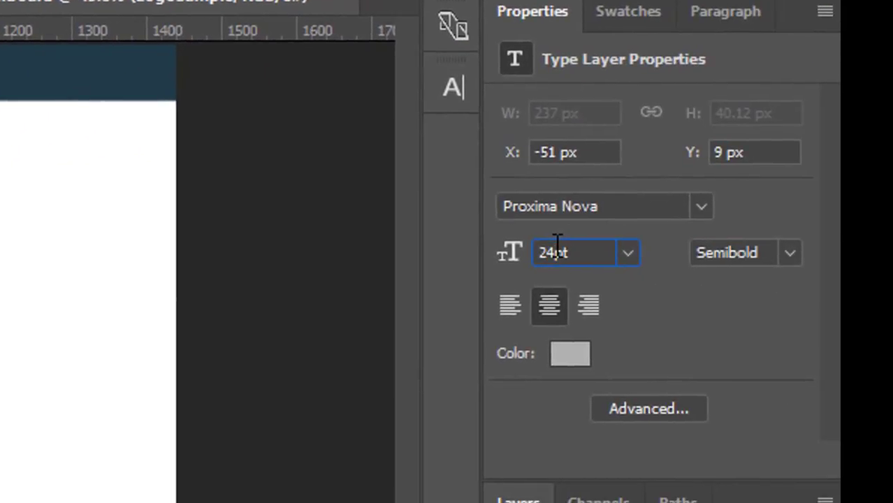
{"action": "key", "text": "Return"}
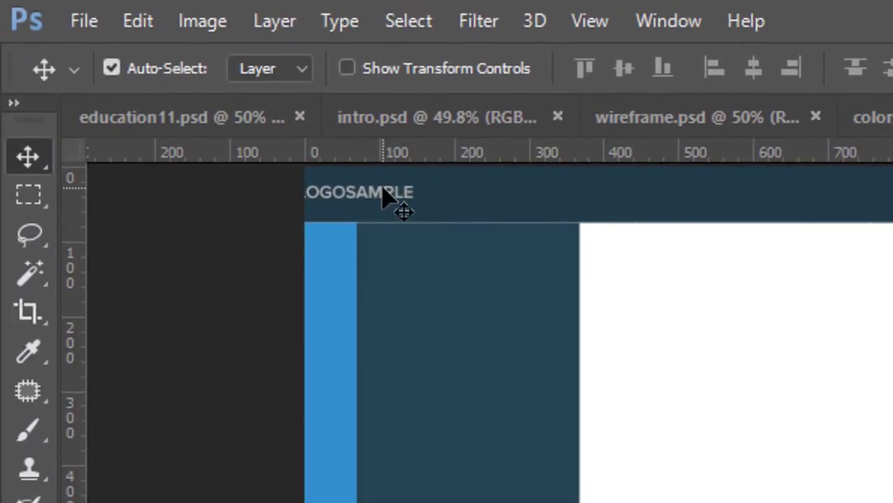
Step: Position LOGOSAMPLE near the header's left end, vertically centred in the bar
{"action": "left_click_drag", "start_coordinate": [383, 188], "coordinate": [402, 190]}
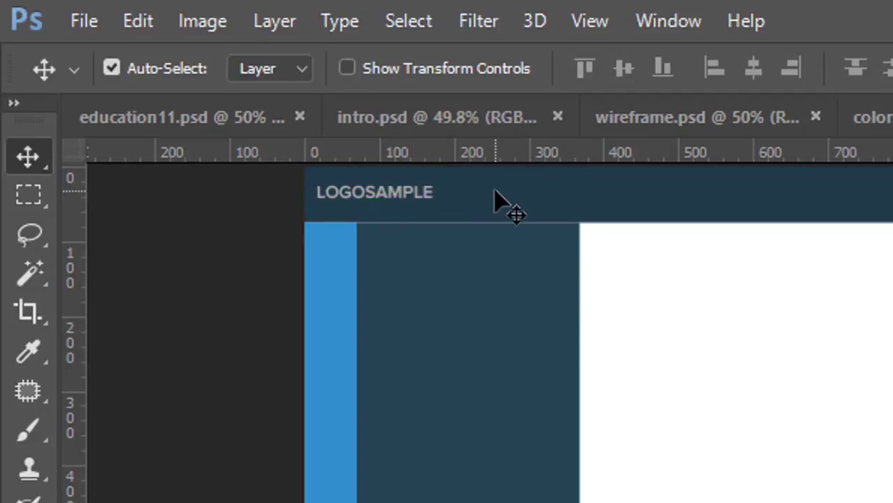
{"action": "left_click", "coordinate": [623, 67]}
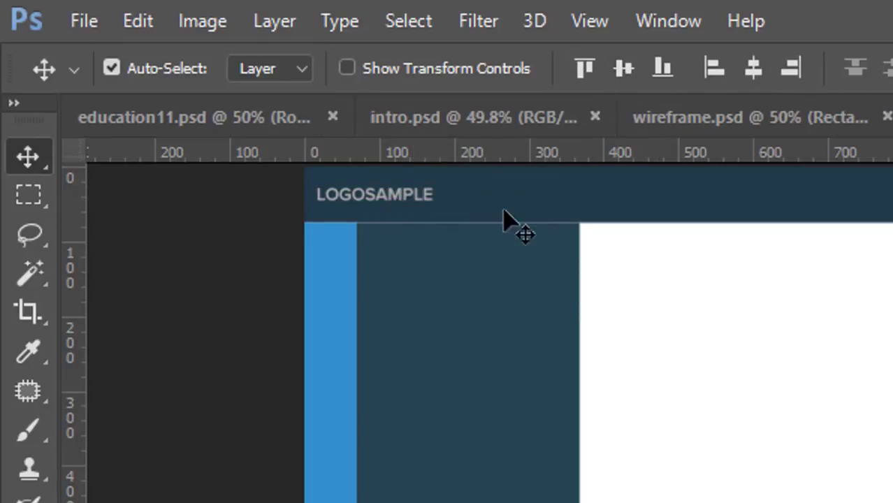
{"action": "left_click", "coordinate": [741, 310]}
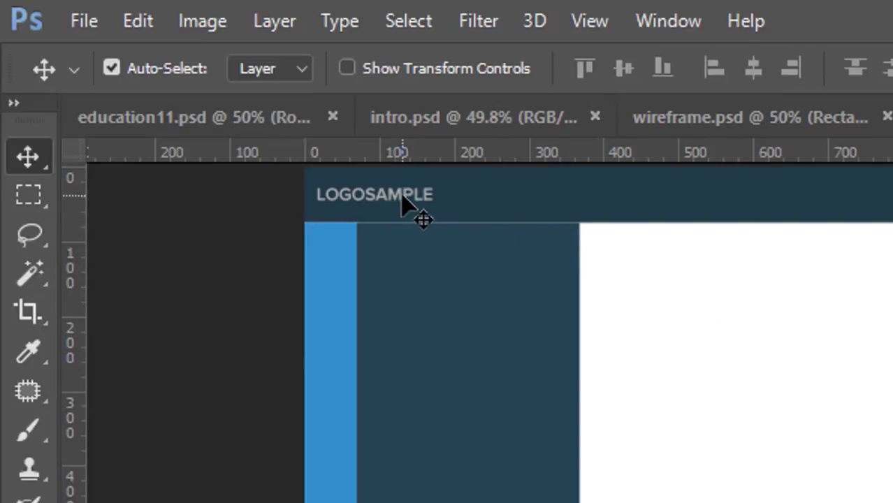
{"action": "left_click_drag", "start_coordinate": [403, 203], "coordinate": [439, 202]}
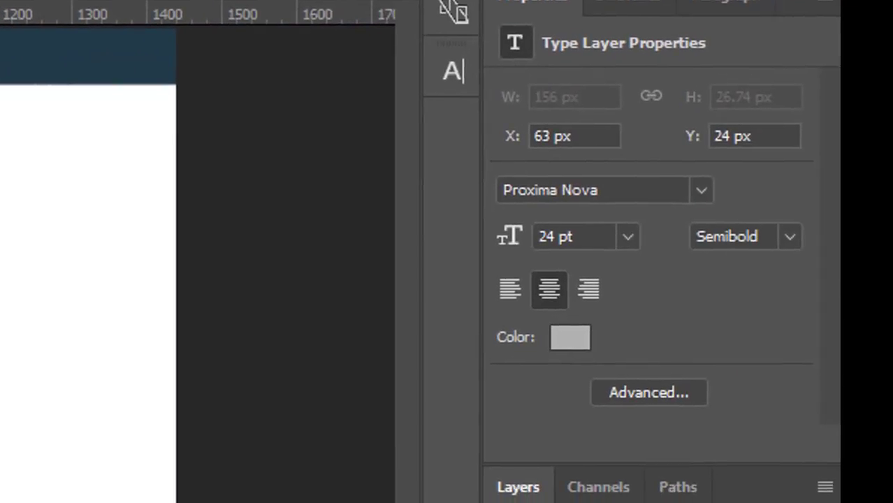
{"action": "left_click", "coordinate": [577, 341]}
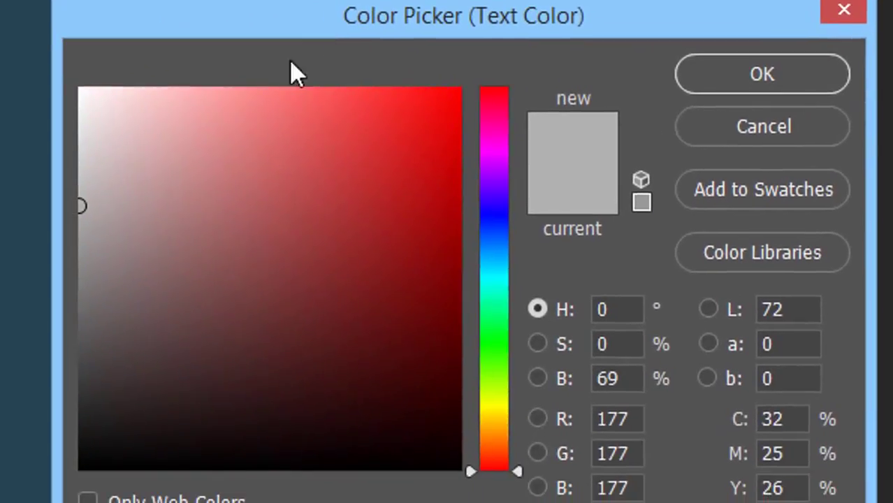
Step: Make the LOGOSAMPLE text white and set LOGO to bold
{"action": "left_click_drag", "start_coordinate": [179, 128], "coordinate": [79, 87]}
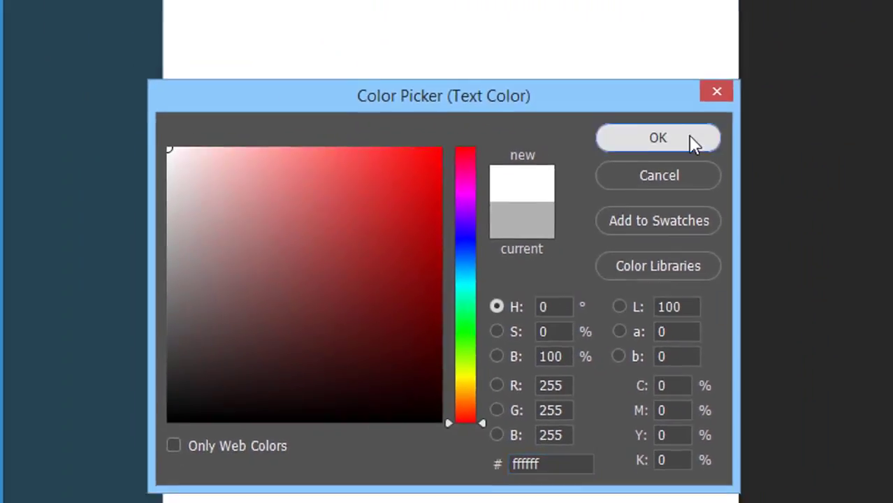
{"action": "left_click", "coordinate": [762, 74]}
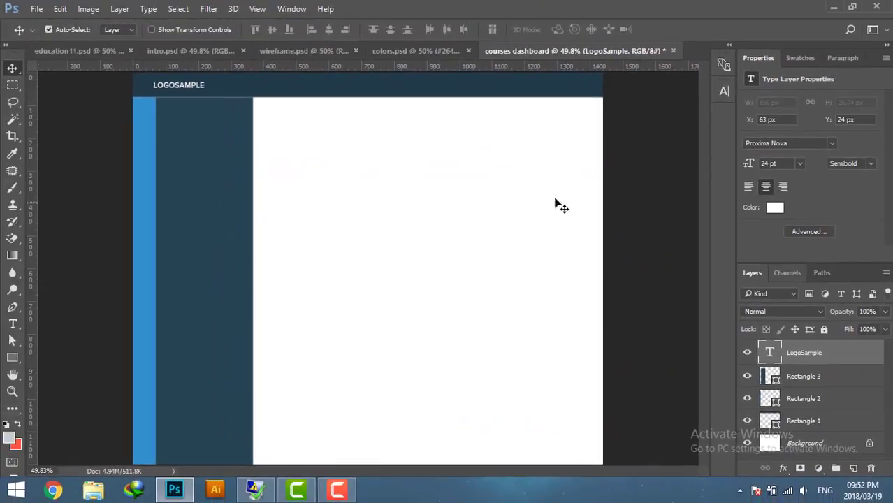
{"action": "double_click", "coordinate": [769, 355]}
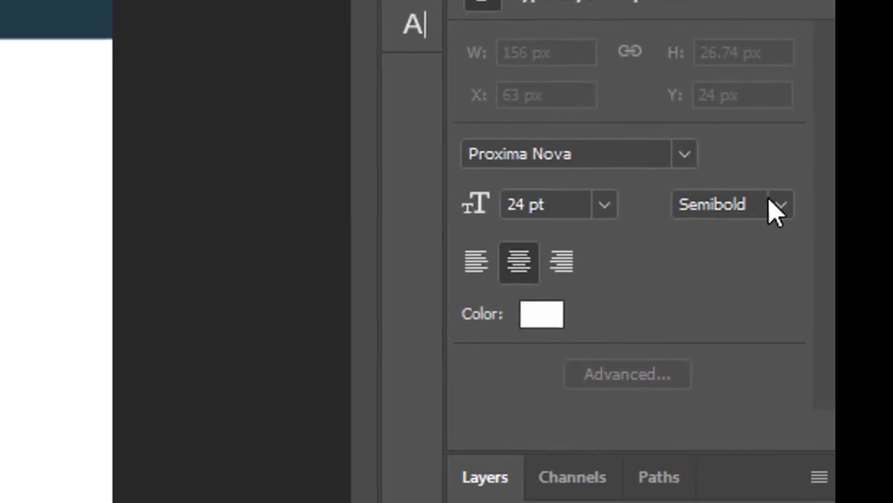
{"action": "left_click", "coordinate": [773, 207]}
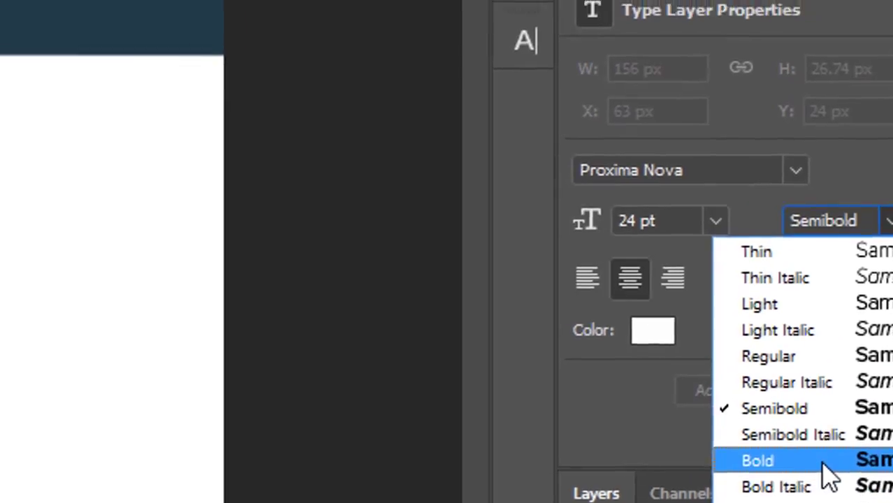
{"action": "left_click", "coordinate": [759, 460]}
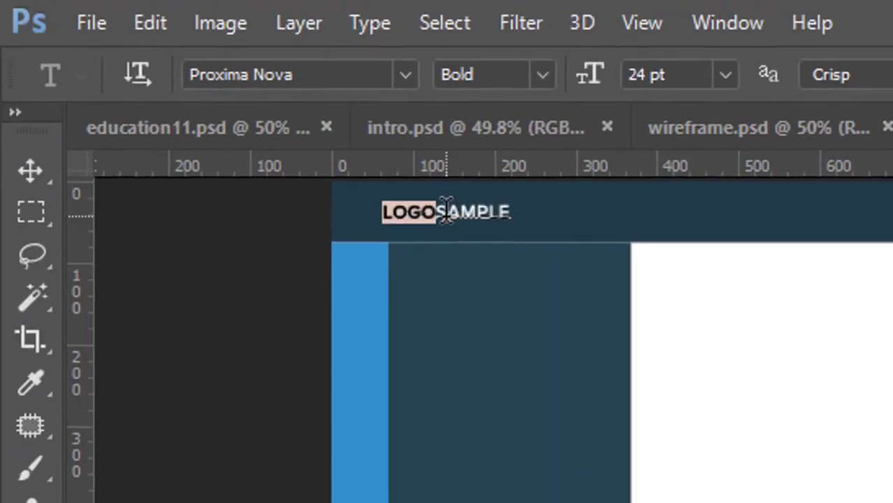
Step: Set SAMPLE to regular weight and commit the text
{"action": "left_click_drag", "start_coordinate": [446, 212], "coordinate": [514, 212]}
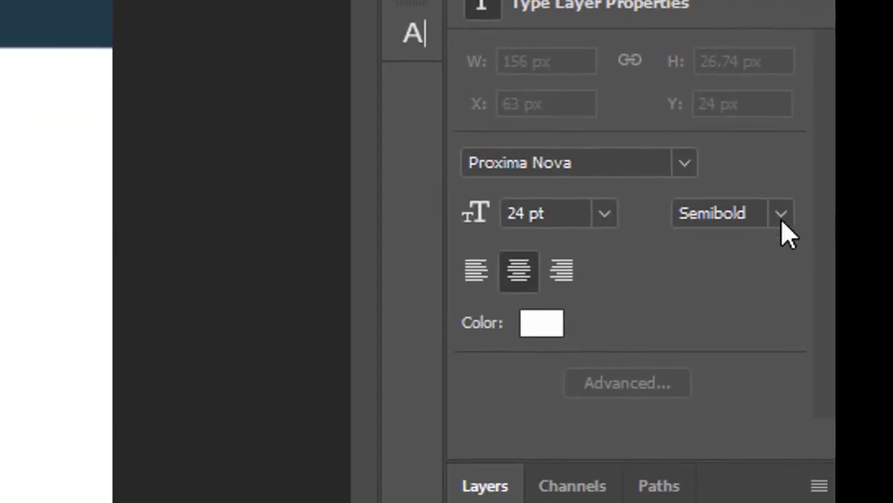
{"action": "left_click", "coordinate": [780, 214]}
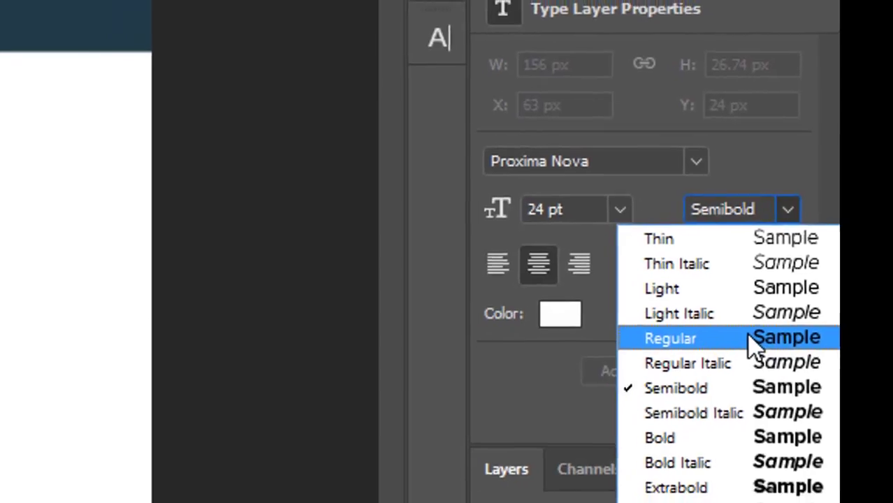
{"action": "left_click", "coordinate": [757, 351]}
{"action": "left_click", "coordinate": [11, 69]}
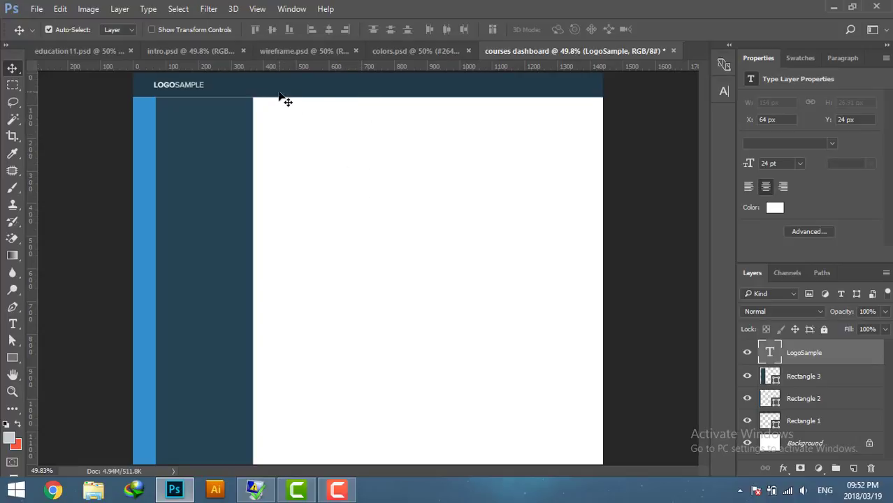
{"action": "left_click", "coordinate": [311, 93]}
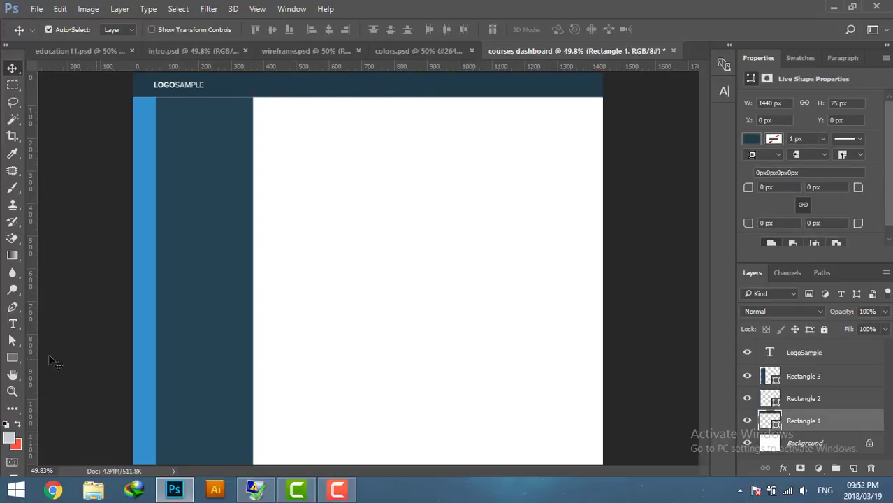
Step: Type 'MY COURSES' in the header and style it Semibold 18 pt
{"action": "left_click", "coordinate": [13, 323]}
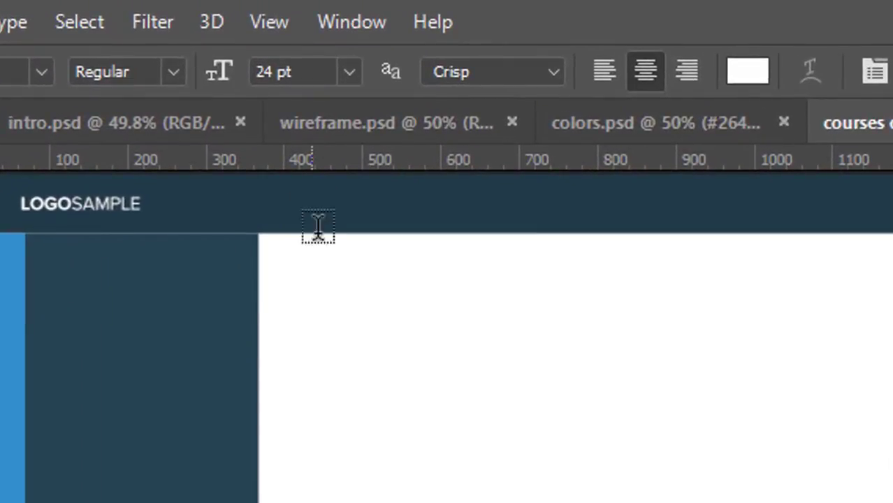
{"action": "left_click", "coordinate": [311, 207]}
{"action": "type", "text": "M"}
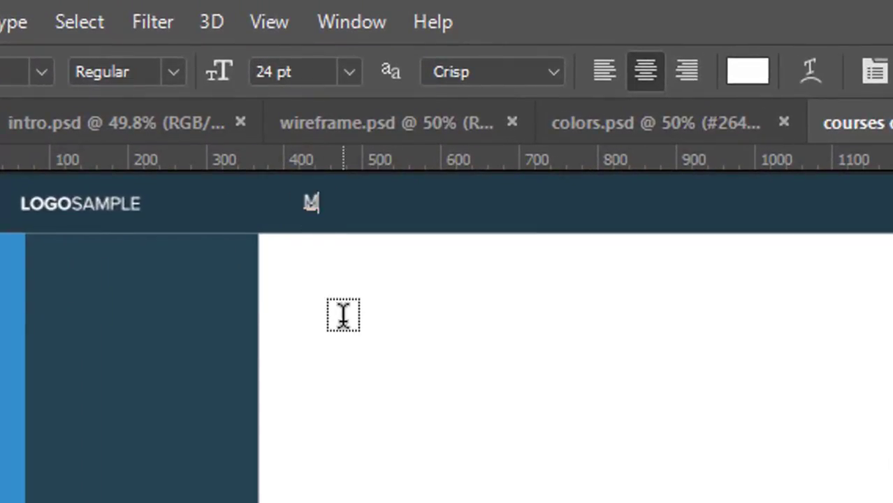
{"action": "type", "text": "Y C"}
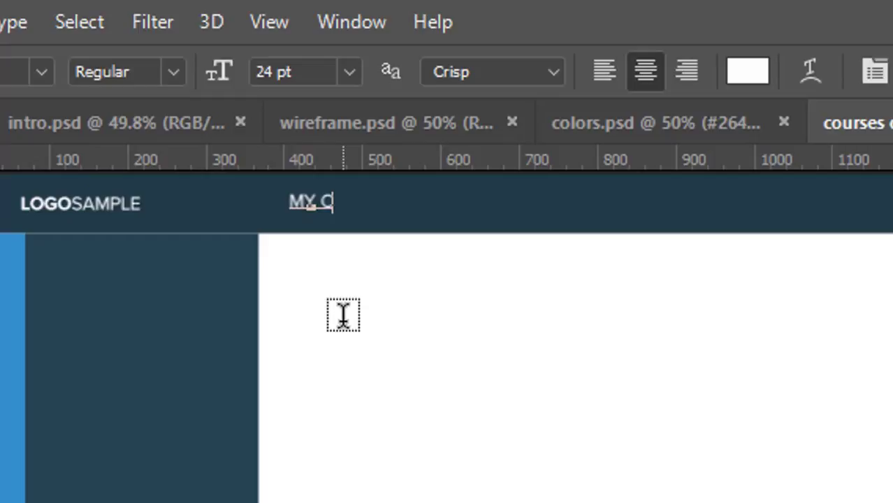
{"action": "type", "text": "OUR"}
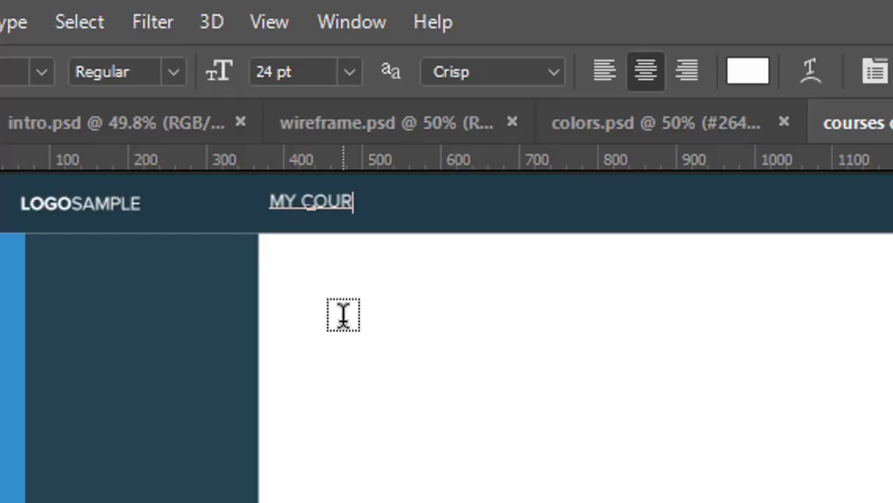
{"action": "type", "text": "SES"}
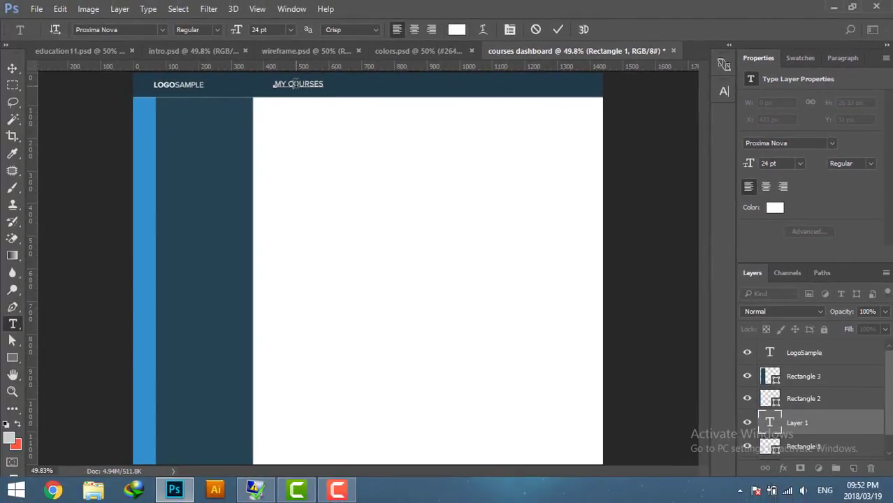
{"action": "triple_click", "coordinate": [296, 83]}
{"action": "left_click", "coordinate": [849, 164]}
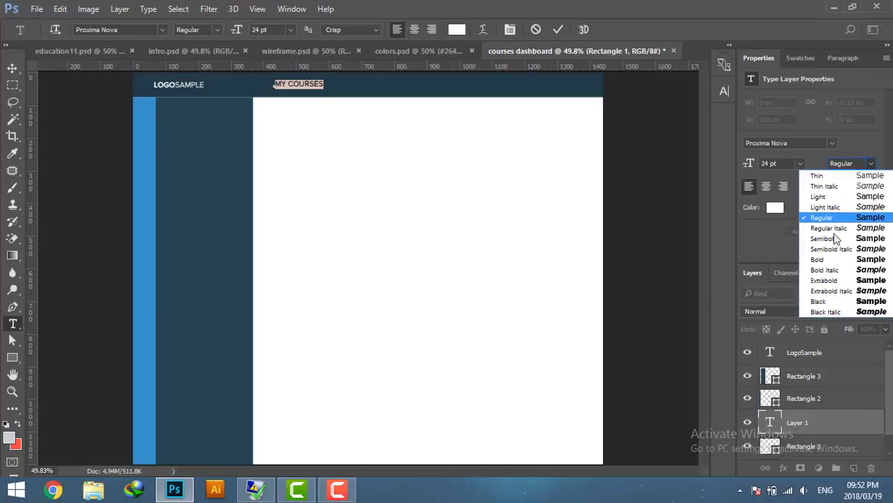
{"action": "left_click", "coordinate": [821, 224]}
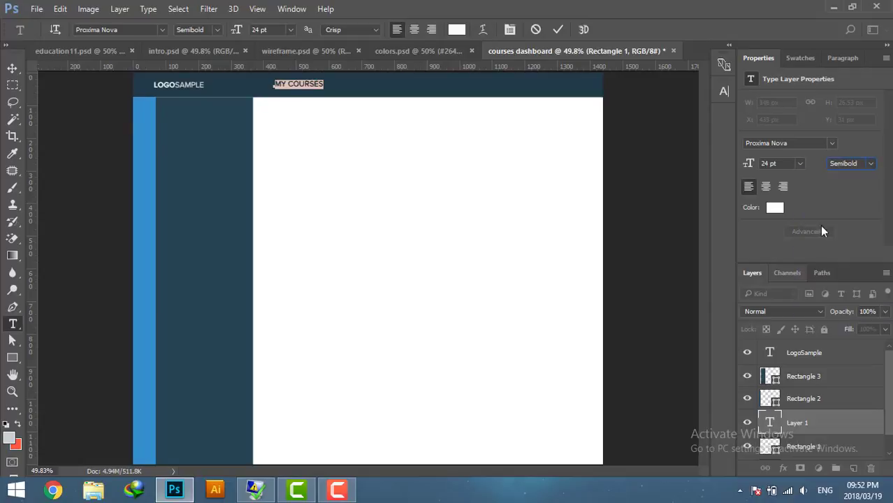
{"action": "left_click", "coordinate": [799, 165]}
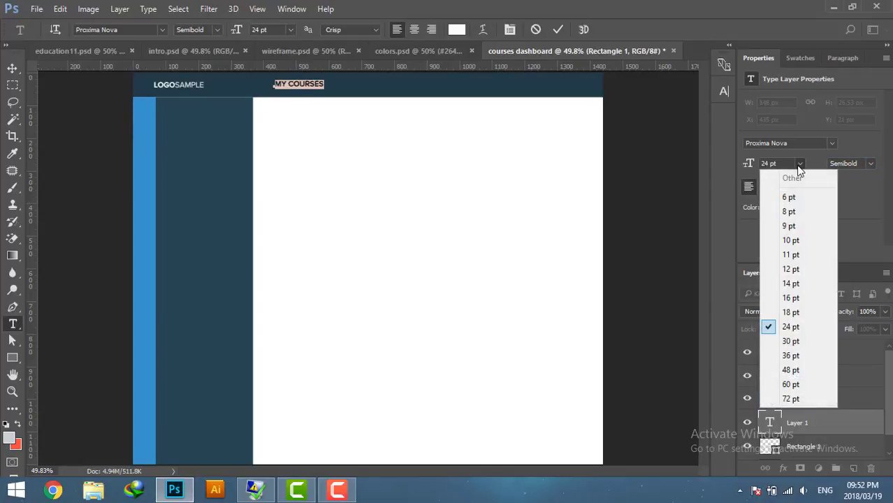
{"action": "left_click", "coordinate": [791, 312]}
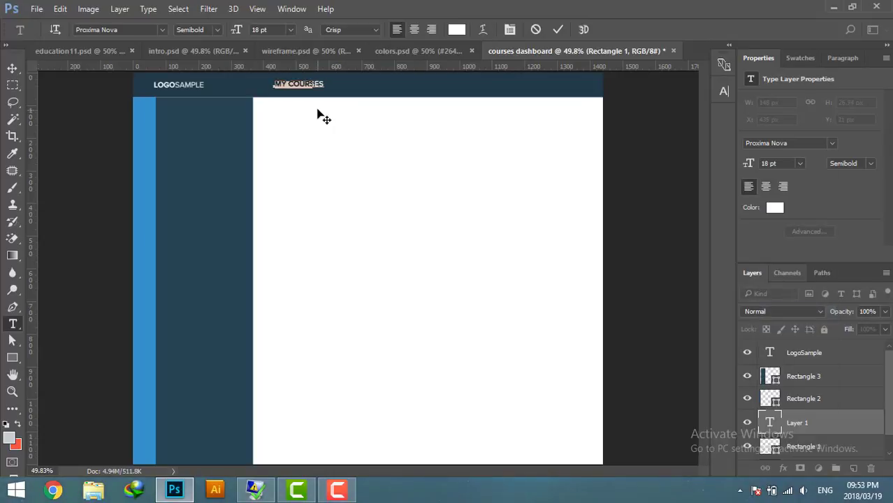
Step: Turn off All Caps so the label reads 'My Courses'
{"action": "left_click", "coordinate": [723, 91]}
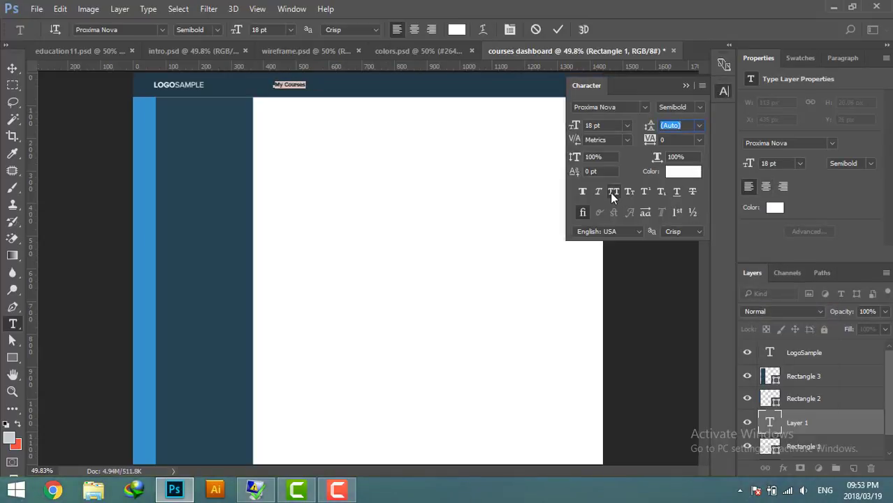
{"action": "left_click", "coordinate": [611, 195]}
{"action": "left_click", "coordinate": [723, 93]}
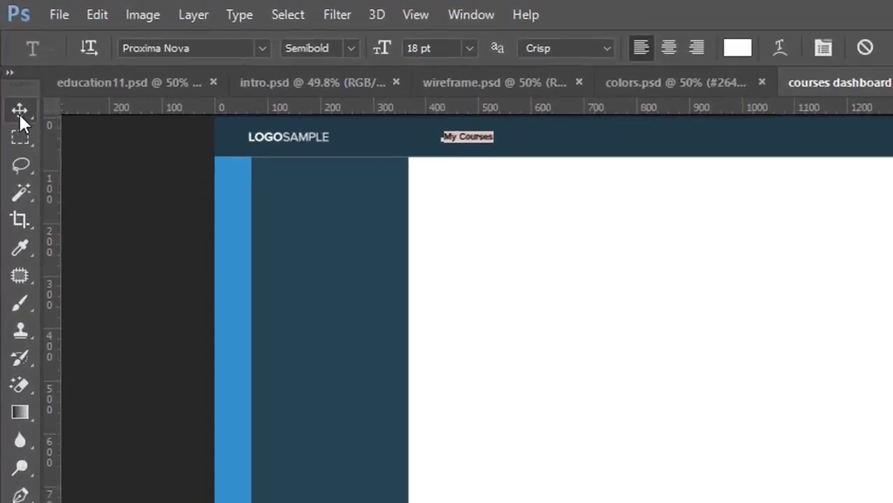
{"action": "left_click", "coordinate": [12, 68]}
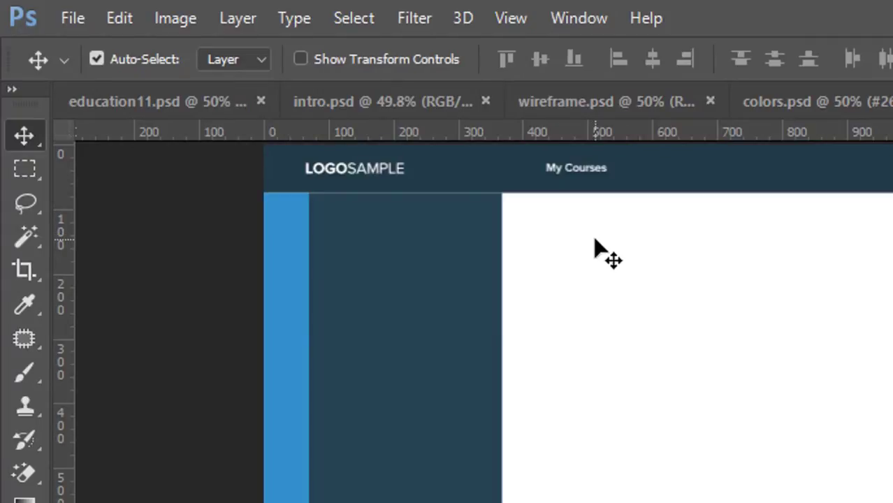
Step: Add 'Discover' after My Courses in the header text
{"action": "left_click", "coordinate": [576, 173]}
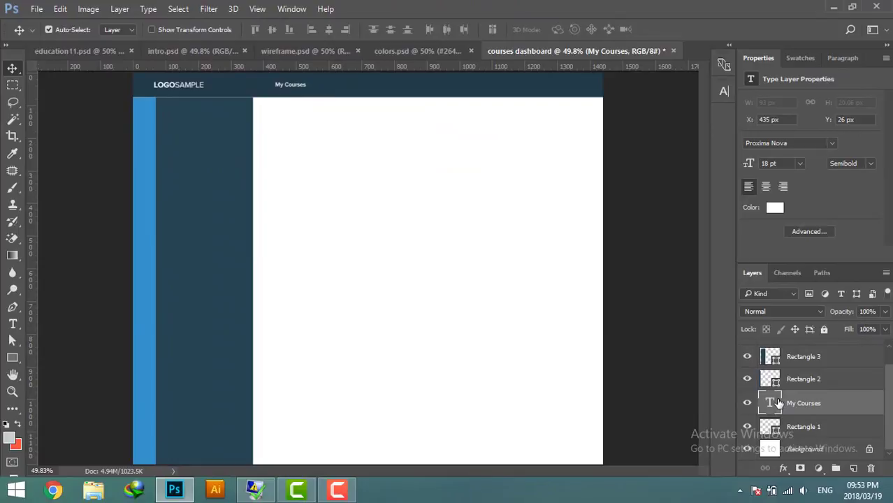
{"action": "key", "text": "t"}
{"action": "left_click", "coordinate": [307, 85]}
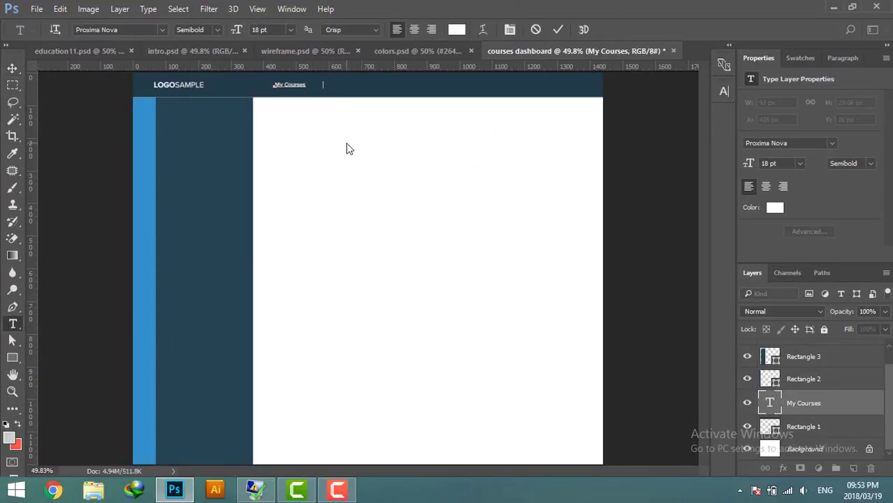
{"action": "type", "text": "D"}
{"action": "type", "text": "is"}
{"action": "type", "text": "co"}
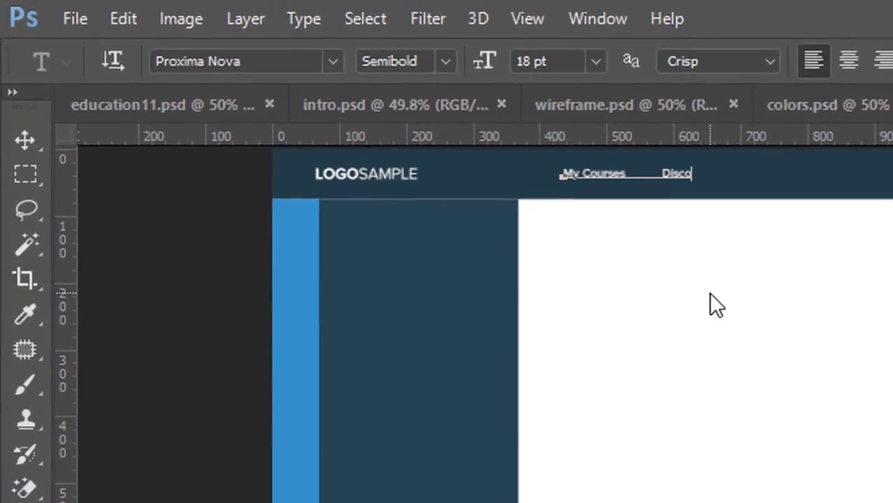
{"action": "type", "text": "ver"}
{"action": "left_click", "coordinate": [26, 140]}
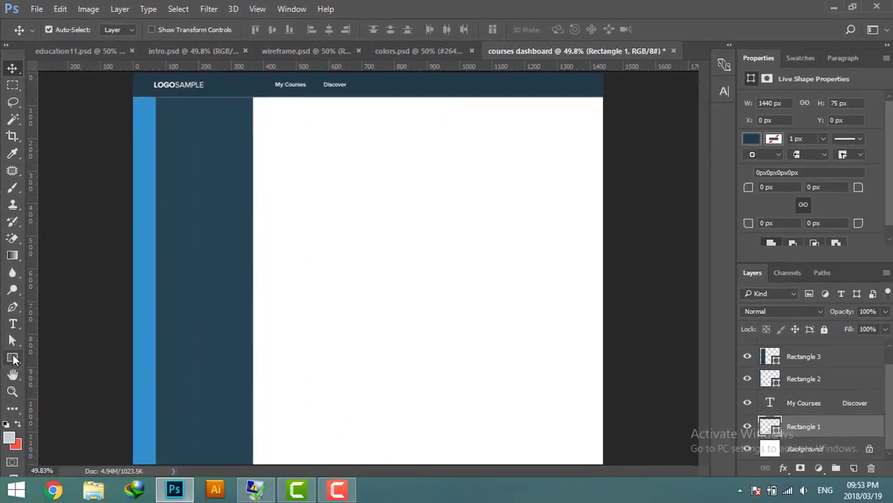
{"action": "key", "text": "u"}
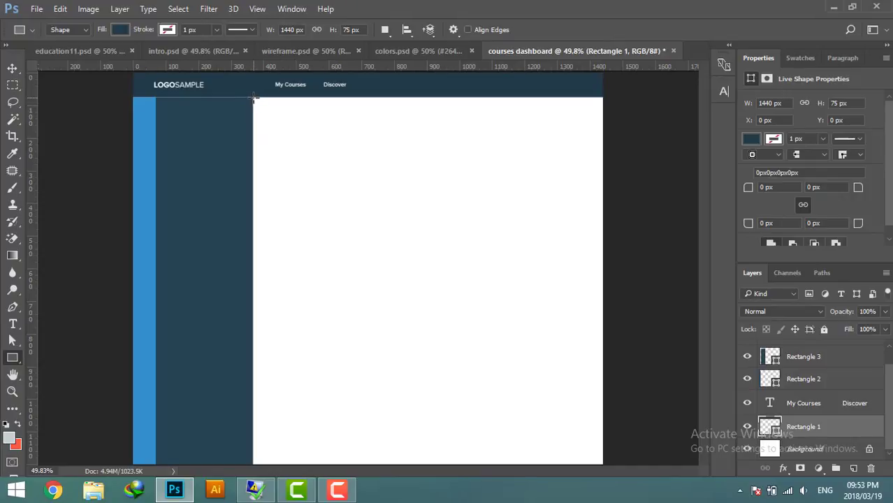
Step: Draw a rectangle behind My Courses and resize it to about 202×75 px at 368,0
{"action": "left_click_drag", "start_coordinate": [254, 97], "coordinate": [312, 72]}
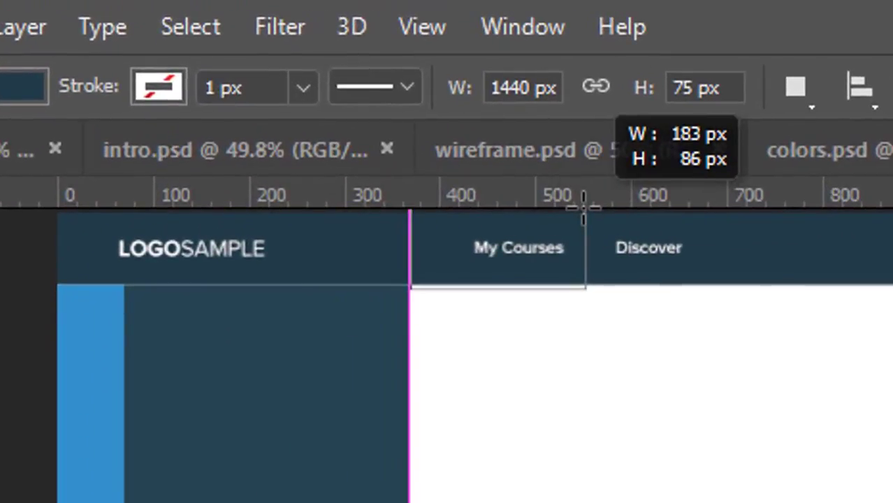
{"action": "left_click_drag", "start_coordinate": [583, 208], "coordinate": [583, 208]}
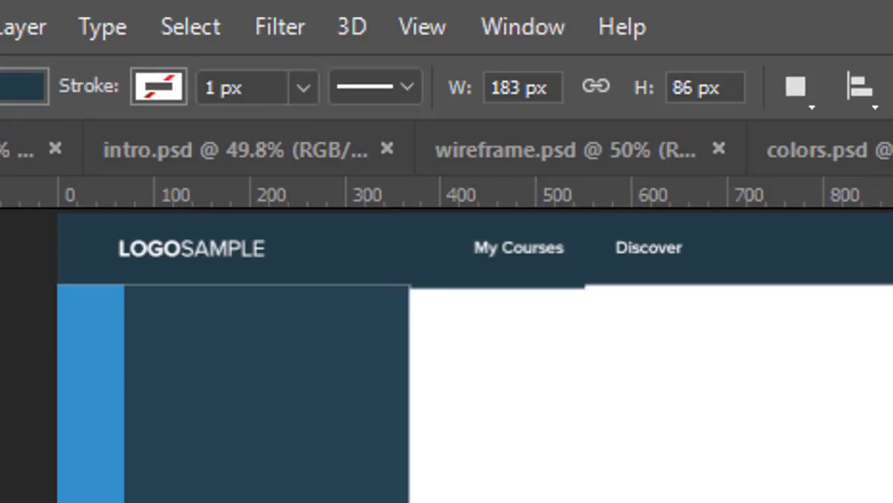
{"action": "key", "text": "v"}
{"action": "key", "text": "ctrl+t"}
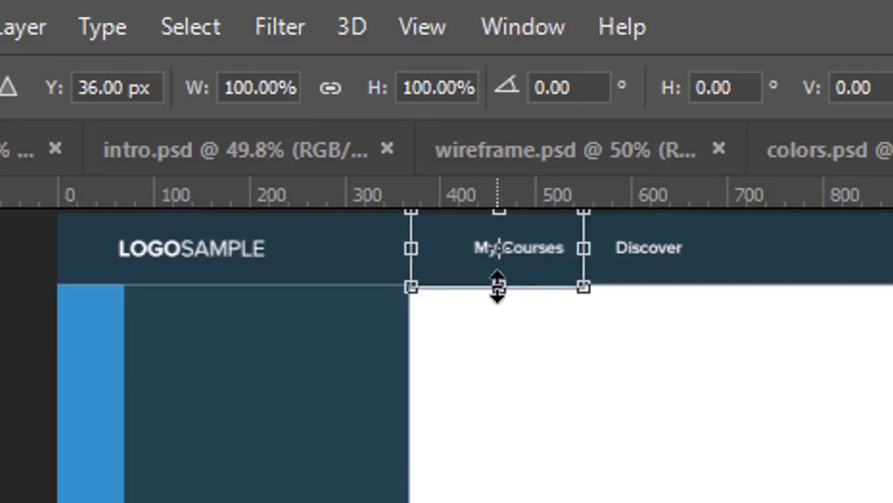
{"action": "left_click_drag", "start_coordinate": [497, 286], "coordinate": [497, 281]}
{"action": "left_click_drag", "start_coordinate": [393, 249], "coordinate": [390, 249]}
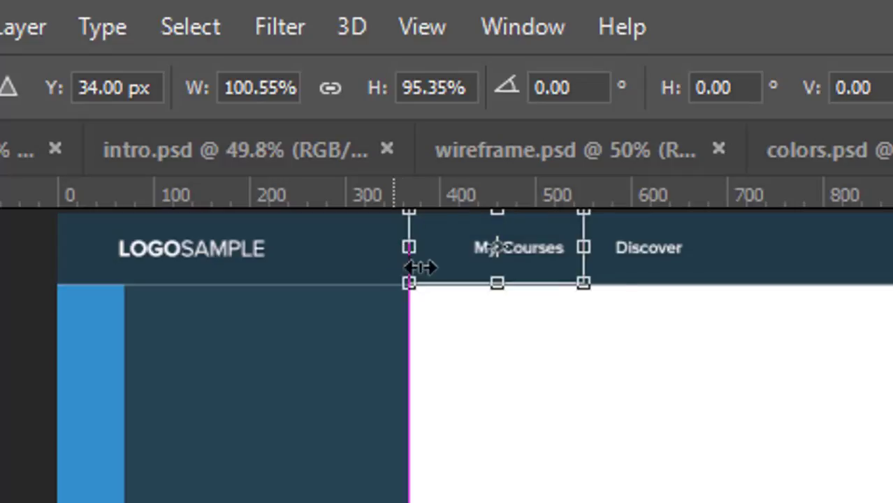
{"action": "left_click_drag", "start_coordinate": [498, 211], "coordinate": [497, 216]}
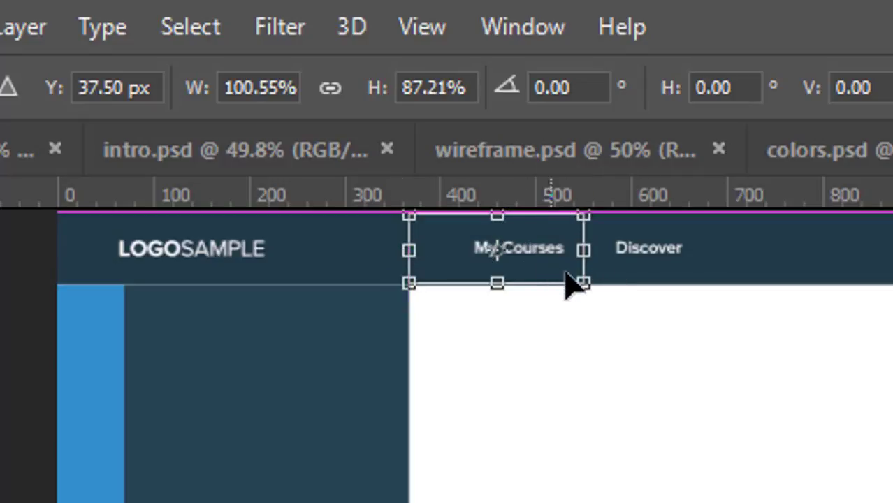
{"action": "left_click_drag", "start_coordinate": [582, 257], "coordinate": [601, 258]}
{"action": "key", "text": "Return"}
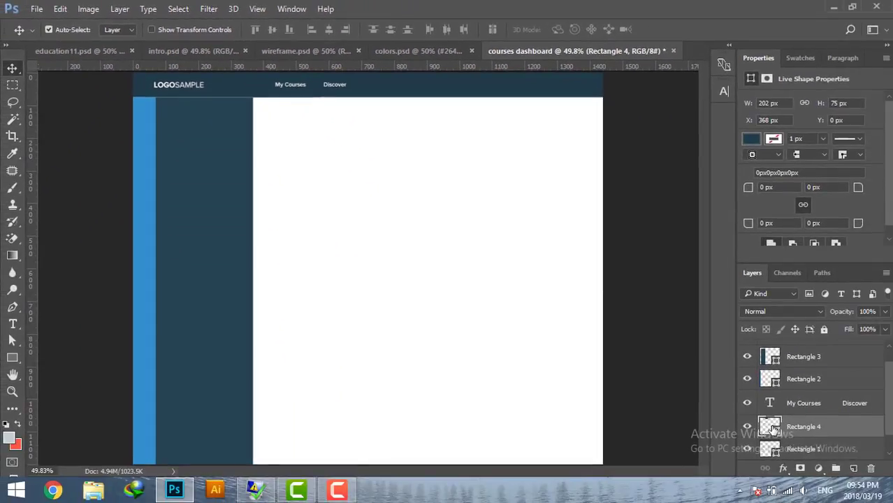
Step: Set the highlight rectangle's fill to dark navy #1a2b33
{"action": "double_click", "coordinate": [771, 426]}
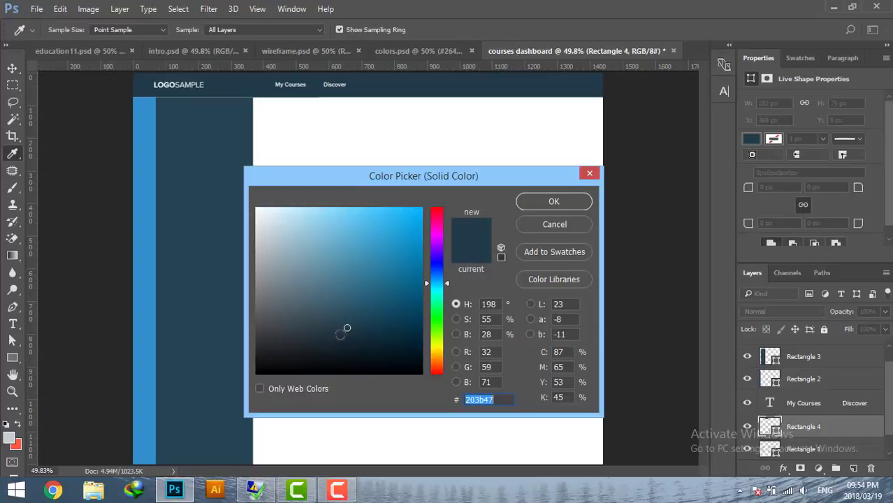
{"action": "left_click", "coordinate": [332, 340]}
{"action": "left_click_drag", "start_coordinate": [333, 341], "coordinate": [337, 341]}
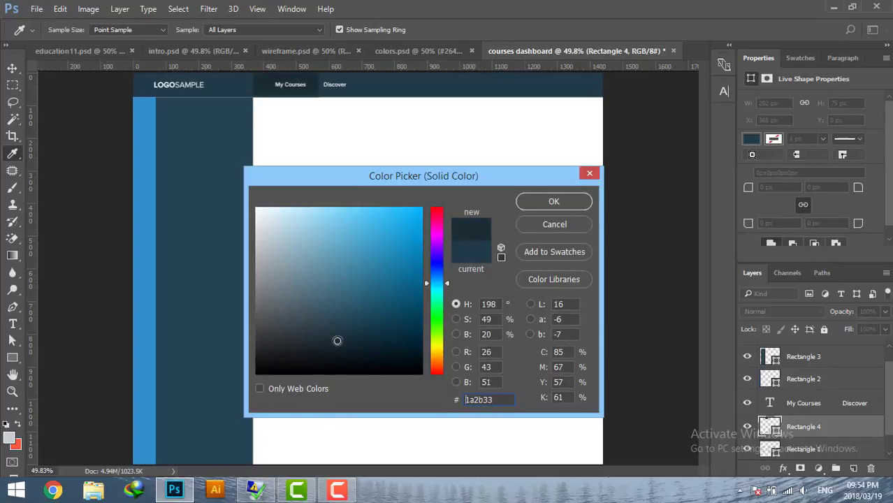
Step: Try centring the highlight on the nav text, undo it, and nudge the nav labels left
{"action": "left_click", "coordinate": [548, 204]}
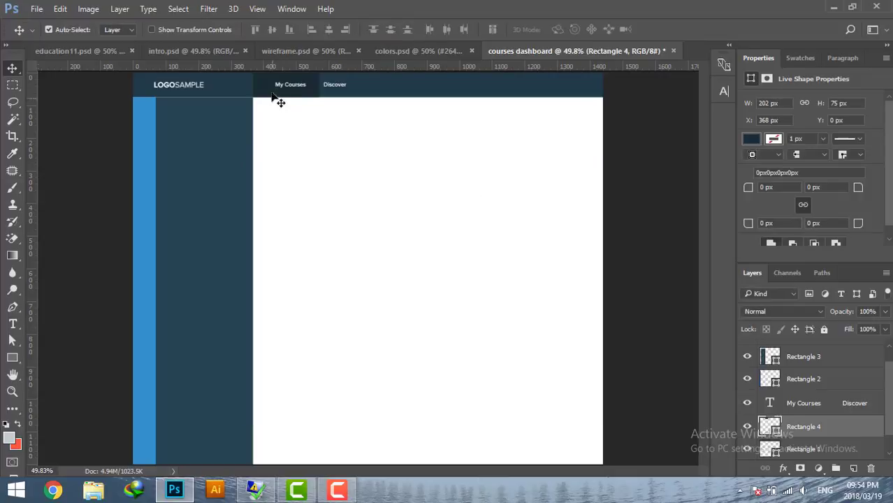
{"action": "left_click", "coordinate": [293, 88]}
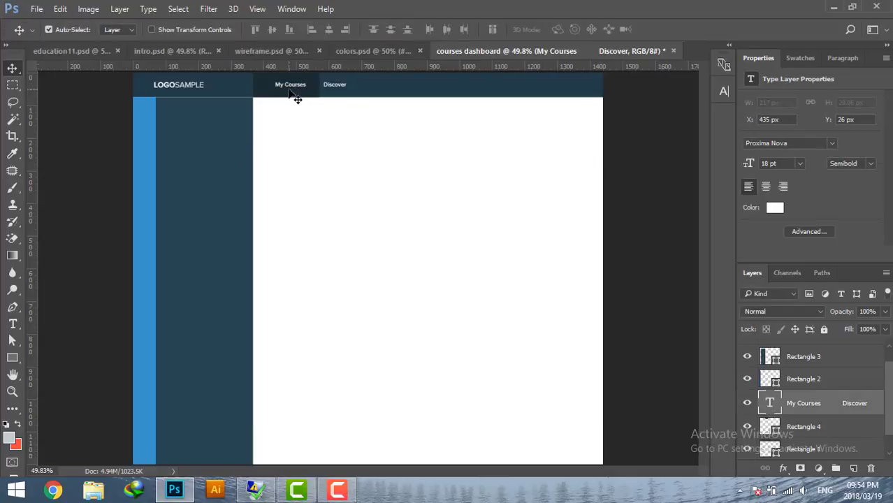
{"action": "left_click", "coordinate": [294, 93]}
{"action": "left_click", "coordinate": [329, 31]}
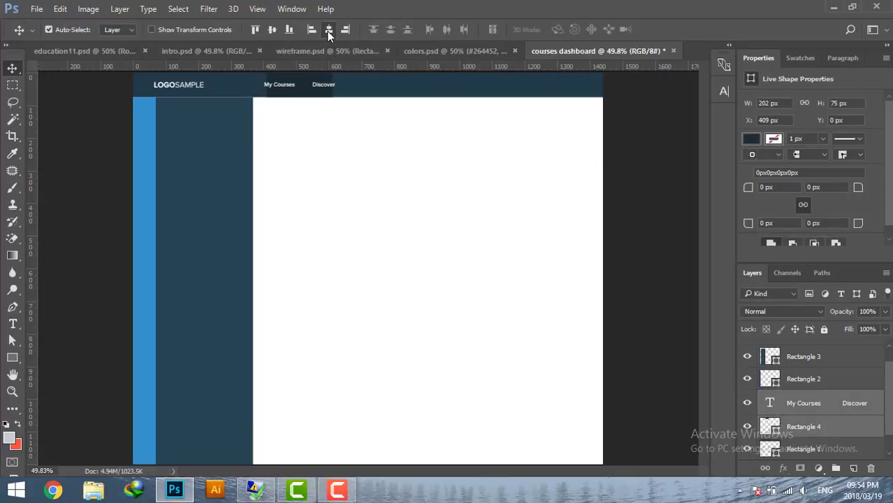
{"action": "key", "text": "ctrl+z"}
{"action": "left_click", "coordinate": [333, 150]}
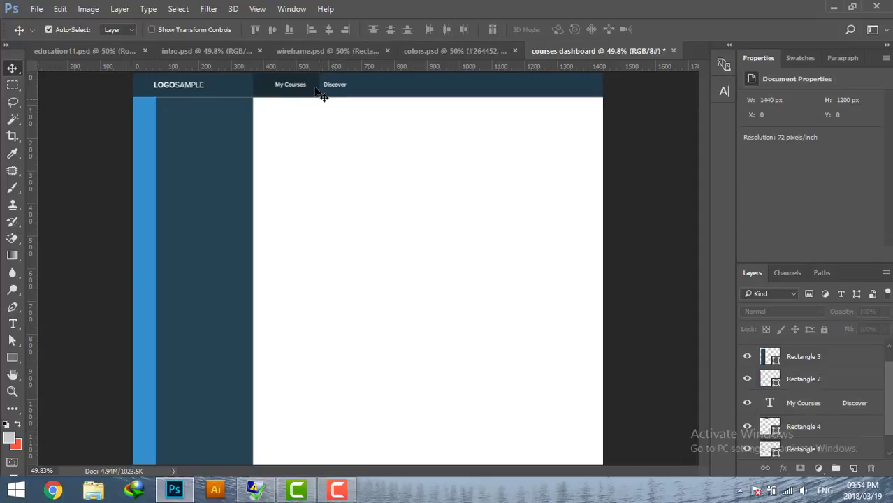
{"action": "left_click", "coordinate": [333, 85]}
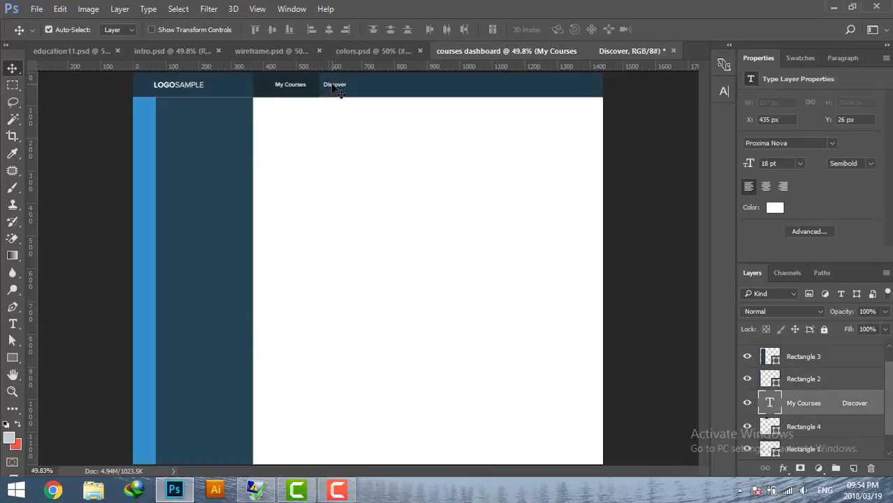
{"action": "key", "text": "shift+Left"}
{"action": "key", "text": "Left"}
{"action": "key", "text": "Left"}
{"action": "key", "text": "Left"}
{"action": "key", "text": "Left"}
{"action": "key", "text": "Left"}
Step: Narrow the My Courses highlight rectangle to 164 px wide
{"action": "double_click", "coordinate": [770, 404]}
{"action": "left_click", "coordinate": [12, 69]}
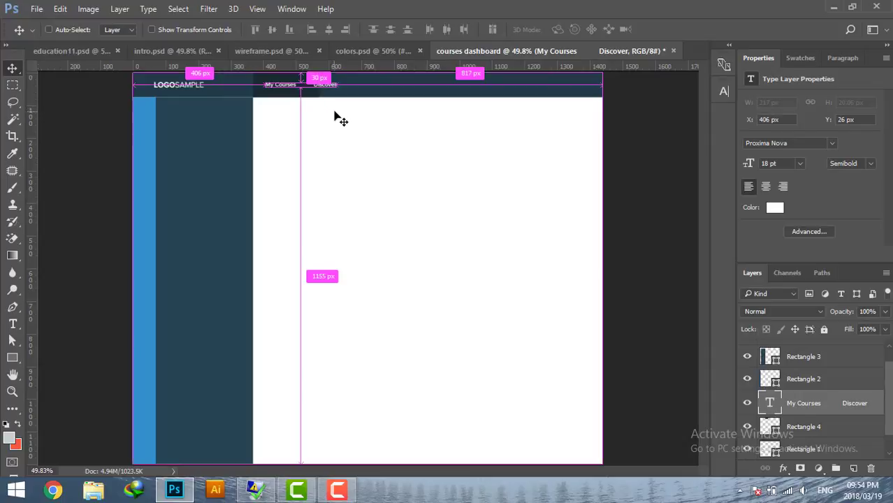
{"action": "key", "text": "ctrl+t"}
{"action": "key", "text": "Return"}
{"action": "left_click", "coordinate": [294, 87], "text": "ctrl"}
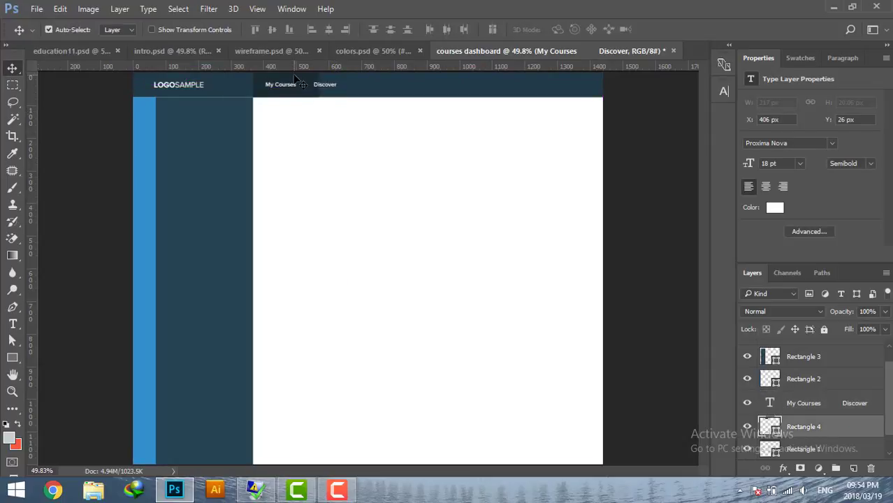
{"action": "key", "text": "ctrl+t"}
{"action": "left_click_drag", "start_coordinate": [319, 84], "coordinate": [309, 88]}
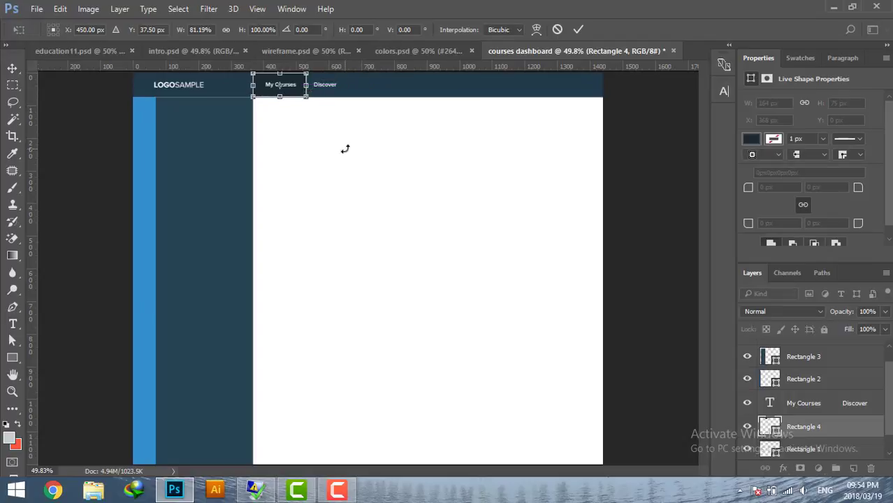
{"action": "key", "text": "Return"}
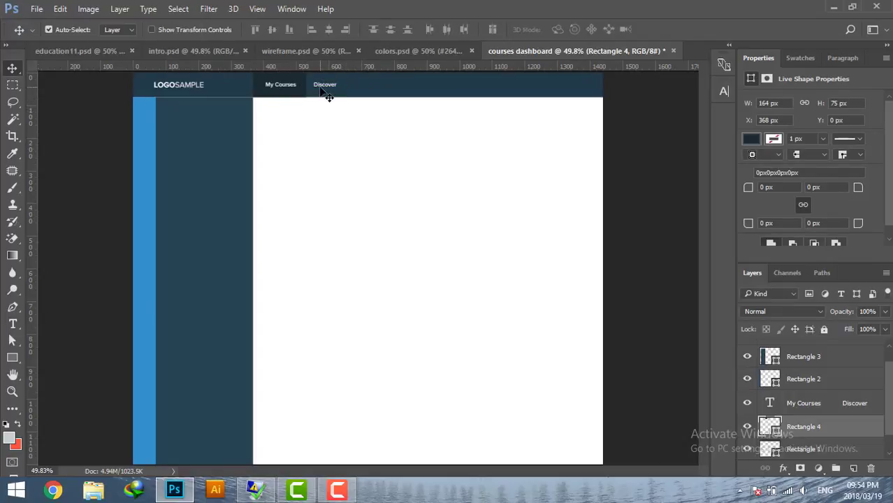
Step: Delete the extra spacing before Discover and nudge the nav text into place
{"action": "left_click", "coordinate": [801, 411]}
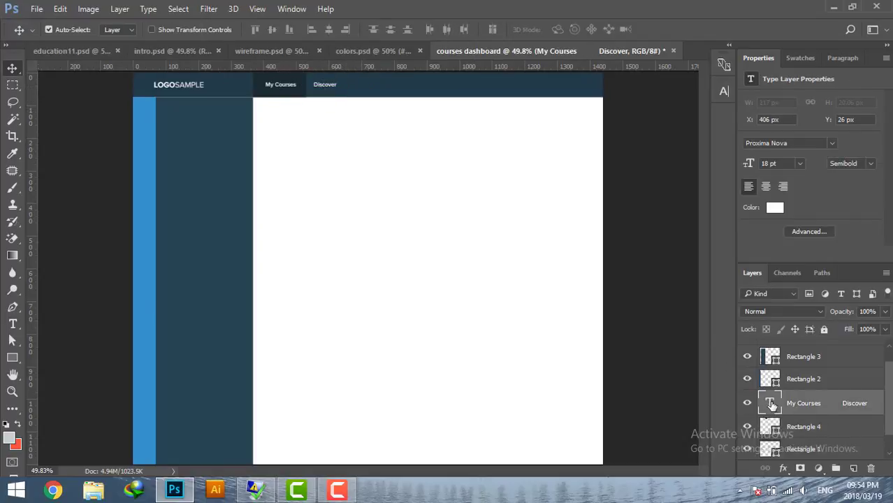
{"action": "key", "text": "t"}
{"action": "left_click", "coordinate": [307, 85]}
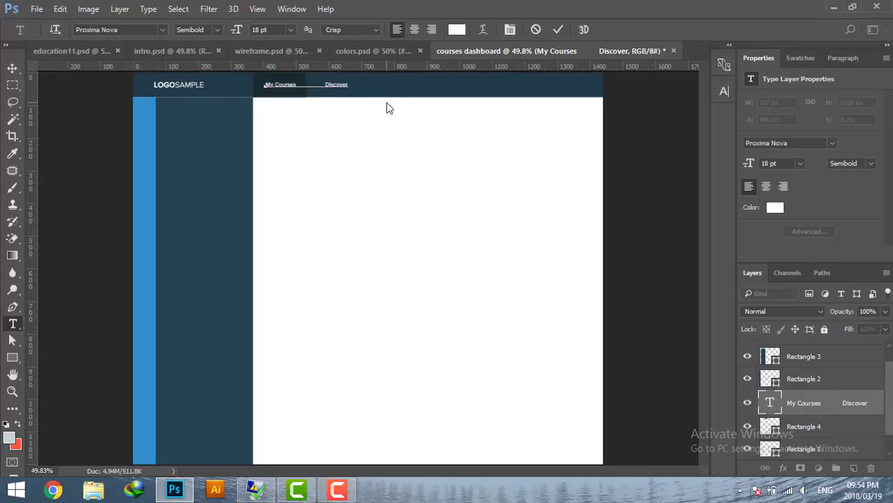
{"action": "key", "text": "BackSpace"}
{"action": "key", "text": "BackSpace"}
{"action": "key", "text": "ctrl"}
{"action": "key", "text": "ctrl+Left"}
{"action": "key", "text": "ctrl+Left"}
{"action": "key", "text": "ctrl+Left"}
{"action": "key", "text": "ctrl+Left"}
{"action": "key", "text": "ctrl+Left"}
{"action": "key", "text": "ctrl+Left"}
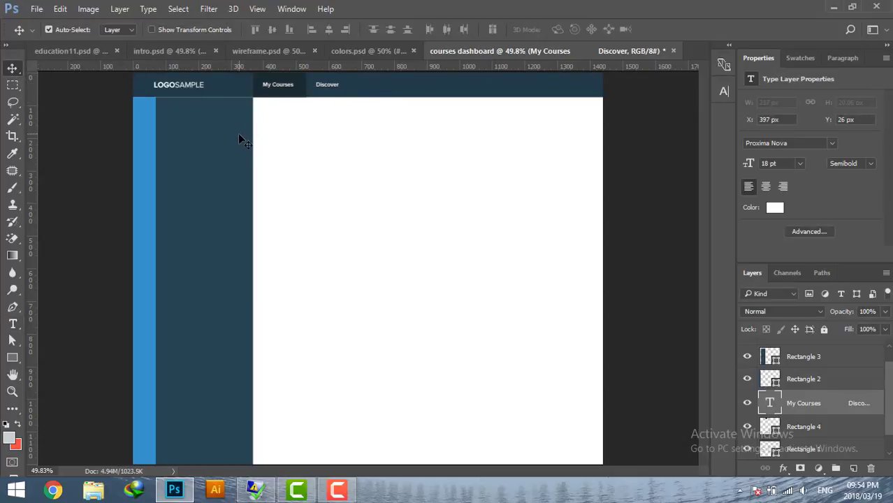
{"action": "key", "text": "Right"}
{"action": "key", "text": "Right"}
{"action": "key", "text": "Right"}
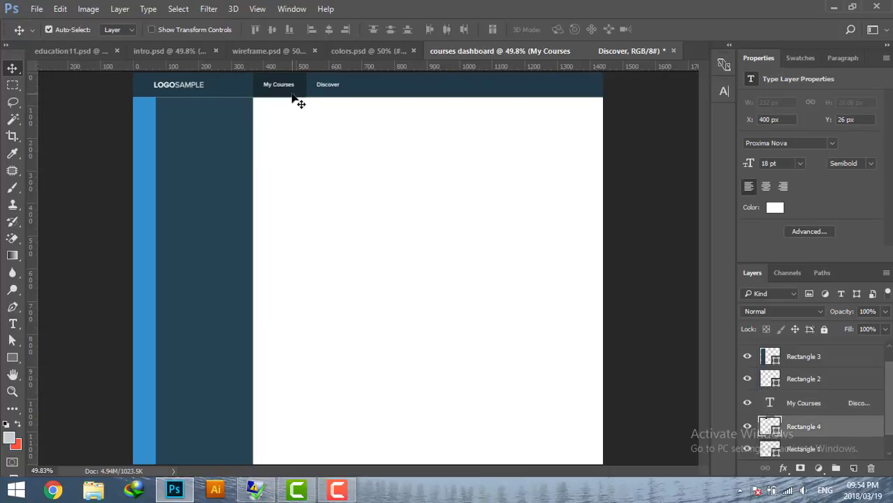
Step: Duplicate the My Courses block into a thin #338fcb bar at the header's bottom edge
{"action": "left_click", "coordinate": [293, 99]}
{"action": "key", "text": "ctrl+j"}
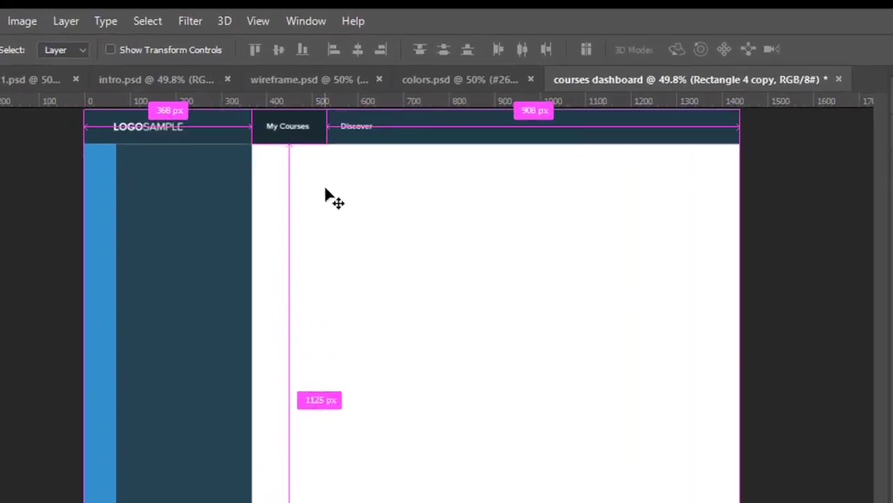
{"action": "key", "text": "ctrl+t"}
{"action": "left_click_drag", "start_coordinate": [313, 207], "coordinate": [315, 259]}
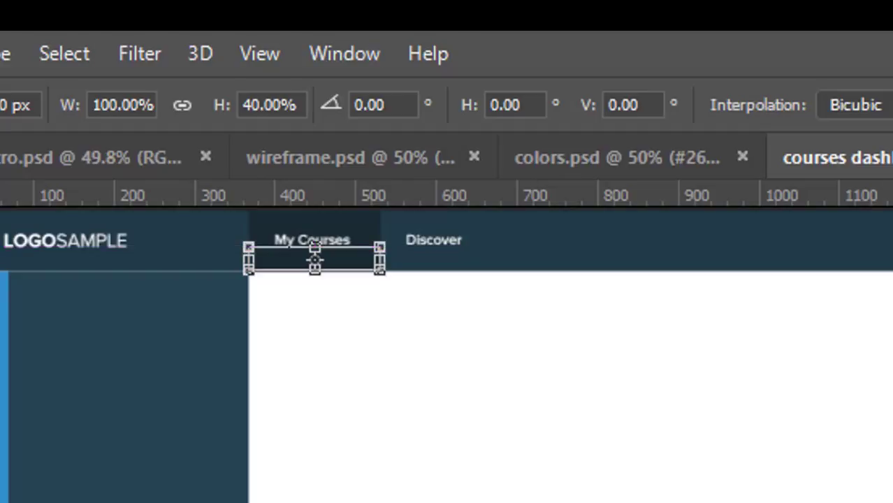
{"action": "key", "text": "Return"}
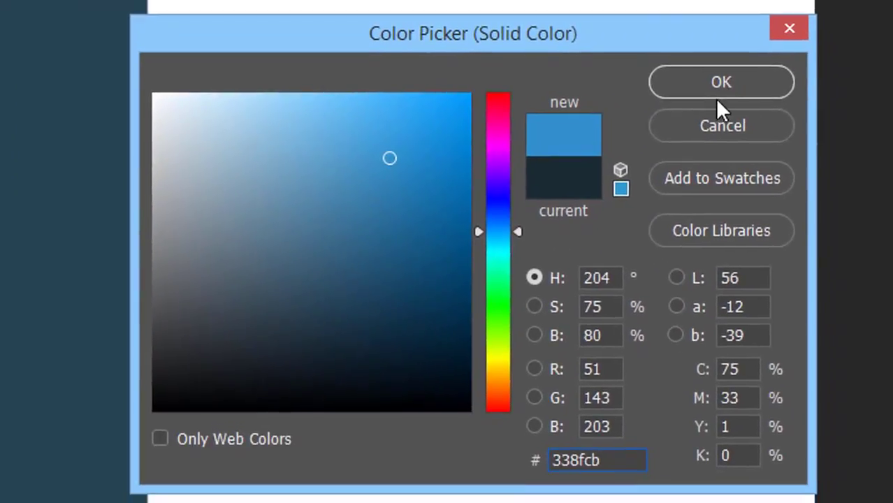
{"action": "key", "text": "Return"}
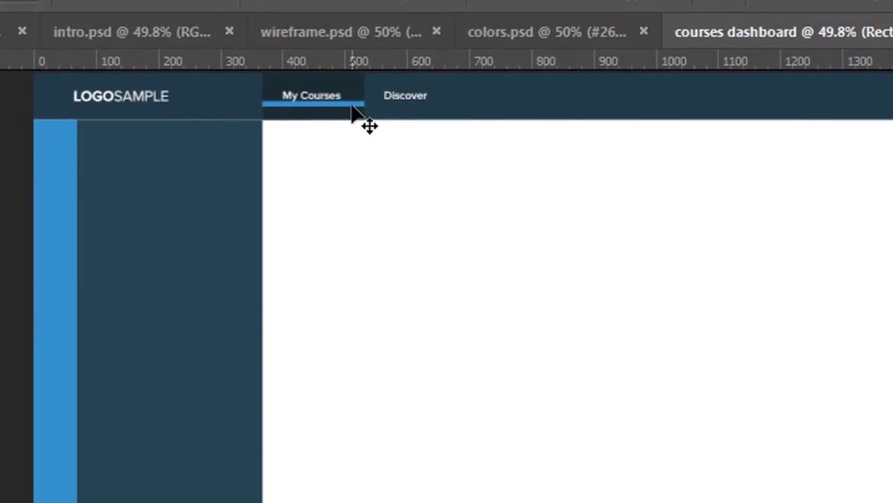
{"action": "left_click_drag", "start_coordinate": [352, 107], "coordinate": [355, 121]}
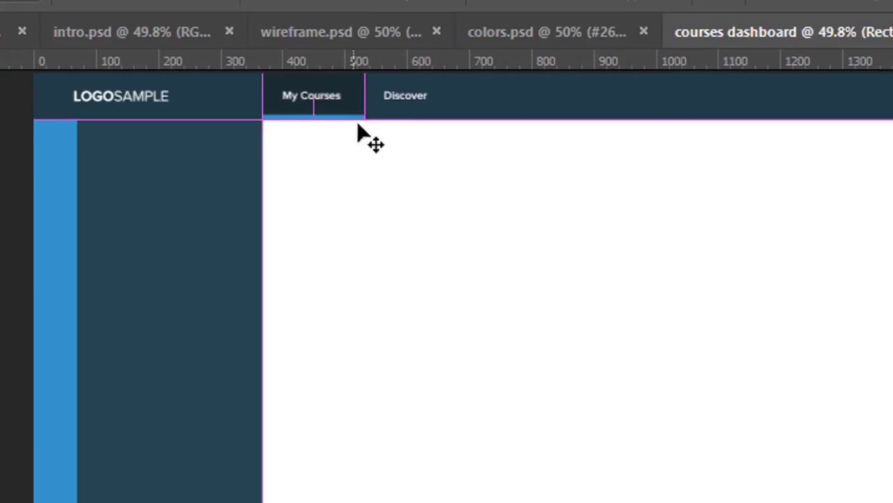
Step: Fine-tune the nav labels' height with up and down nudges
{"action": "left_click", "coordinate": [330, 111]}
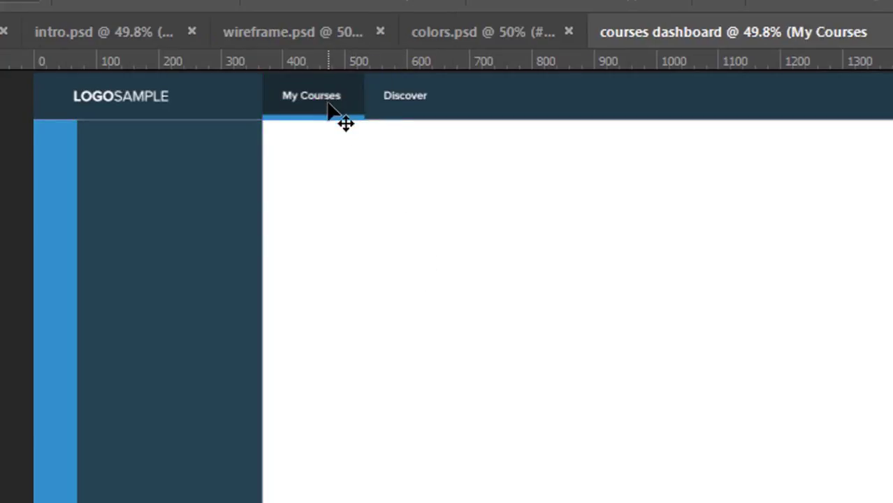
{"action": "key", "text": "Up"}
{"action": "key", "text": "Up"}
{"action": "key", "text": "Up"}
{"action": "key", "text": "Up"}
{"action": "key", "text": "Up"}
{"action": "key", "text": "Up"}
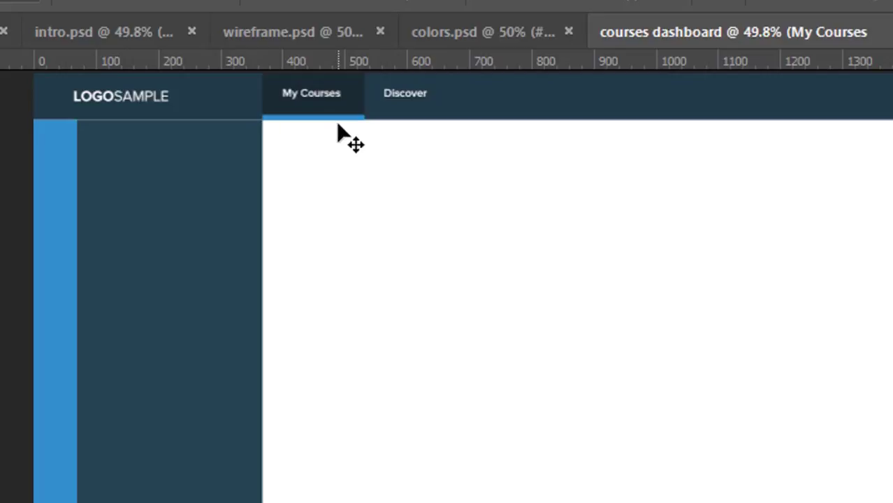
{"action": "key", "text": "Down"}
{"action": "key", "text": "Down"}
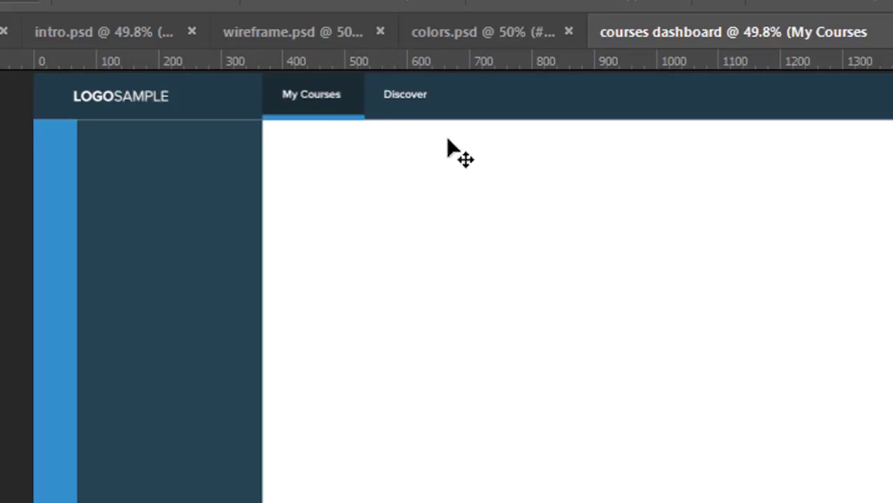
{"action": "left_click", "coordinate": [859, 112]}
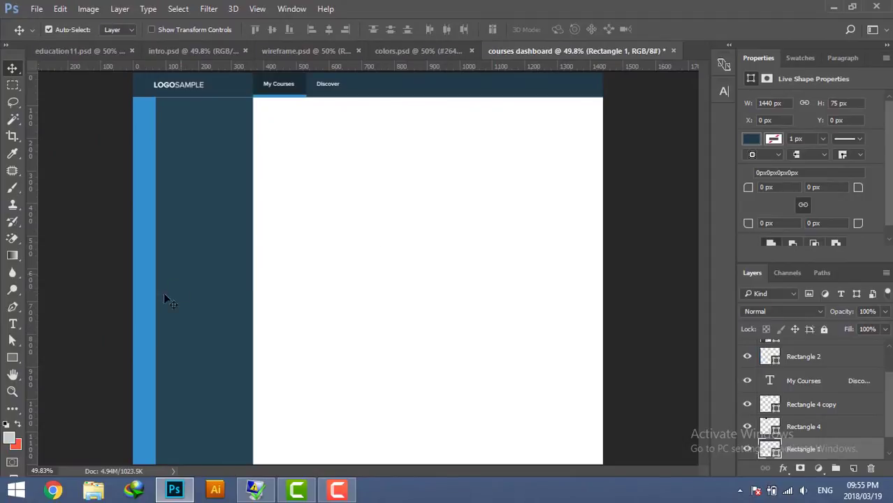
Step: Create a 300 × 75 px rectangle and place it at the header's right end
{"action": "left_click", "coordinate": [12, 357]}
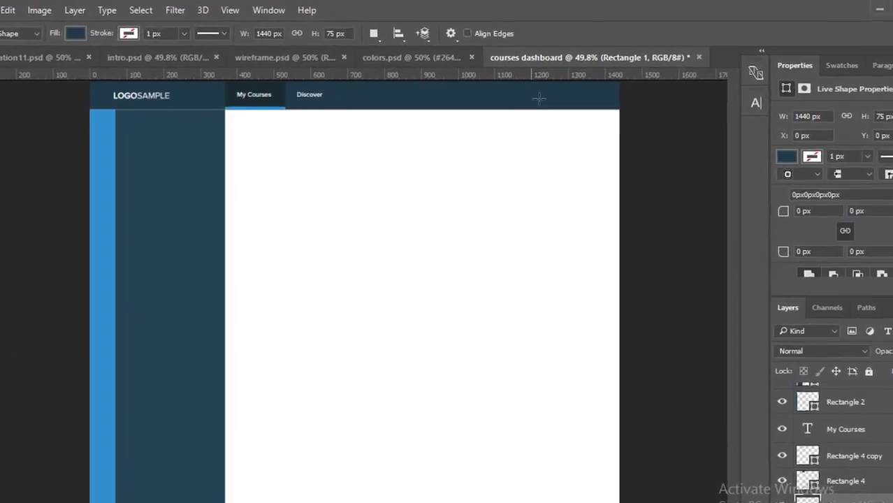
{"action": "left_click", "coordinate": [518, 95]}
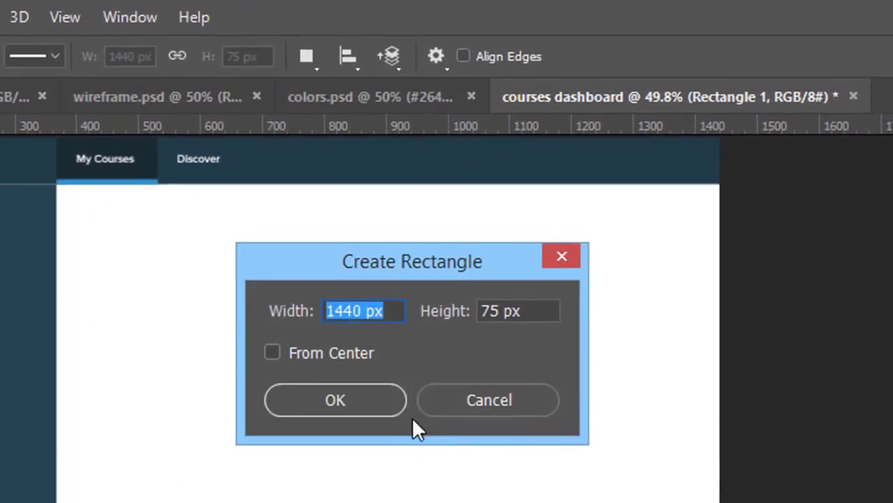
{"action": "double_click", "coordinate": [355, 316]}
{"action": "type", "text": "3"}
{"action": "type", "text": "00"}
{"action": "double_click", "coordinate": [501, 318]}
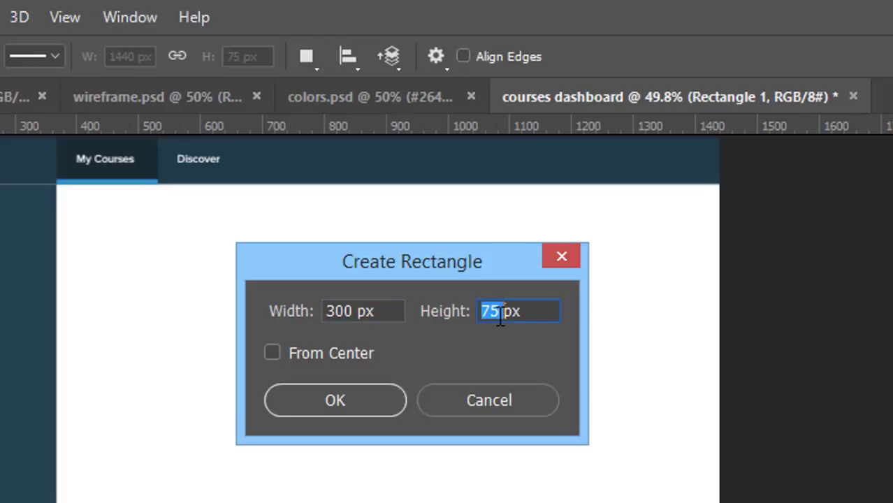
{"action": "left_click", "coordinate": [365, 405]}
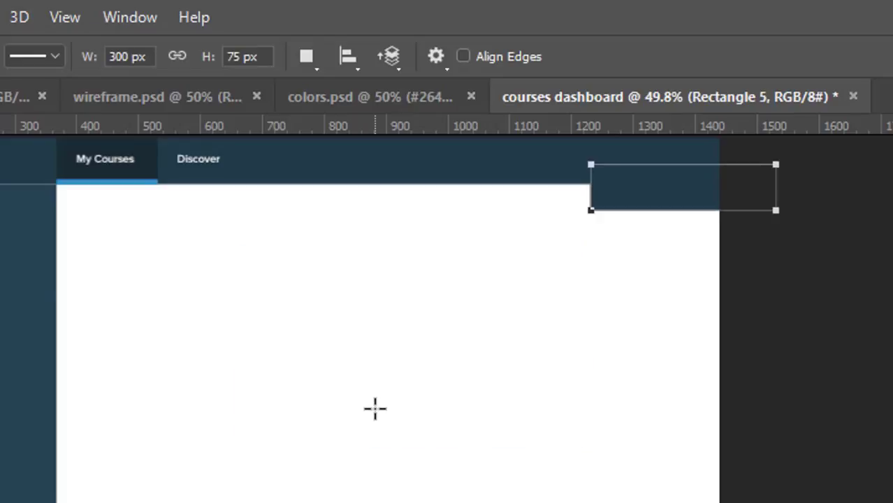
{"action": "key", "text": "Escape"}
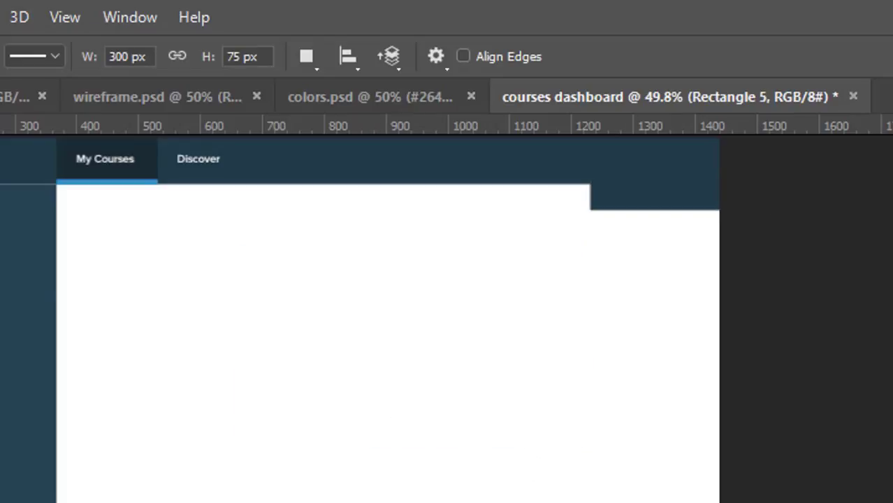
{"action": "key", "text": "v"}
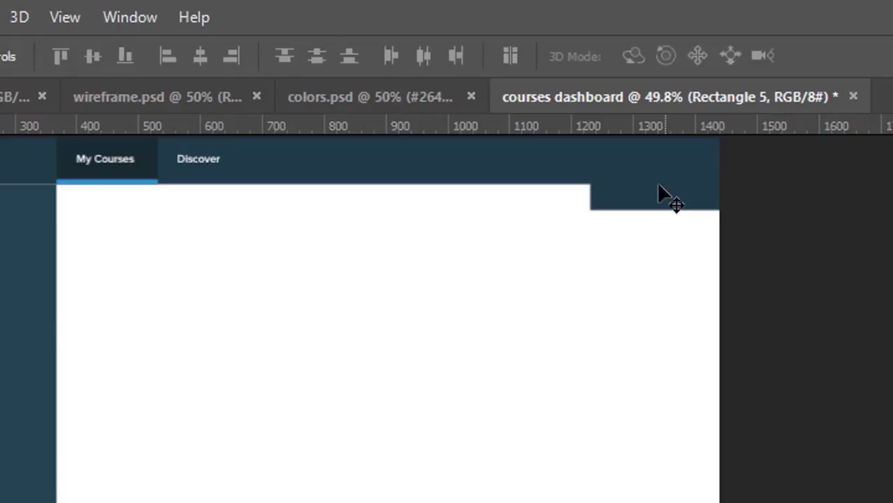
{"action": "mouse_move", "coordinate": [664, 194]}
{"action": "left_mouse_down"}
{"action": "mouse_move", "coordinate": [608, 166]}
{"action": "mouse_move", "coordinate": [622, 166]}
{"action": "left_mouse_up"}
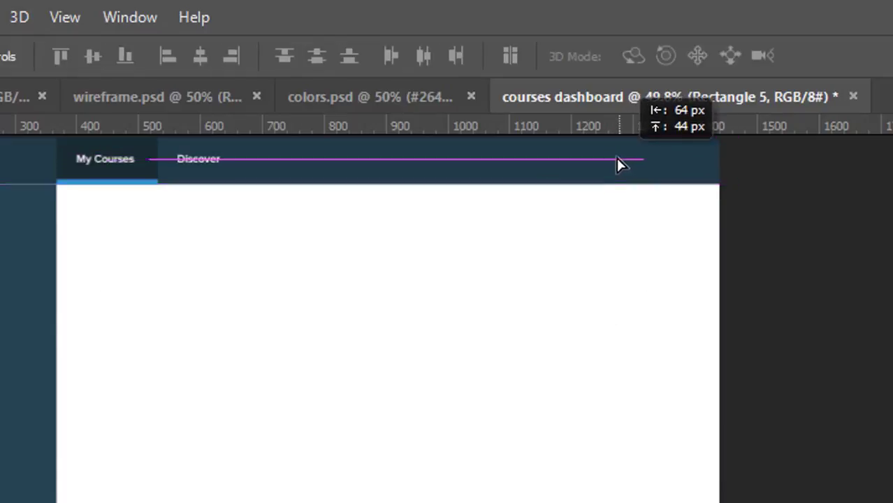
{"action": "left_click_drag", "start_coordinate": [621, 162], "coordinate": [610, 156]}
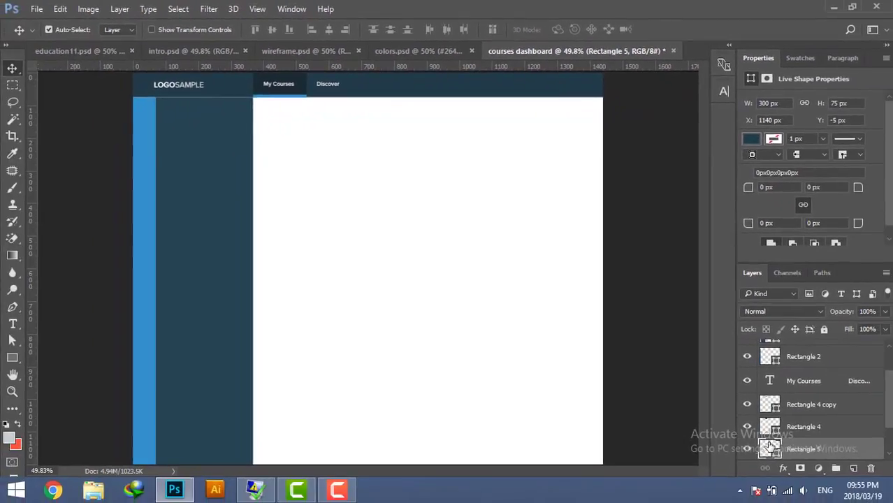
Step: Fill the block navy #264452 and draw a 56 px circle on it
{"action": "double_click", "coordinate": [769, 448]}
{"action": "left_click", "coordinate": [183, 327]}
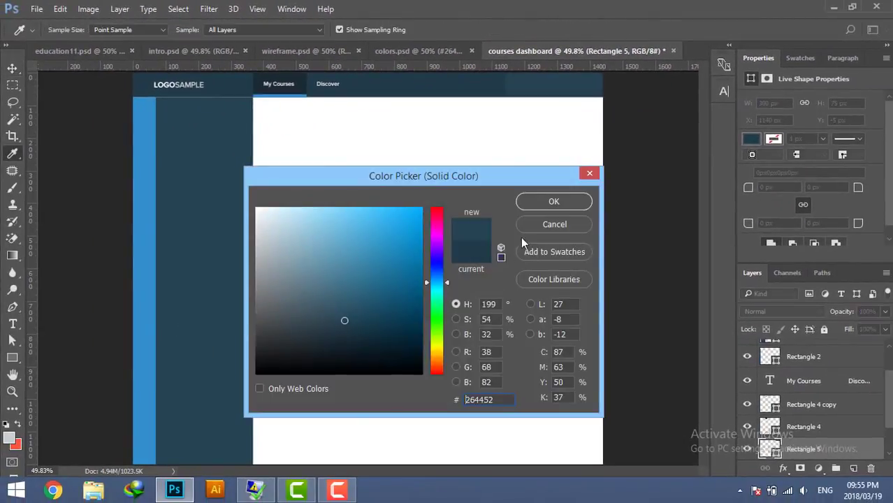
{"action": "left_click", "coordinate": [551, 204]}
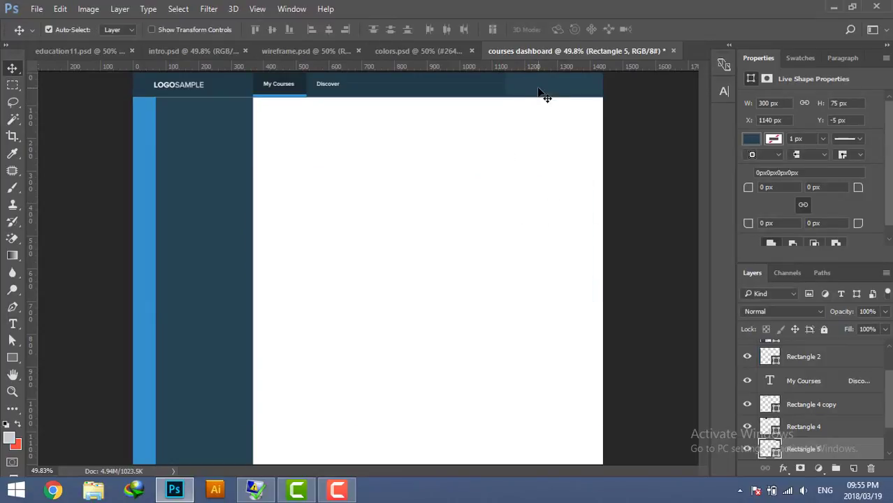
{"action": "left_click", "coordinate": [13, 362]}
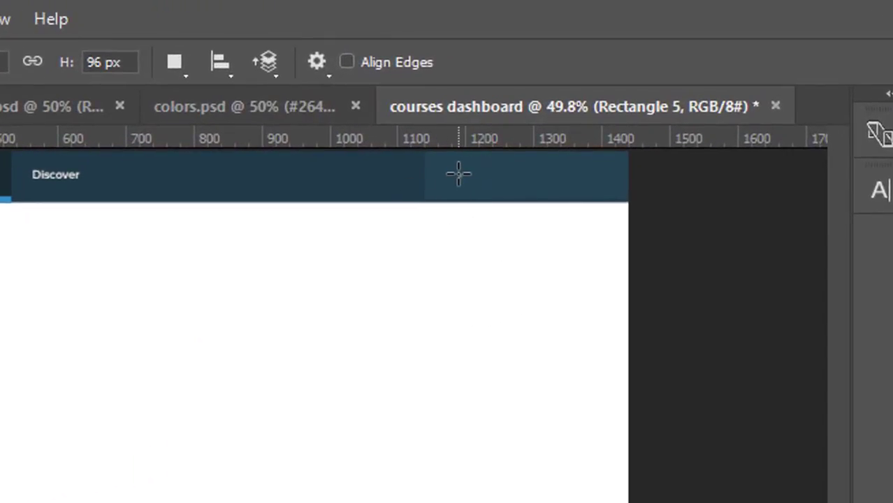
{"action": "left_click_drag", "start_coordinate": [460, 175], "coordinate": [482, 193]}
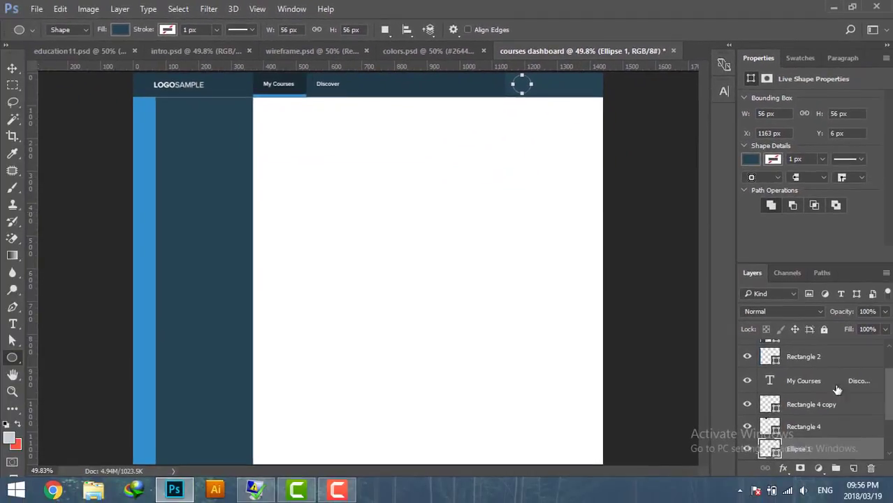
Step: Fill the avatar circle near-black #191e20
{"action": "key", "text": "Return"}
{"action": "double_click", "coordinate": [770, 449]}
{"action": "left_click", "coordinate": [292, 353]}
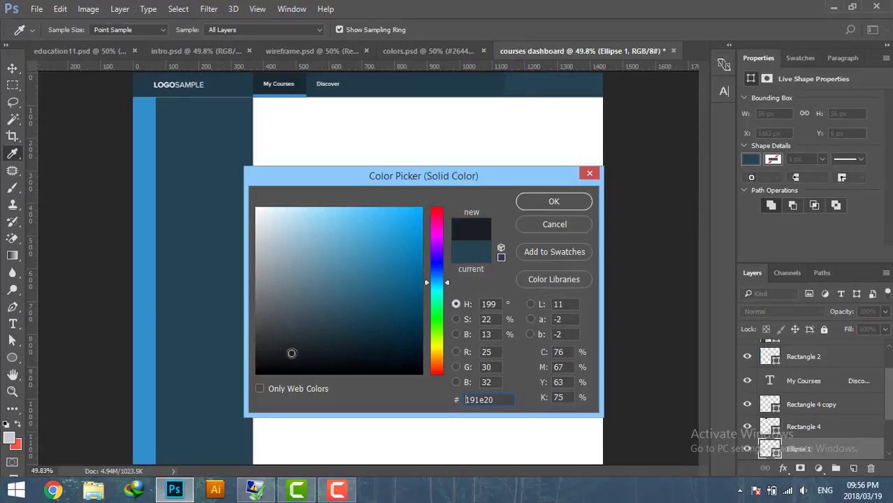
{"action": "left_click", "coordinate": [552, 201]}
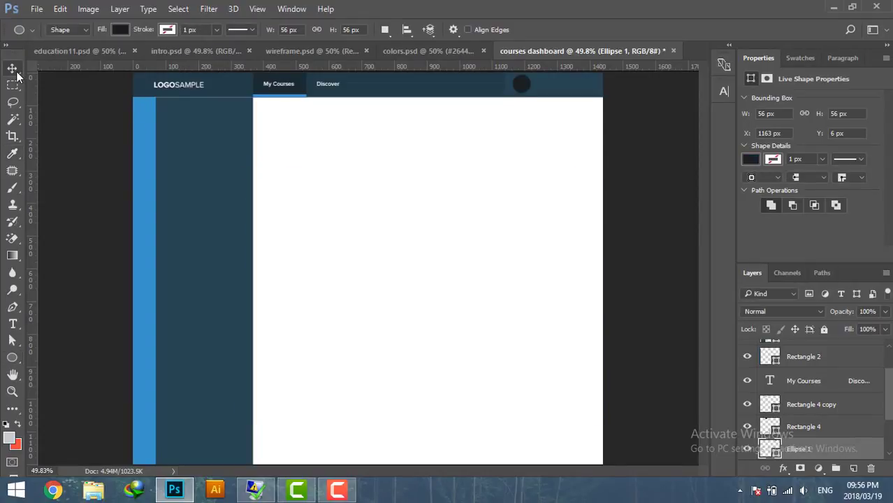
{"action": "key", "text": "v"}
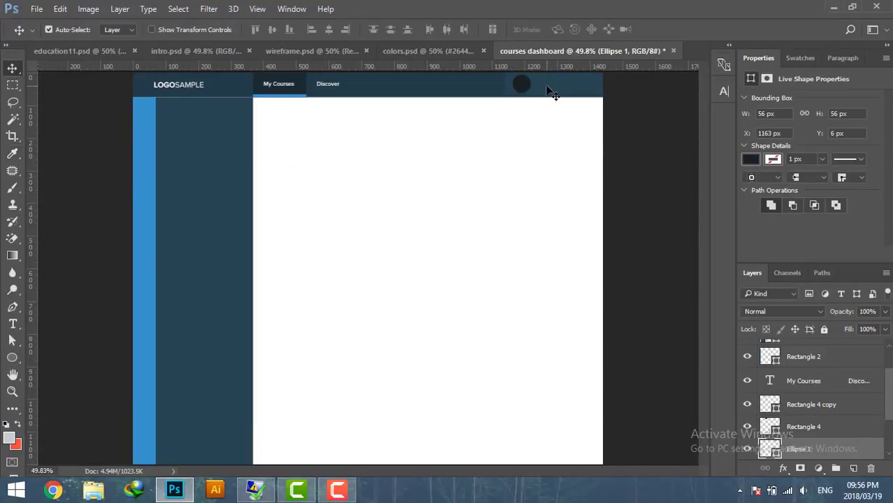
Step: Resize the avatar circle to 50 px wide and nudge it slightly down and right
{"action": "left_click", "coordinate": [552, 93]}
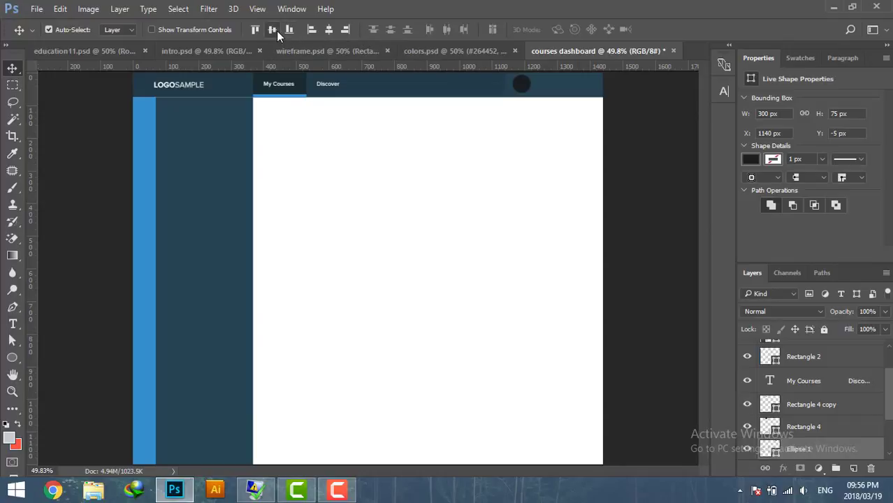
{"action": "left_click", "coordinate": [542, 109]}
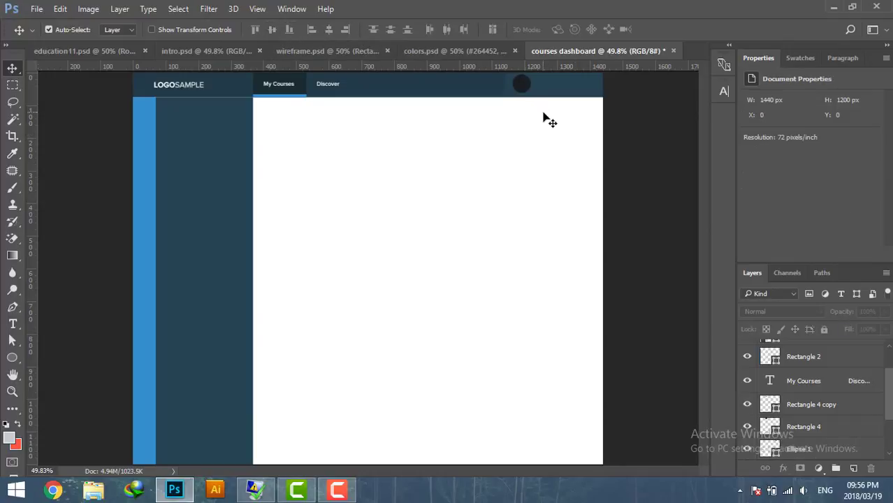
{"action": "left_click", "coordinate": [528, 89]}
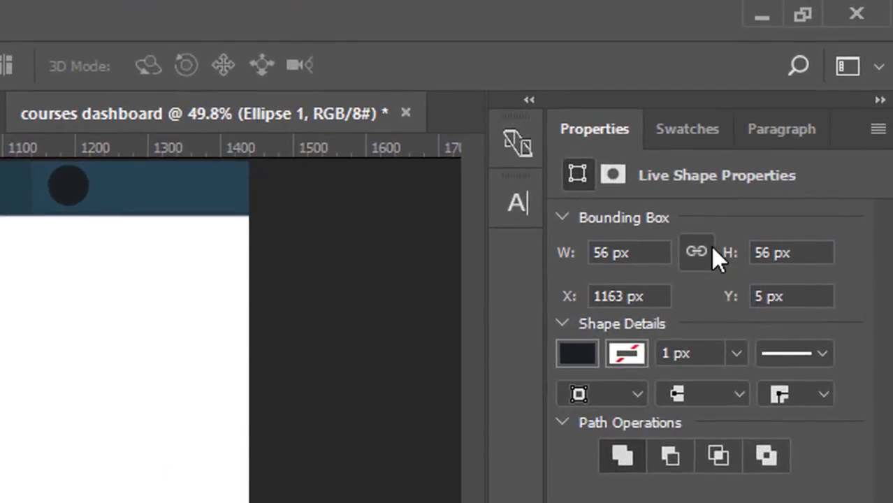
{"action": "double_click", "coordinate": [597, 253]}
{"action": "type", "text": "50"}
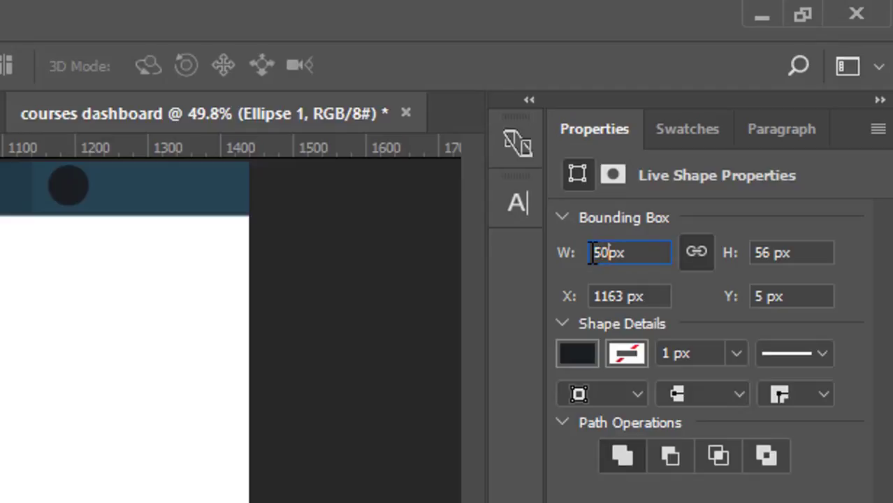
{"action": "key", "text": "Return"}
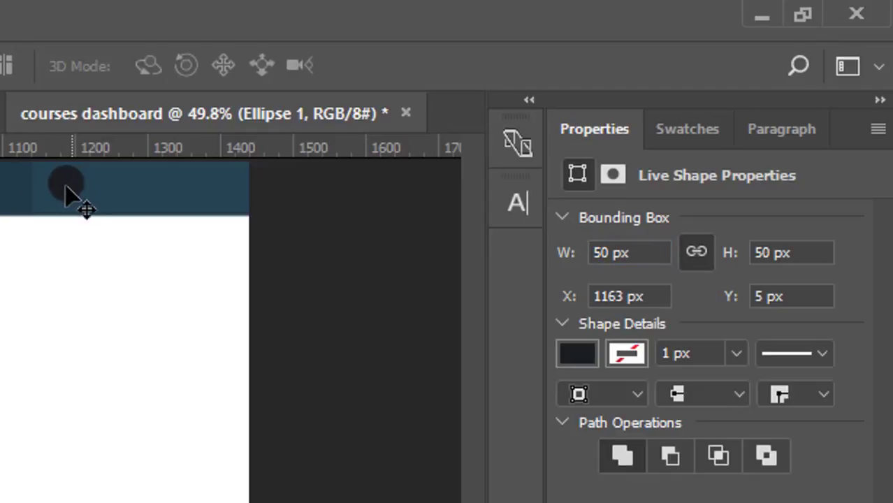
{"action": "left_click_drag", "start_coordinate": [65, 188], "coordinate": [66, 191]}
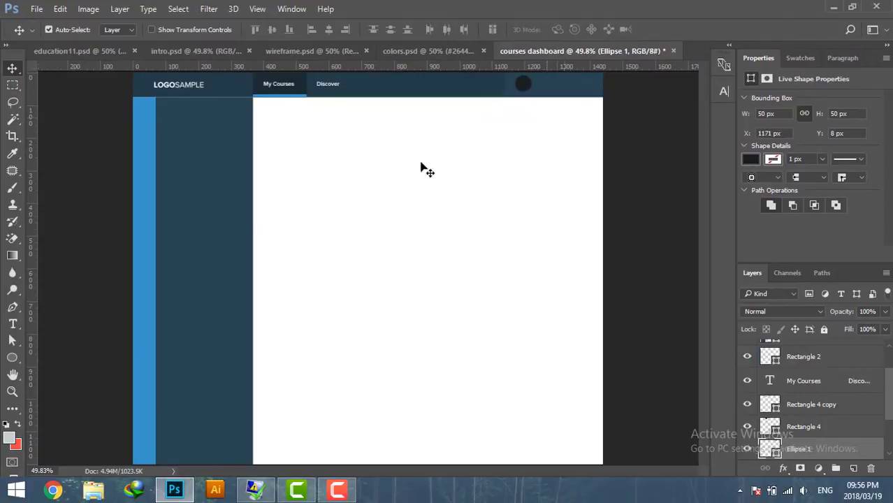
Step: Type a placeholder user name beside the avatar circle
{"action": "left_click", "coordinate": [13, 323]}
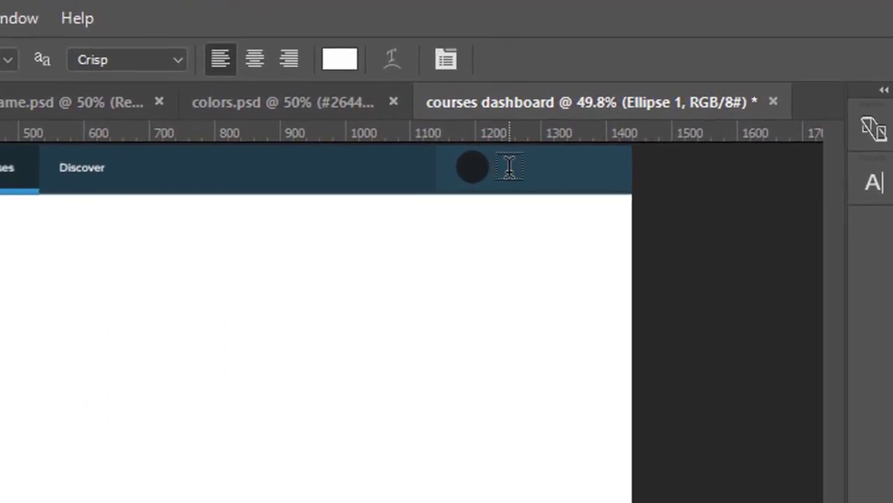
{"action": "left_click", "coordinate": [508, 170]}
{"action": "type", "text": "John D"}
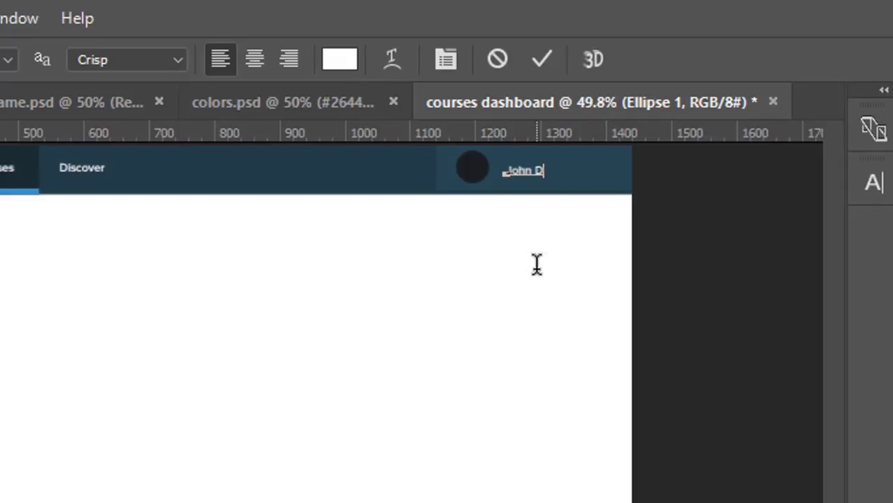
{"action": "type", "text": "oe"}
{"action": "key", "text": "Escape"}
{"action": "key", "text": "v"}
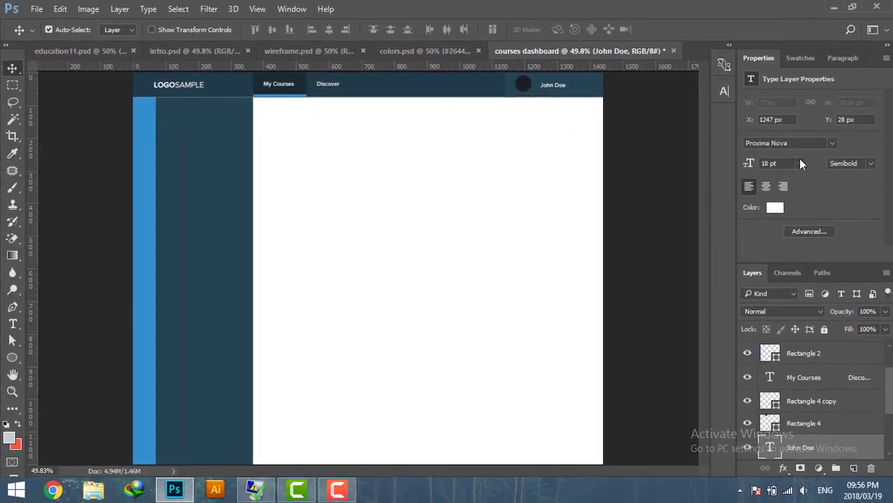
Step: Make the name 19 pt bold and vertically centre it on the avatar circle
{"action": "key", "text": "Return"}
{"action": "left_click", "coordinate": [871, 165]}
{"action": "left_click", "coordinate": [840, 261]}
{"action": "left_click_drag", "start_coordinate": [562, 87], "coordinate": [564, 84]}
{"action": "left_click", "coordinate": [522, 84]}
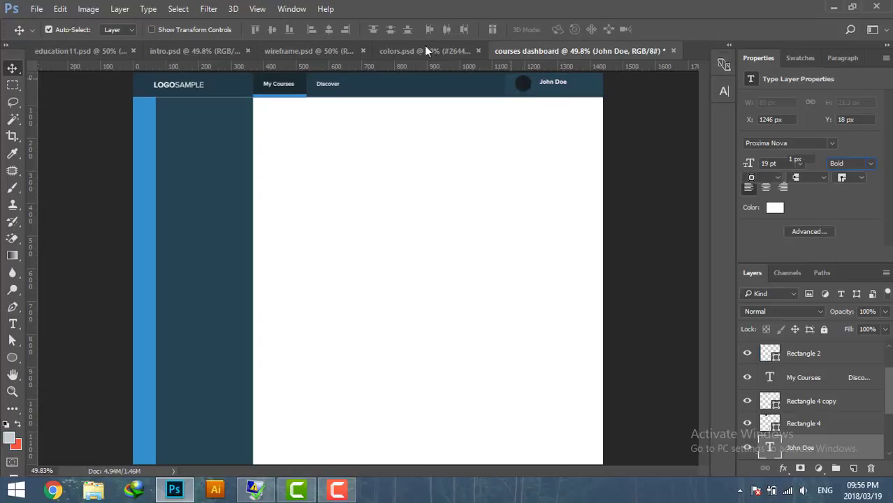
{"action": "left_click", "coordinate": [274, 29]}
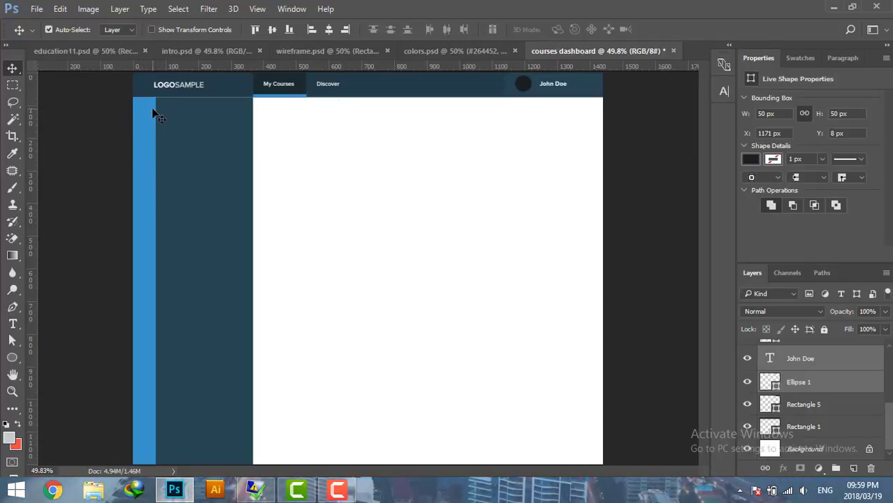
Step: With the Rectangle tool active, add a new layer above LogoSample at the top
{"action": "left_click", "coordinate": [12, 357]}
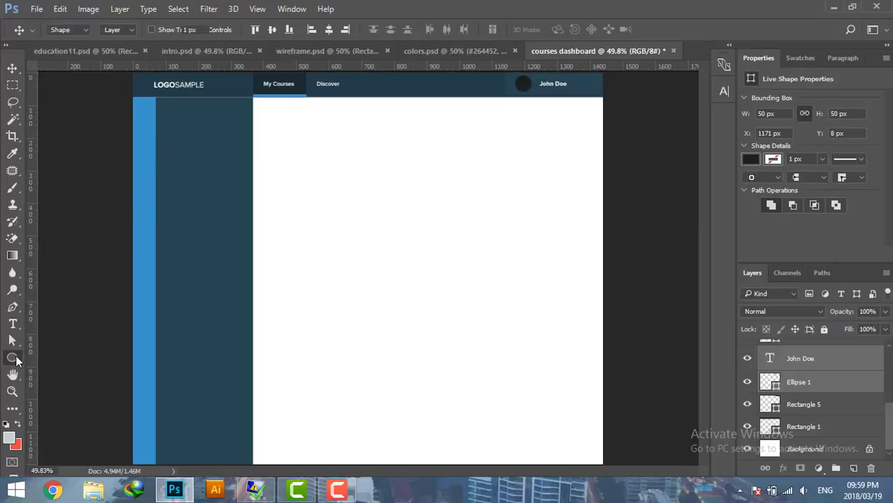
{"action": "right_click", "coordinate": [12, 357]}
{"action": "left_click", "coordinate": [67, 360]}
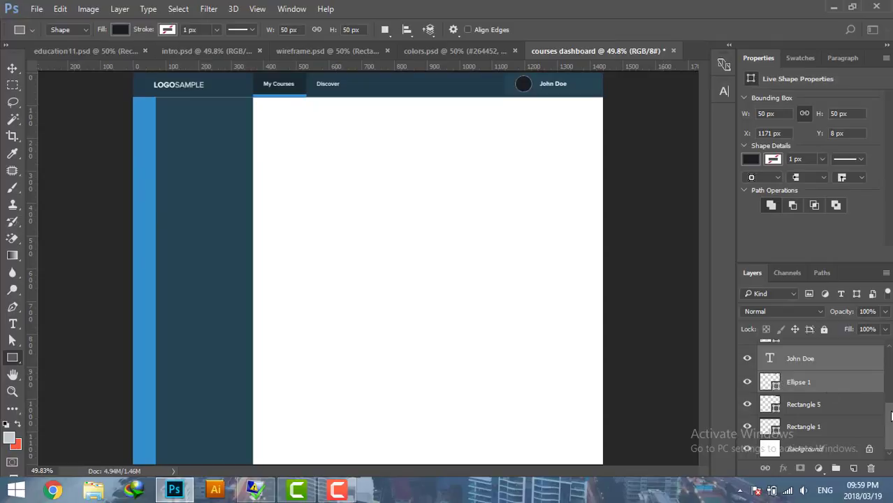
{"action": "left_click_drag", "start_coordinate": [890, 416], "coordinate": [890, 353]}
{"action": "left_click", "coordinate": [839, 353]}
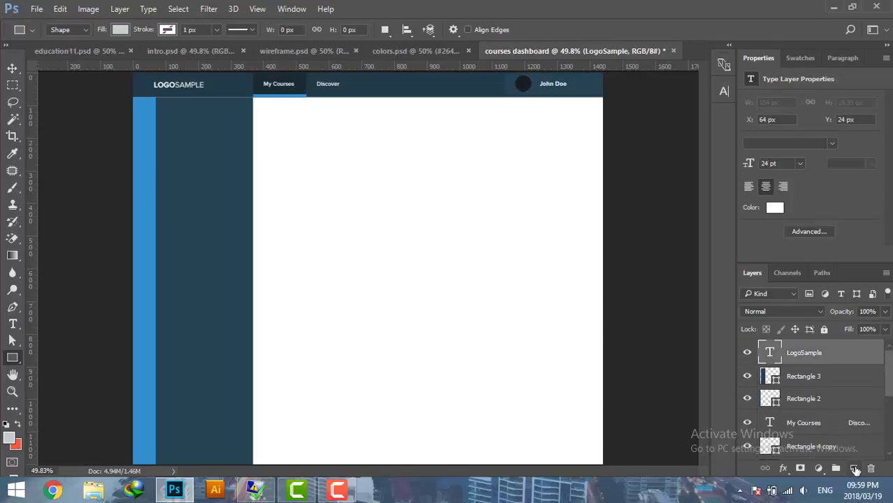
{"action": "left_click", "coordinate": [854, 468]}
Step: Create a 70 × 70 px square and move it to the sidebar's top-left corner
{"action": "left_click", "coordinate": [179, 205]}
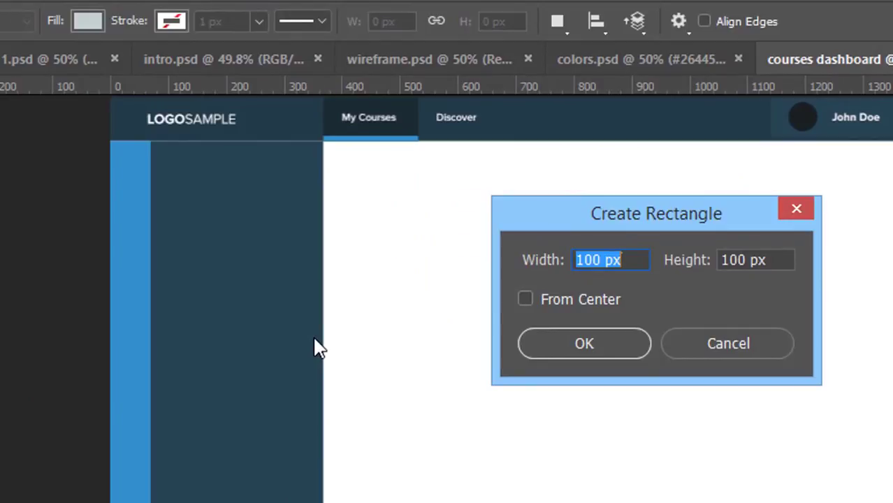
{"action": "type", "text": "70"}
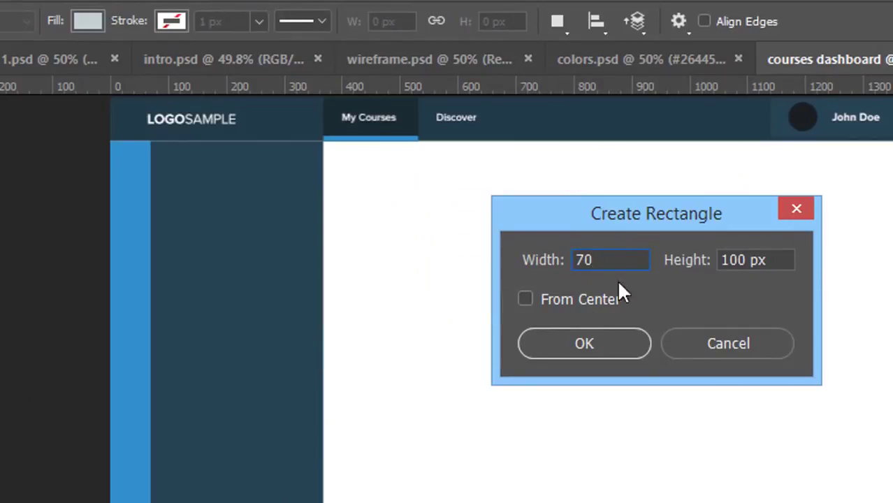
{"action": "left_click", "coordinate": [729, 260]}
{"action": "double_click", "coordinate": [734, 261]}
{"action": "type", "text": "70"}
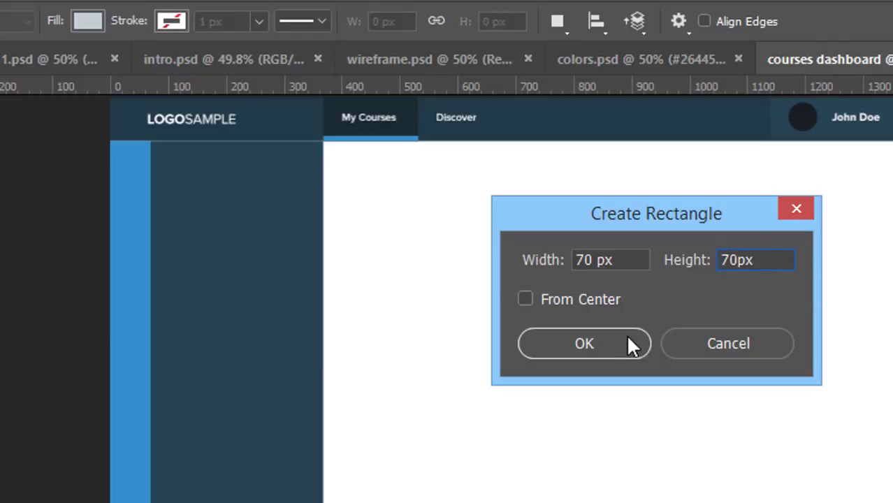
{"action": "left_click", "coordinate": [608, 343]}
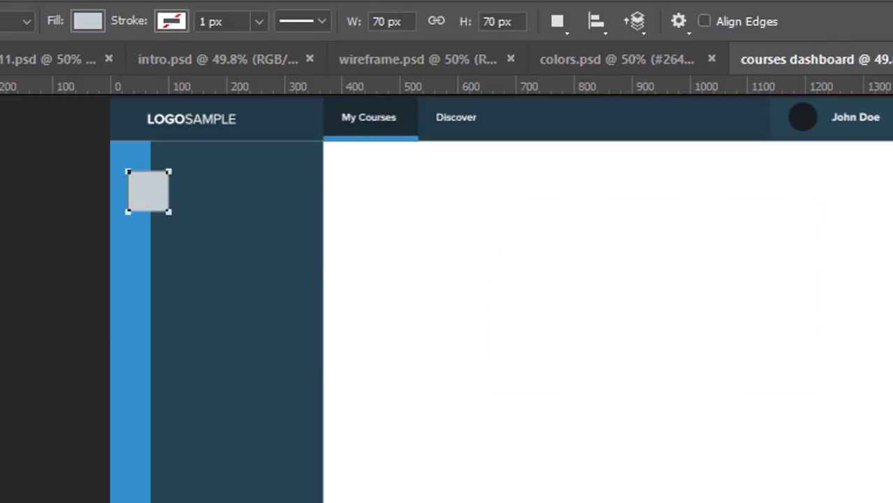
{"action": "key", "text": "v"}
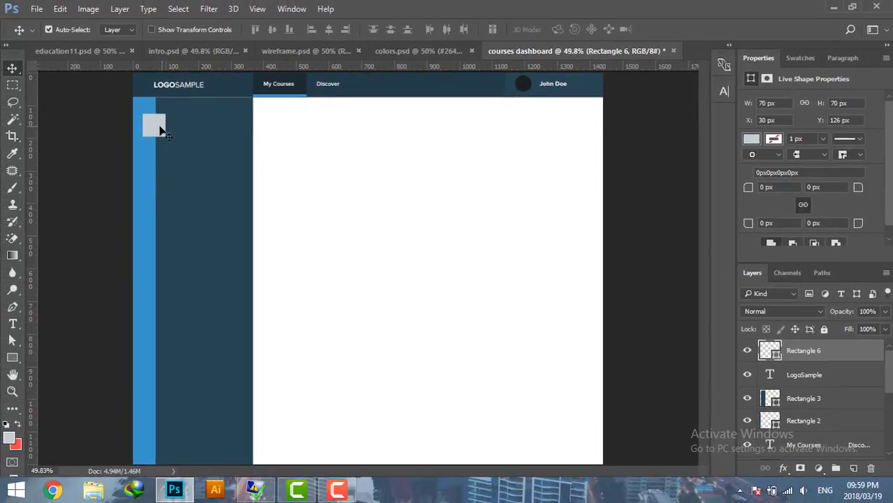
{"action": "left_click_drag", "start_coordinate": [160, 130], "coordinate": [148, 124]}
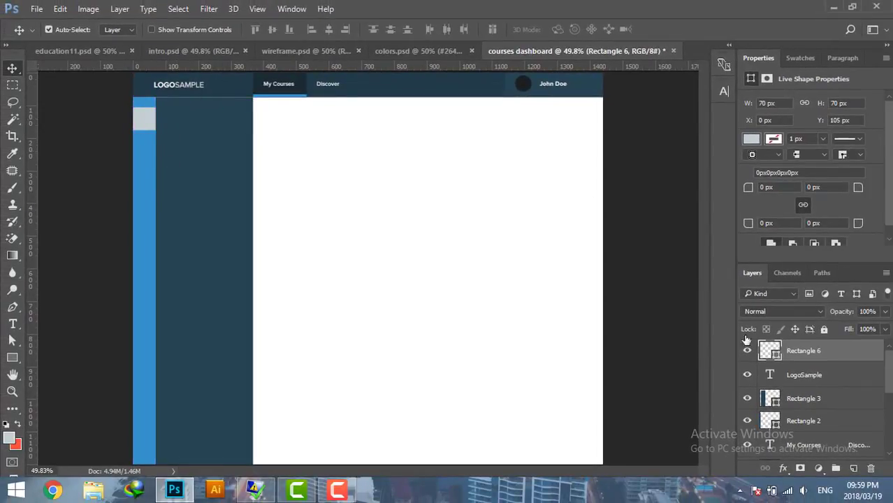
Step: Copy the 66B9F0 hex value from the colors document's label
{"action": "left_click", "coordinate": [413, 54]}
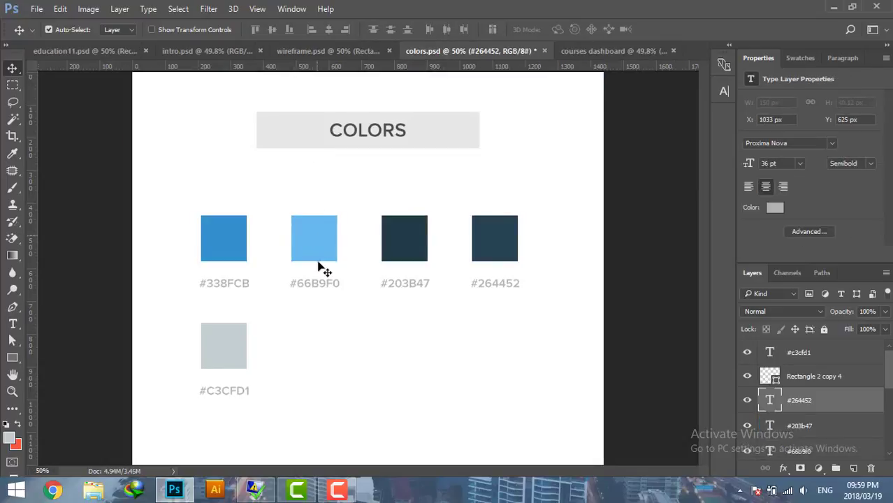
{"action": "left_click", "coordinate": [328, 286]}
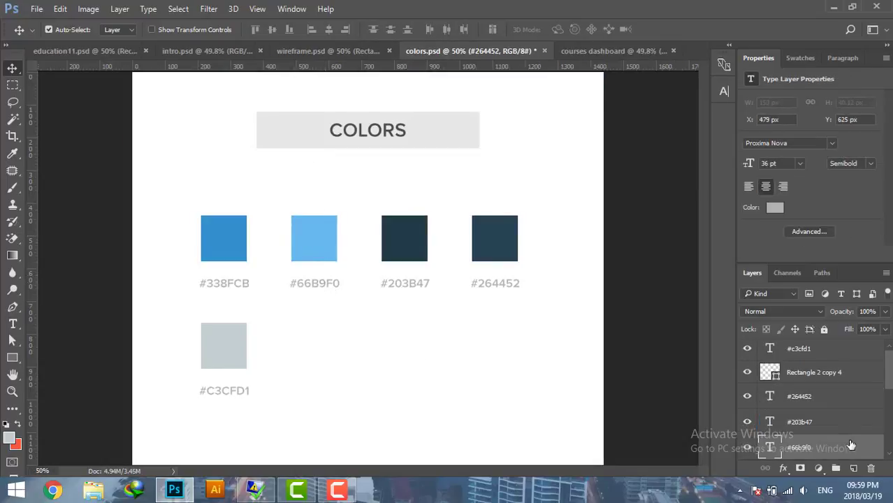
{"action": "double_click", "coordinate": [770, 448]}
{"action": "left_click_drag", "start_coordinate": [297, 283], "coordinate": [360, 283]}
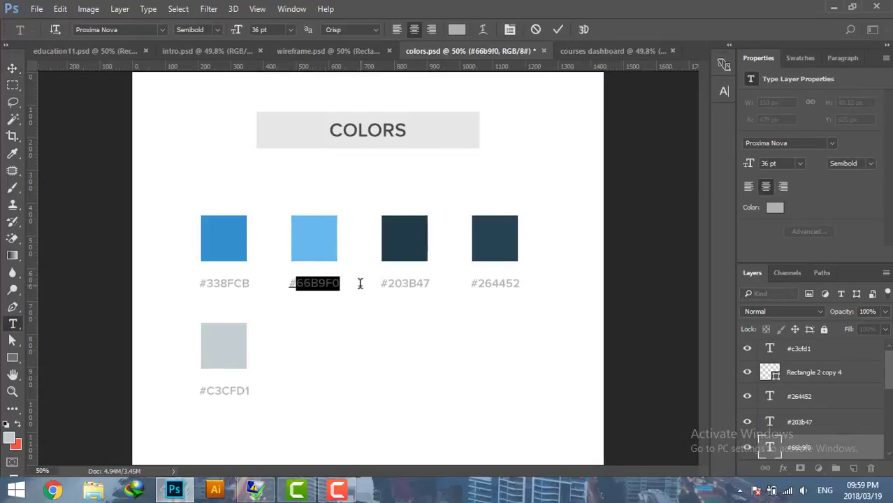
{"action": "key", "text": "ctrl+c"}
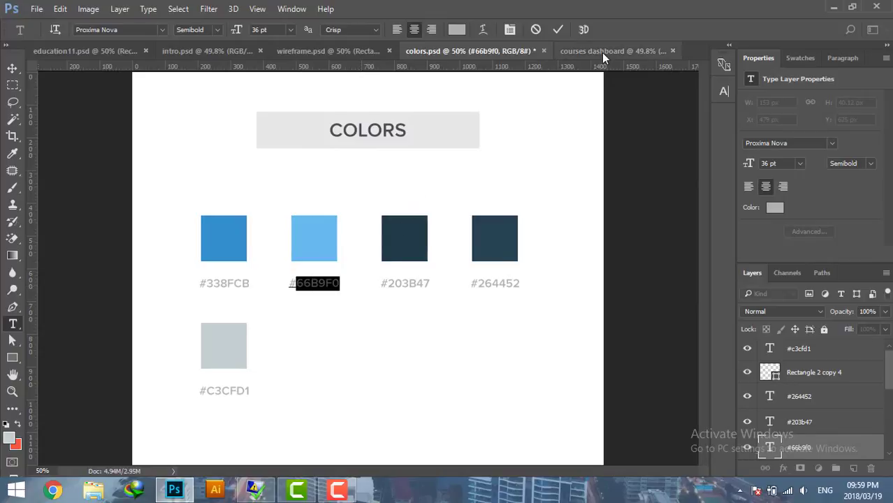
{"action": "left_click", "coordinate": [602, 52]}
{"action": "key", "text": "v"}
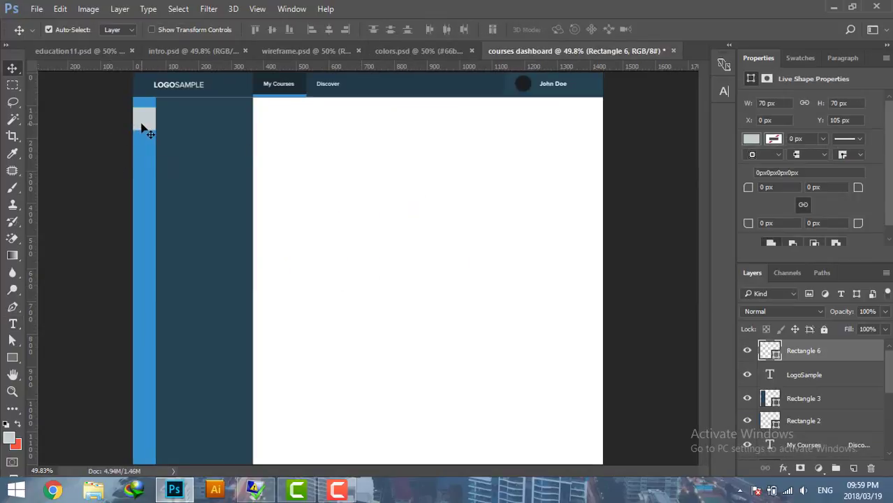
Step: Set Rectangle 6's fill to #66b9f0 in the Color Picker
{"action": "double_click", "coordinate": [770, 352]}
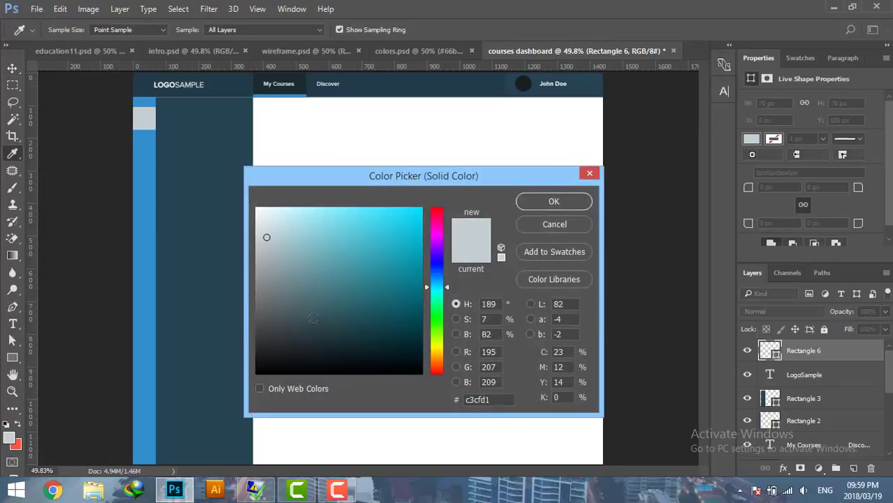
{"action": "double_click", "coordinate": [482, 399]}
{"action": "type", "text": "66b9f0"}
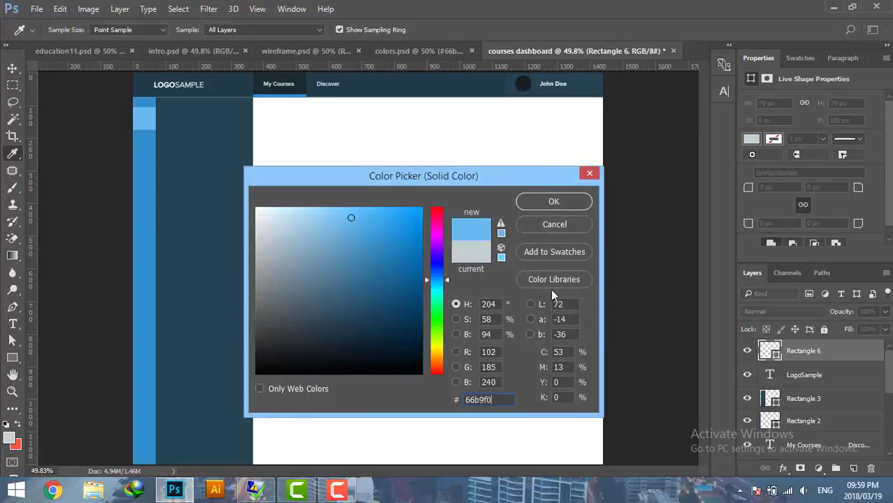
{"action": "left_click", "coordinate": [552, 204]}
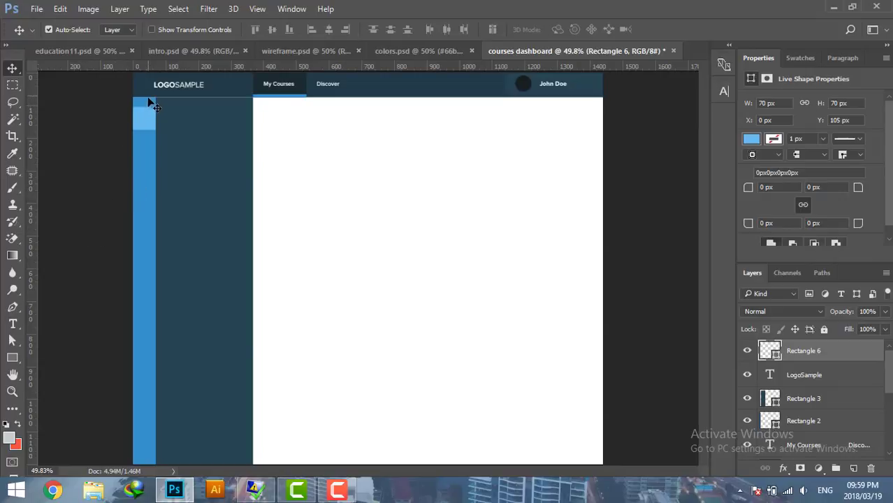
{"action": "left_click", "coordinate": [13, 358]}
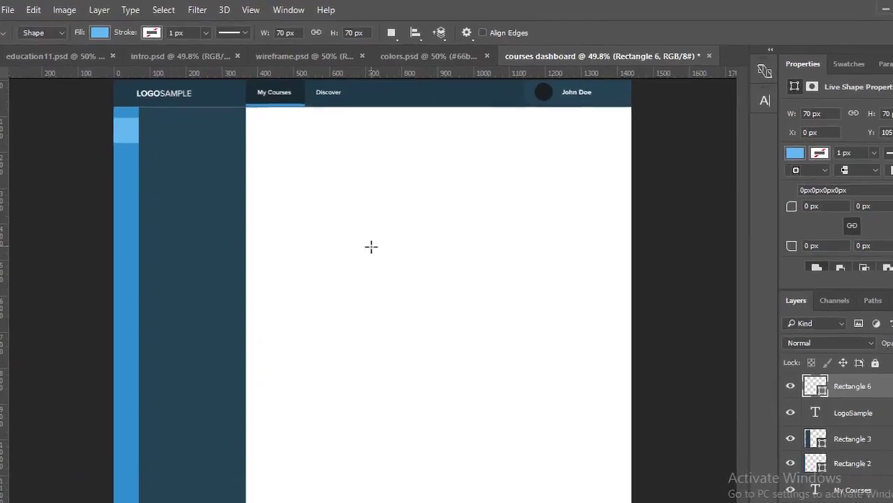
Step: Create a 70 × 15 px light-blue bar and move it to the top of the sidebar strip
{"action": "left_click", "coordinate": [366, 223]}
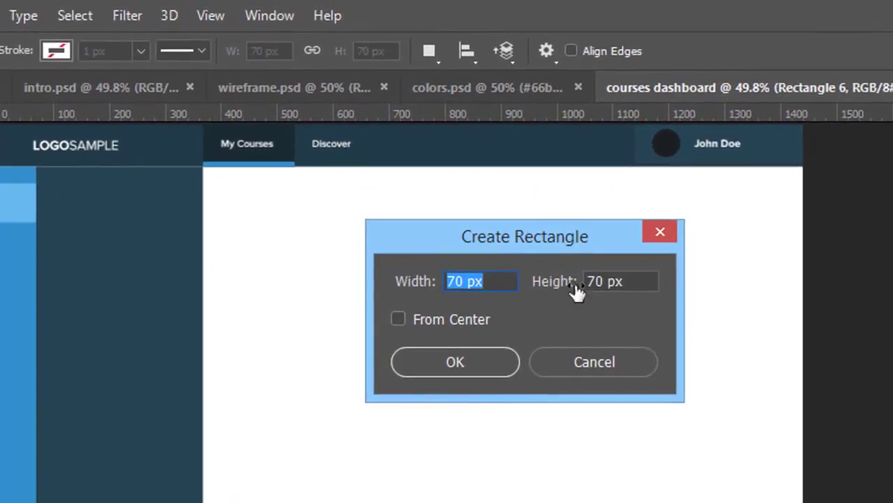
{"action": "double_click", "coordinate": [596, 281]}
{"action": "type", "text": "15"}
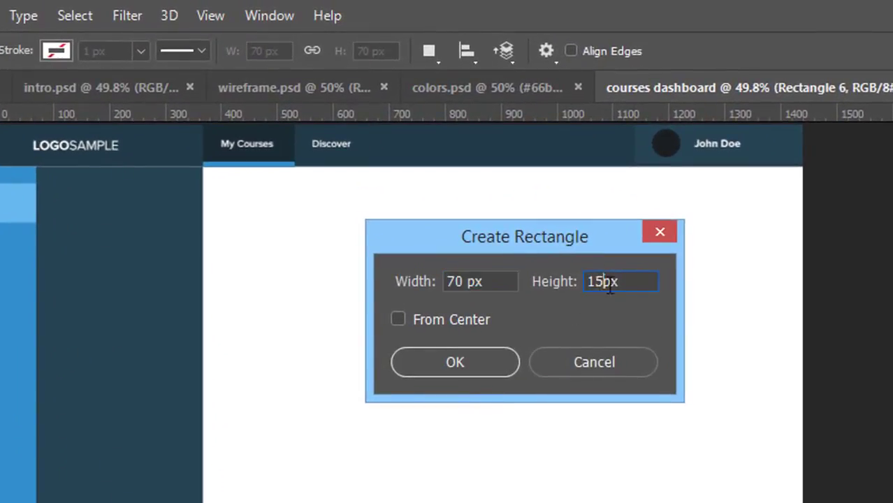
{"action": "left_click", "coordinate": [459, 366]}
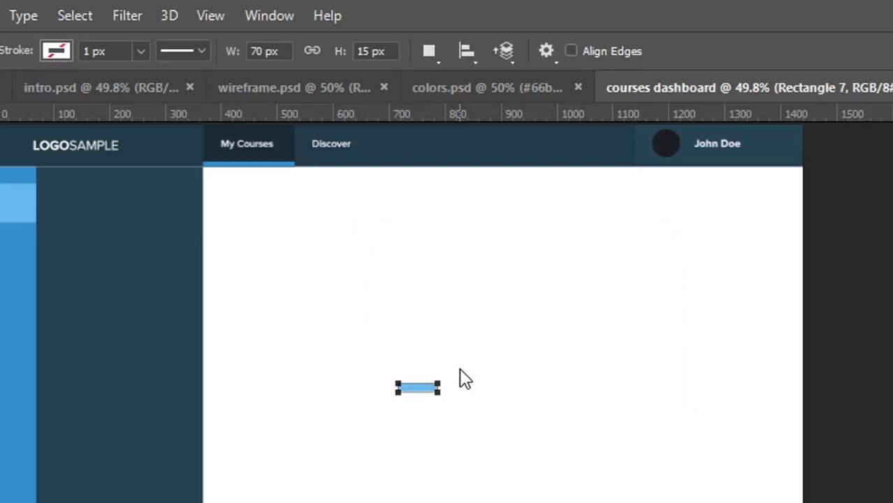
{"action": "key", "text": "v"}
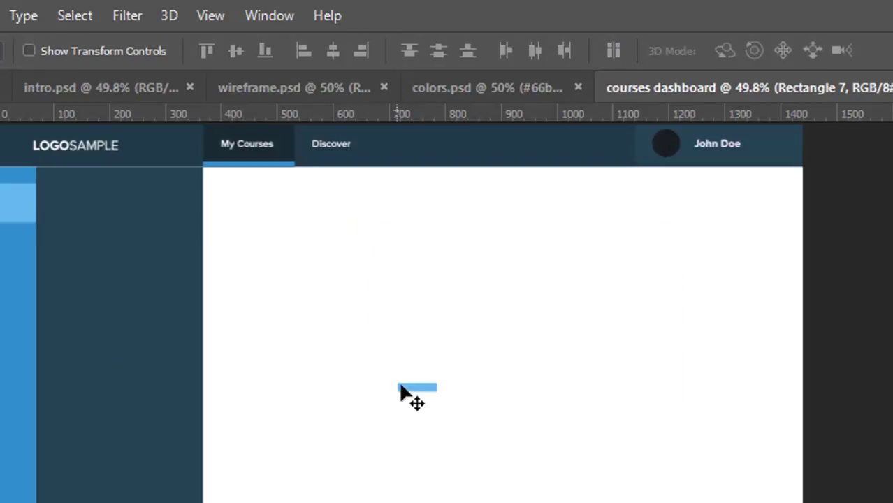
{"action": "left_click_drag", "start_coordinate": [412, 388], "coordinate": [18, 185]}
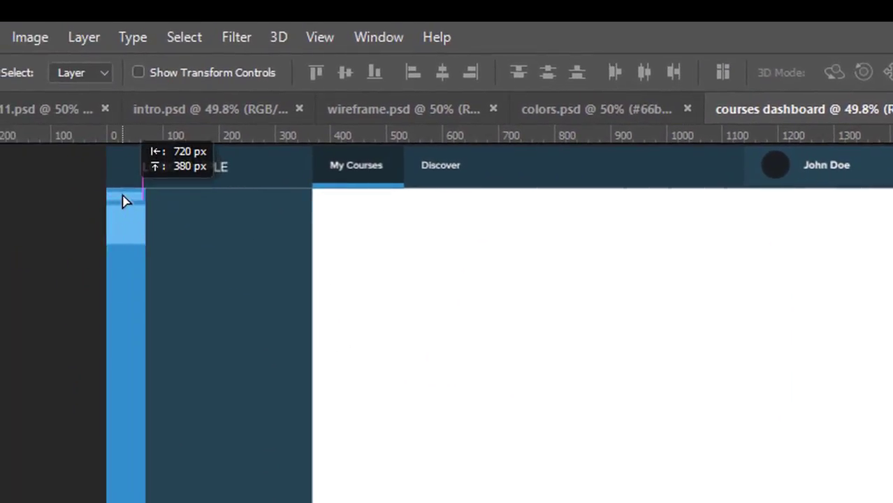
{"action": "left_click_drag", "start_coordinate": [126, 208], "coordinate": [123, 198]}
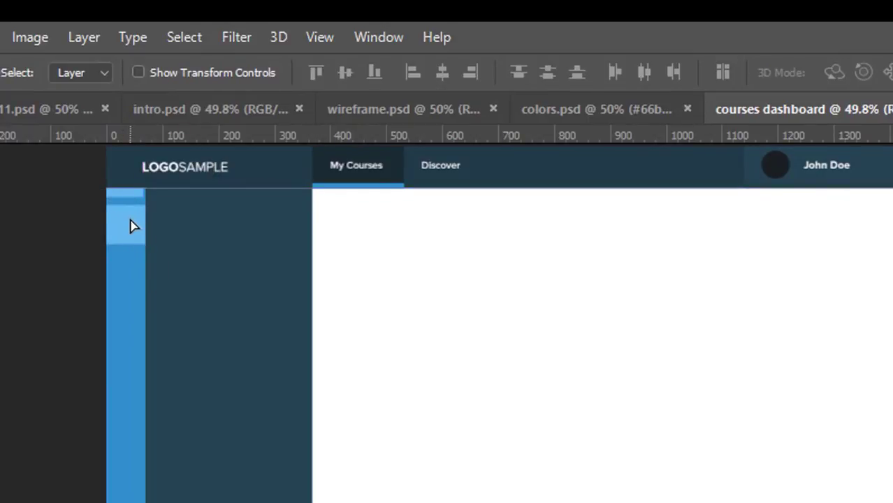
{"action": "left_click_drag", "start_coordinate": [129, 225], "coordinate": [137, 217]}
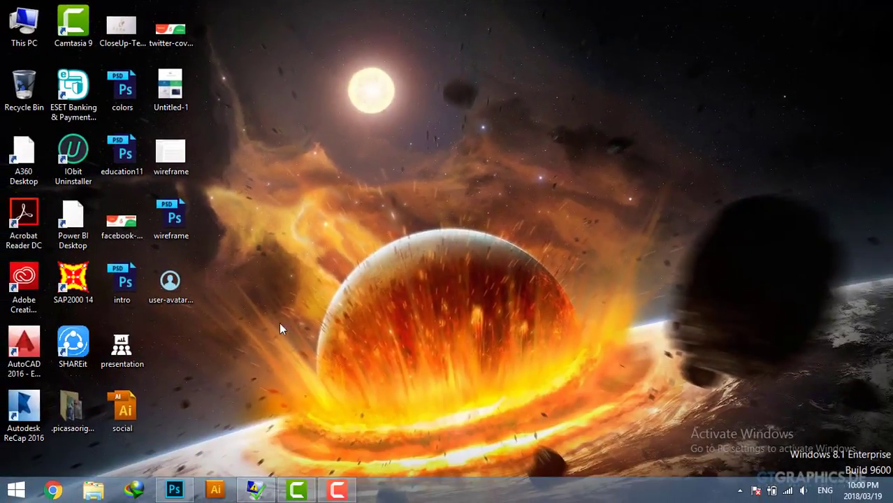
Step: Place presentation.png at the top of the sidebar strip, then minimize Photoshop
{"action": "mouse_move", "coordinate": [123, 346]}
{"action": "left_mouse_down"}
{"action": "mouse_move", "coordinate": [154, 480]}
{"action": "mouse_move", "coordinate": [182, 277]}
{"action": "left_mouse_up"}
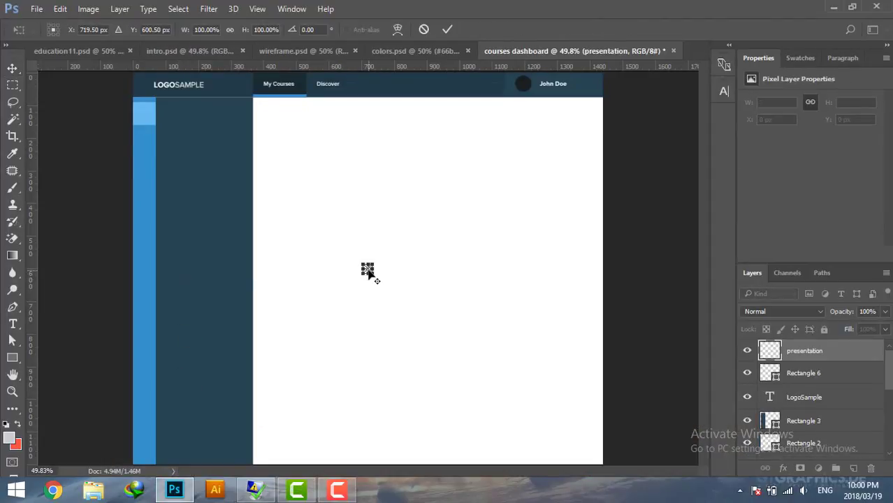
{"action": "left_click_drag", "start_coordinate": [368, 274], "coordinate": [368, 274]}
{"action": "key", "text": "Return"}
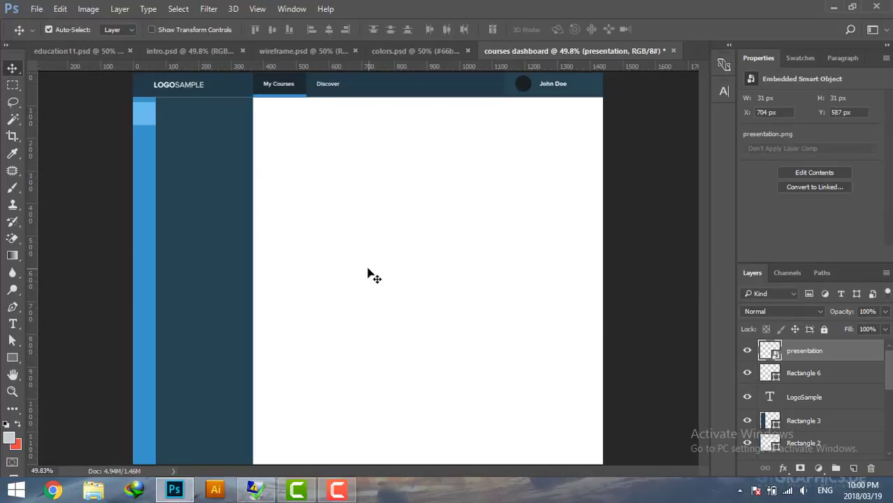
{"action": "left_click_drag", "start_coordinate": [369, 273], "coordinate": [134, 107]}
{"action": "left_click", "coordinate": [834, 7]}
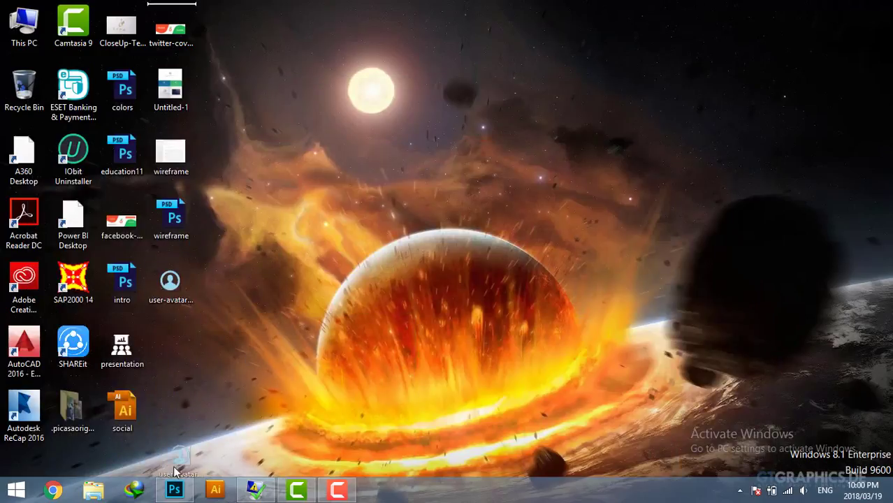
Step: Add the user-avatar icon and position it at 19,177 px below the presentation icon
{"action": "left_click", "coordinate": [172, 488]}
{"action": "key", "text": "ctrl+v"}
{"action": "key", "text": "ctrl+t"}
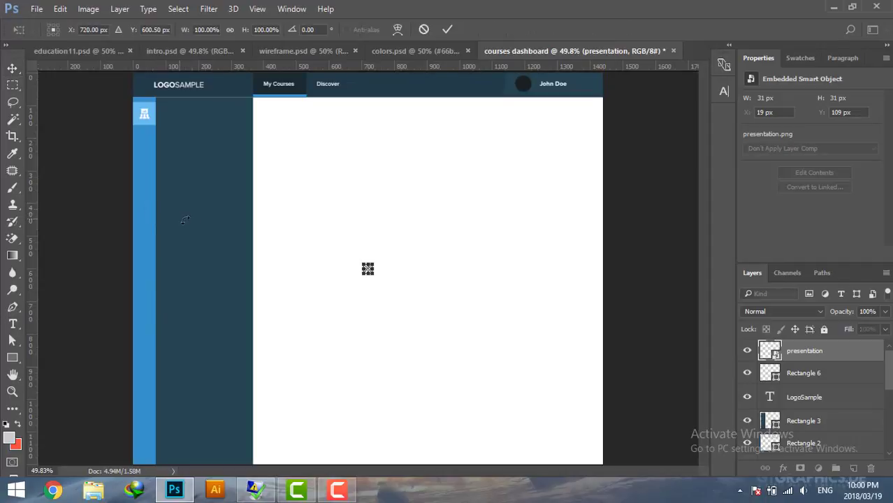
{"action": "key", "text": "Return"}
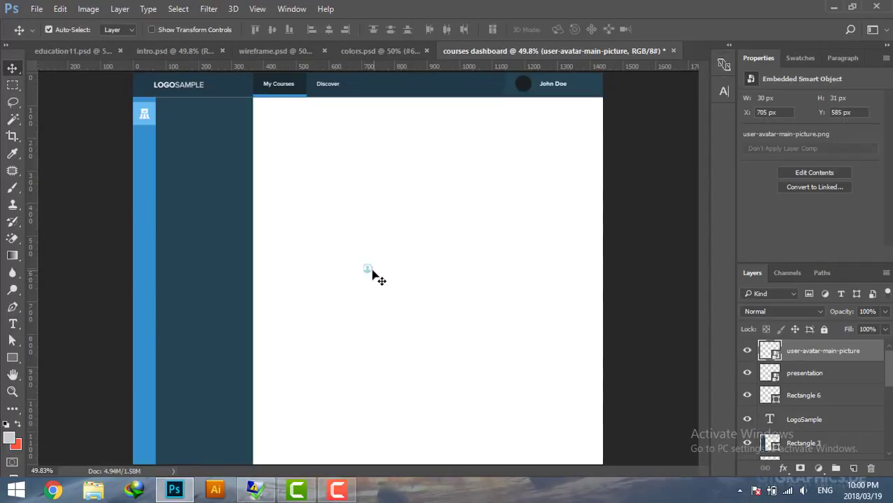
{"action": "mouse_move", "coordinate": [368, 270]}
{"action": "left_mouse_down"}
{"action": "mouse_move", "coordinate": [153, 152]}
{"action": "mouse_move", "coordinate": [144, 136]}
{"action": "left_mouse_up"}
{"action": "key", "text": "Down"}
{"action": "key", "text": "Down"}
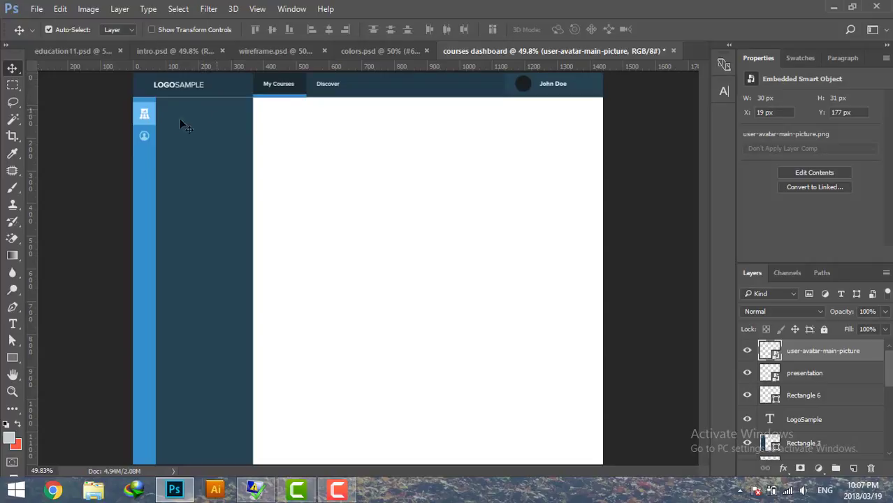
{"action": "left_click", "coordinate": [13, 324]}
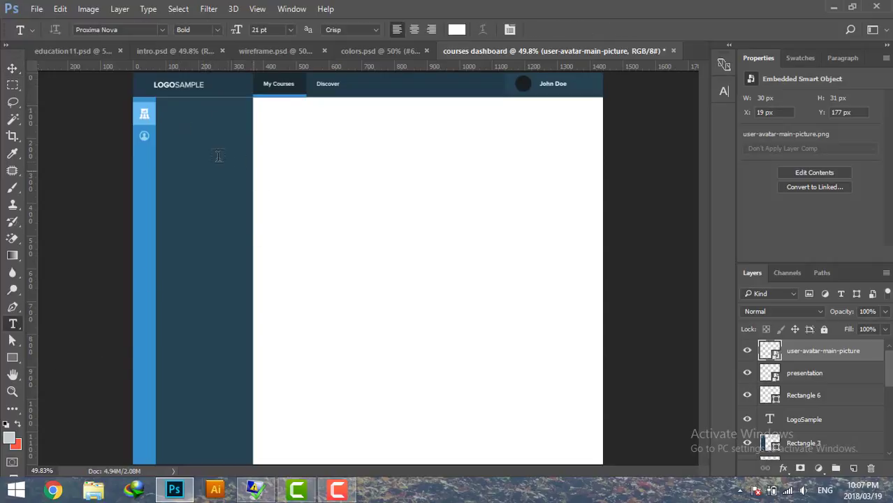
Step: Add a white Proxima Nova Bold 21 pt 'My Courses' heading at 104,117 px in the sidebar
{"action": "left_click", "coordinate": [173, 119]}
{"action": "type", "text": "My"}
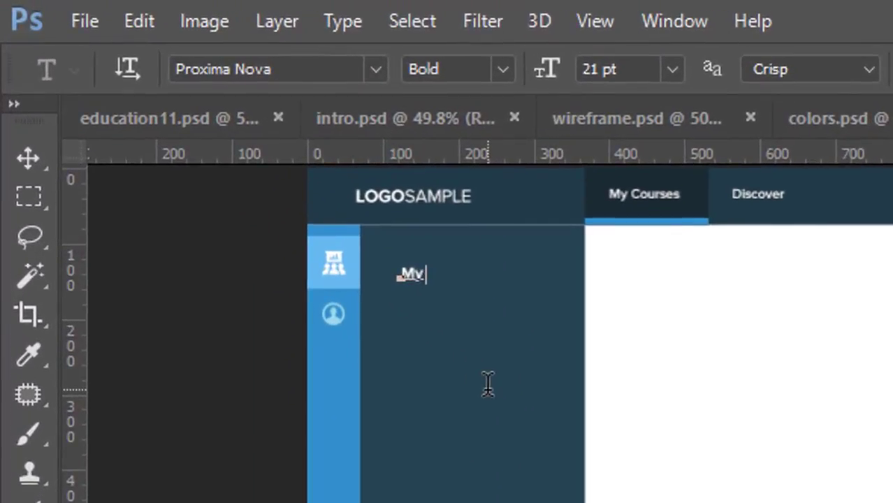
{"action": "type", "text": "Cou"}
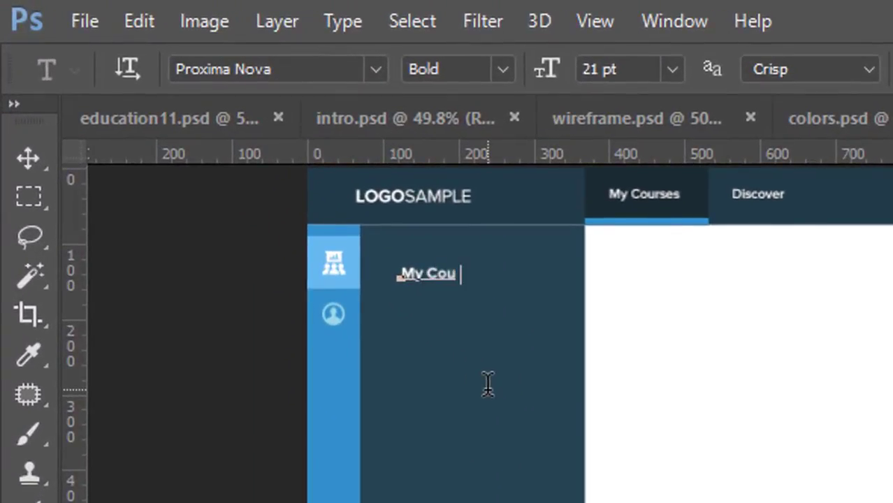
{"action": "type", "text": "rses"}
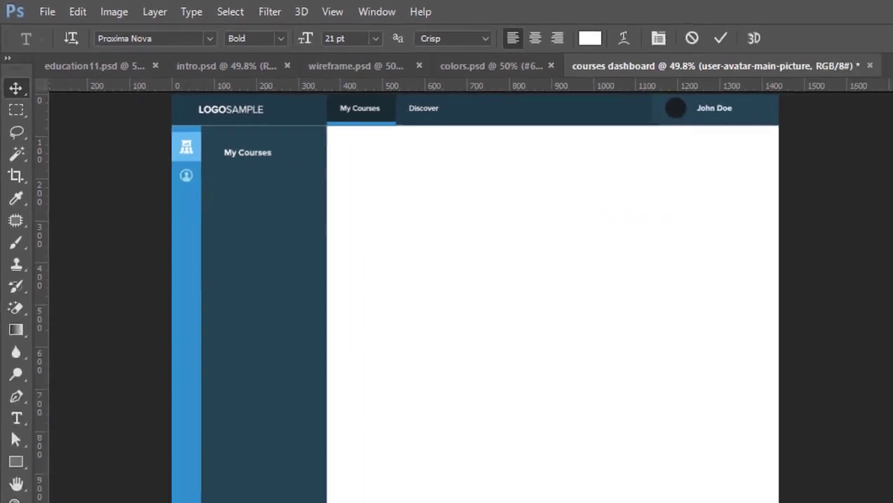
{"action": "left_click", "coordinate": [28, 158]}
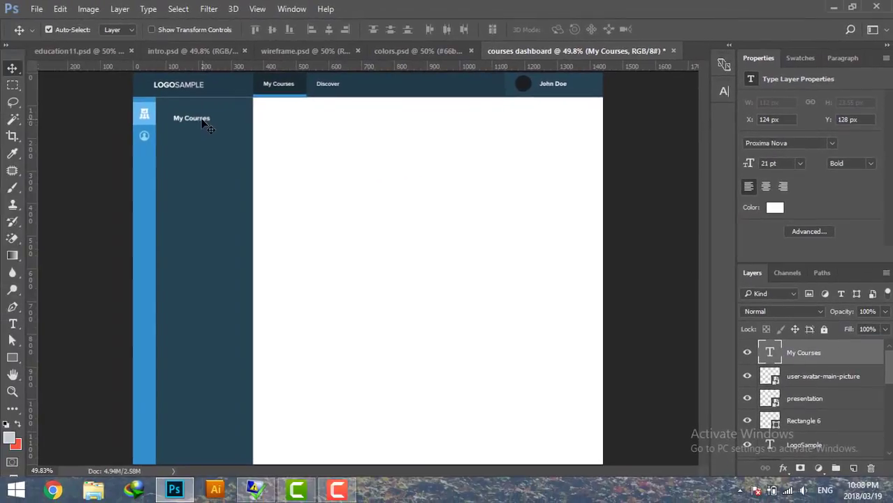
{"action": "left_click_drag", "start_coordinate": [88, 141], "coordinate": [80, 137]}
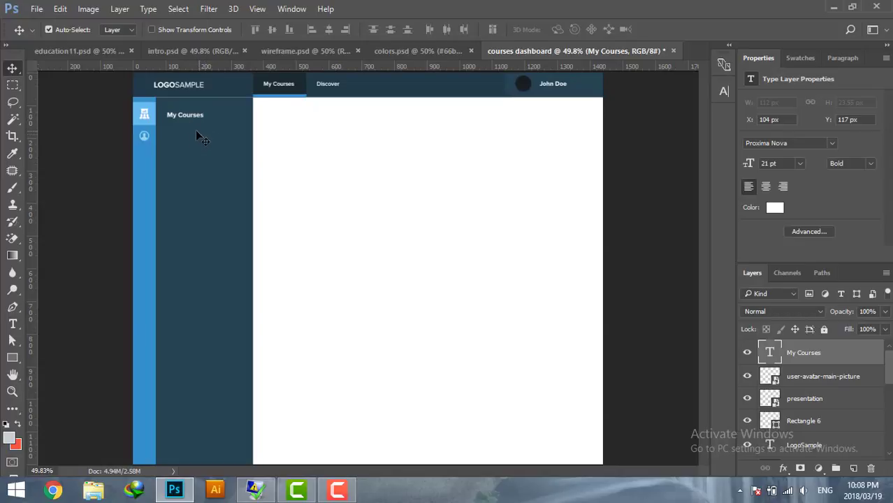
Step: Create an exact 200 × 80 px rectangle below the My Courses heading
{"action": "left_click", "coordinate": [12, 358]}
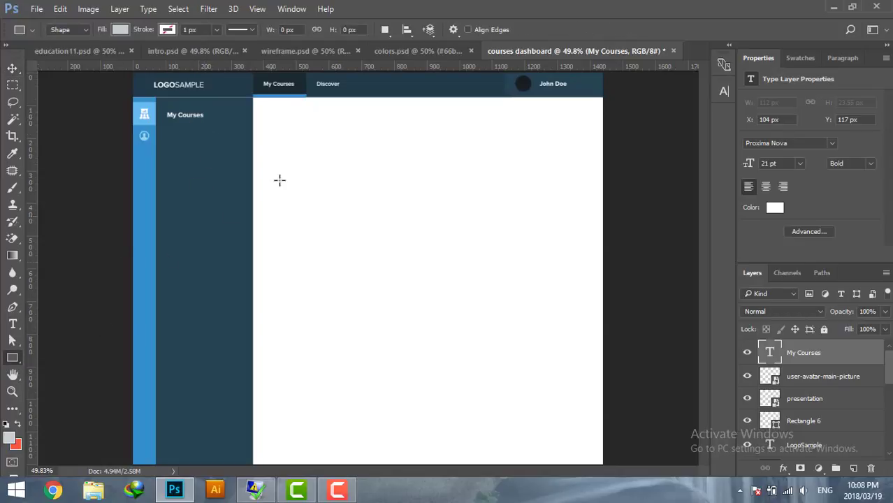
{"action": "left_click_drag", "start_coordinate": [254, 132], "coordinate": [167, 163]}
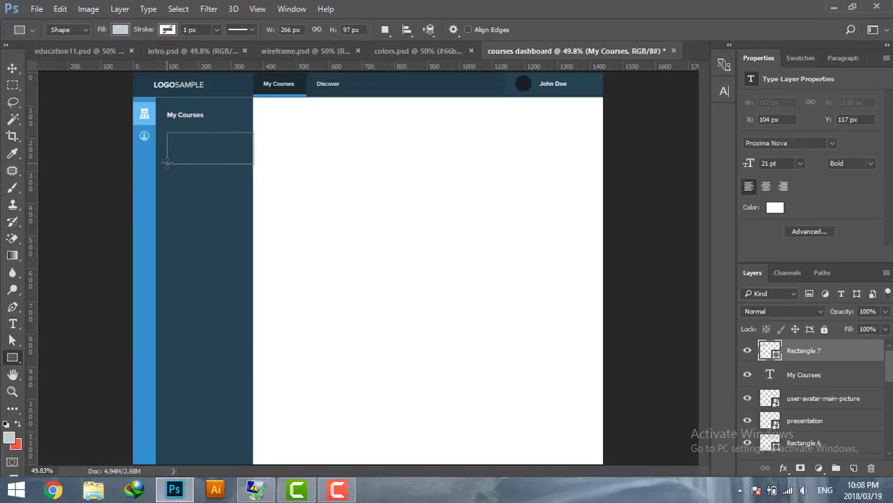
{"action": "key", "text": "ctrl+z"}
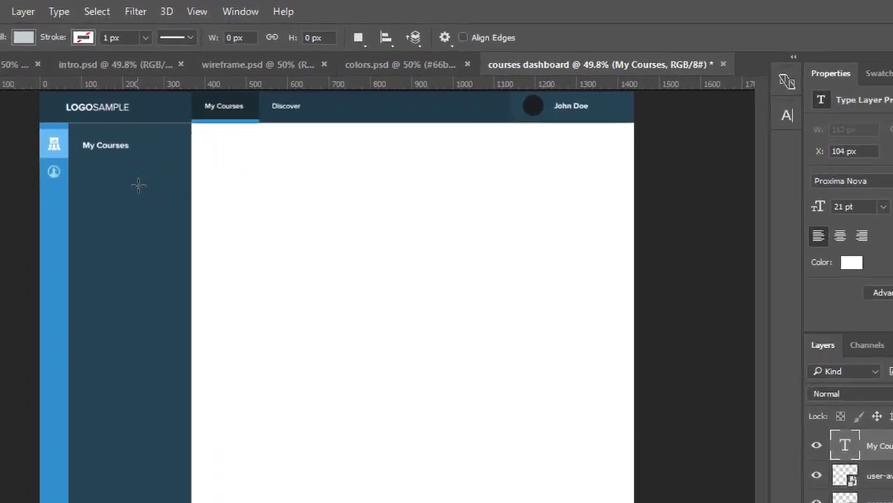
{"action": "left_click", "coordinate": [209, 146]}
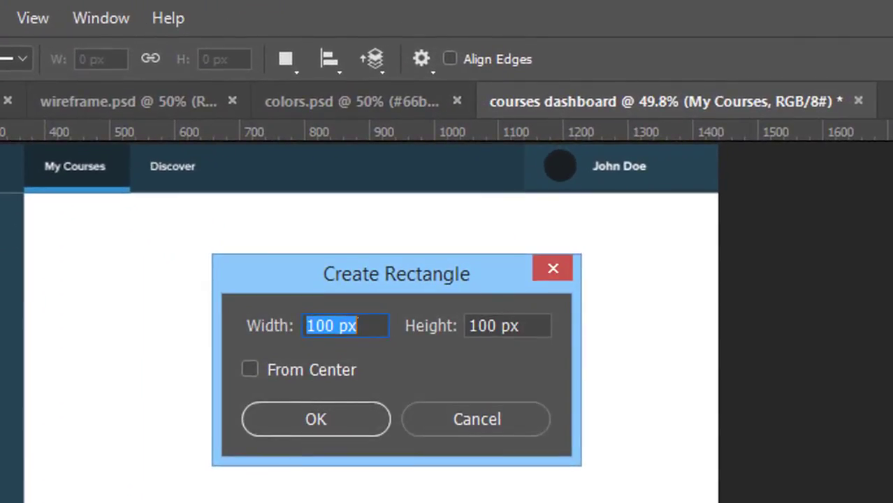
{"action": "left_click", "coordinate": [472, 326]}
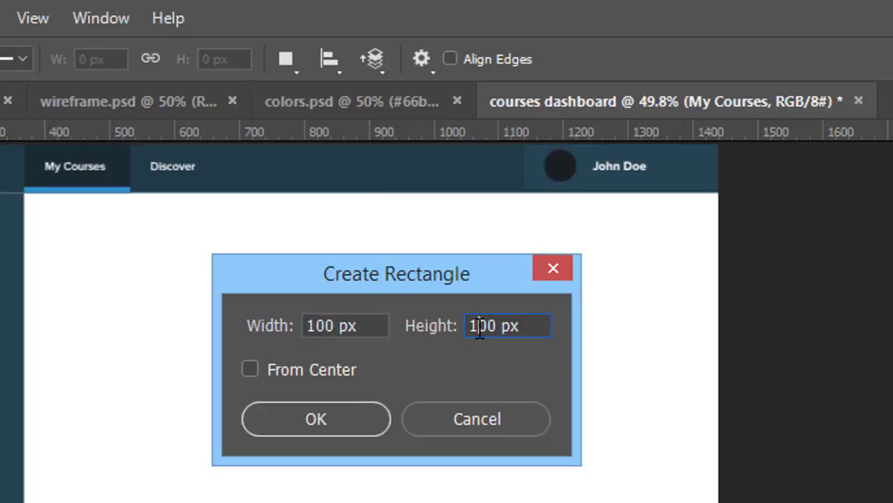
{"action": "double_click", "coordinate": [479, 325]}
{"action": "type", "text": "80"}
{"action": "double_click", "coordinate": [328, 326]}
{"action": "type", "text": "200"}
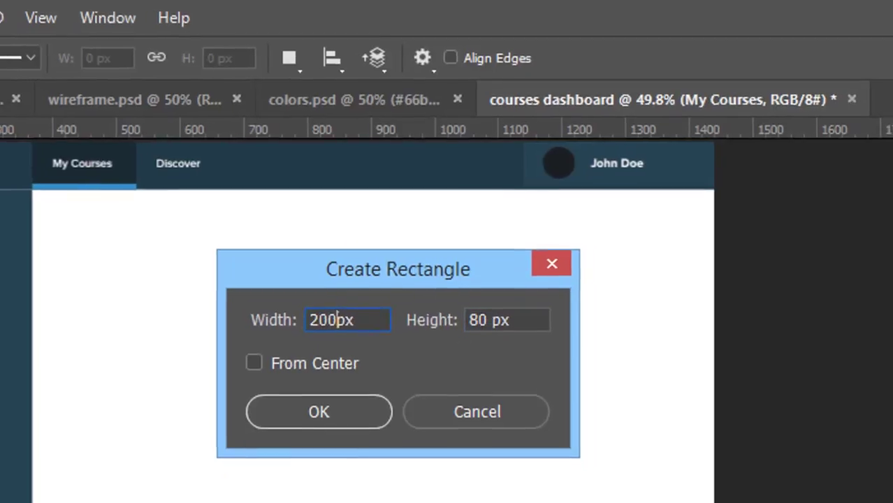
{"action": "key", "text": "Return"}
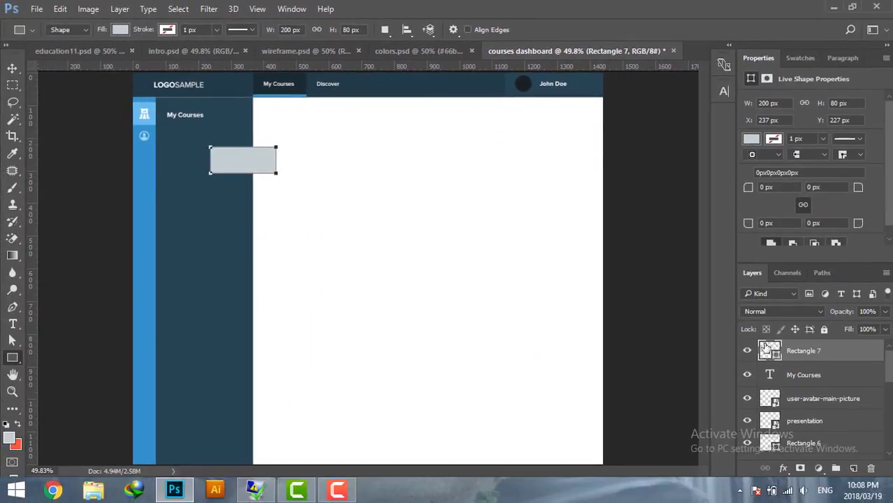
Step: Fill the rectangle white and position it in the sidebar under the heading
{"action": "double_click", "coordinate": [769, 350]}
{"action": "left_click", "coordinate": [330, 138]}
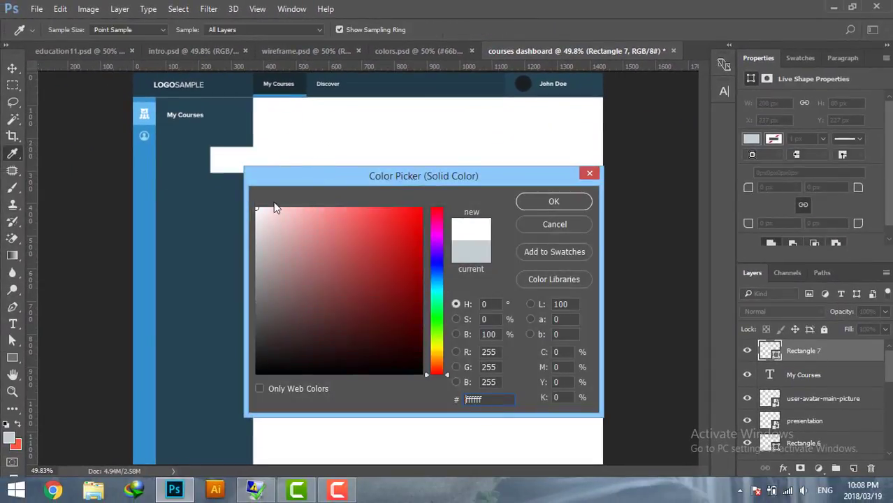
{"action": "left_click", "coordinate": [553, 201]}
{"action": "key", "text": "v"}
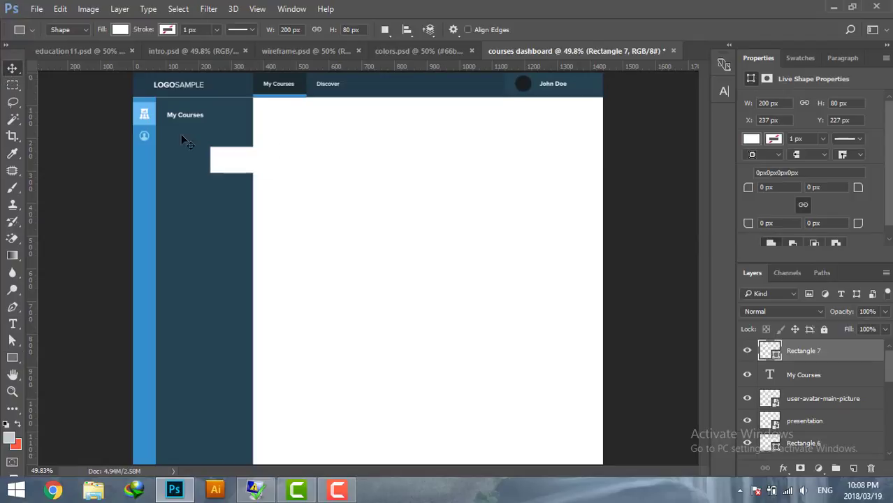
{"action": "left_click_drag", "start_coordinate": [240, 163], "coordinate": [209, 166]}
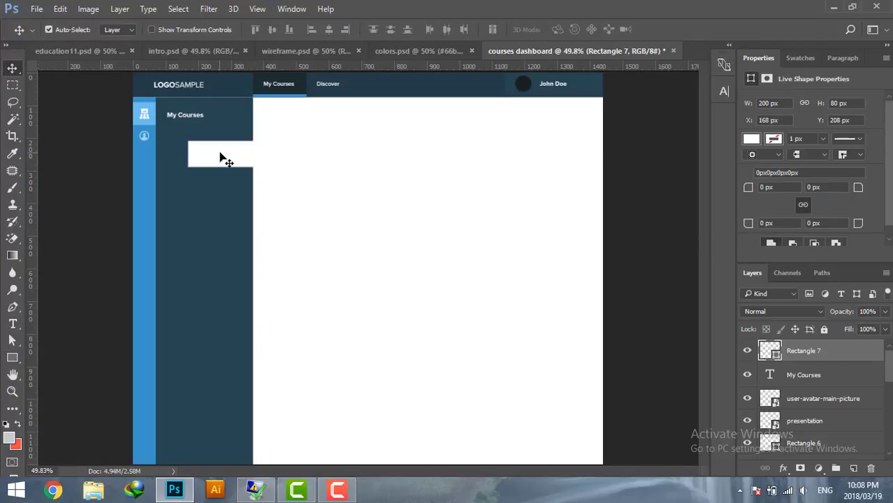
{"action": "key", "text": "shift+Up"}
{"action": "key", "text": "shift+Up"}
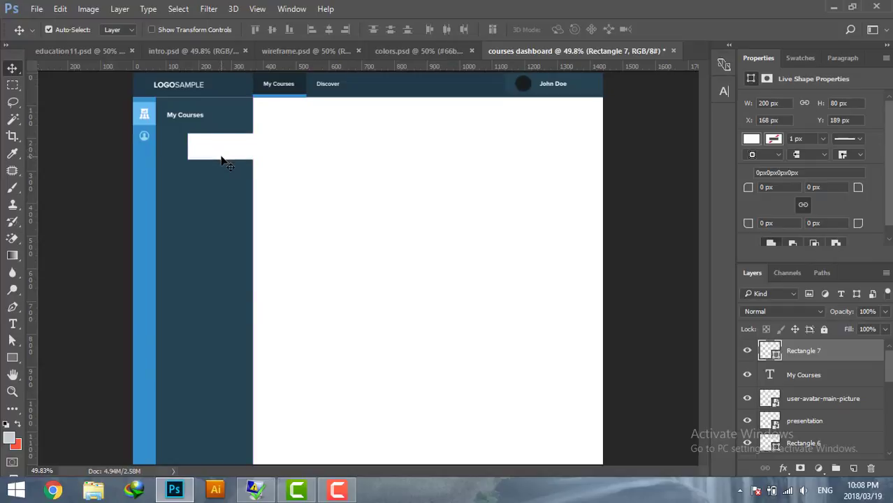
{"action": "key", "text": "Up"}
{"action": "key", "text": "Up"}
{"action": "key", "text": "Up"}
{"action": "key", "text": "Up"}
Step: Add a 15 × 80 px strip and move it to the sidebar's left edge
{"action": "left_click", "coordinate": [12, 357]}
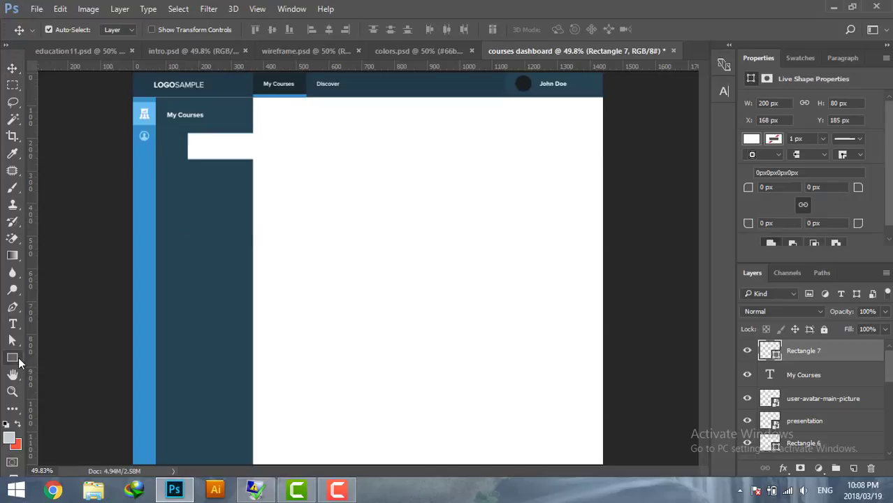
{"action": "left_click", "coordinate": [423, 302]}
{"action": "type", "text": "15"}
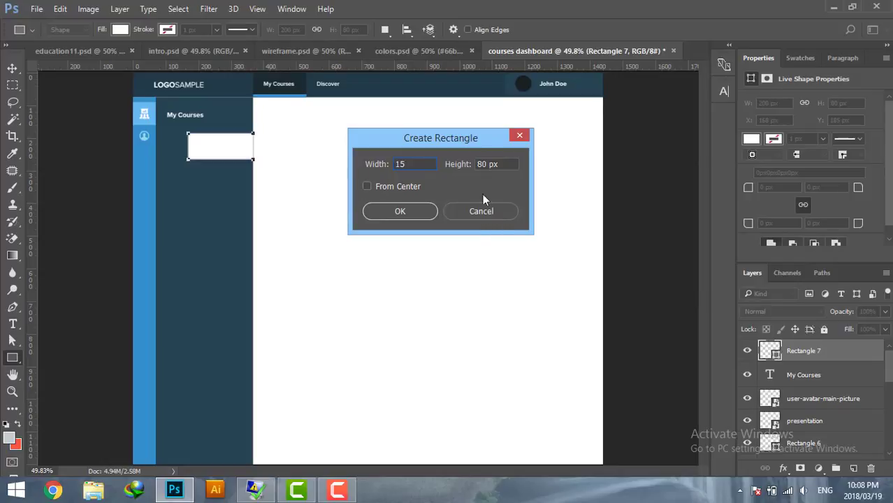
{"action": "key", "text": "Return"}
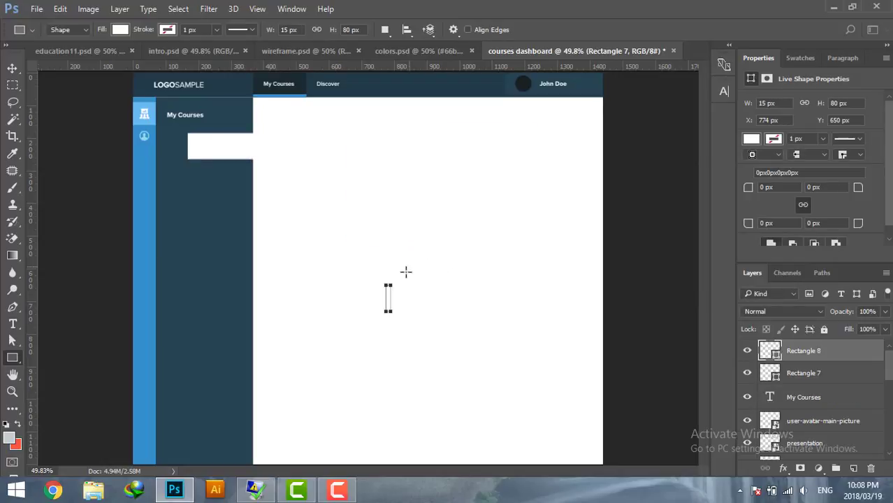
{"action": "left_click", "coordinate": [12, 69]}
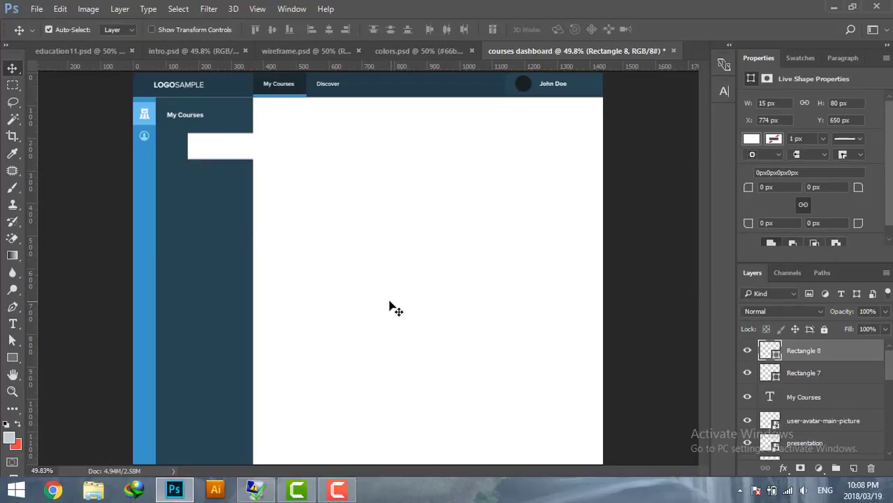
{"action": "mouse_move", "coordinate": [376, 283]}
{"action": "left_mouse_down"}
{"action": "mouse_move", "coordinate": [338, 296]}
{"action": "mouse_move", "coordinate": [190, 208]}
{"action": "mouse_move", "coordinate": [162, 144]}
{"action": "left_mouse_up"}
Step: Widen the course card leftward to 283 px and delete the narrow strip
{"action": "left_click", "coordinate": [213, 152]}
{"action": "key", "text": "ctrl+t"}
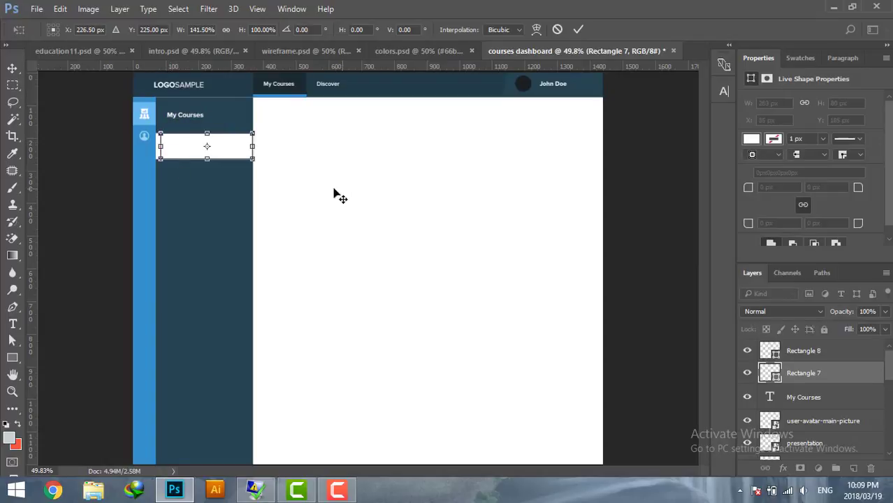
{"action": "key", "text": "Return"}
{"action": "left_click", "coordinate": [159, 153]}
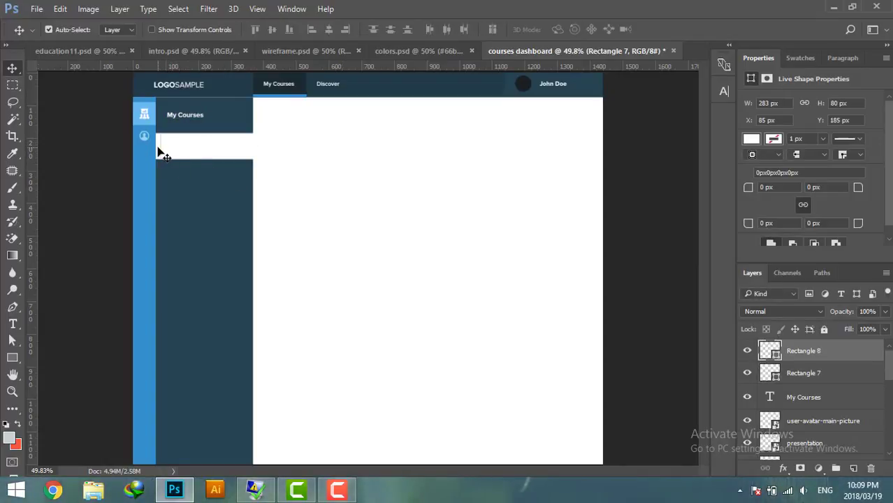
{"action": "key", "text": "Delete"}
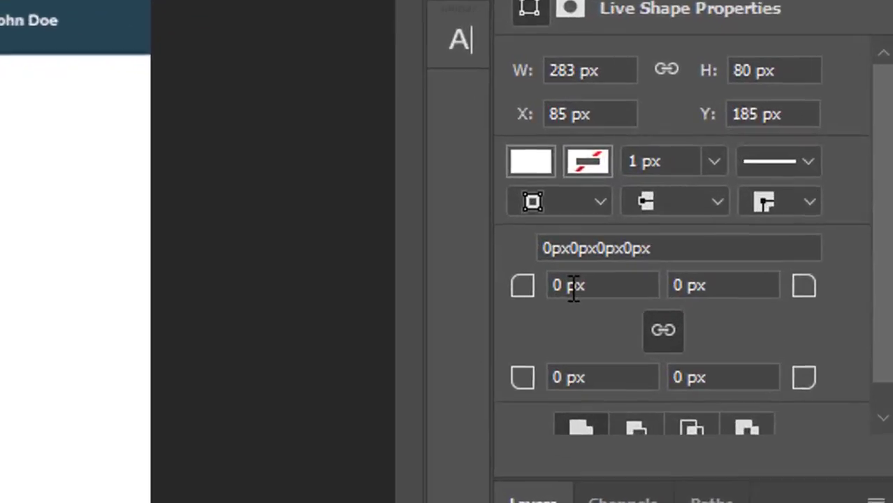
Step: Give the card 5 px rounded left corners with unlinked right corners set to 0
{"action": "left_click", "coordinate": [756, 187]}
{"action": "type", "text": "5"}
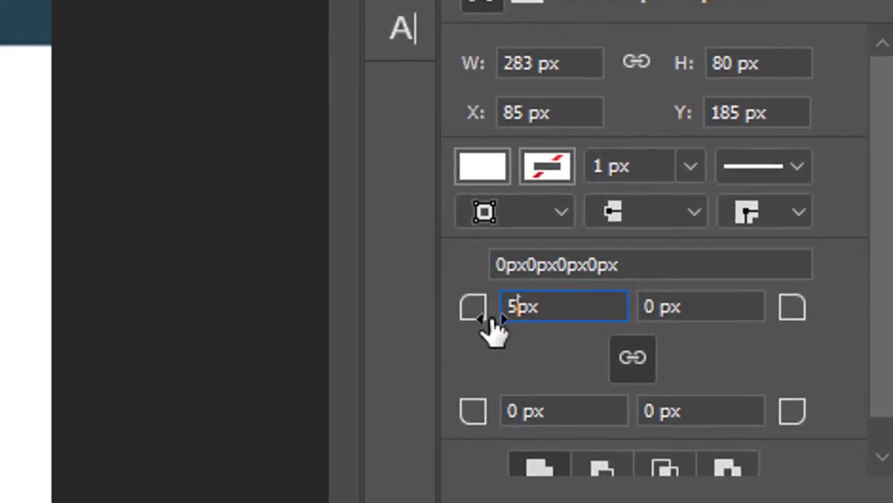
{"action": "key", "text": "Return"}
{"action": "left_click", "coordinate": [493, 411]}
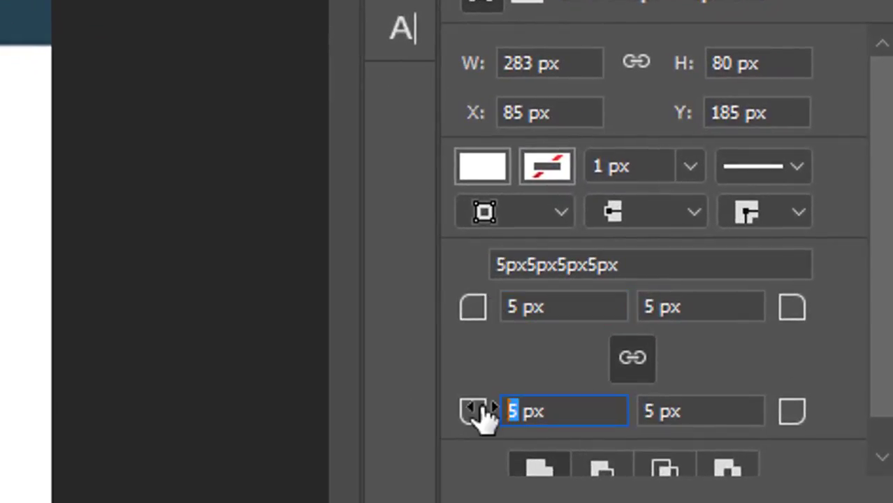
{"action": "left_click", "coordinate": [619, 358]}
{"action": "left_click", "coordinate": [646, 308]}
{"action": "type", "text": "0"}
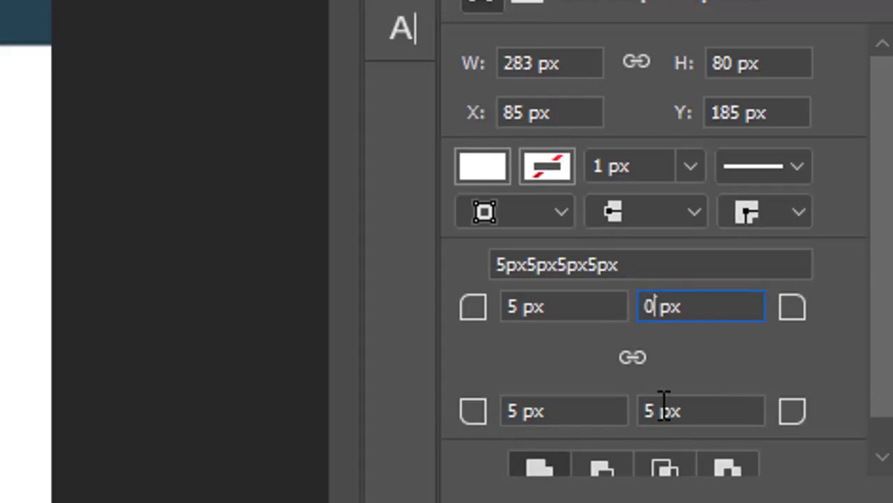
{"action": "left_click", "coordinate": [664, 399]}
{"action": "type", "text": "0"}
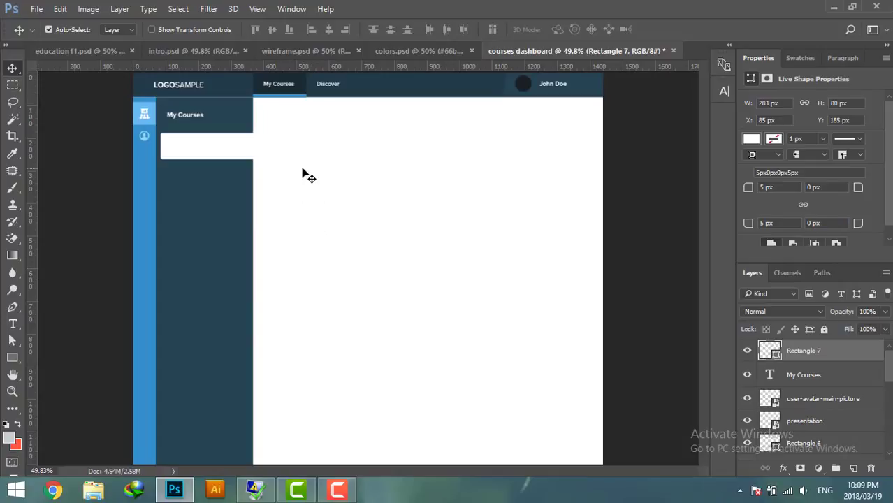
{"action": "left_click", "coordinate": [240, 162]}
{"action": "left_click", "coordinate": [213, 150]}
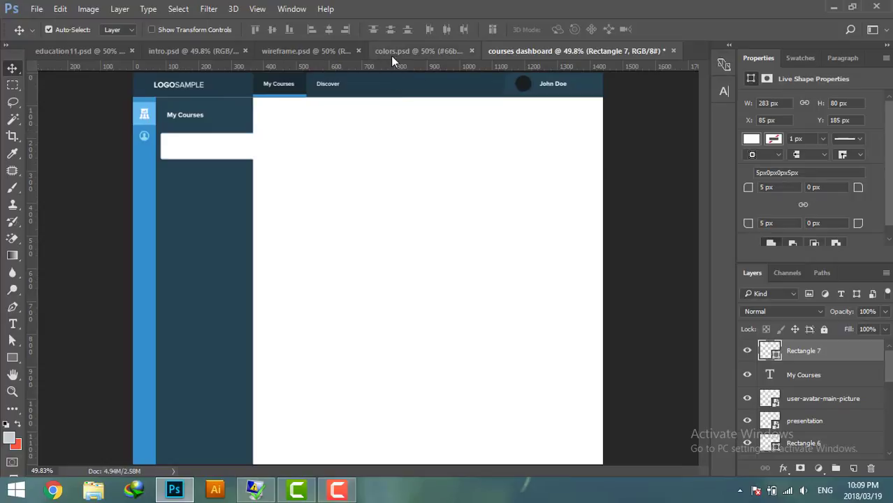
Step: Check the sidebar card shape in wireframe.psd, then return to the dashboard document
{"action": "left_click", "coordinate": [306, 51]}
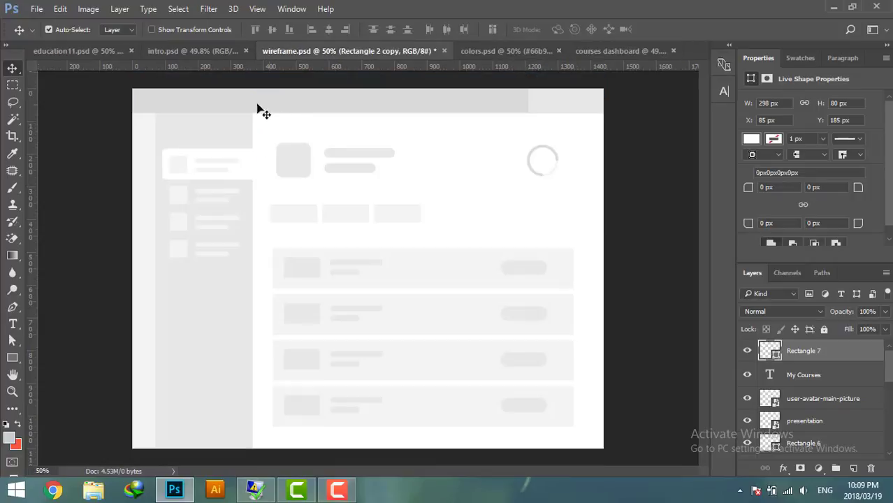
{"action": "left_click", "coordinate": [176, 166]}
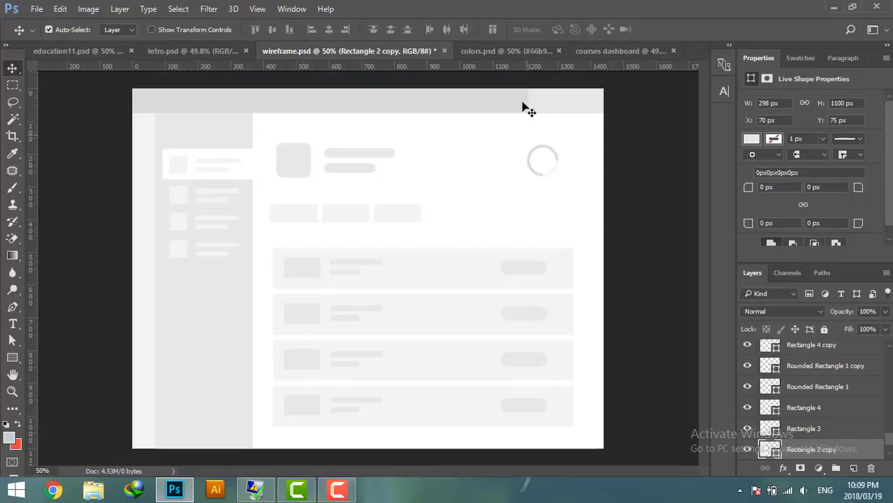
{"action": "left_click", "coordinate": [603, 51]}
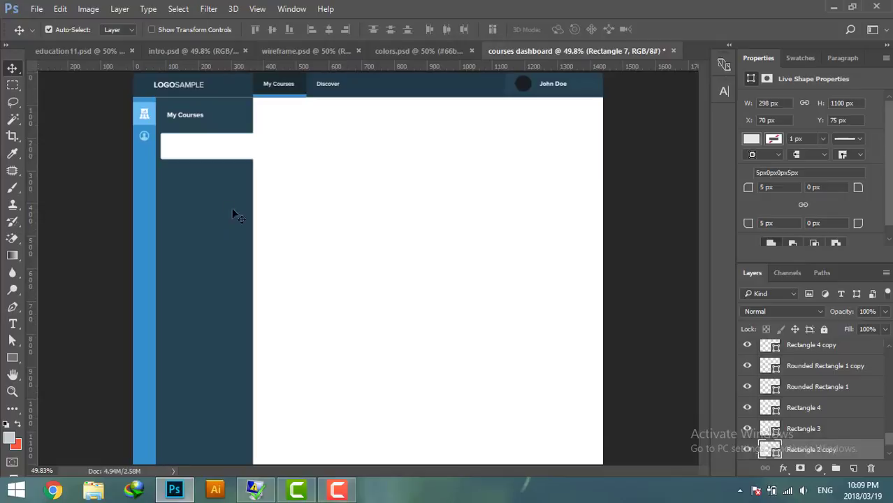
Step: Create an exact 55 × 55 px square
{"action": "left_click", "coordinate": [12, 357]}
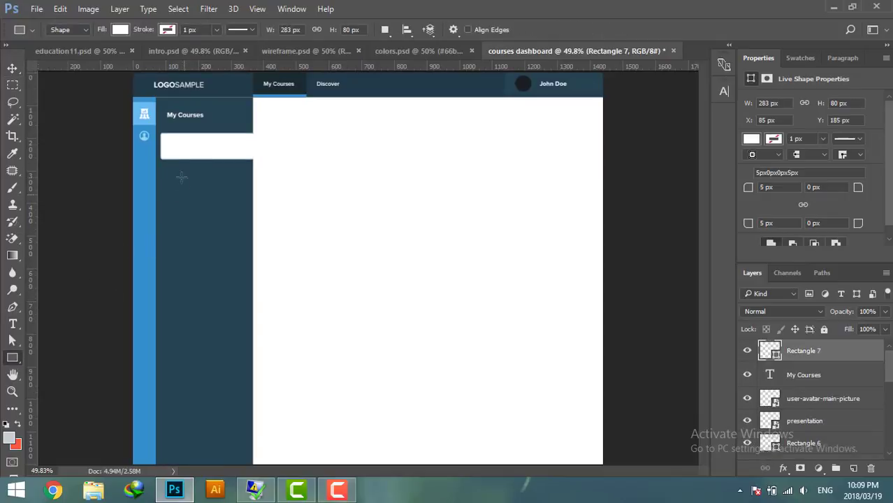
{"action": "left_click", "coordinate": [176, 145]}
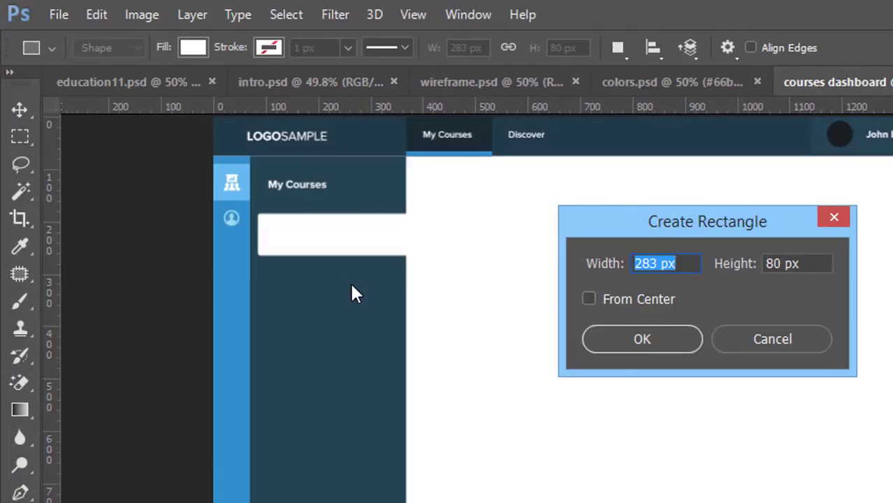
{"action": "type", "text": "50"}
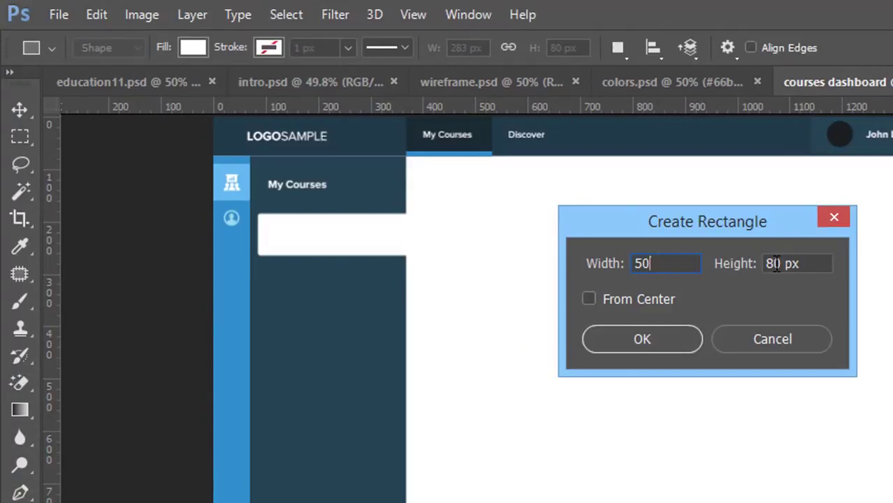
{"action": "double_click", "coordinate": [776, 264]}
{"action": "type", "text": "50"}
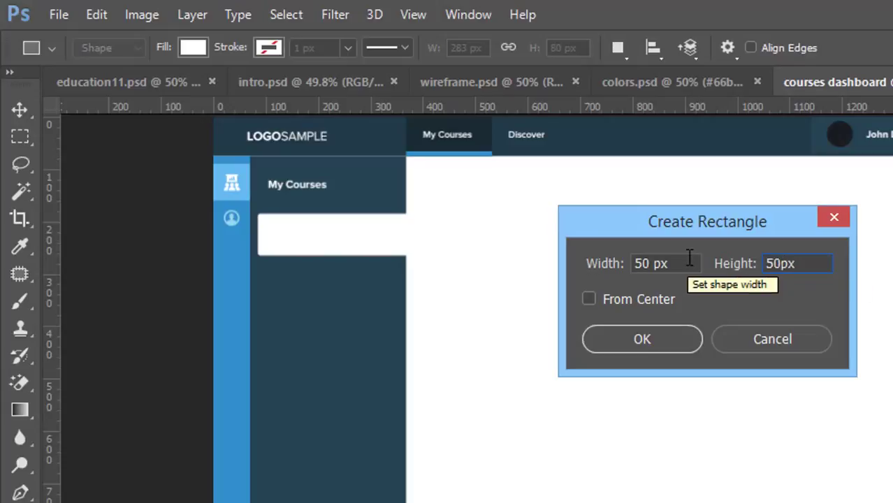
{"action": "double_click", "coordinate": [650, 265]}
{"action": "type", "text": "55"}
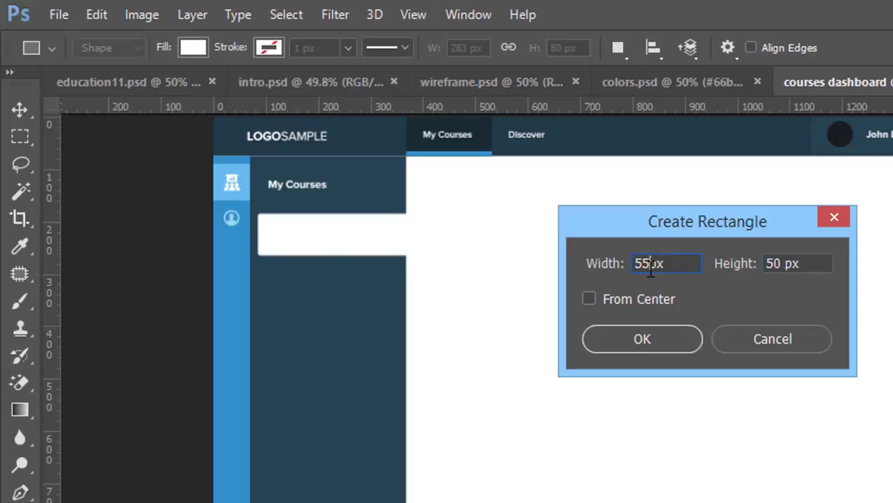
{"action": "key", "text": "Tab"}
{"action": "type", "text": "55"}
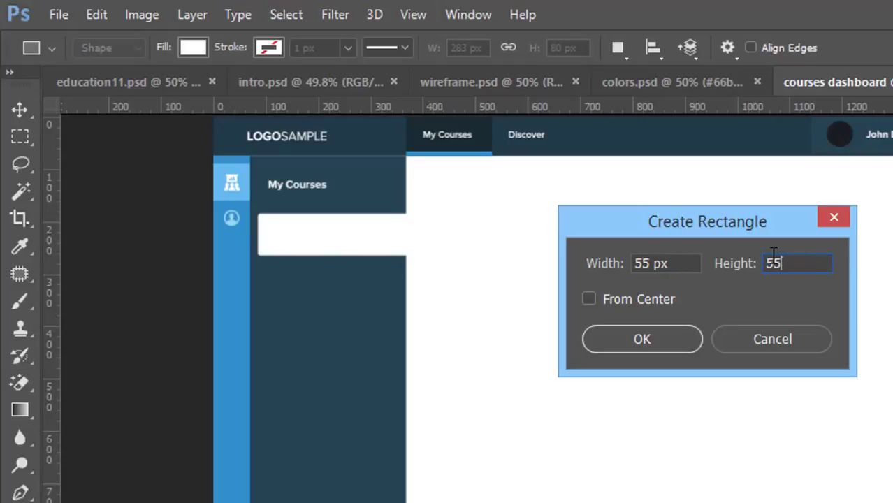
{"action": "left_click", "coordinate": [671, 338]}
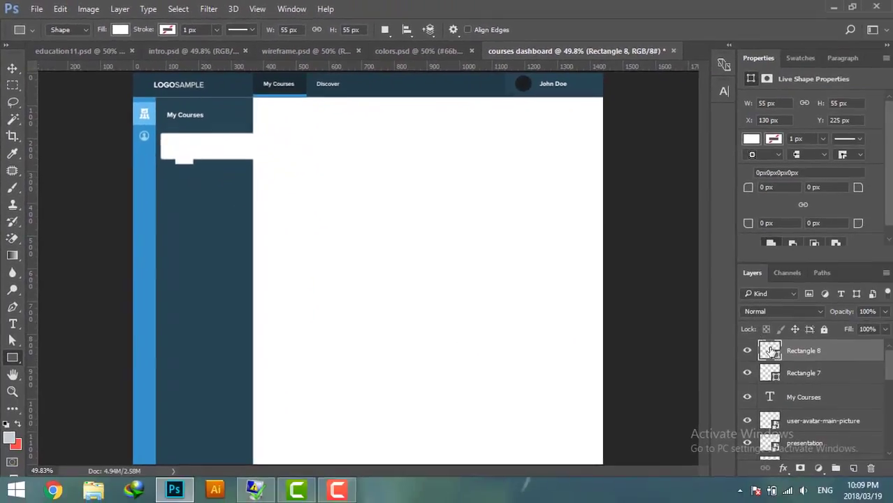
Step: Fill the square light grey, place it in the card with 10 px corners, and begin text beside it
{"action": "double_click", "coordinate": [770, 351]}
{"action": "left_click_drag", "start_coordinate": [256, 215], "coordinate": [257, 223]}
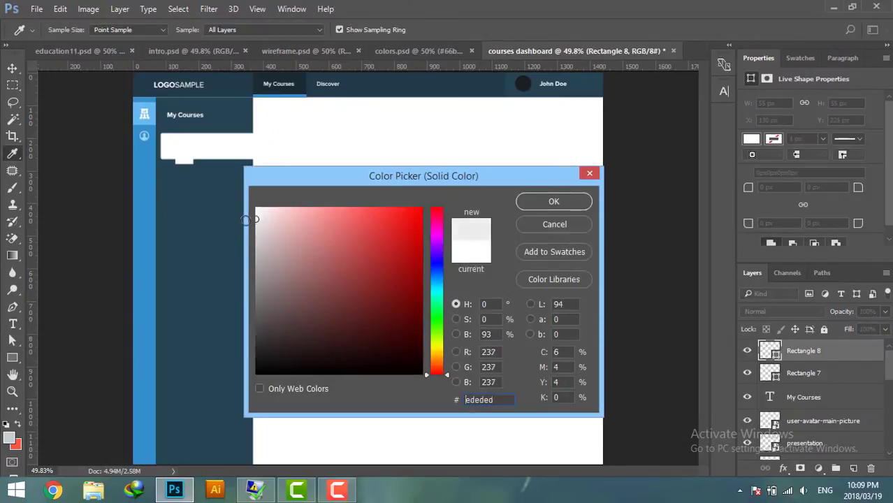
{"action": "left_click", "coordinate": [564, 200]}
{"action": "left_click", "coordinate": [12, 69]}
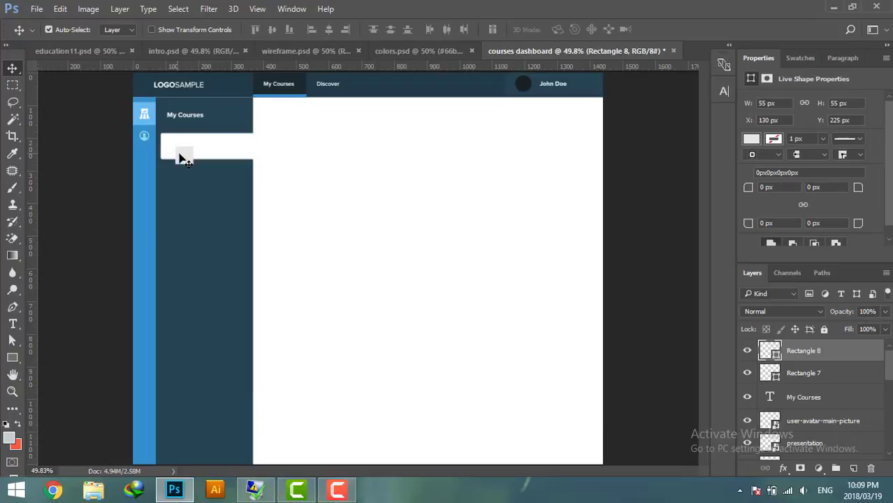
{"action": "left_click_drag", "start_coordinate": [180, 155], "coordinate": [174, 146]}
{"action": "key", "text": "Left"}
{"action": "key", "text": "Left"}
{"action": "key", "text": "Left"}
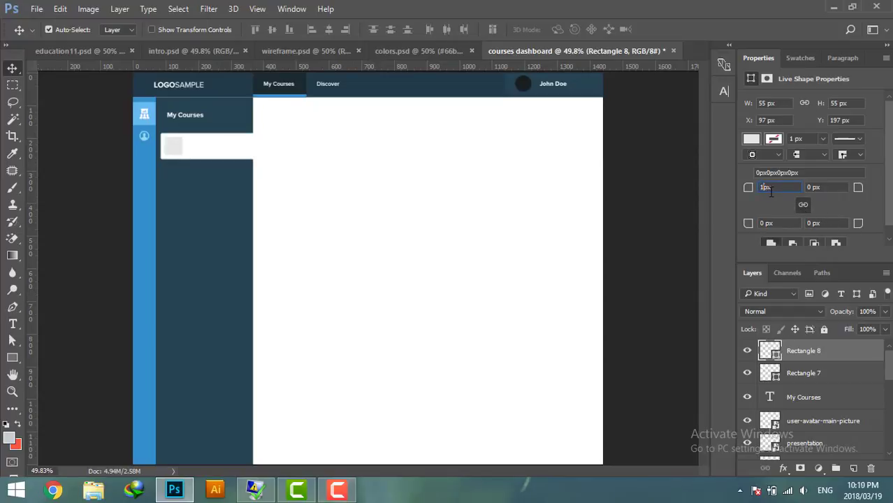
{"action": "type", "text": "10"}
{"action": "key", "text": "Return"}
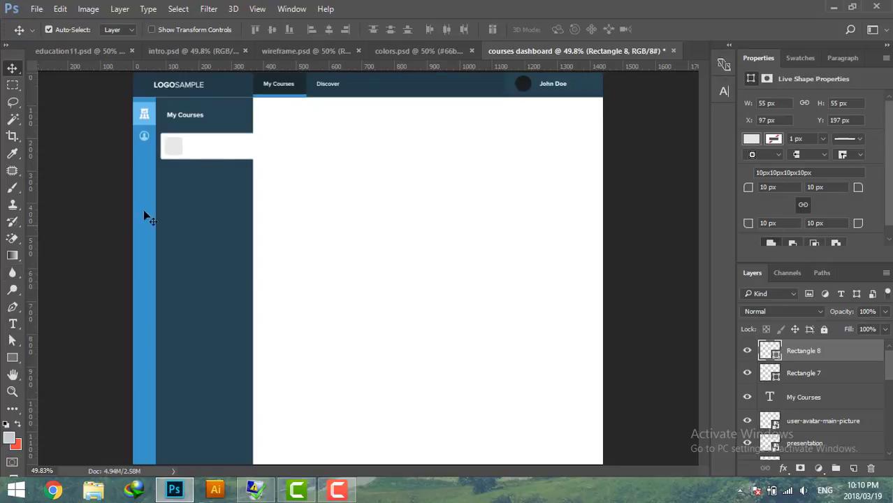
{"action": "left_click", "coordinate": [19, 325]}
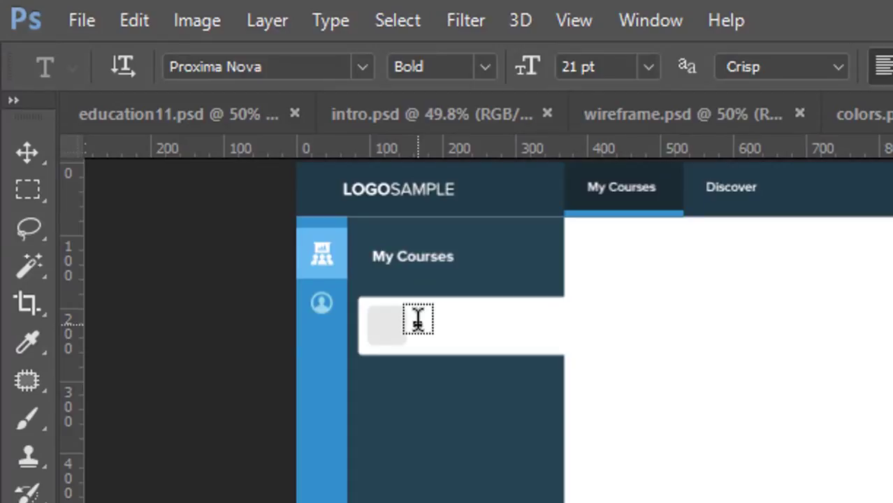
{"action": "left_click", "coordinate": [418, 320]}
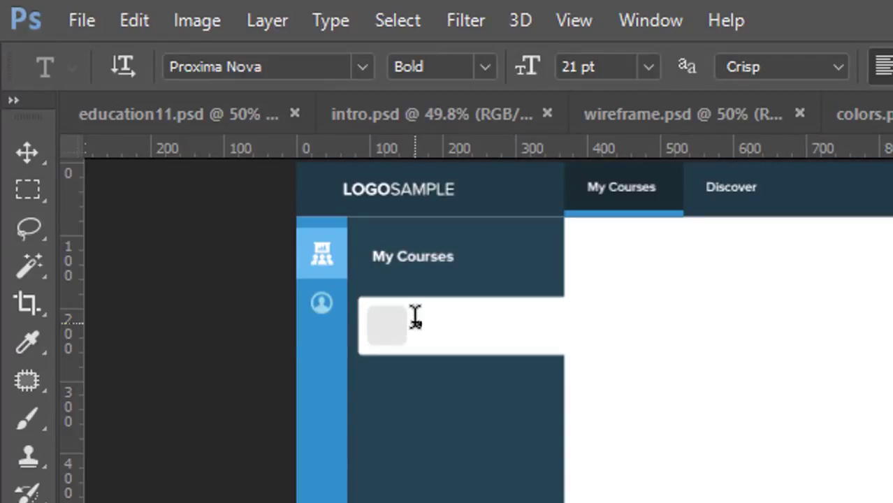
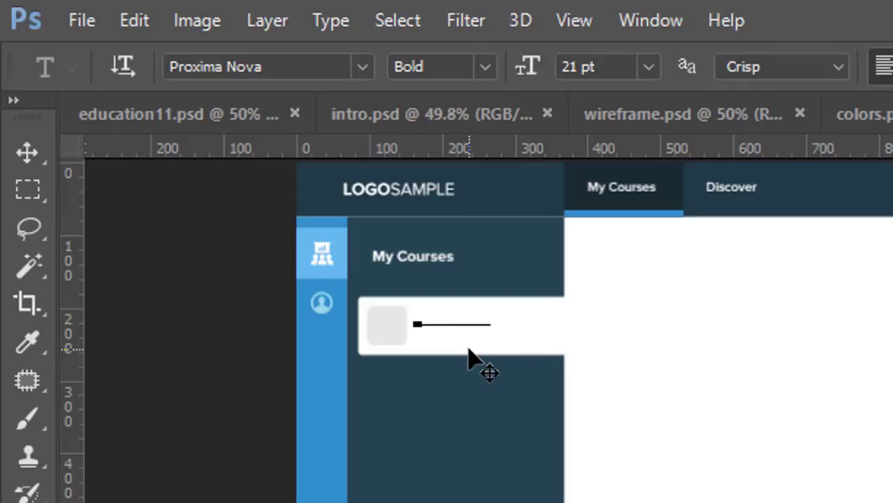
Step: Colour the UI/UX Course title slate grey #4b5468 and nudge it slightly right and down
{"action": "left_click", "coordinate": [28, 152]}
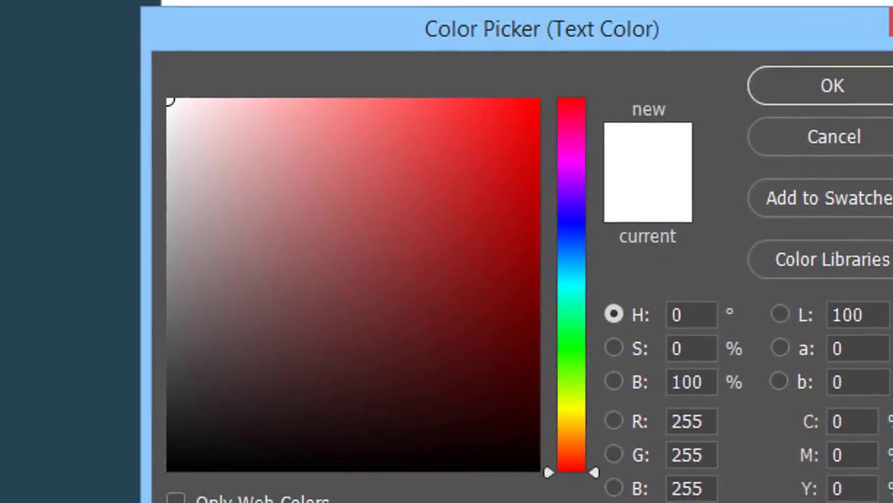
{"action": "type", "text": "4"}
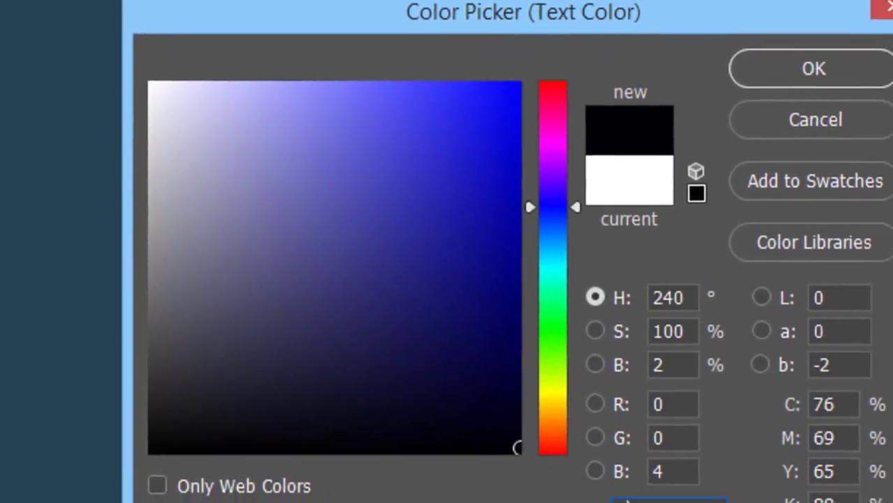
{"action": "type", "text": "b"}
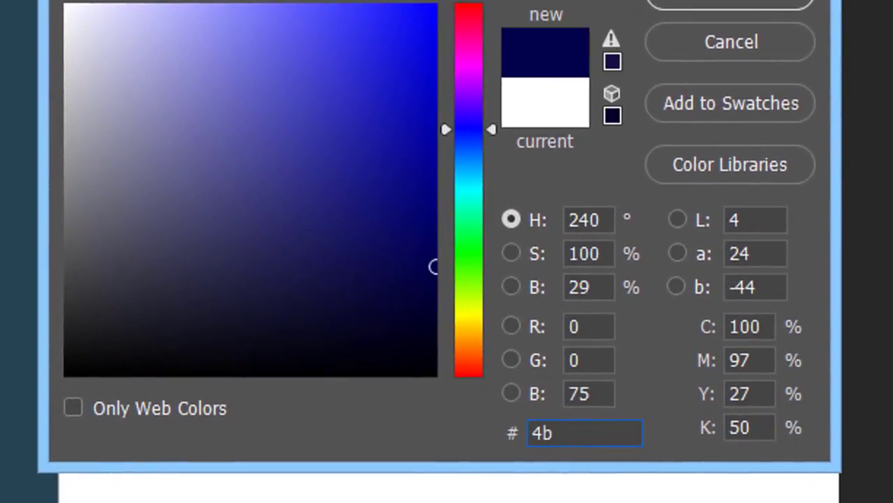
{"action": "type", "text": "5"}
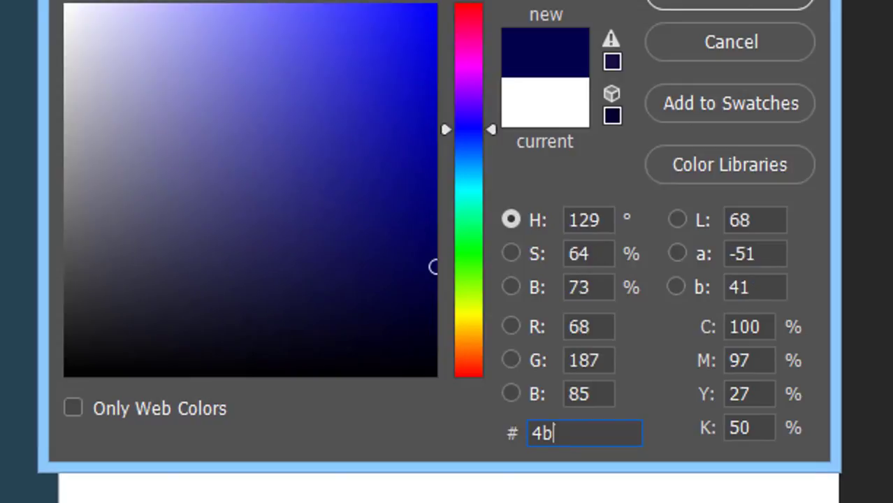
{"action": "type", "text": "468"}
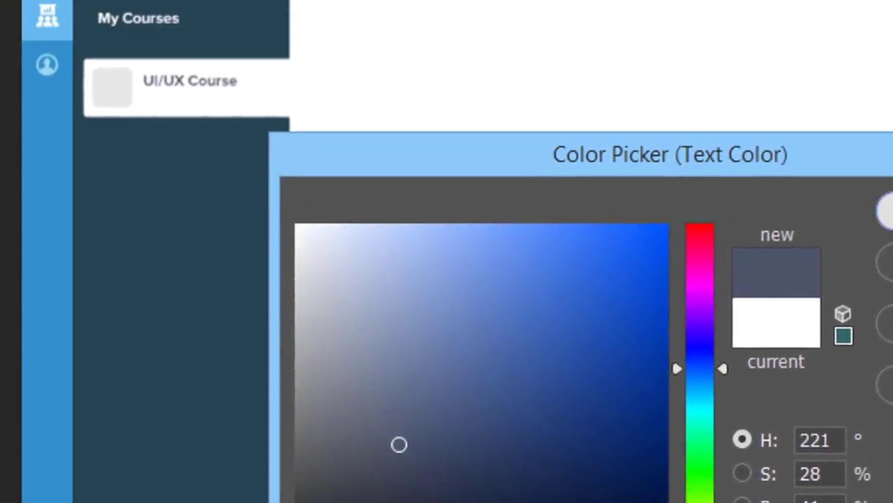
{"action": "left_click", "coordinate": [803, 3]}
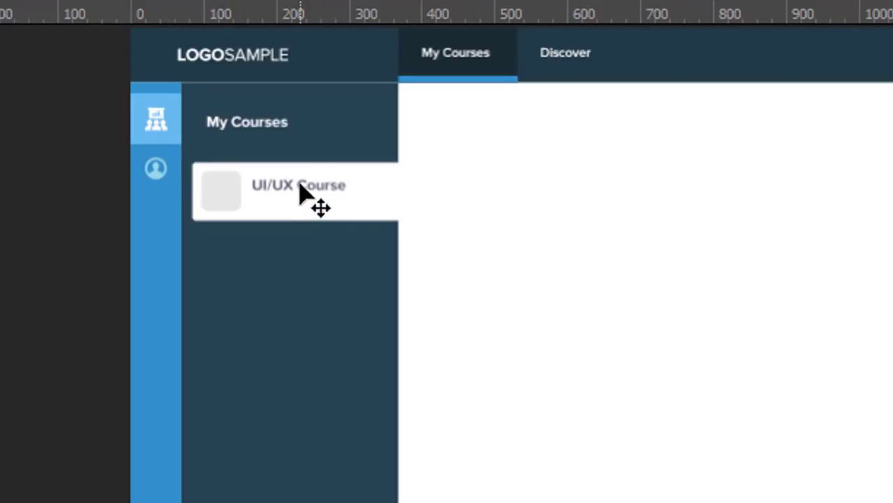
{"action": "left_click_drag", "start_coordinate": [299, 186], "coordinate": [302, 187]}
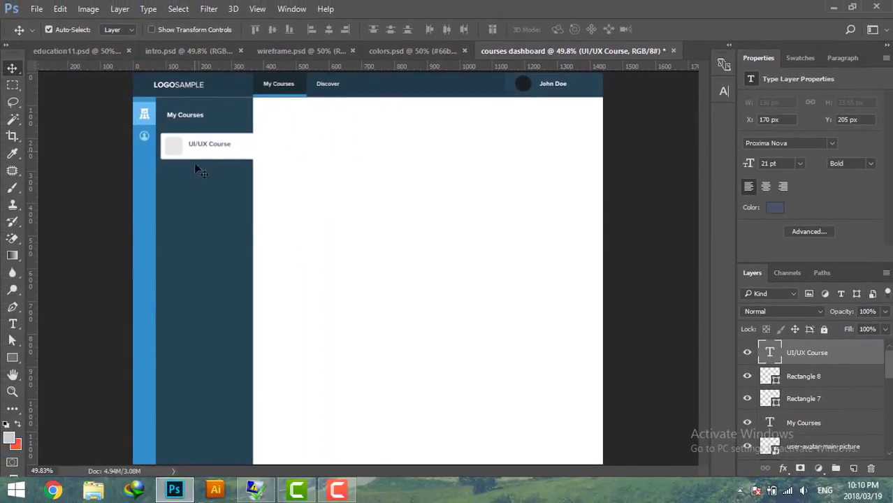
Step: Draw a 100 × 5 px rounded rectangle bar
{"action": "left_click", "coordinate": [16, 362]}
{"action": "right_click", "coordinate": [16, 361]}
{"action": "left_click", "coordinate": [70, 370]}
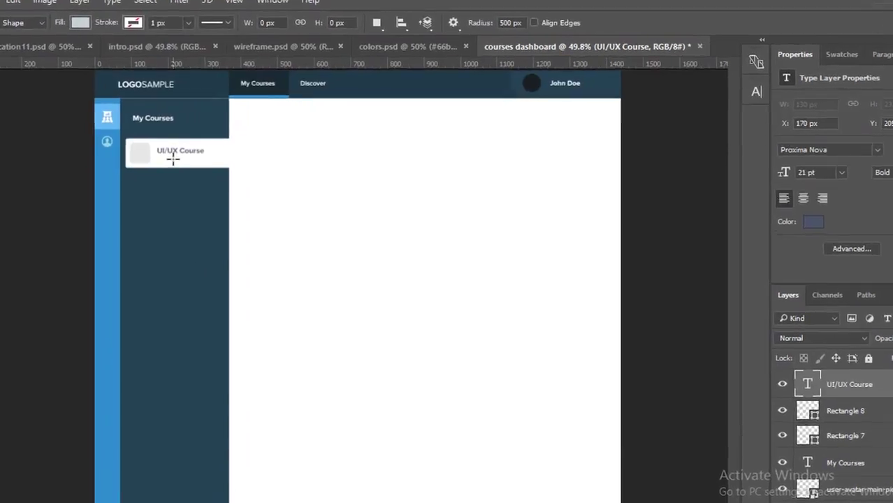
{"action": "left_click", "coordinate": [192, 154]}
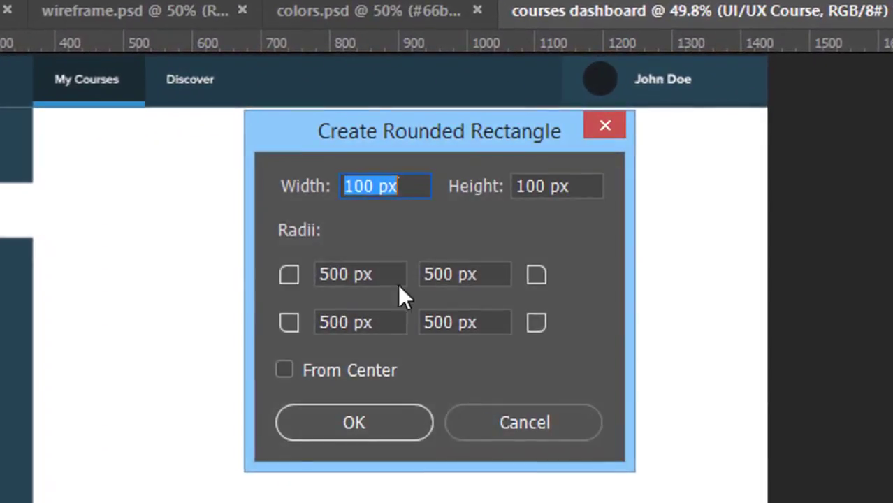
{"action": "double_click", "coordinate": [528, 188]}
{"action": "type", "text": "5"}
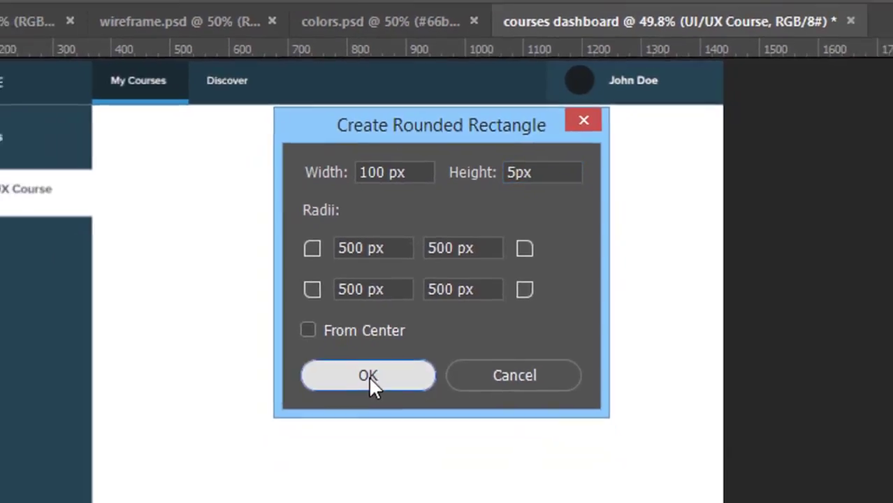
{"action": "left_click", "coordinate": [368, 375]}
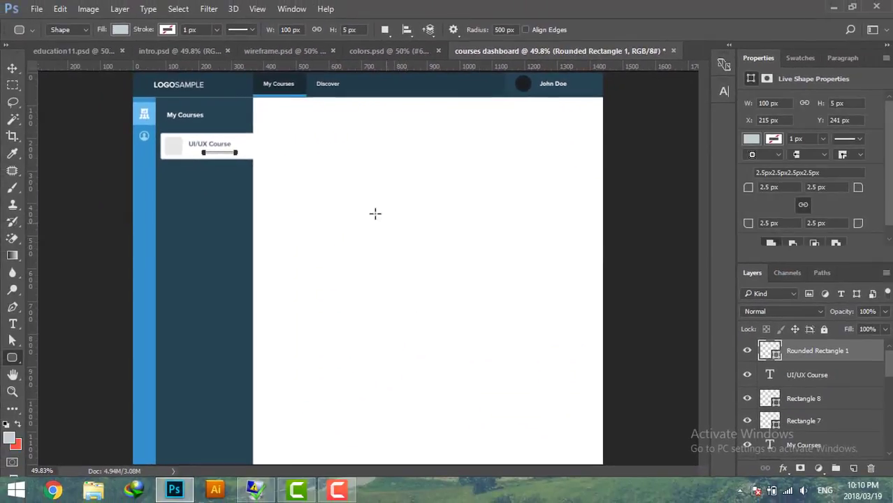
{"action": "key", "text": "Return"}
Step: Position the grey bar beneath the UI/UX Course title
{"action": "left_click", "coordinate": [11, 68]}
{"action": "left_click_drag", "start_coordinate": [232, 155], "coordinate": [215, 152]}
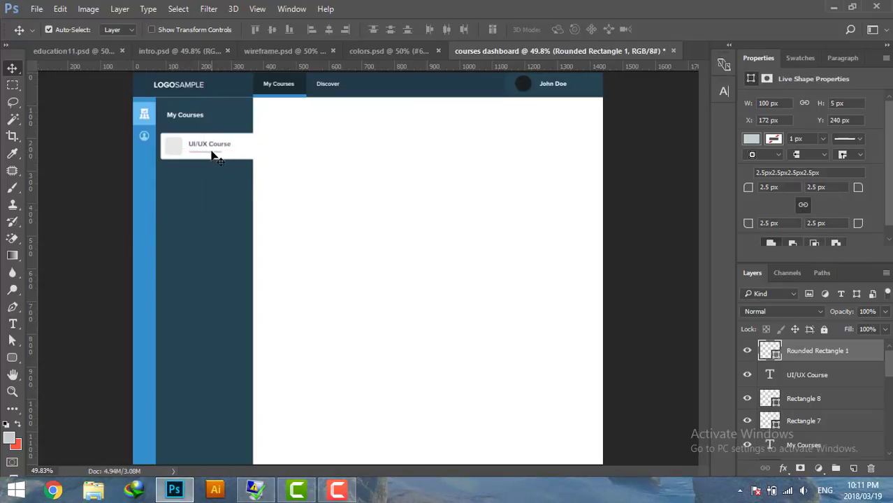
{"action": "left_click_drag", "start_coordinate": [213, 156], "coordinate": [229, 152]}
Step: Add a 16 pt '25%' label beside the grey bar under the title
{"action": "key", "text": "z"}
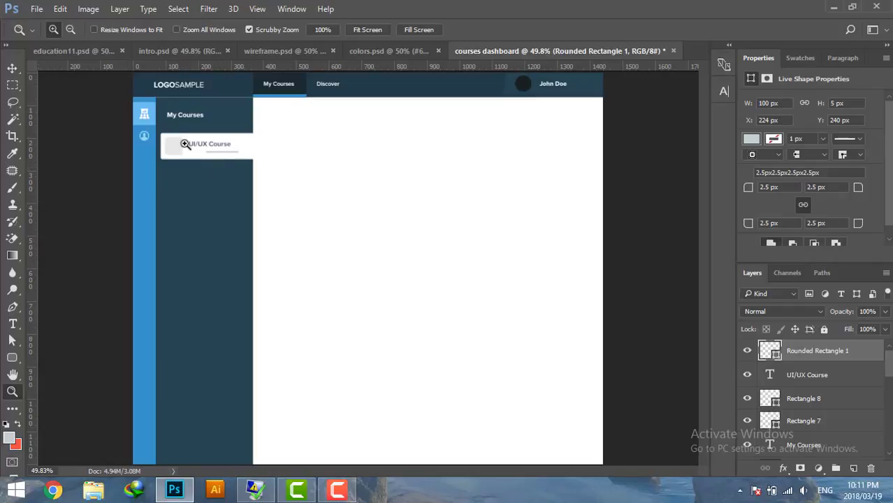
{"action": "left_click", "coordinate": [182, 143]}
{"action": "left_click", "coordinate": [174, 142]}
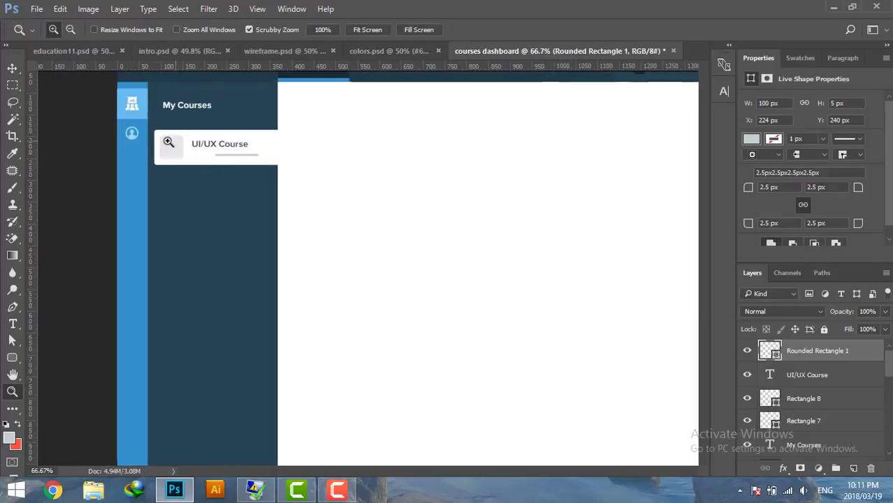
{"action": "left_click", "coordinate": [163, 141]}
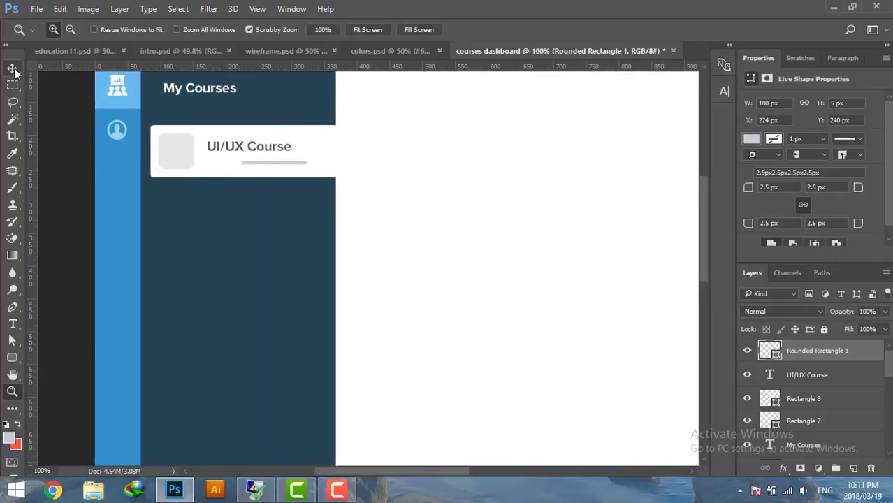
{"action": "left_click", "coordinate": [14, 70]}
{"action": "left_click", "coordinate": [13, 324]}
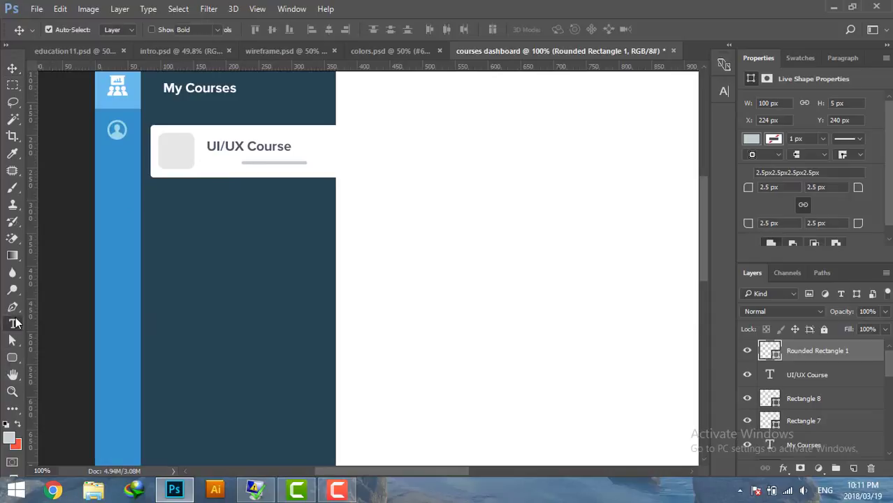
{"action": "left_click", "coordinate": [207, 163]}
{"action": "type", "text": "2"}
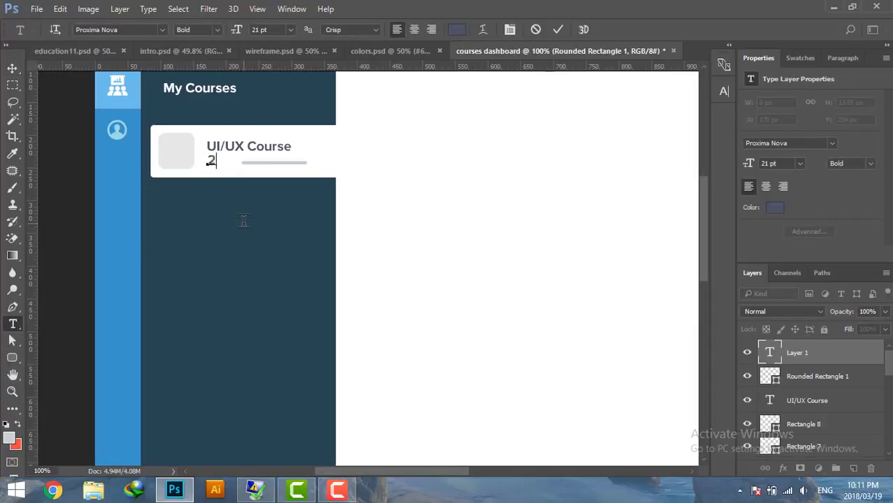
{"action": "type", "text": "5"}
{"action": "double_click", "coordinate": [216, 167]}
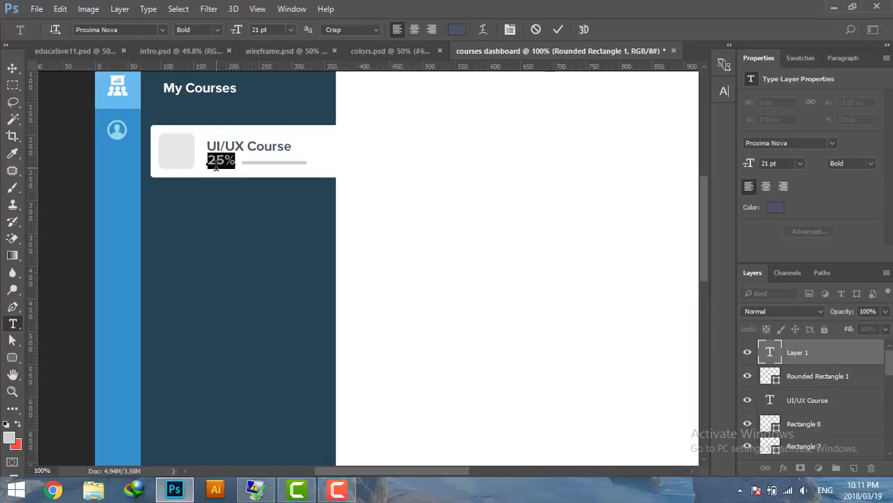
{"action": "left_click", "coordinate": [800, 165]}
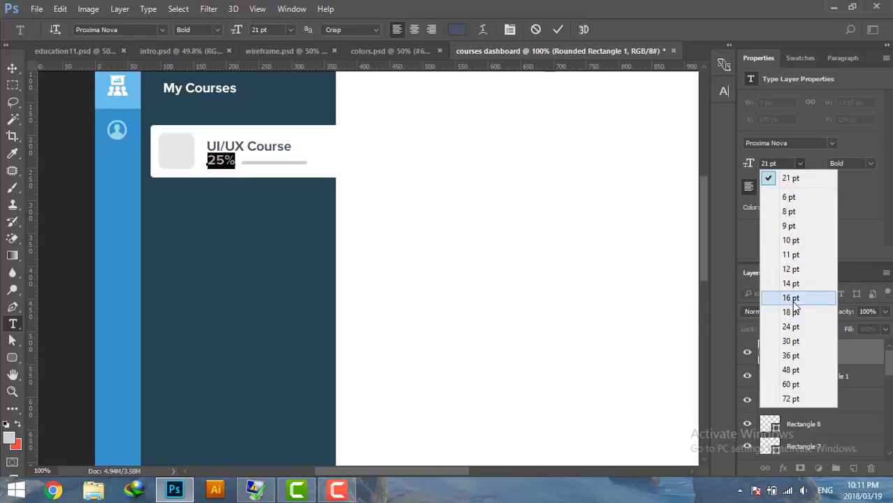
{"action": "left_click", "coordinate": [791, 299]}
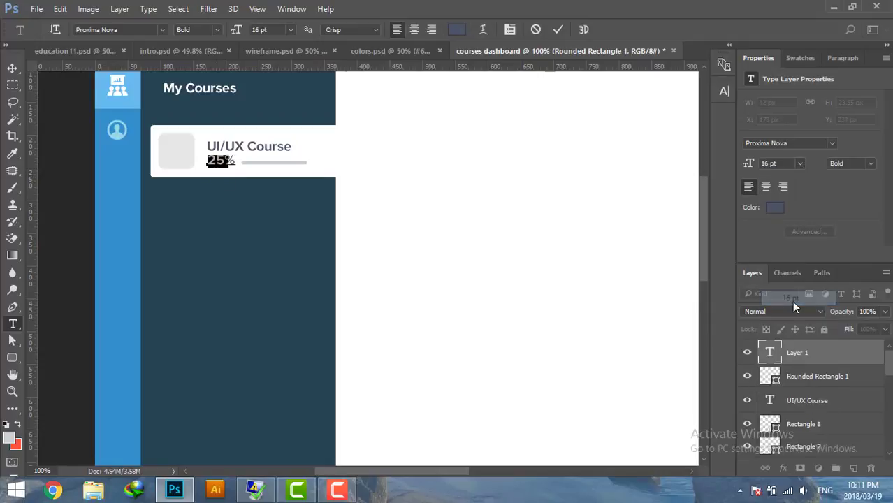
{"action": "left_click", "coordinate": [12, 68]}
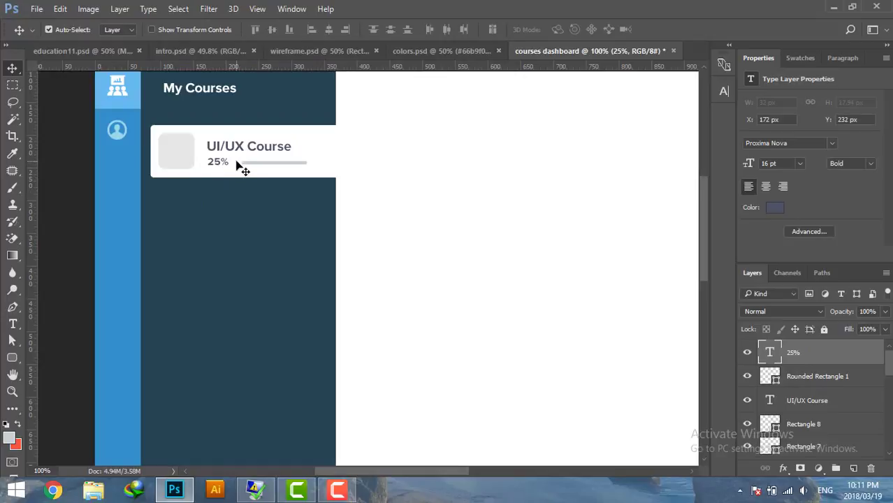
Step: Nudge the title, 25% label and grey bar up together
{"action": "left_click", "coordinate": [234, 150], "text": "shift"}
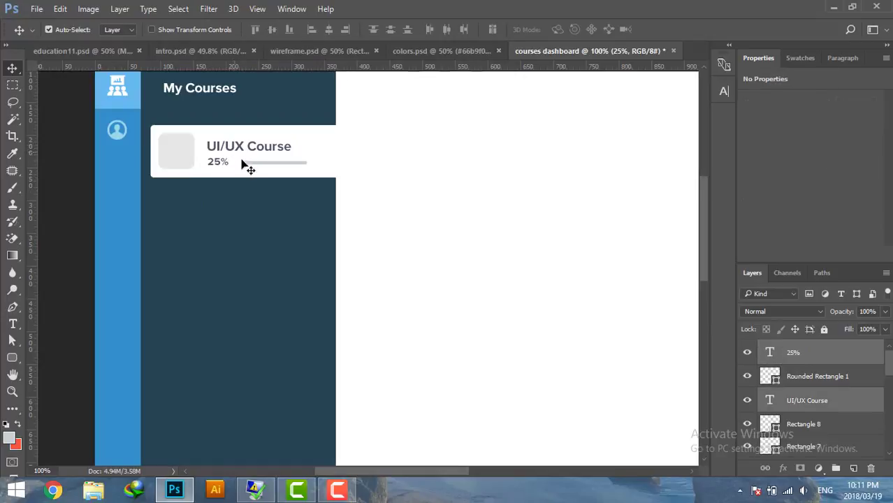
{"action": "left_click", "coordinate": [245, 165], "text": "shift"}
{"action": "key", "text": "Up"}
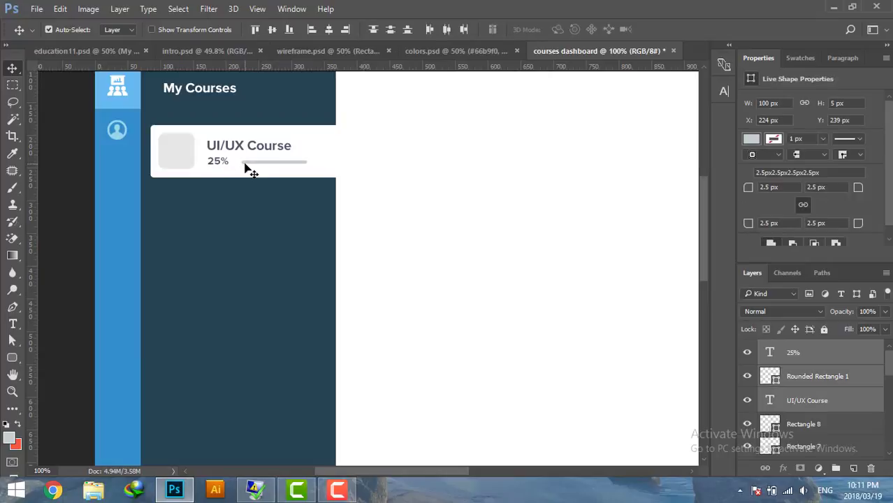
{"action": "key", "text": "Up"}
{"action": "left_click", "coordinate": [391, 174]}
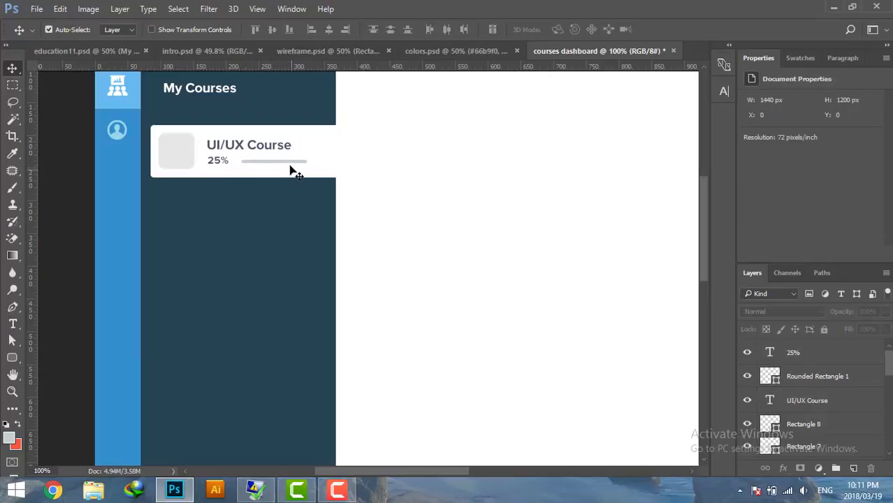
Step: Duplicate the grey bar as a 25 px wide blue (#338fcb) progress fill
{"action": "left_click", "coordinate": [255, 164]}
{"action": "left_click_drag", "start_coordinate": [266, 184], "coordinate": [270, 188]}
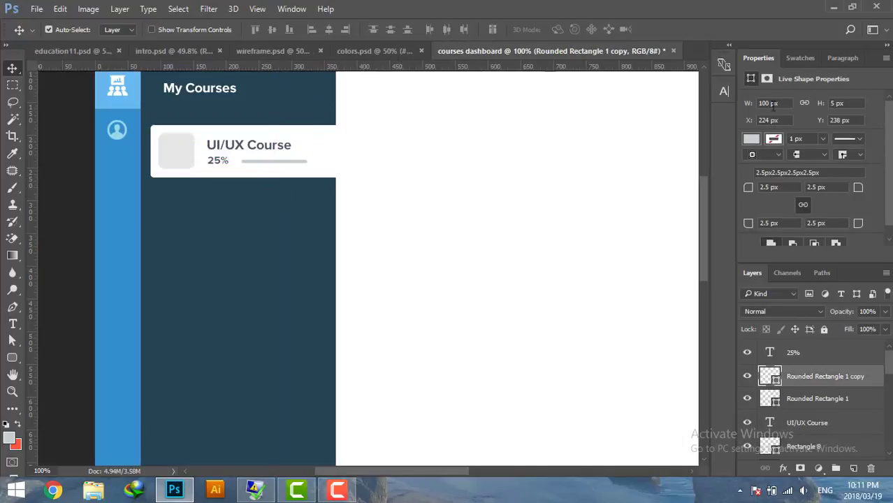
{"action": "double_click", "coordinate": [770, 377]}
{"action": "left_click", "coordinate": [109, 199]}
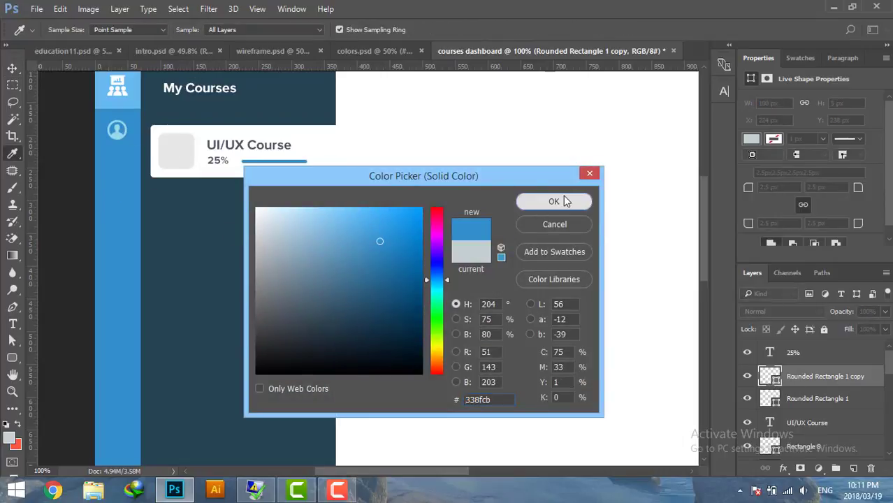
{"action": "left_click", "coordinate": [566, 200]}
{"action": "double_click", "coordinate": [766, 103]}
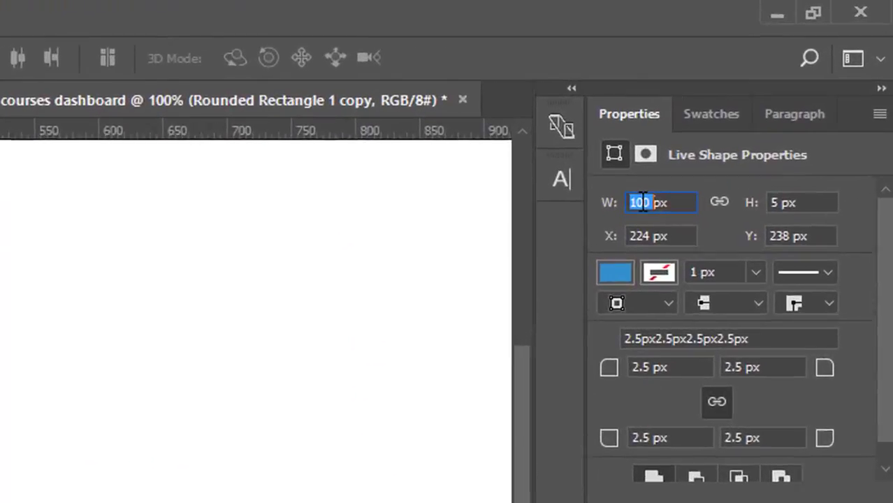
{"action": "type", "text": "25"}
{"action": "key", "text": "Return"}
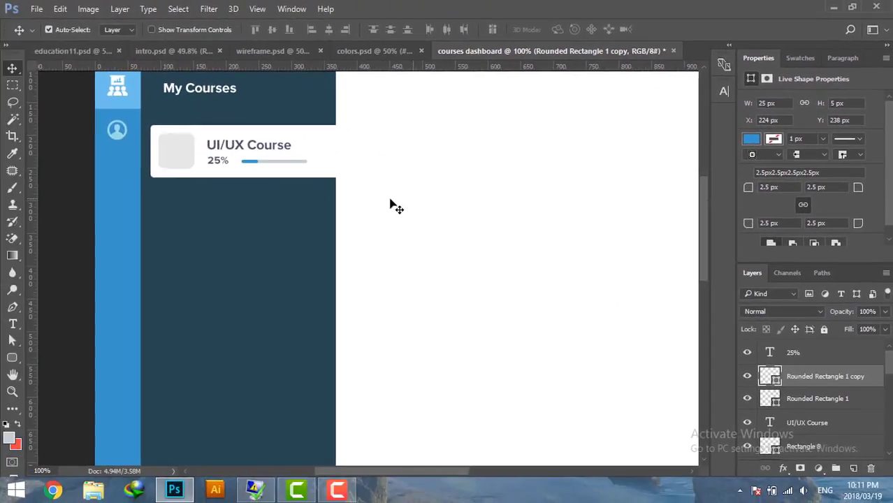
Step: Nudge the blue and grey bars slightly left together
{"action": "left_click", "coordinate": [303, 165], "text": "shift"}
{"action": "key", "text": "Left"}
{"action": "key", "text": "Left"}
{"action": "key", "text": "Left"}
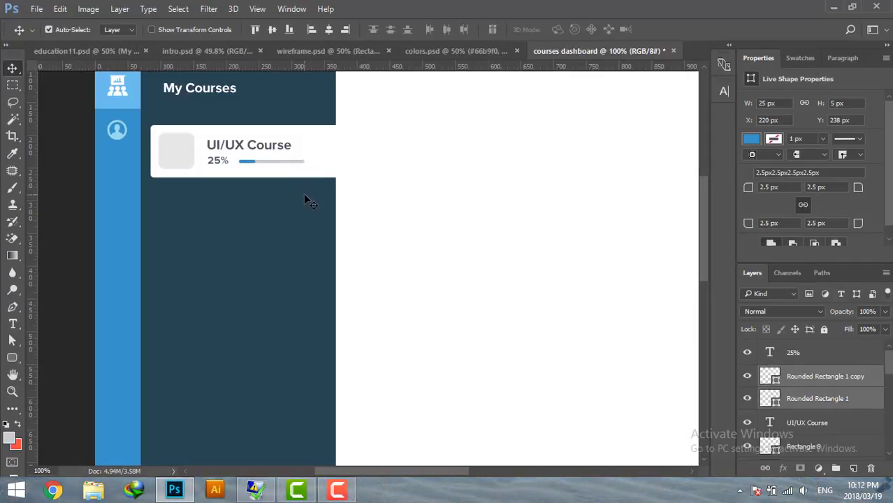
{"action": "left_click", "coordinate": [412, 202]}
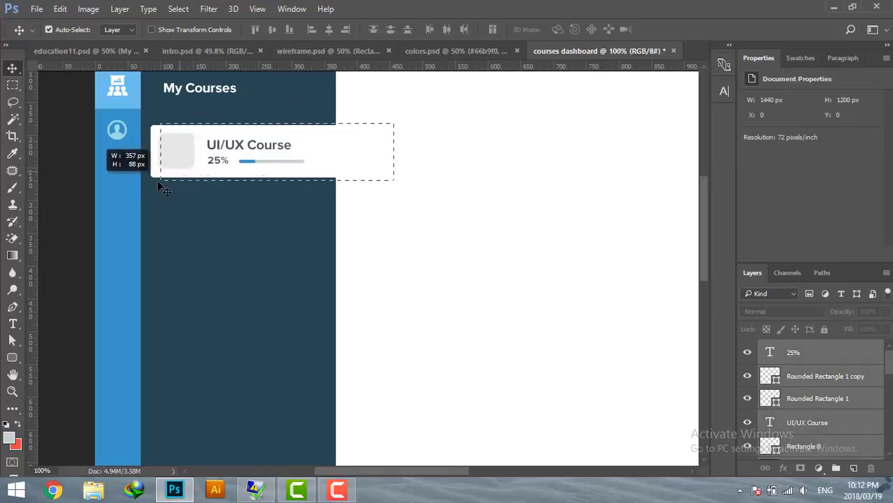
Step: Copy the whole course card below the original and align the copy at Y 270
{"action": "left_click_drag", "start_coordinate": [222, 160], "coordinate": [156, 181]}
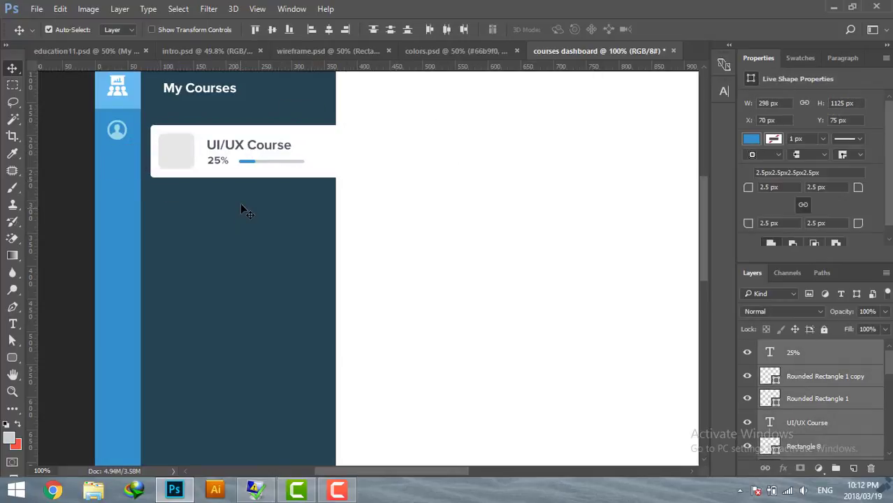
{"action": "key", "text": "ctrl"}
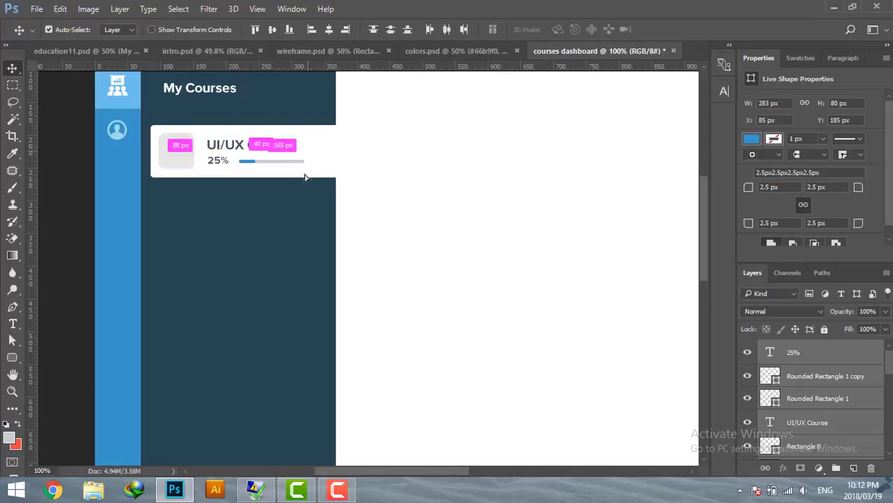
{"action": "left_click_drag", "start_coordinate": [304, 177], "coordinate": [308, 215]}
{"action": "key", "text": "Up"}
{"action": "key", "text": "Up"}
{"action": "key", "text": "Up"}
{"action": "key", "text": "Up"}
{"action": "key", "text": "Up"}
{"action": "key", "text": "Up"}
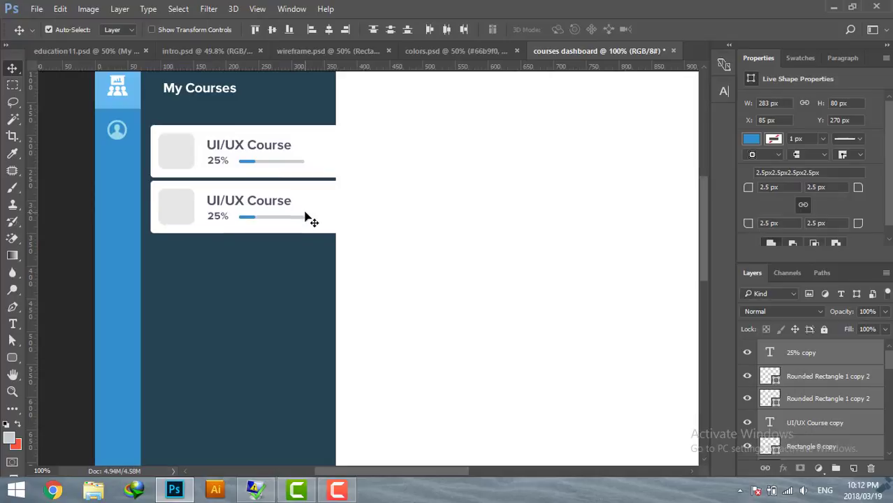
{"action": "key", "text": "Up"}
{"action": "key", "text": "Up"}
{"action": "key", "text": "Down"}
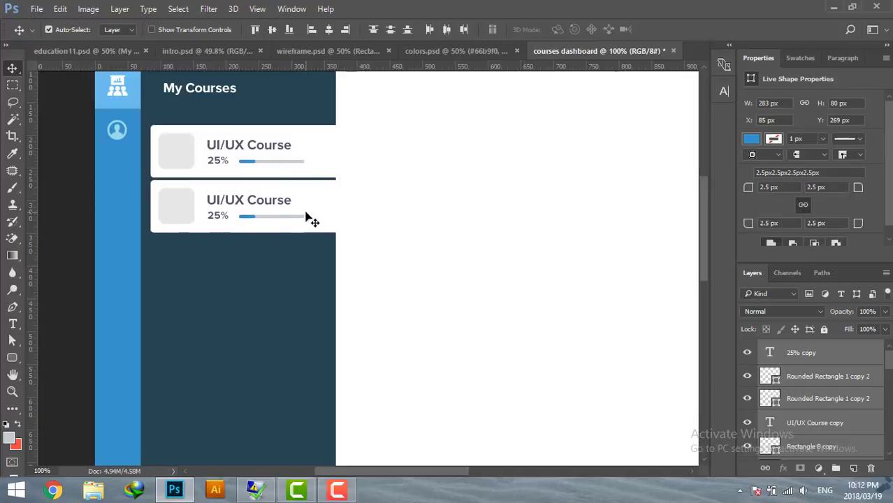
{"action": "key", "text": "Down"}
{"action": "key", "text": "Down"}
{"action": "key", "text": "Up"}
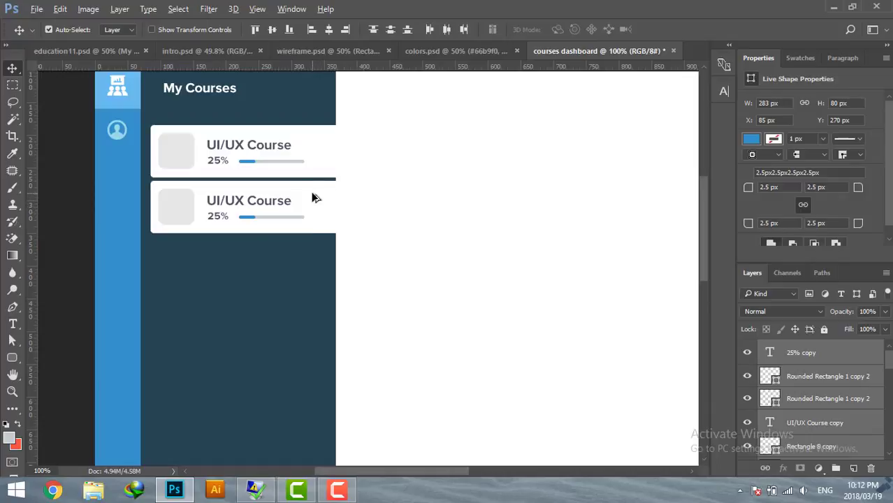
Step: Add further card copies, delete the lower cards' white backgrounds, and select their text layers
{"action": "left_click_drag", "start_coordinate": [312, 198], "coordinate": [314, 307]}
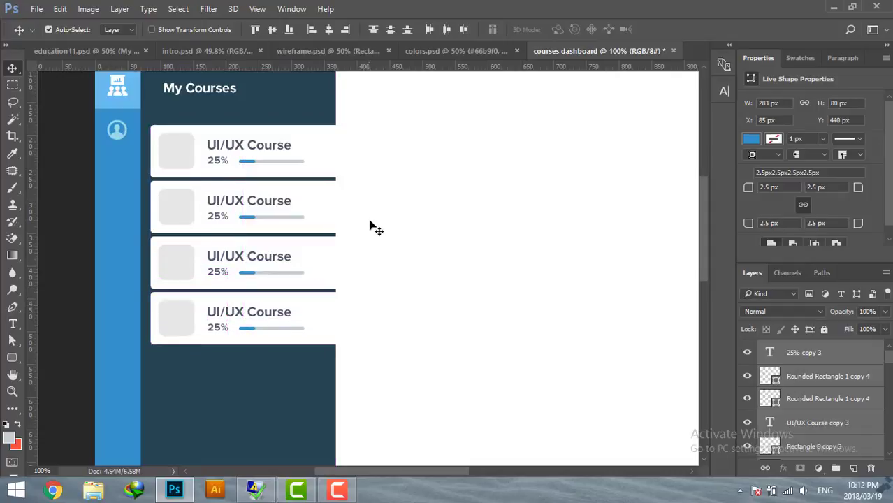
{"action": "left_click", "coordinate": [348, 224]}
{"action": "left_click", "coordinate": [335, 219]}
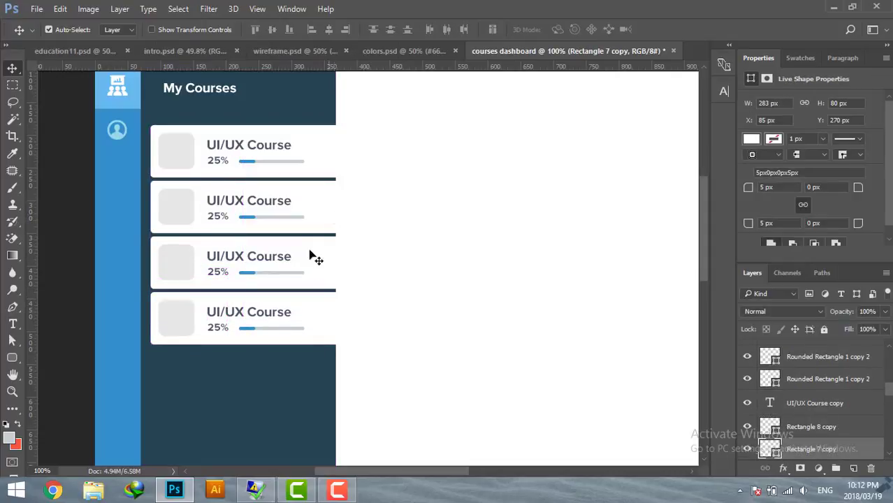
{"action": "left_click", "coordinate": [328, 316], "text": "shift"}
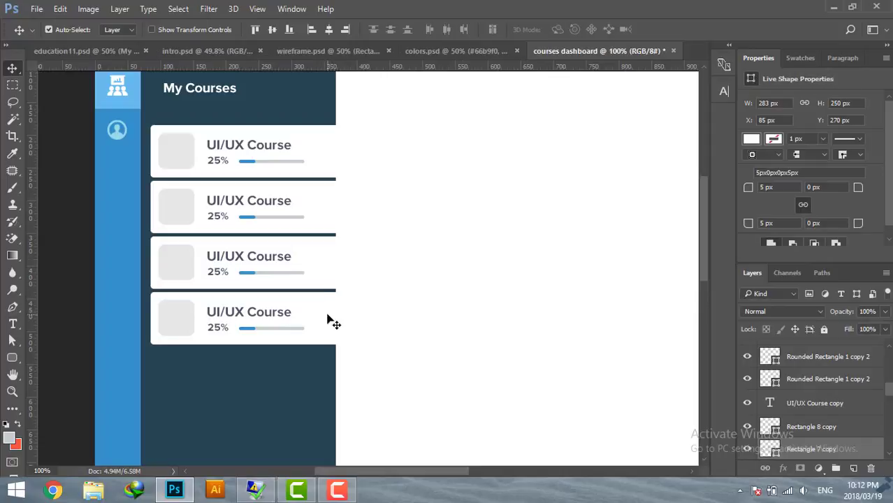
{"action": "key", "text": "Delete"}
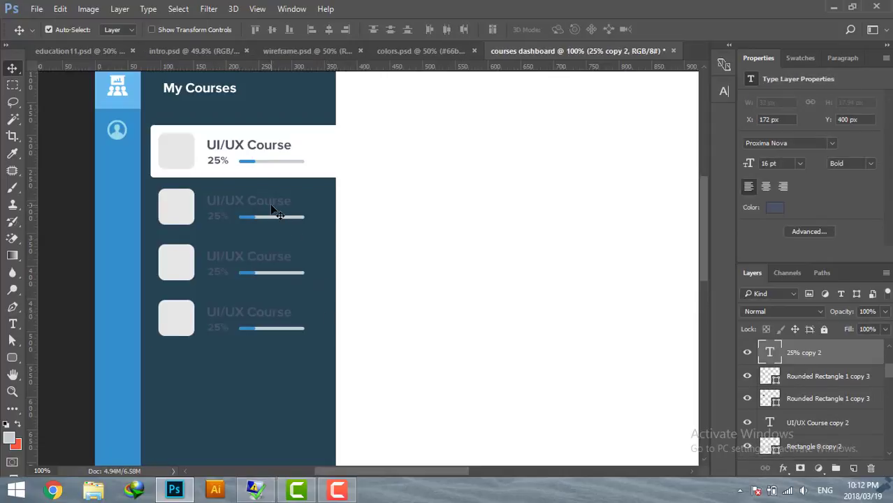
{"action": "left_click", "coordinate": [274, 211]}
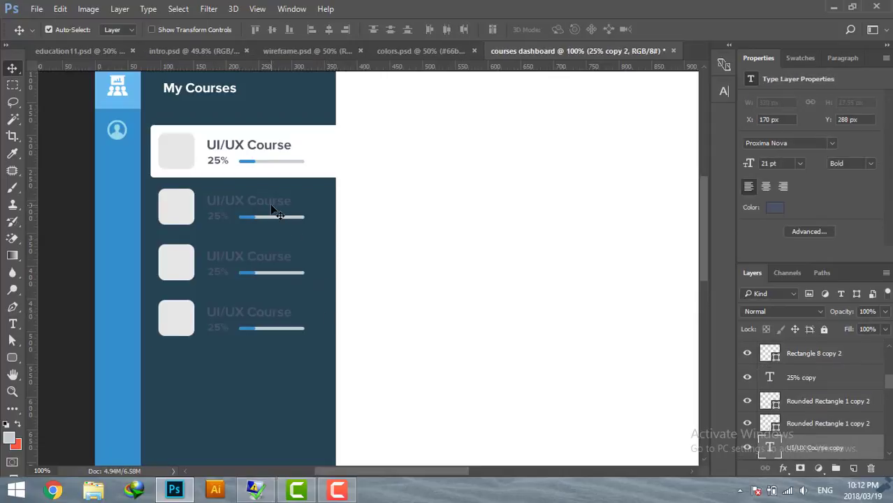
{"action": "left_click", "coordinate": [236, 241], "text": "shift"}
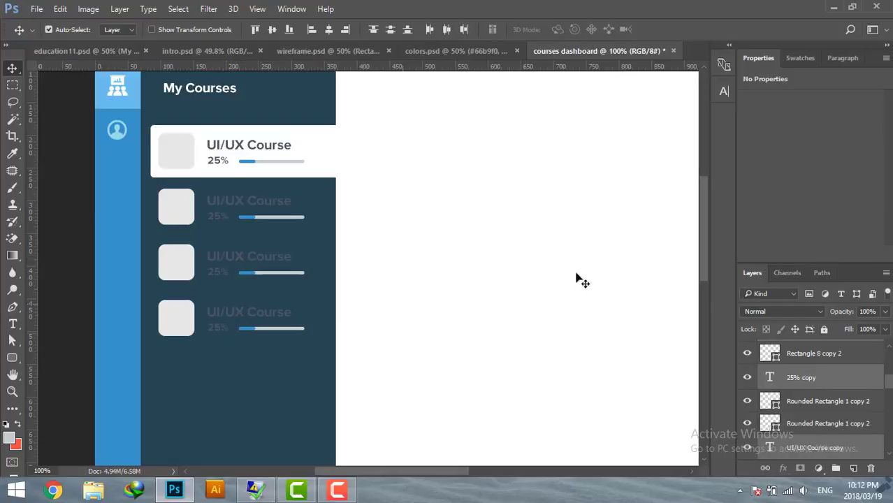
Step: Make the lower cards' titles and percentage labels white (#ffffff)
{"action": "left_click", "coordinate": [724, 91]}
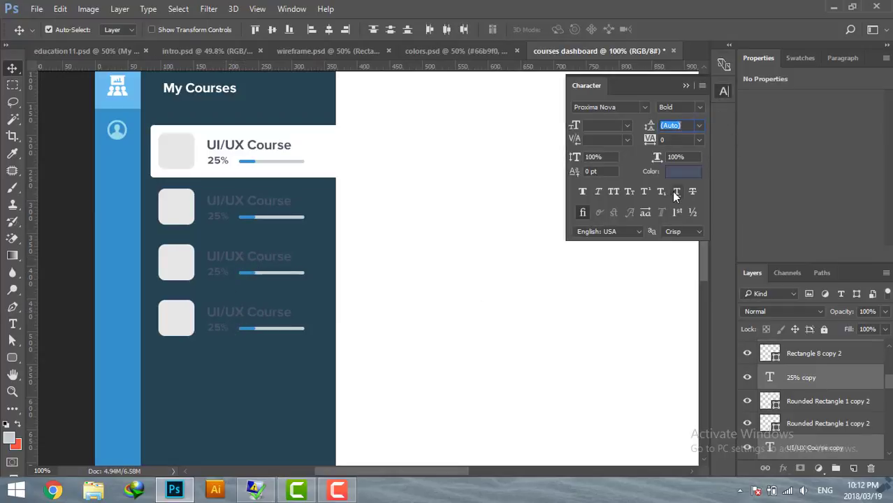
{"action": "left_click", "coordinate": [667, 172]}
{"action": "left_click", "coordinate": [412, 141]}
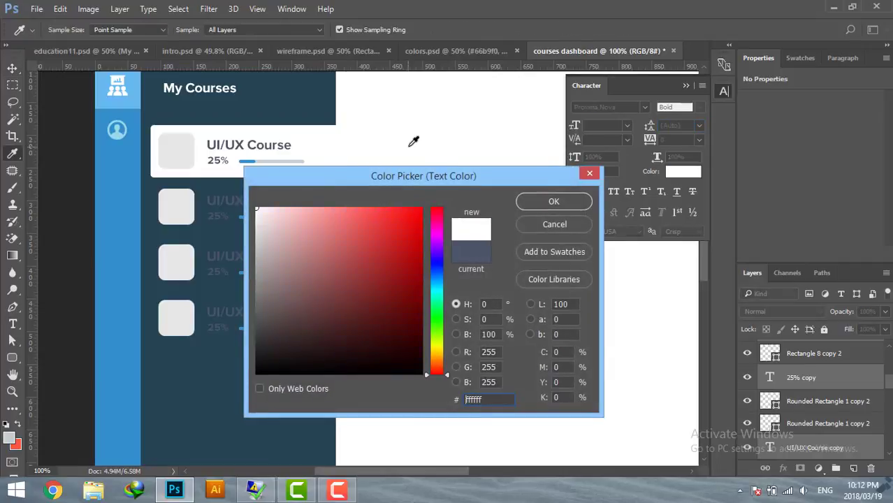
{"action": "left_click", "coordinate": [556, 200]}
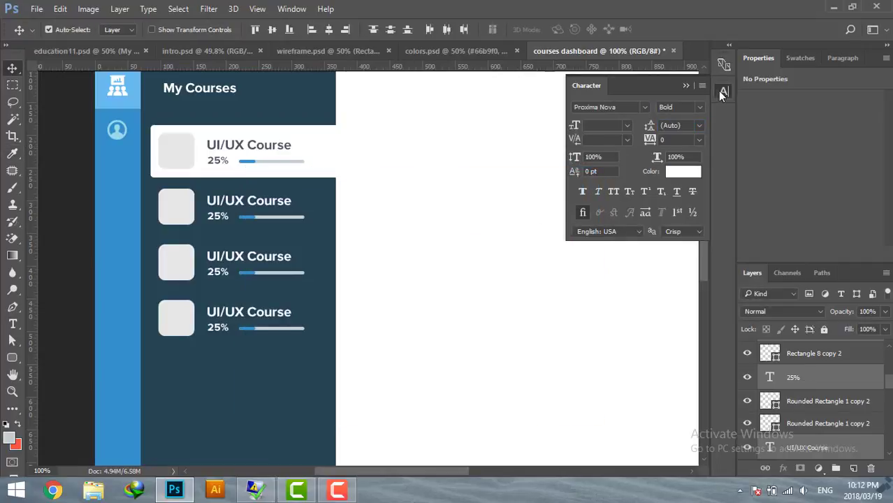
{"action": "left_click", "coordinate": [723, 92]}
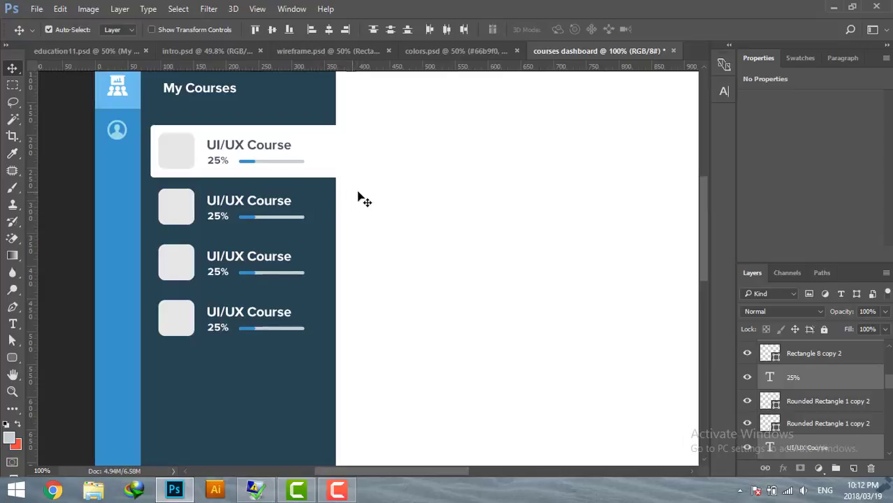
Step: Fade the lower cards' thumbnails and progress bars to 34% opacity
{"action": "left_click_drag", "start_coordinate": [360, 193], "coordinate": [159, 332]}
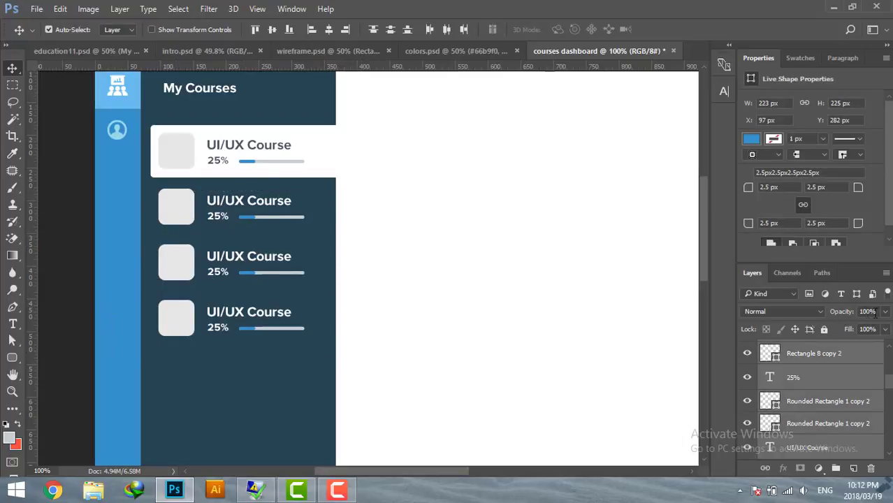
{"action": "left_click_drag", "start_coordinate": [852, 317], "coordinate": [820, 317]}
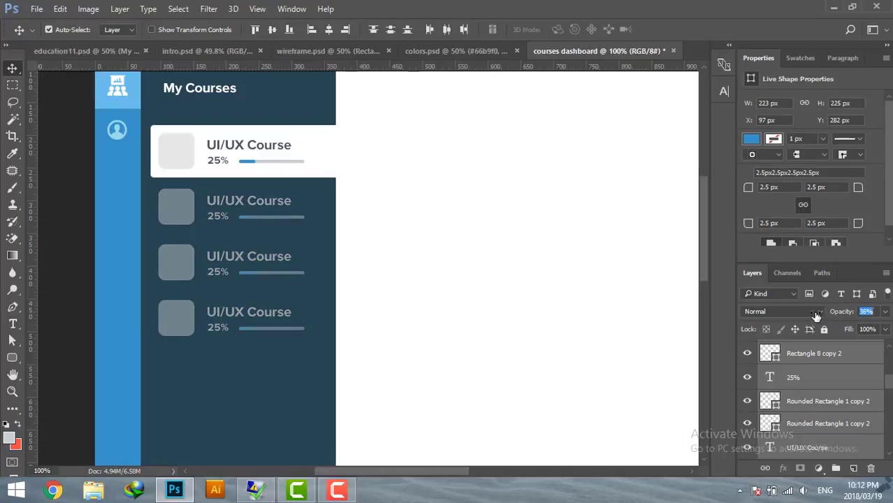
{"action": "left_click_drag", "start_coordinate": [816, 316], "coordinate": [815, 316]}
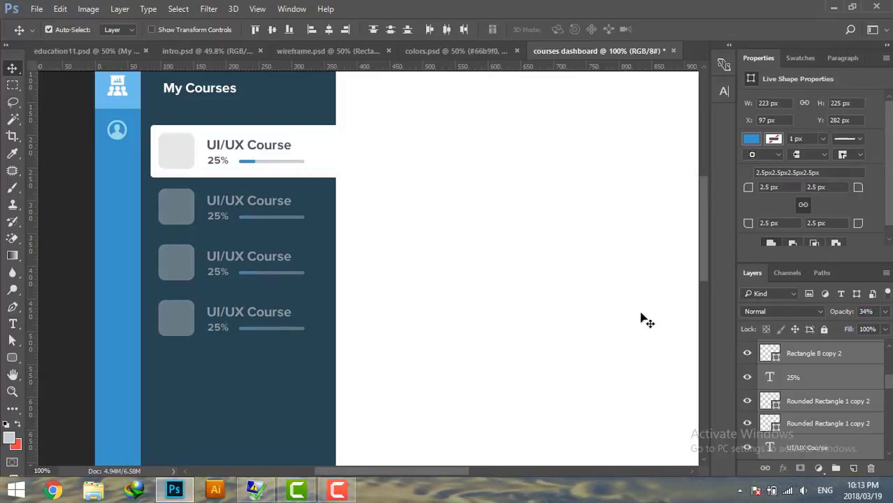
{"action": "left_click", "coordinate": [492, 269]}
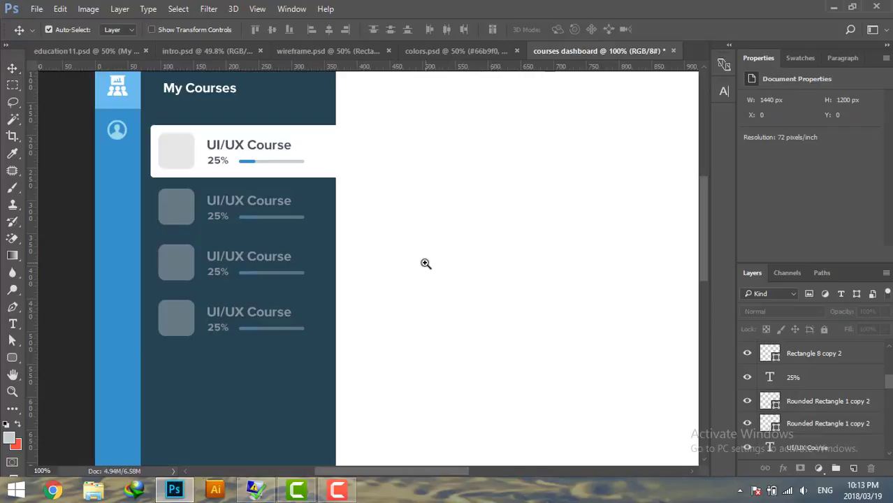
{"action": "key", "text": "z"}
{"action": "left_click", "coordinate": [255, 352], "text": "alt"}
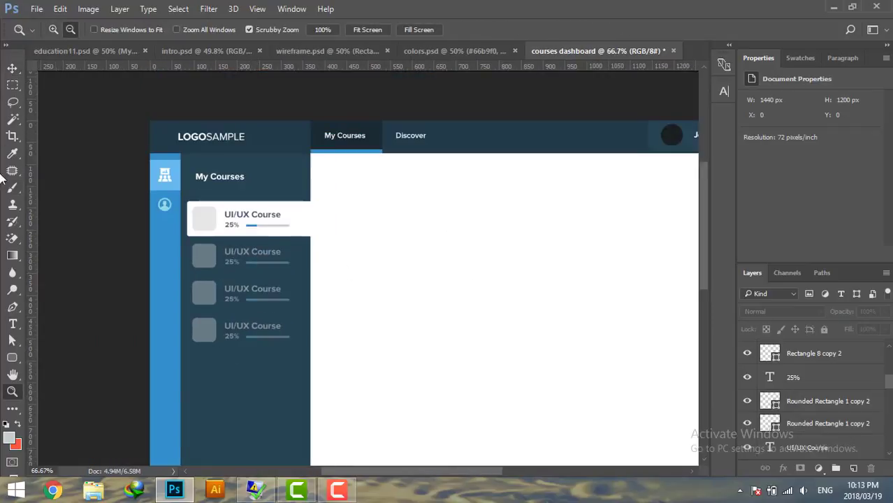
{"action": "left_click", "coordinate": [12, 69]}
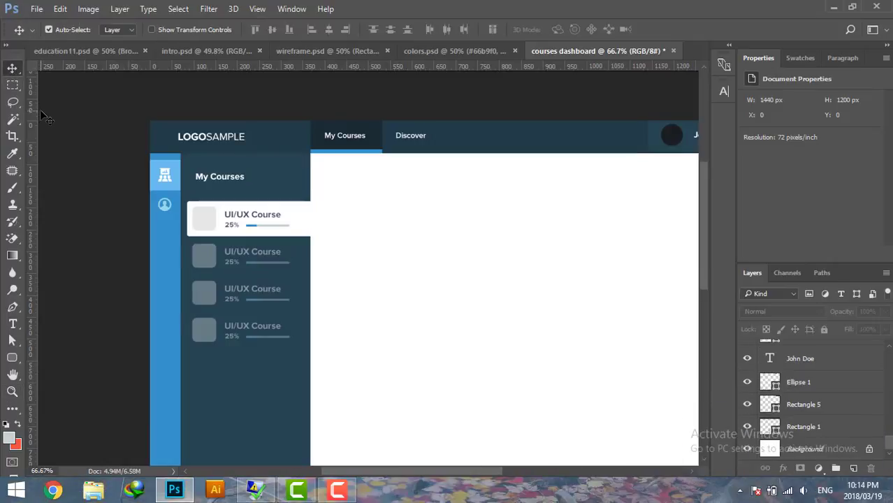
{"action": "left_click", "coordinate": [12, 391]}
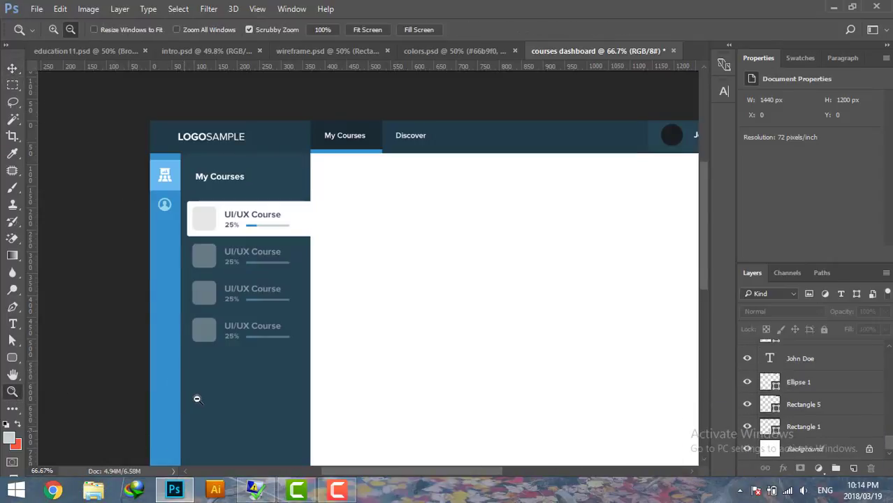
{"action": "left_click", "coordinate": [199, 425], "text": "alt"}
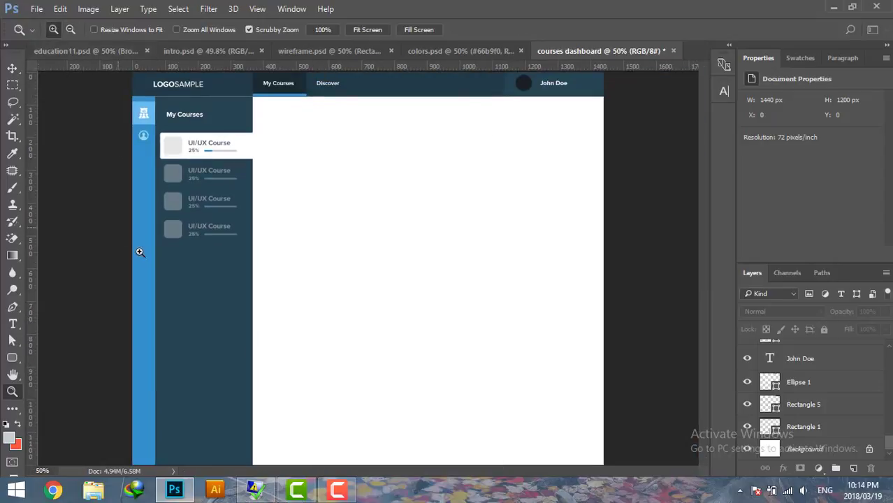
{"action": "left_click", "coordinate": [182, 249]}
{"action": "left_click", "coordinate": [198, 250]}
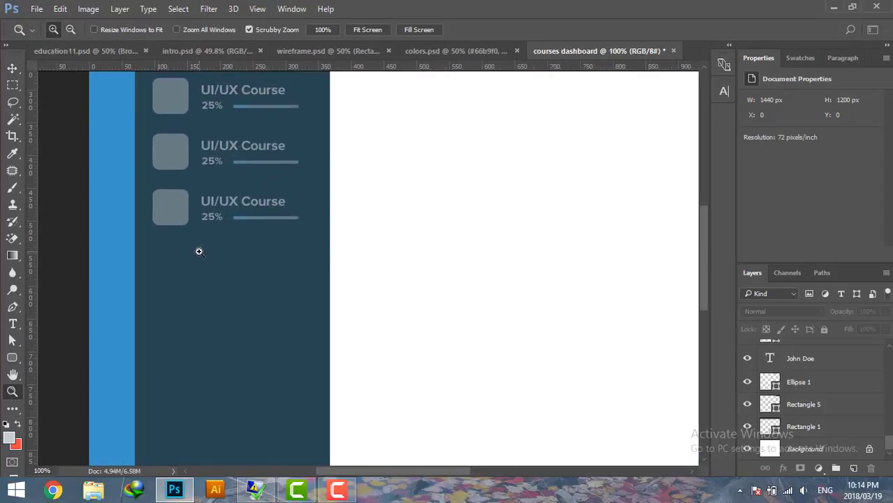
{"action": "left_click", "coordinate": [199, 252]}
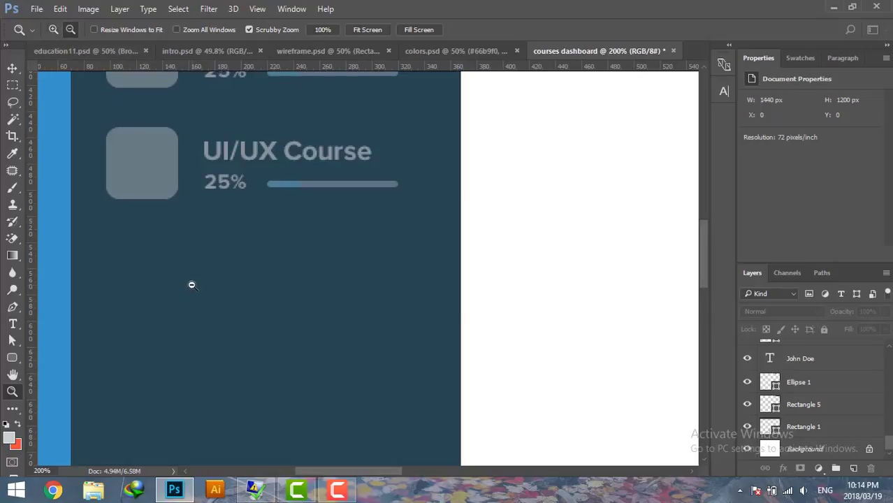
{"action": "left_click", "coordinate": [192, 284], "text": "alt"}
{"action": "key", "text": "v"}
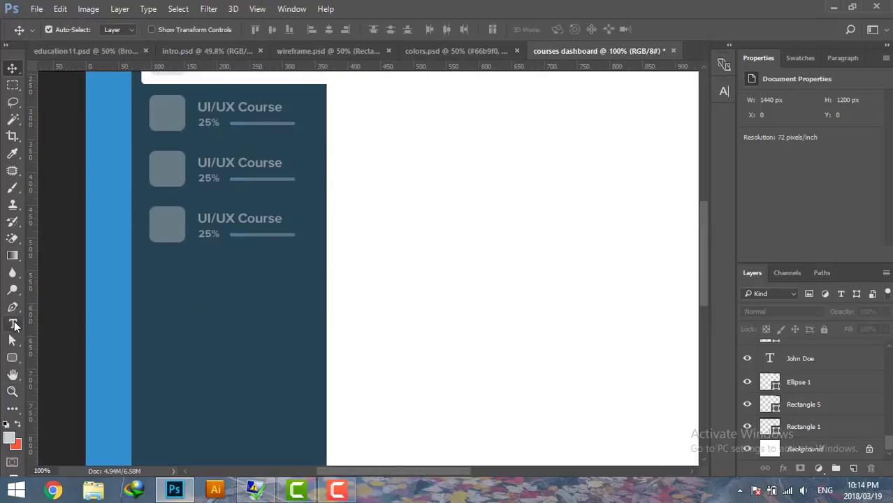
Step: Type the 'Browse all courses' label below the cards and shift it slightly down-right
{"action": "left_click", "coordinate": [13, 324]}
{"action": "left_click", "coordinate": [169, 272]}
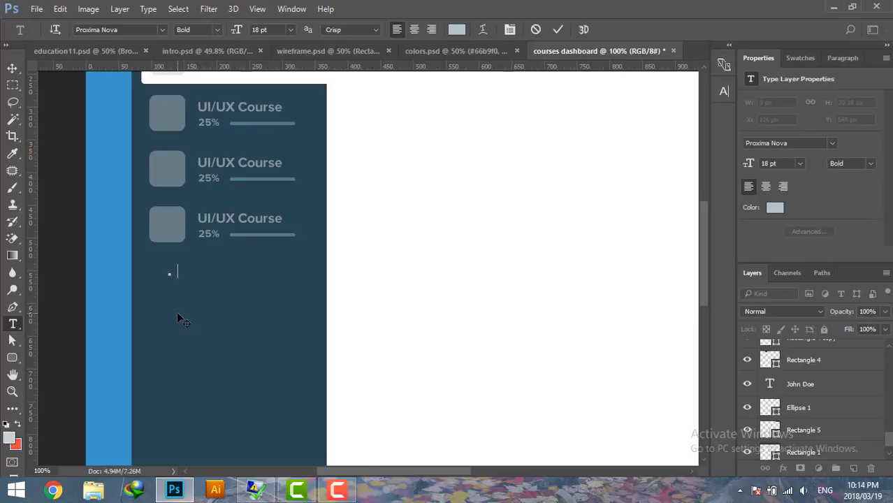
{"action": "type", "text": "Brow"}
{"action": "type", "text": "se"}
{"action": "type", "text": " A"}
{"action": "key", "text": "BackSpace"}
{"action": "type", "text": "all "}
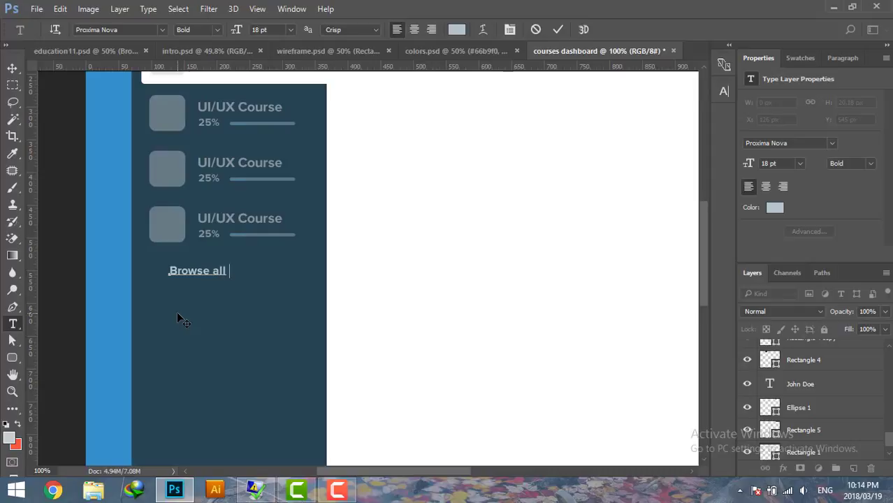
{"action": "type", "text": "courses"}
{"action": "left_click", "coordinate": [12, 67]}
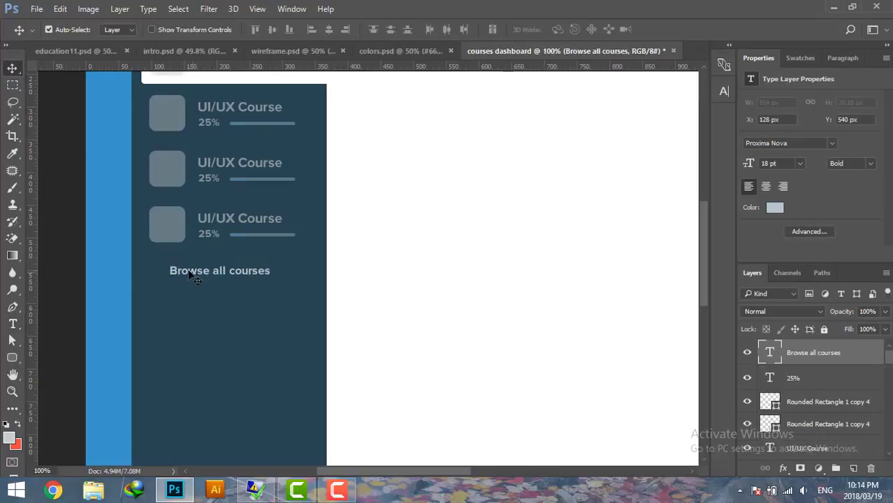
{"action": "left_click_drag", "start_coordinate": [189, 275], "coordinate": [195, 280]}
Step: Place the magnifier (1) icon as a 17 × 17 px smart object left of the link
{"action": "left_click", "coordinate": [835, 10]}
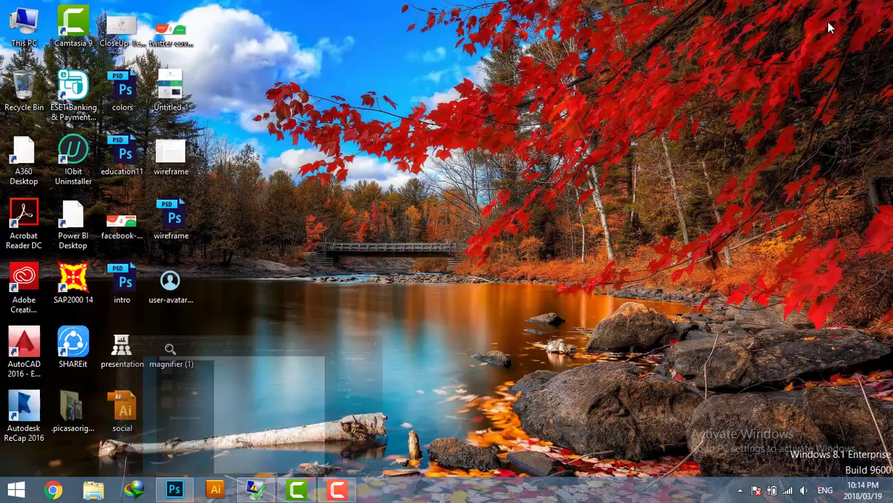
{"action": "mouse_move", "coordinate": [173, 353]}
{"action": "left_mouse_down"}
{"action": "mouse_move", "coordinate": [195, 458]}
{"action": "mouse_move", "coordinate": [182, 314]}
{"action": "mouse_move", "coordinate": [395, 273]}
{"action": "mouse_move", "coordinate": [237, 288]}
{"action": "mouse_move", "coordinate": [159, 278]}
{"action": "left_mouse_up"}
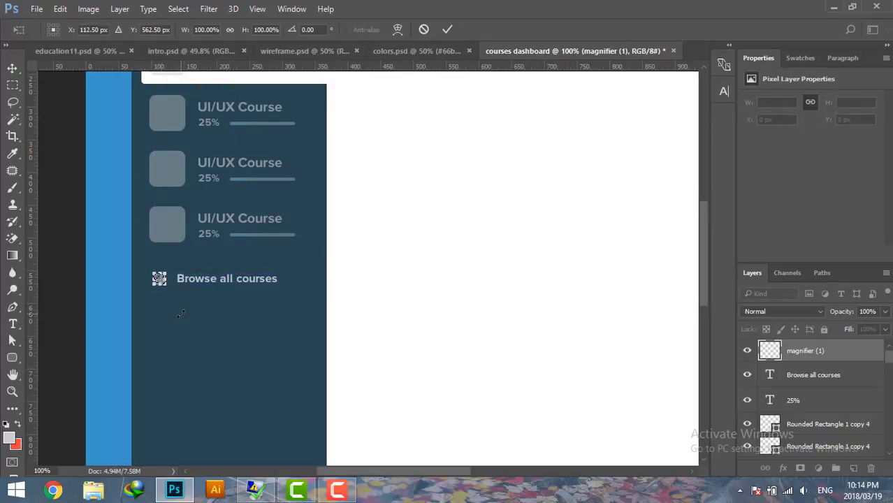
{"action": "key", "text": "Return"}
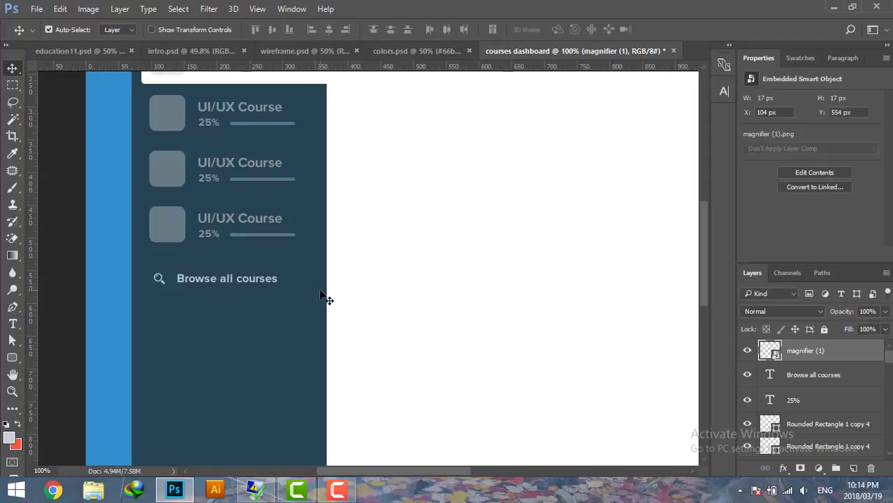
Step: Zoom out to 50% so the whole dashboard mockup is visible
{"action": "key", "text": "z"}
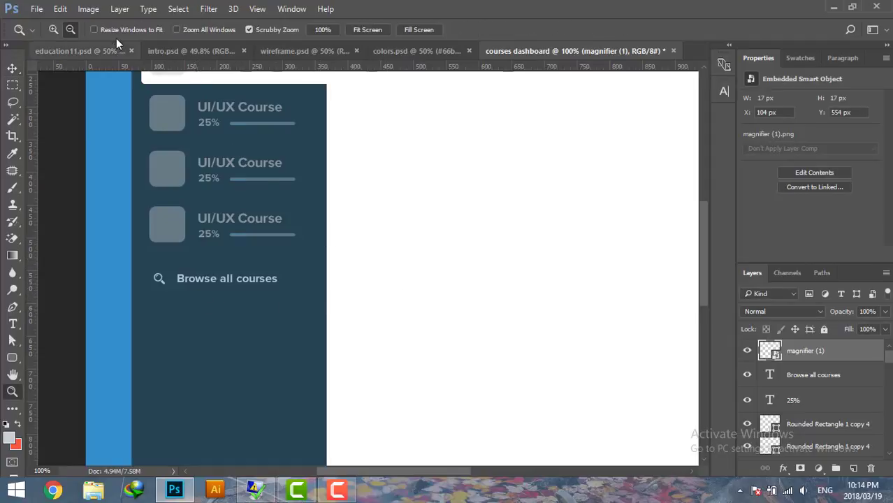
{"action": "left_click", "coordinate": [70, 29]}
{"action": "left_click", "coordinate": [369, 242]}
{"action": "left_click", "coordinate": [226, 279]}
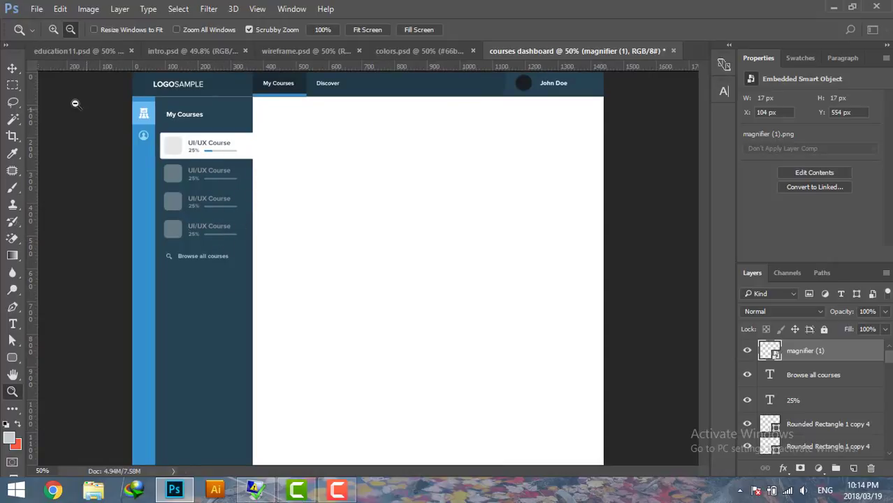
{"action": "left_click", "coordinate": [11, 68]}
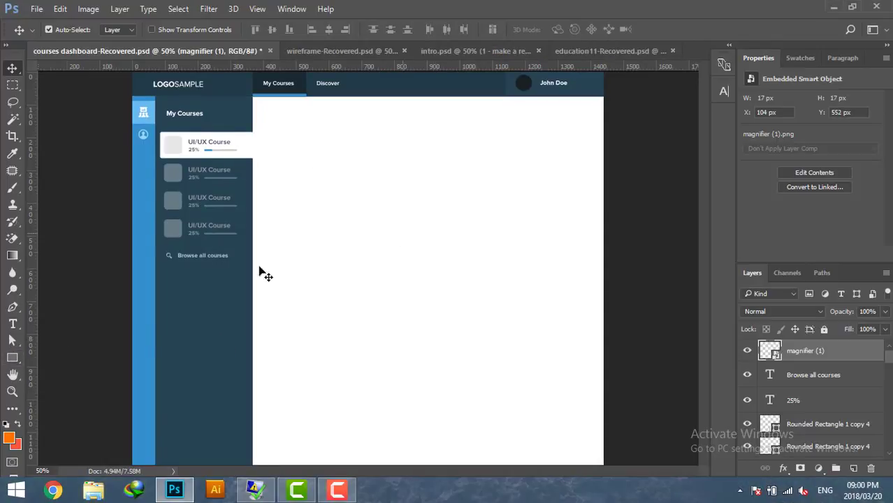
Step: Draw a 1024 × 320 px rectangle and position it at the top of the content area (X 392, Y 102)
{"action": "left_click", "coordinate": [11, 357]}
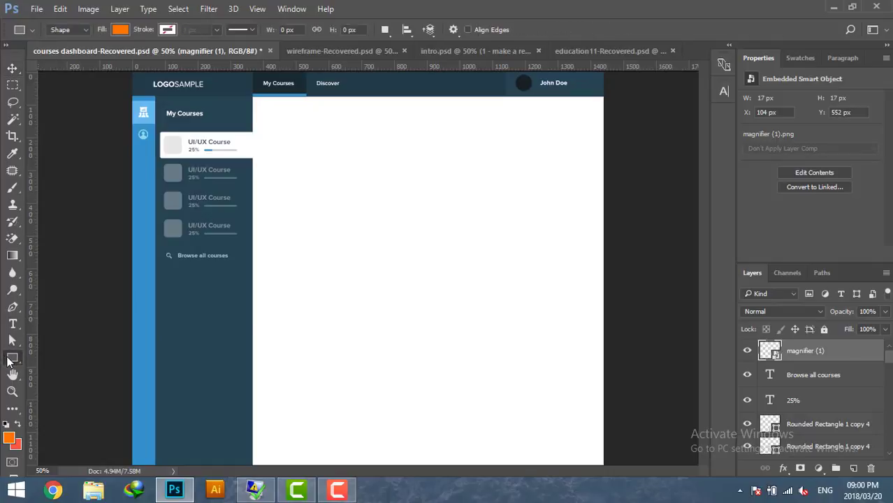
{"action": "left_click", "coordinate": [433, 205]}
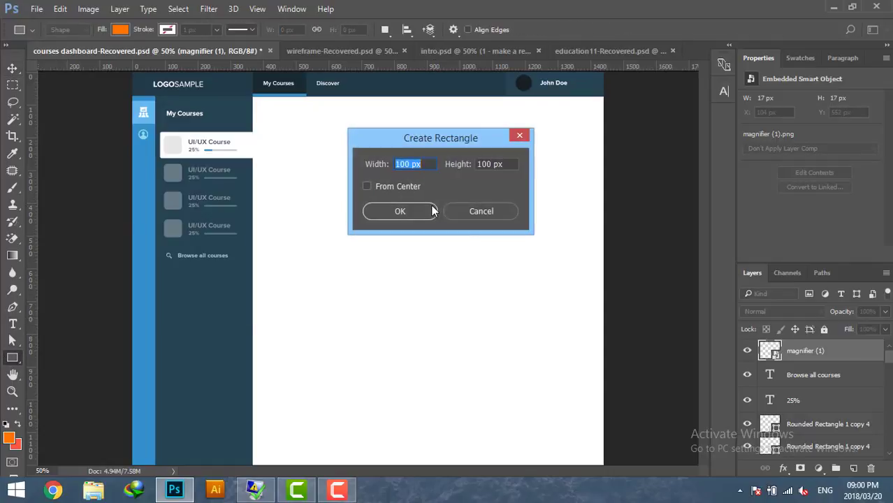
{"action": "type", "text": "1"}
{"action": "type", "text": "320"}
{"action": "left_click", "coordinate": [395, 212]}
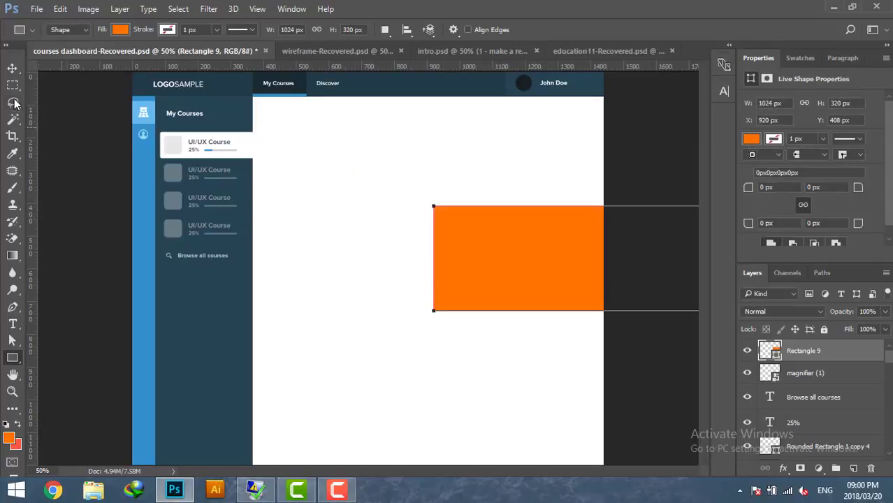
{"action": "key", "text": "v"}
{"action": "left_click_drag", "start_coordinate": [454, 257], "coordinate": [284, 151]}
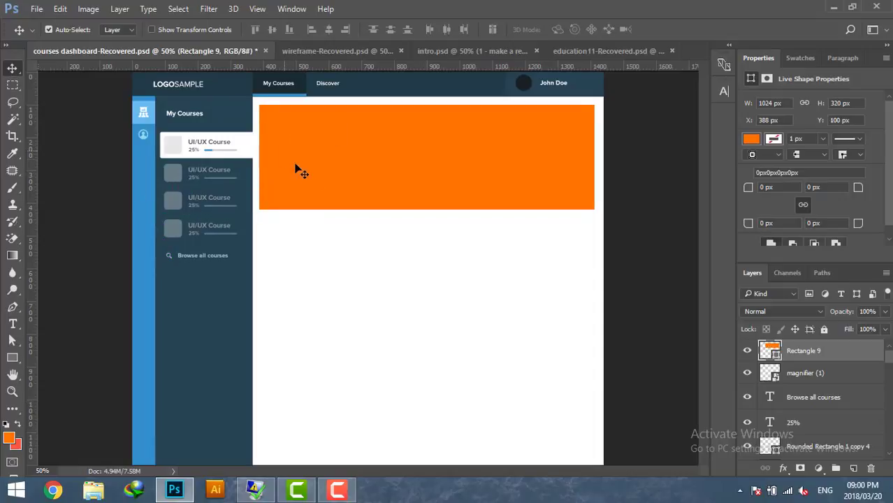
{"action": "key", "text": "Left"}
{"action": "key", "text": "Left"}
{"action": "key", "text": "Left"}
{"action": "key", "text": "Up"}
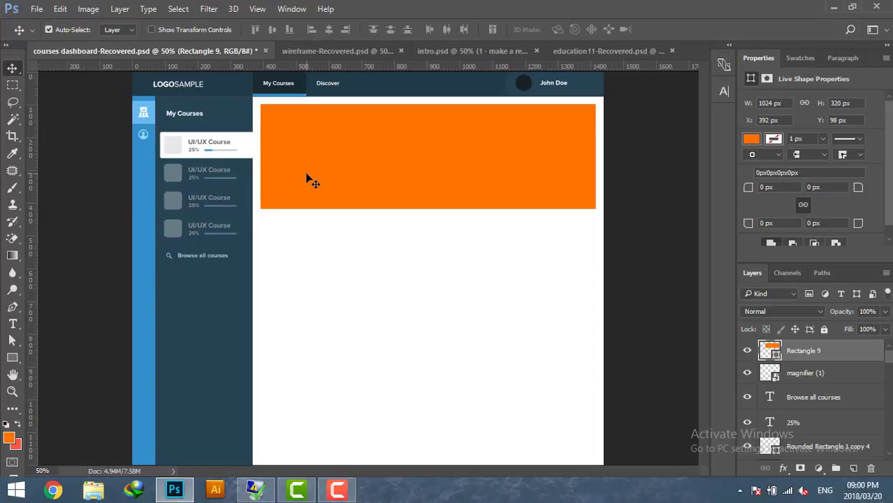
{"action": "key", "text": "Down"}
{"action": "key", "text": "Down"}
{"action": "key", "text": "Down"}
{"action": "key", "text": "Up"}
{"action": "key", "text": "Down"}
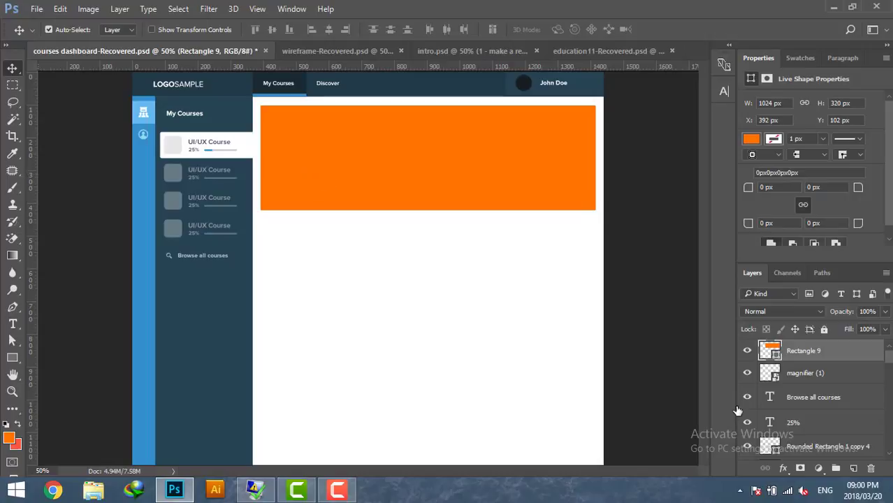
Step: Fill the banner rectangle light grey #f8f8f8
{"action": "double_click", "coordinate": [770, 353]}
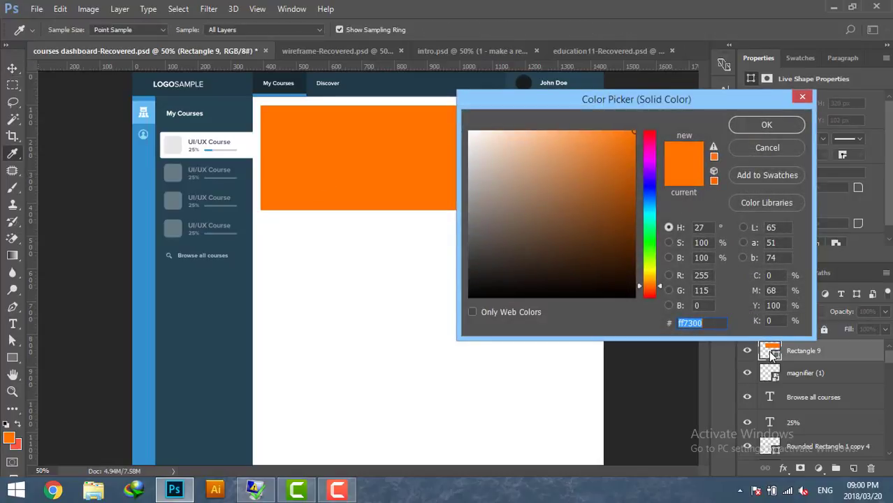
{"action": "type", "text": "f8"}
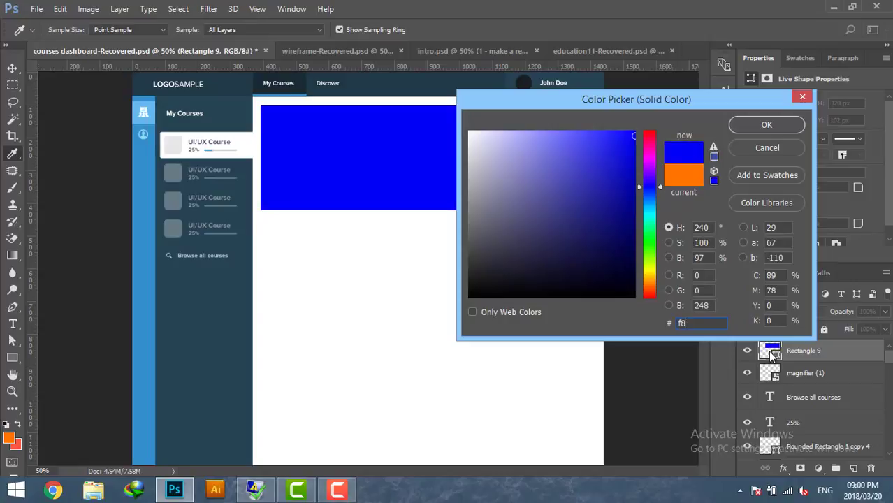
{"action": "type", "text": "f8f"}
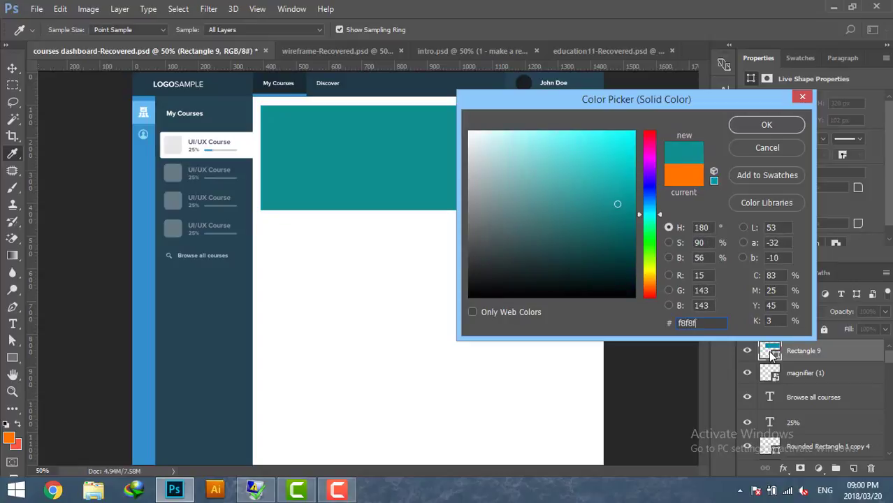
{"action": "type", "text": "8"}
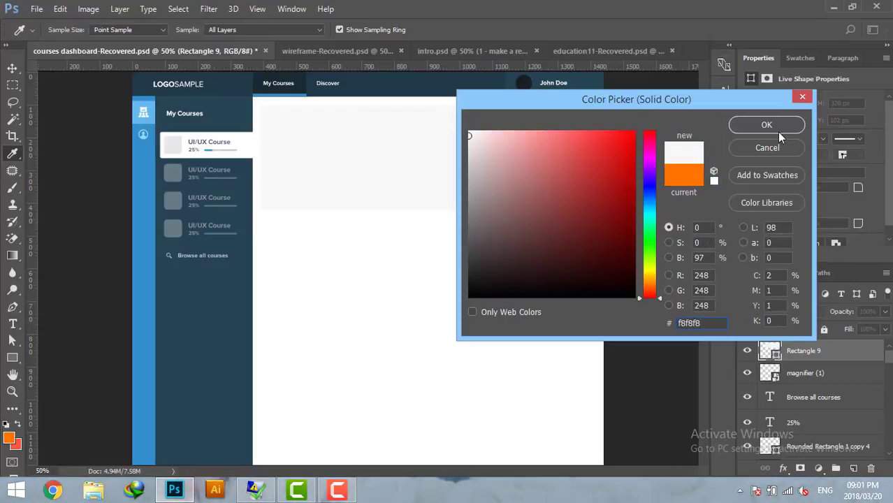
{"action": "left_click", "coordinate": [775, 126]}
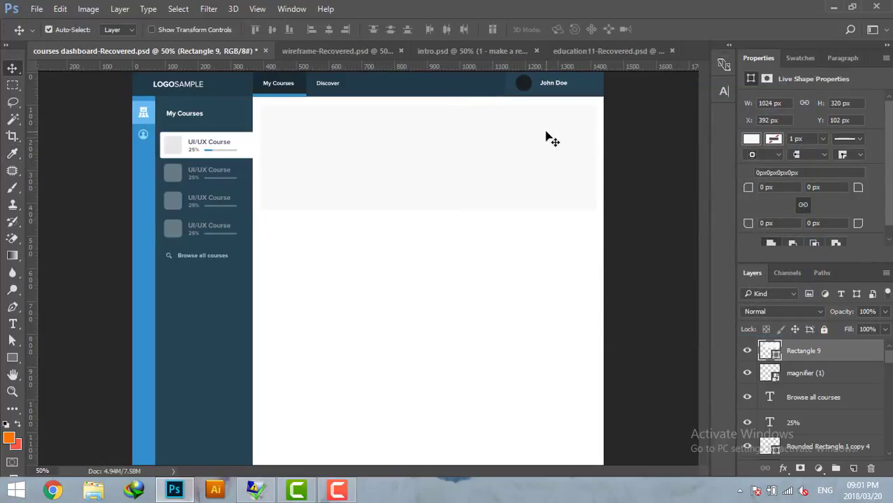
Step: Place the question-mark icon at X 1157, Y 128 and start a text line beside it
{"action": "left_click", "coordinate": [830, 7]}
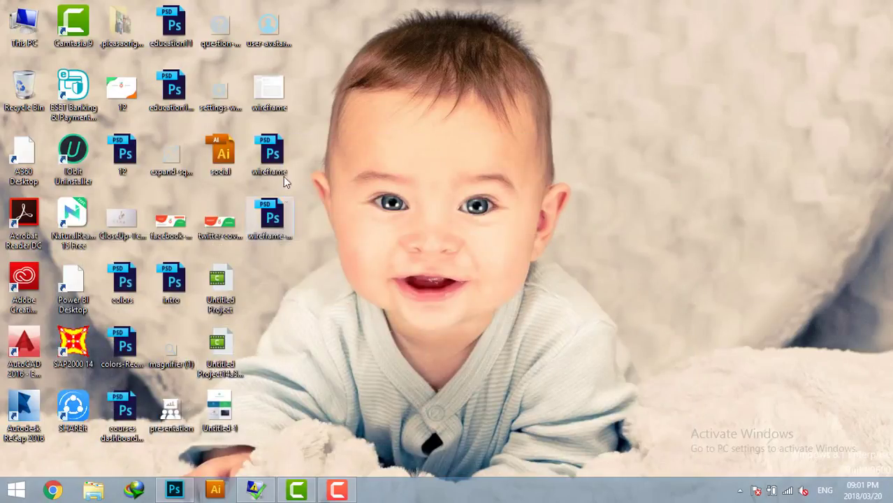
{"action": "left_click", "coordinate": [224, 30]}
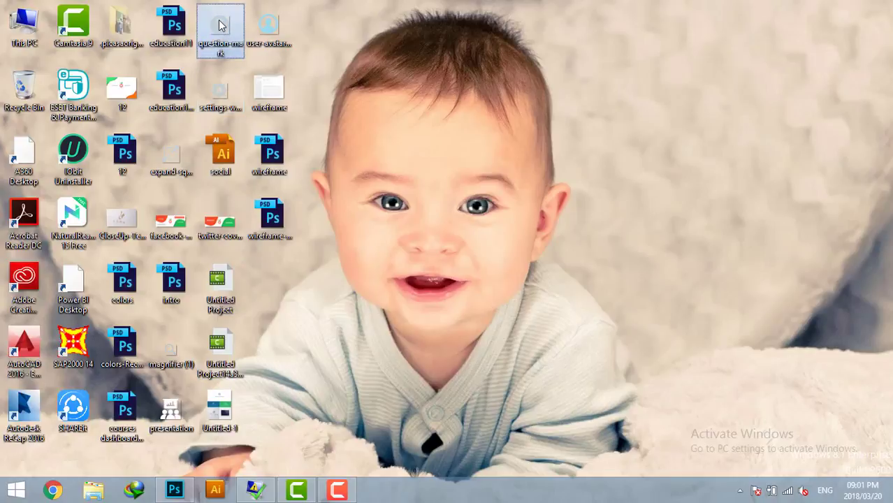
{"action": "mouse_move", "coordinate": [219, 26]}
{"action": "left_mouse_down"}
{"action": "mouse_move", "coordinate": [178, 485]}
{"action": "mouse_move", "coordinate": [449, 176]}
{"action": "mouse_move", "coordinate": [368, 269]}
{"action": "mouse_move", "coordinate": [515, 119]}
{"action": "left_mouse_up"}
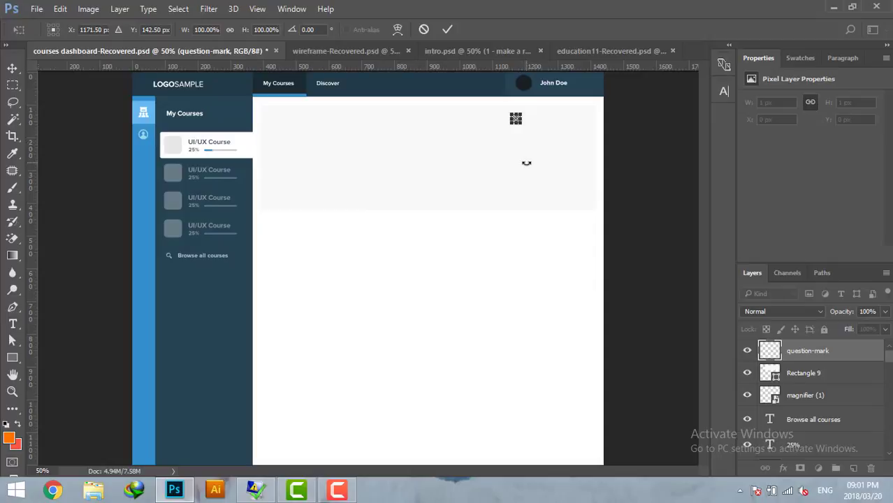
{"action": "key", "text": "Return"}
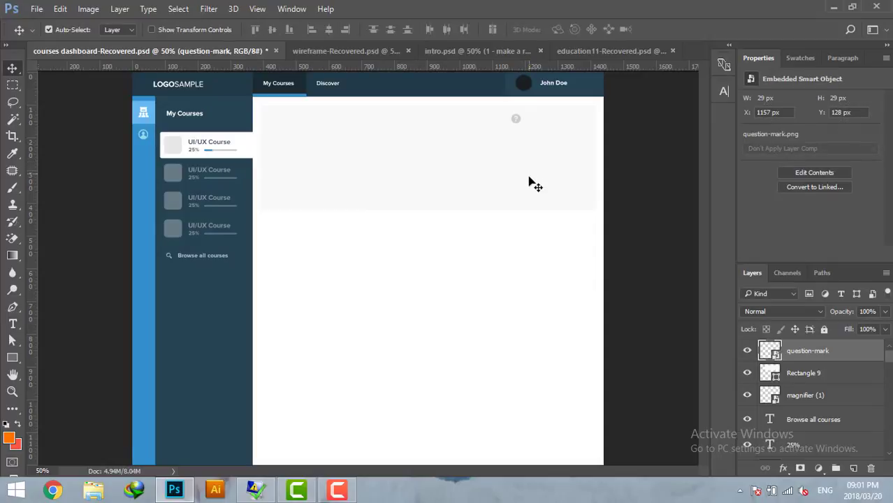
{"action": "left_click", "coordinate": [12, 323]}
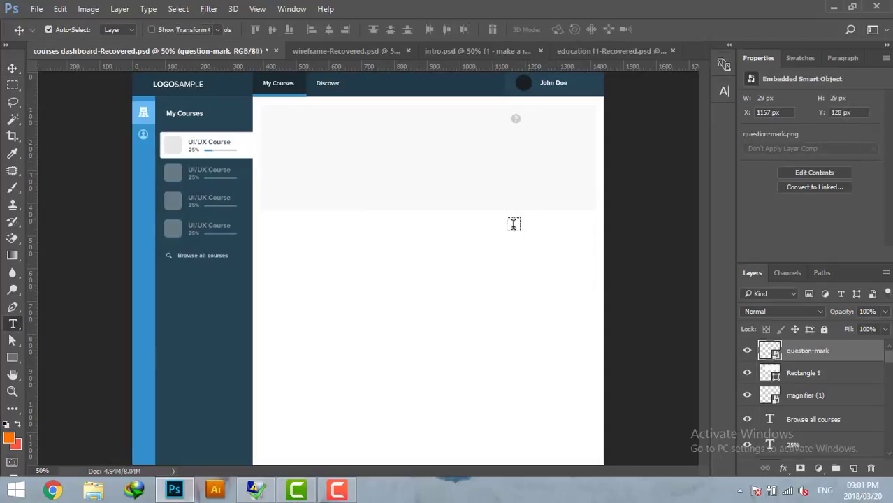
{"action": "left_click", "coordinate": [527, 121]}
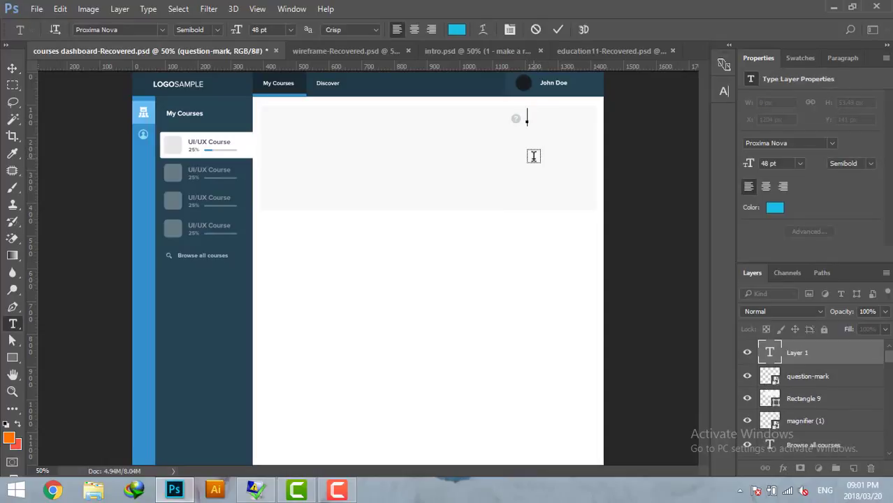
Step: Type 'HELP' and make it 21 pt bold
{"action": "type", "text": "H"}
{"action": "type", "text": "ELP"}
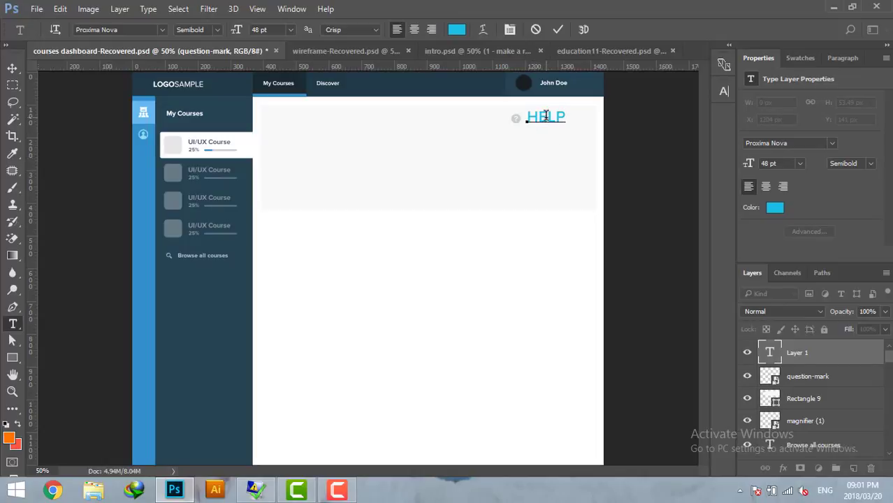
{"action": "double_click", "coordinate": [547, 116]}
{"action": "left_click", "coordinate": [763, 162]}
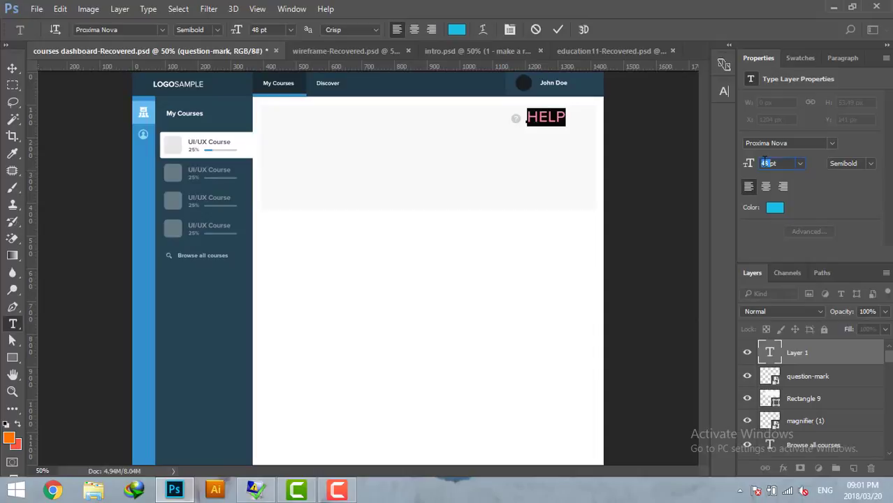
{"action": "type", "text": "21"}
{"action": "left_click", "coordinate": [871, 163]}
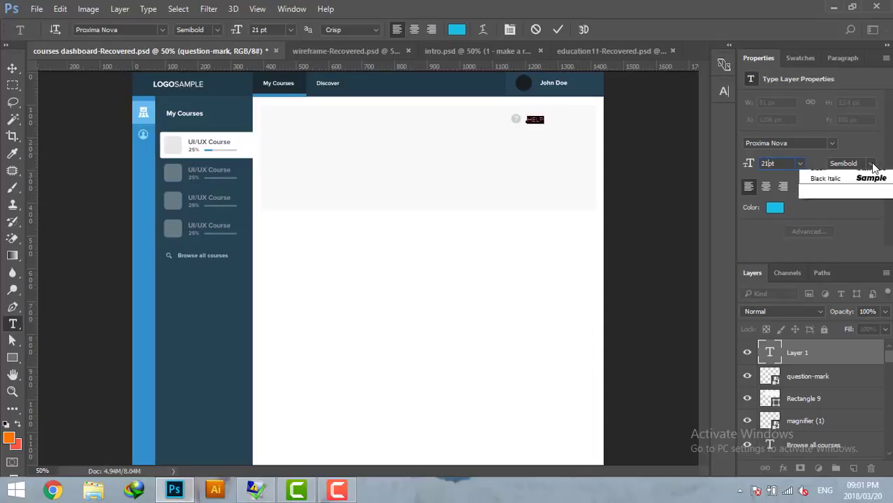
{"action": "left_click", "coordinate": [833, 259]}
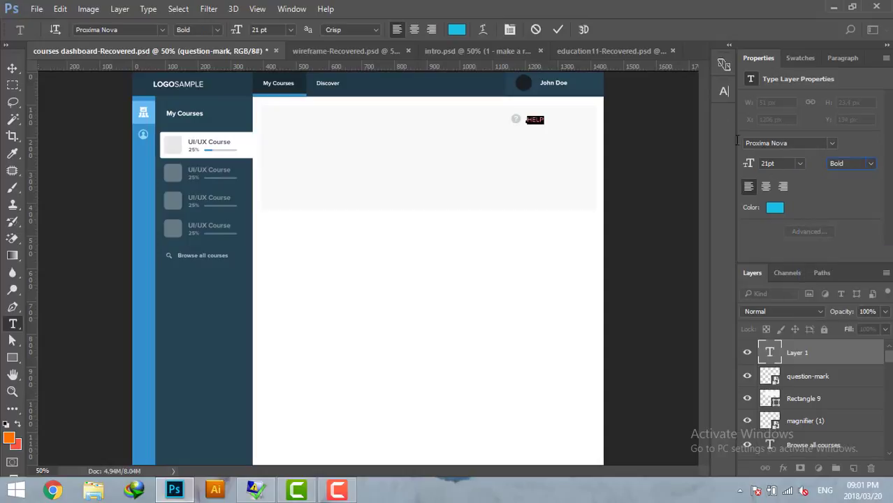
Step: Colour the Help label #9aa8aa and align it beside the question-mark icon
{"action": "left_click", "coordinate": [724, 91]}
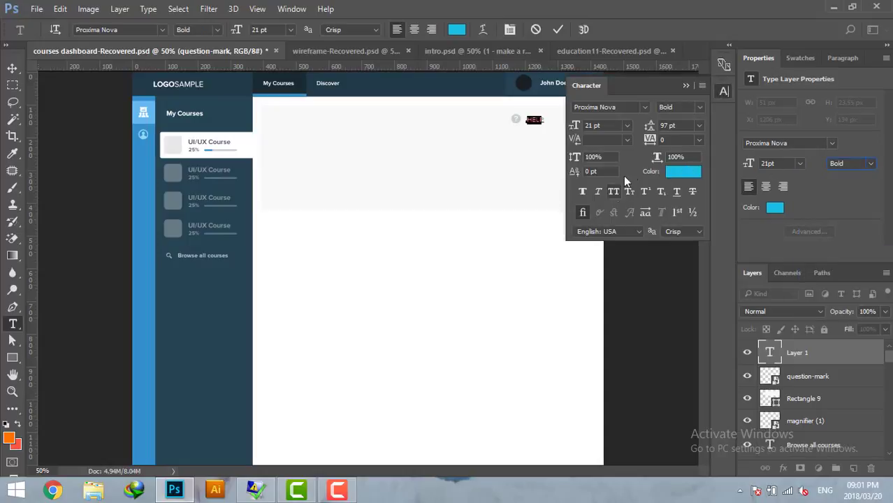
{"action": "type", "text": "Help"}
{"action": "left_click", "coordinate": [675, 172]}
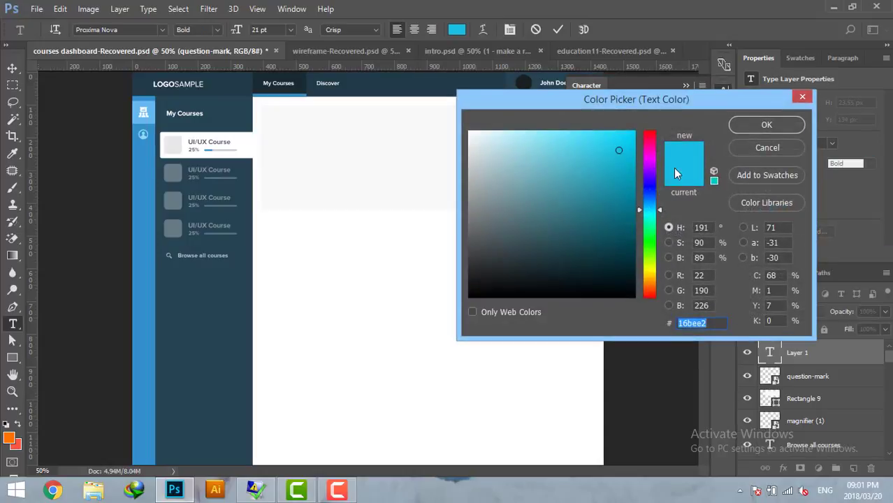
{"action": "type", "text": "9aa"}
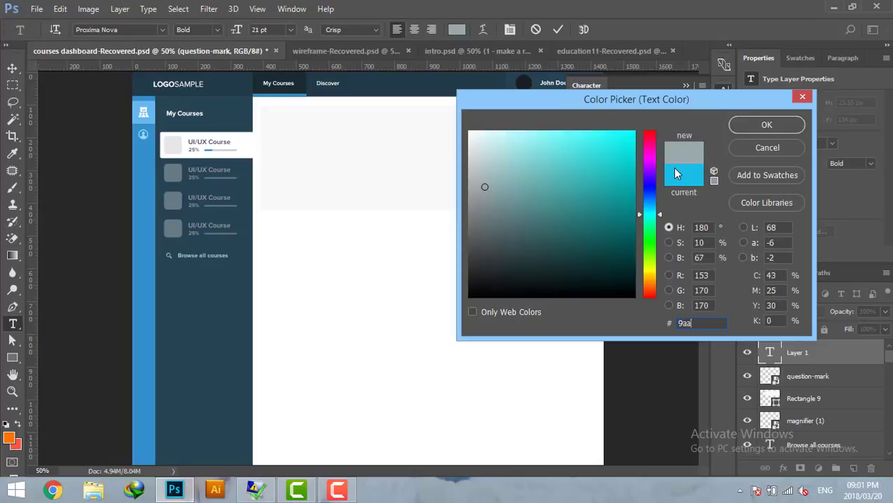
{"action": "type", "text": "8aa"}
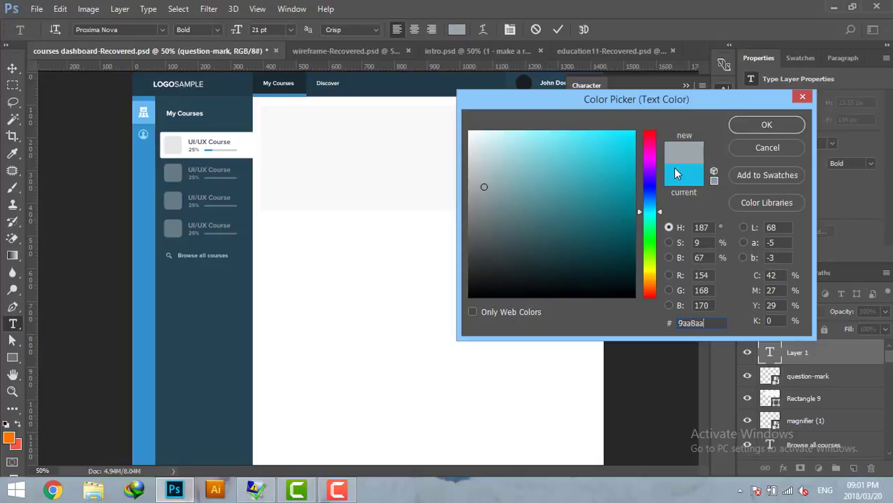
{"action": "left_click", "coordinate": [783, 130]}
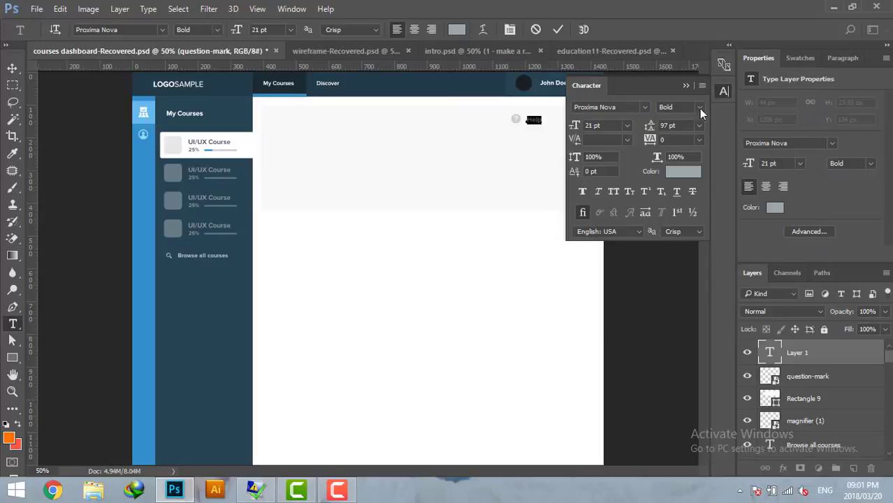
{"action": "left_click", "coordinate": [723, 92]}
{"action": "left_click", "coordinate": [11, 68]}
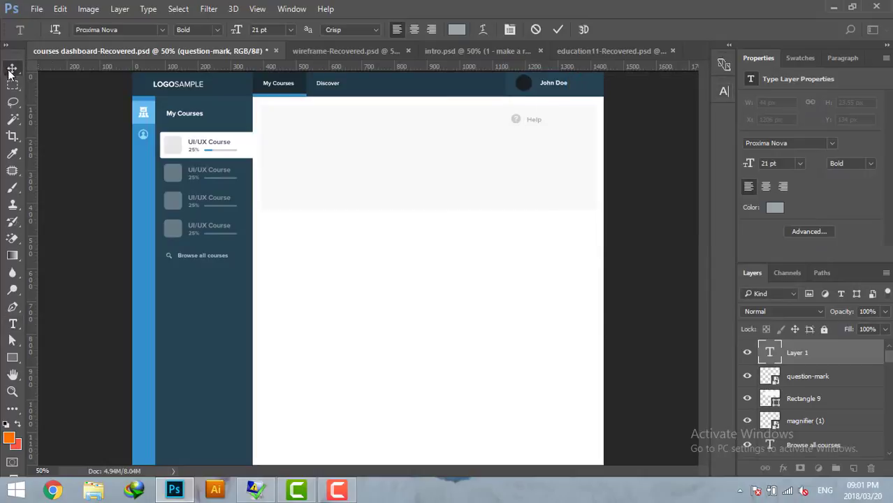
{"action": "left_click_drag", "start_coordinate": [538, 124], "coordinate": [536, 120]}
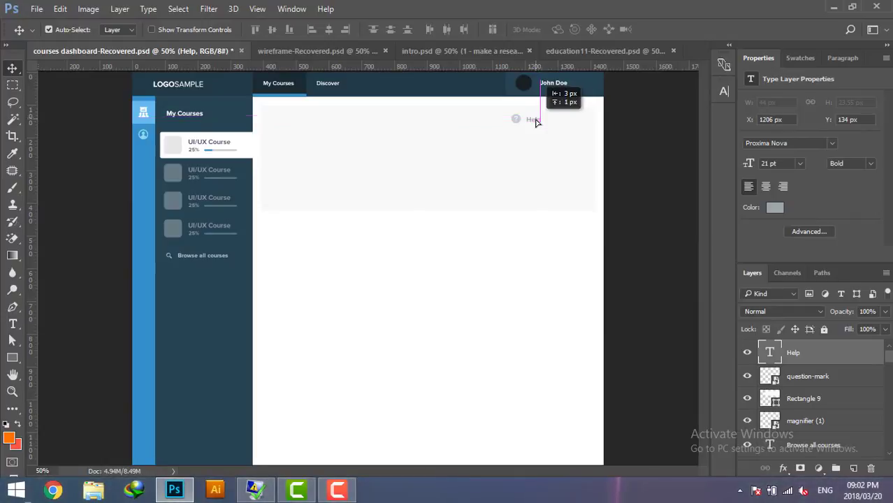
{"action": "left_click_drag", "start_coordinate": [536, 120], "coordinate": [535, 120]}
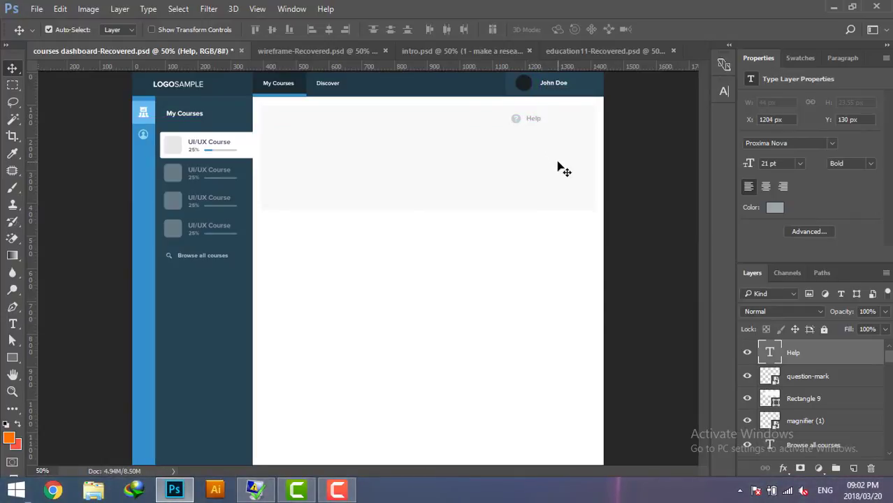
Step: Place the 27 × 27 px expand-square icon right of the Help label
{"action": "left_click", "coordinate": [852, 7]}
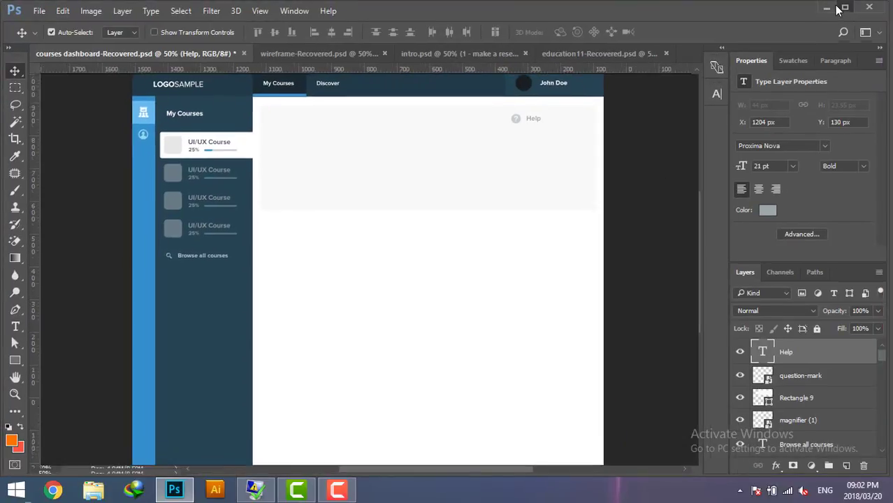
{"action": "left_click", "coordinate": [826, 7]}
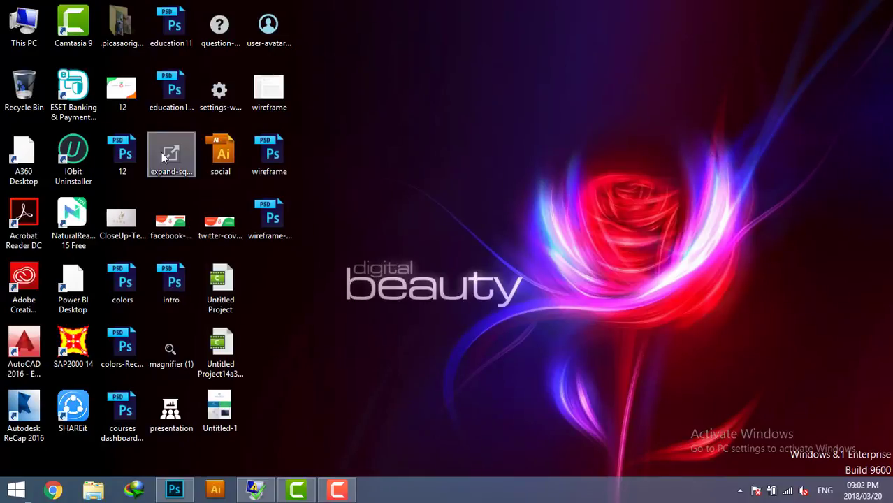
{"action": "mouse_move", "coordinate": [168, 155]}
{"action": "left_mouse_down"}
{"action": "mouse_move", "coordinate": [194, 494]}
{"action": "mouse_move", "coordinate": [538, 195]}
{"action": "mouse_move", "coordinate": [479, 253]}
{"action": "left_mouse_up"}
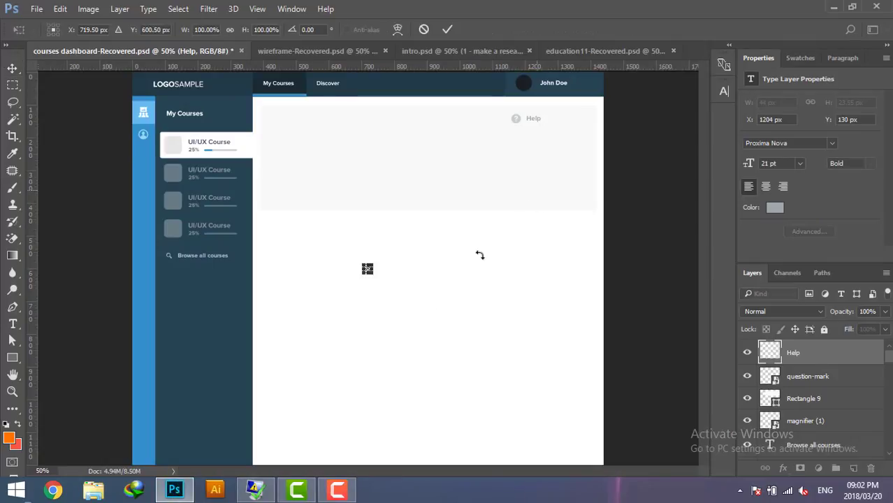
{"action": "left_click_drag", "start_coordinate": [366, 269], "coordinate": [474, 208]}
{"action": "left_click_drag", "start_coordinate": [516, 183], "coordinate": [555, 120]}
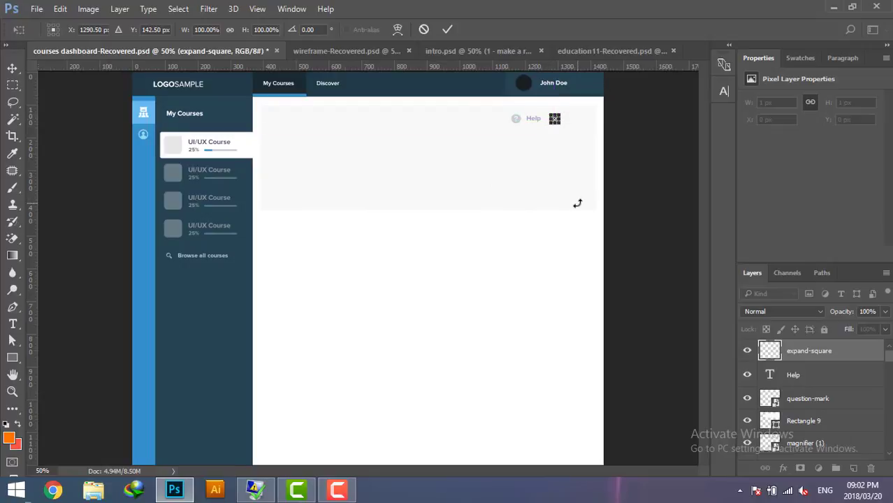
{"action": "key", "text": "Return"}
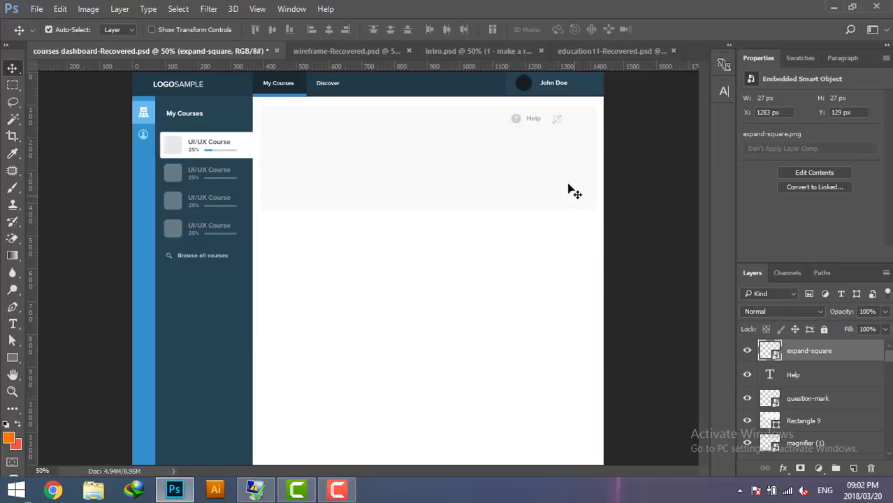
Step: Marquee-select the Help group, then reselect just the Help text layer
{"action": "mouse_move", "coordinate": [601, 111]}
{"action": "left_mouse_down"}
{"action": "mouse_move", "coordinate": [514, 137]}
{"action": "mouse_move", "coordinate": [528, 144]}
{"action": "mouse_move", "coordinate": [506, 121]}
{"action": "left_mouse_up"}
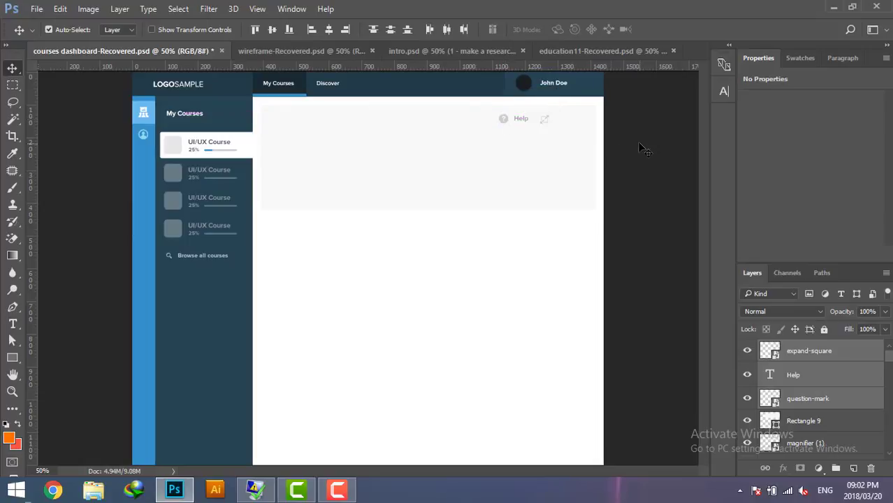
{"action": "left_click", "coordinate": [637, 150]}
{"action": "left_click", "coordinate": [525, 119]}
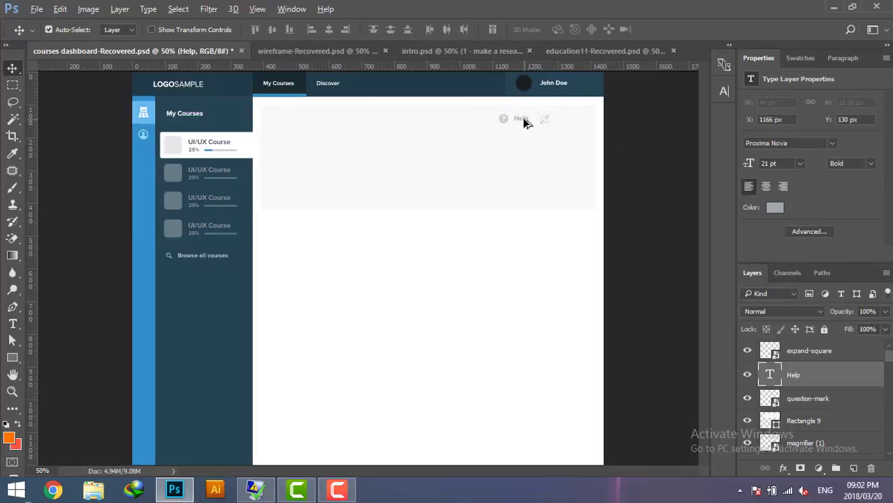
Step: Duplicate Help beside the expand icon, retype it 'Content focus', and select the whole group
{"action": "left_click_drag", "start_coordinate": [524, 122], "coordinate": [570, 120]}
{"action": "double_click", "coordinate": [770, 375]}
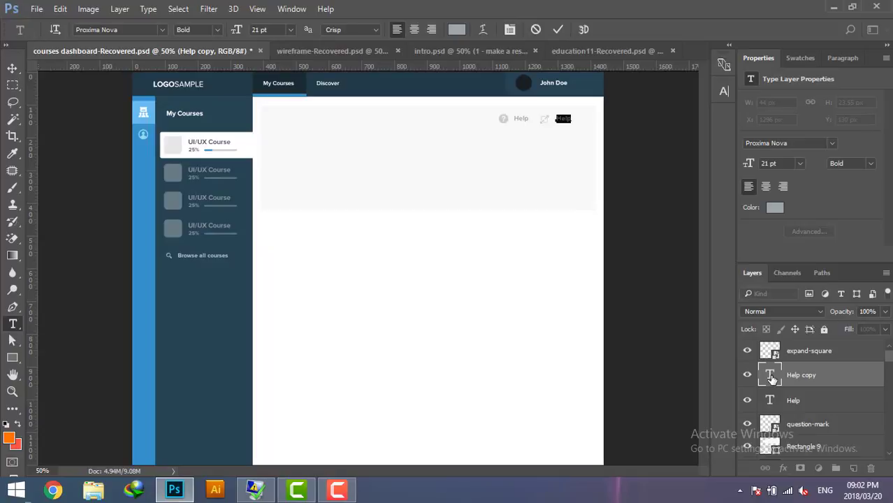
{"action": "key", "text": "BackSpace"}
{"action": "type", "text": "Content"}
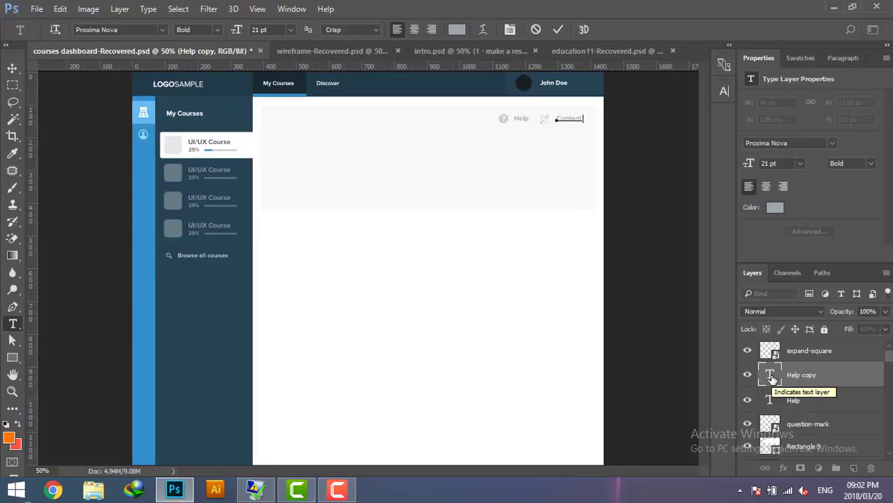
{"action": "type", "text": " focus"}
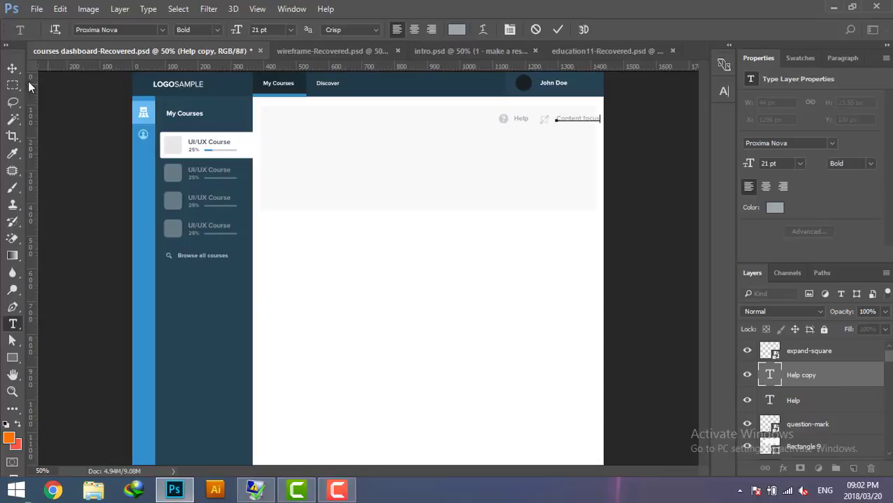
{"action": "left_click", "coordinate": [11, 68]}
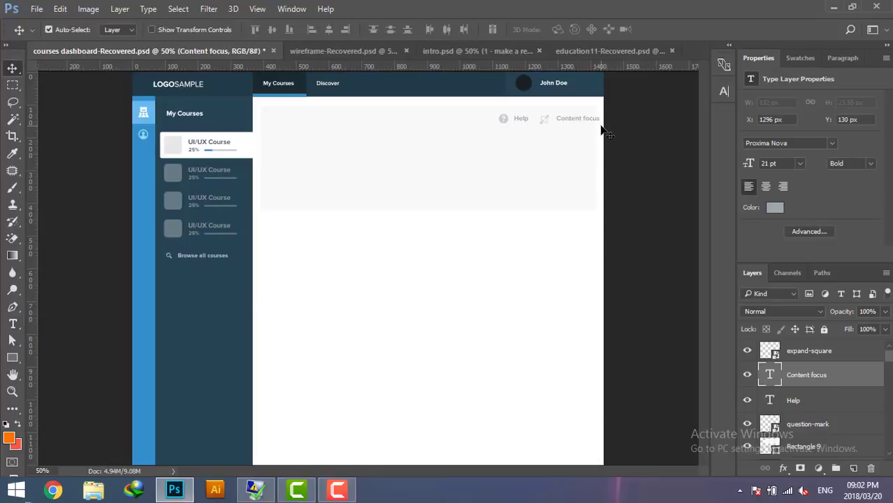
{"action": "left_click_drag", "start_coordinate": [605, 132], "coordinate": [487, 120]}
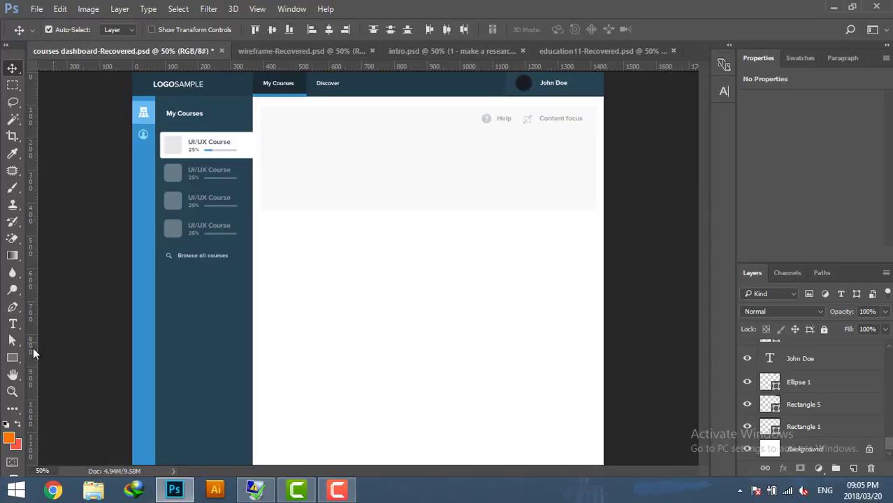
Step: Create a 46 × 46 px rectangle with the Rectangle tool
{"action": "left_click", "coordinate": [13, 358]}
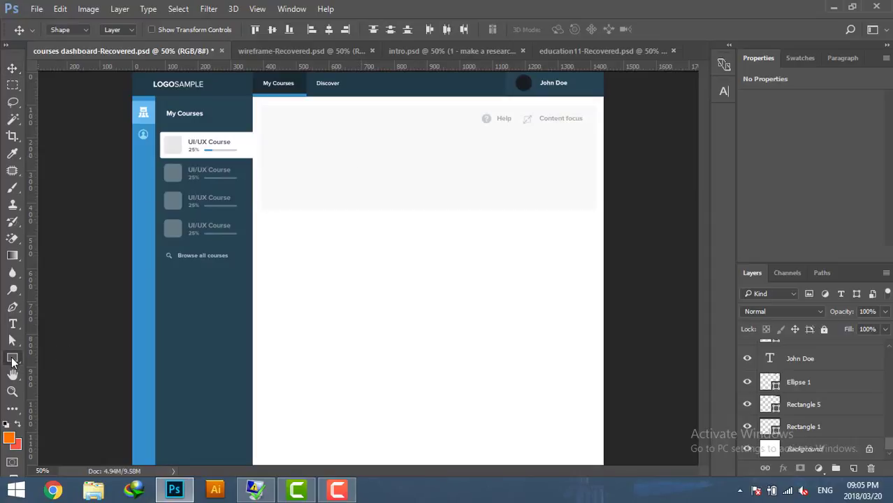
{"action": "left_click", "coordinate": [281, 119]}
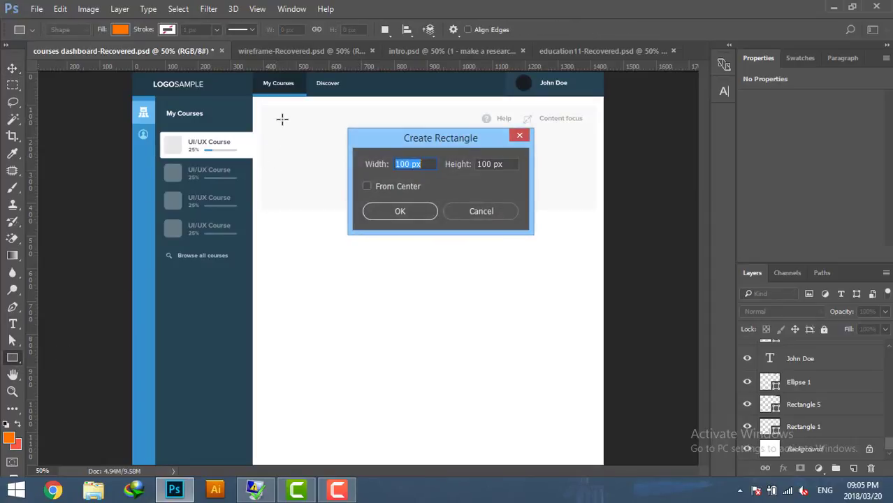
{"action": "type", "text": "46"}
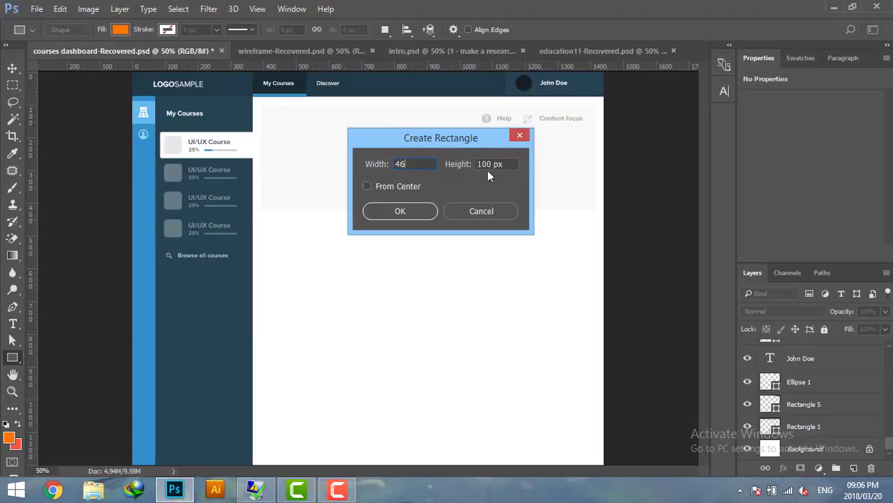
{"action": "double_click", "coordinate": [489, 164]}
{"action": "type", "text": "46"}
{"action": "key", "text": "Return"}
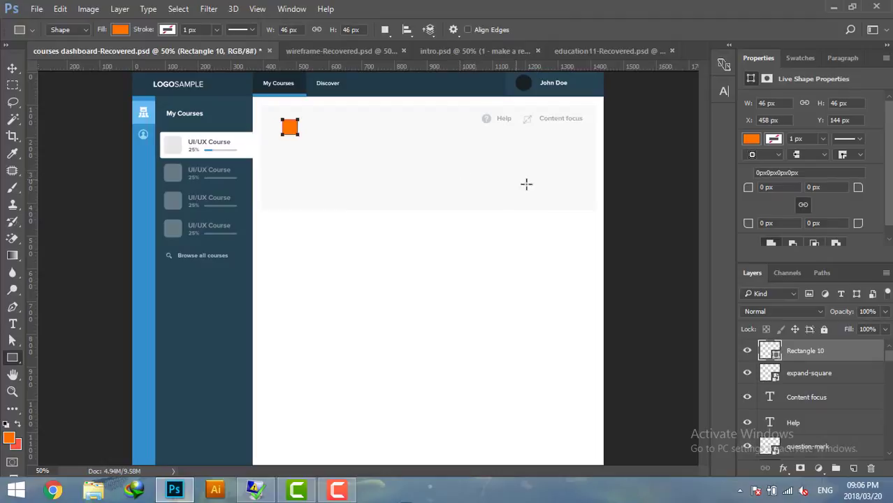
Step: Fill the square with #e6ebec and move it to the banner's top-left corner
{"action": "double_click", "coordinate": [771, 351]}
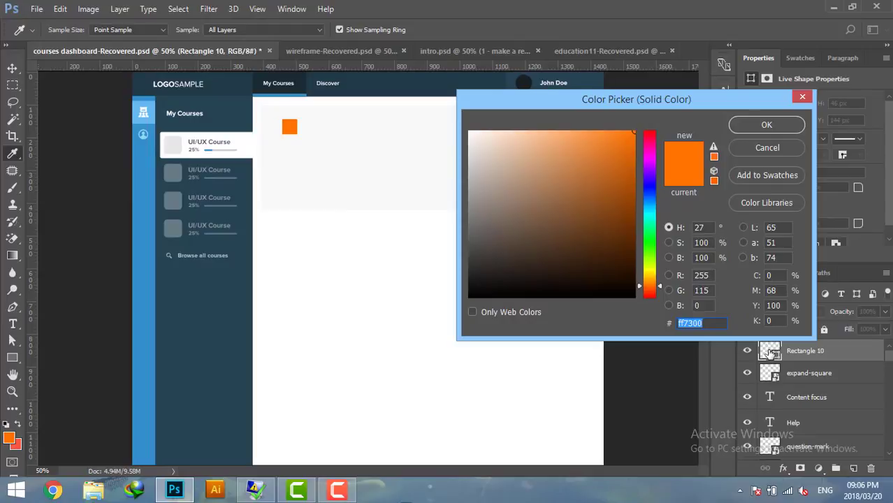
{"action": "type", "text": "e6"}
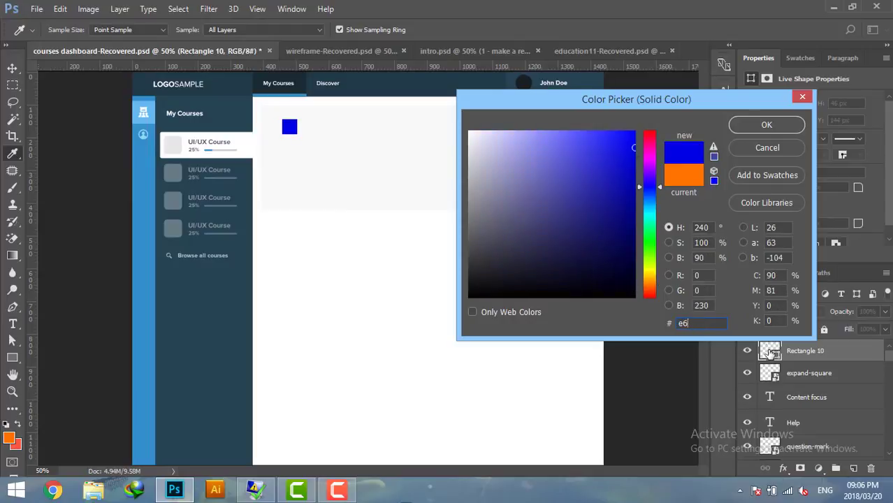
{"action": "type", "text": "eb"}
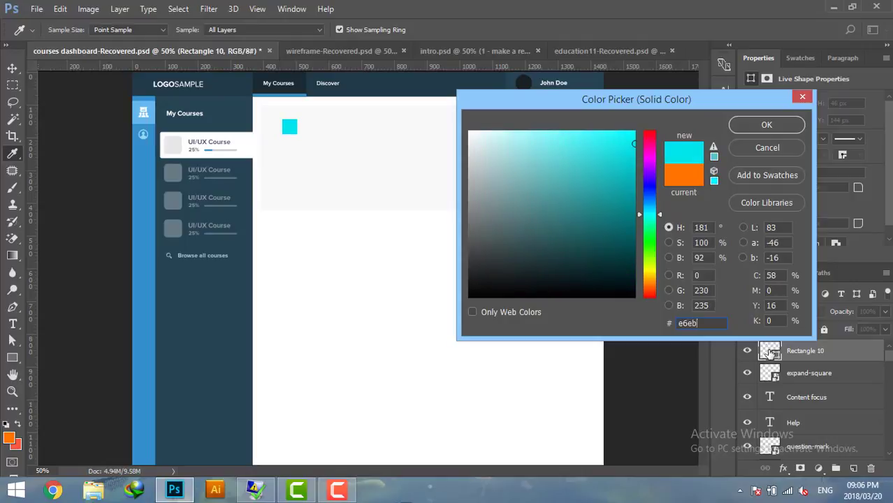
{"action": "type", "text": "ec"}
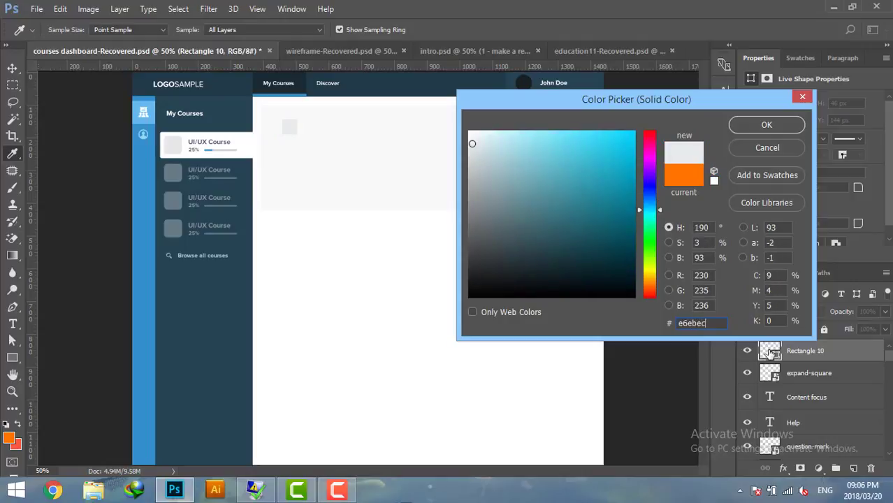
{"action": "left_click", "coordinate": [766, 125]}
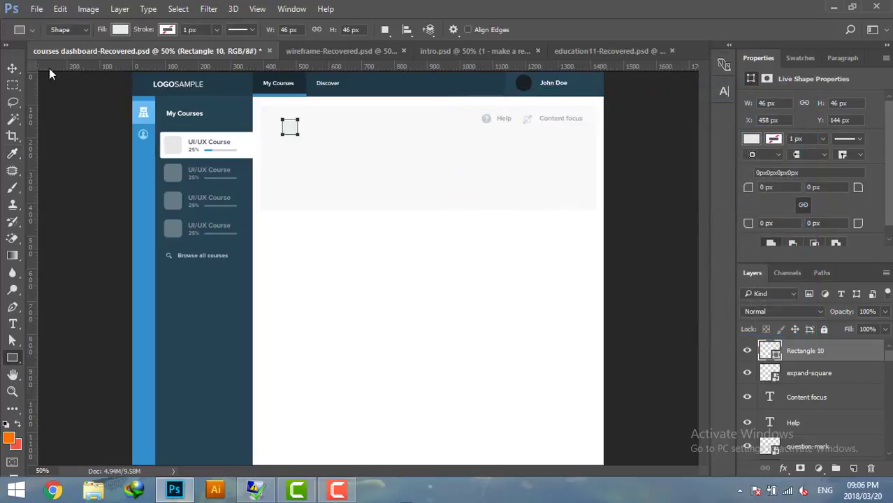
{"action": "left_click", "coordinate": [12, 67]}
{"action": "left_click_drag", "start_coordinate": [290, 131], "coordinate": [268, 122]}
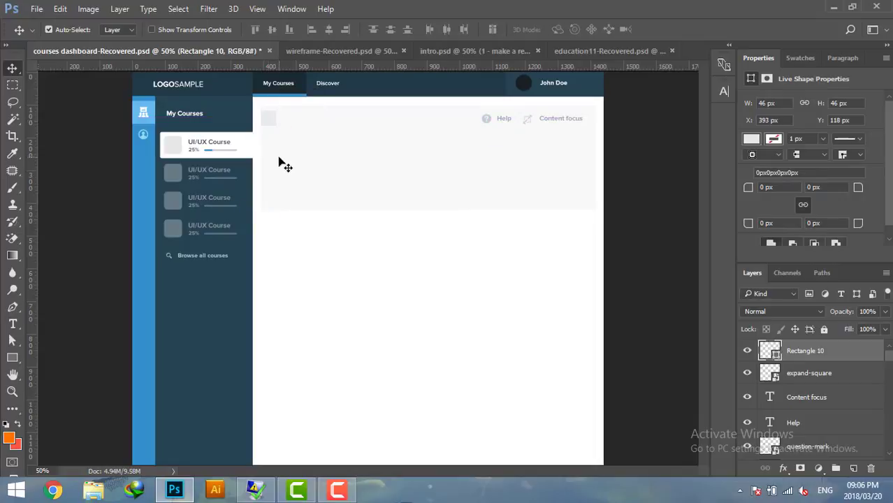
Step: Place the play-symbol image inside the grey square, nudged slightly left
{"action": "left_click", "coordinate": [833, 7]}
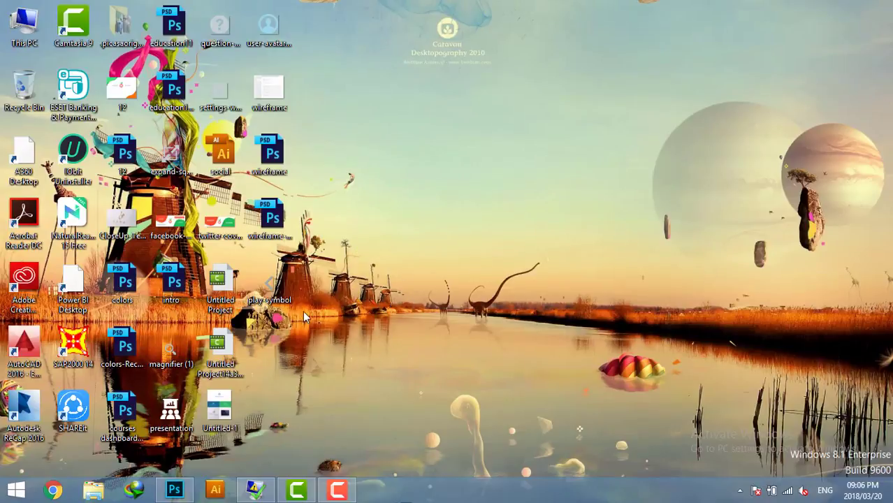
{"action": "mouse_move", "coordinate": [269, 287]}
{"action": "left_mouse_down"}
{"action": "mouse_move", "coordinate": [196, 472]}
{"action": "mouse_move", "coordinate": [304, 211]}
{"action": "left_mouse_up"}
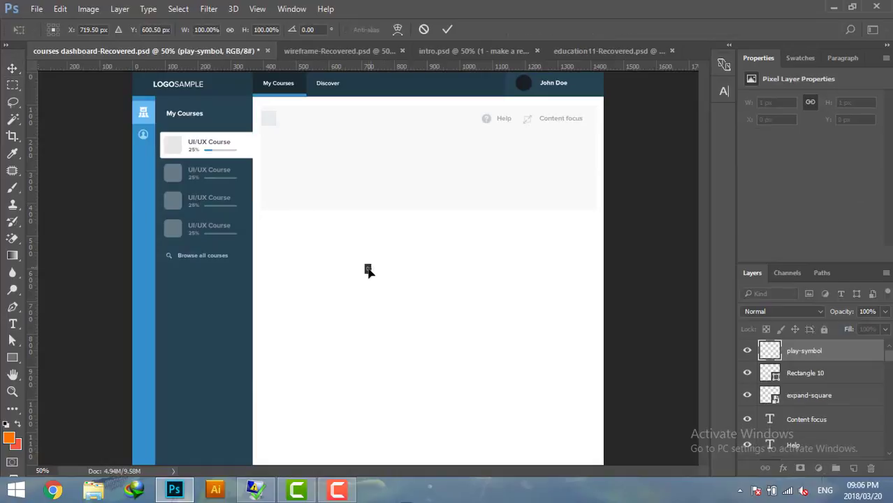
{"action": "left_click_drag", "start_coordinate": [368, 269], "coordinate": [269, 120]}
{"action": "key", "text": "Return"}
{"action": "key", "text": "Left"}
{"action": "key", "text": "Left"}
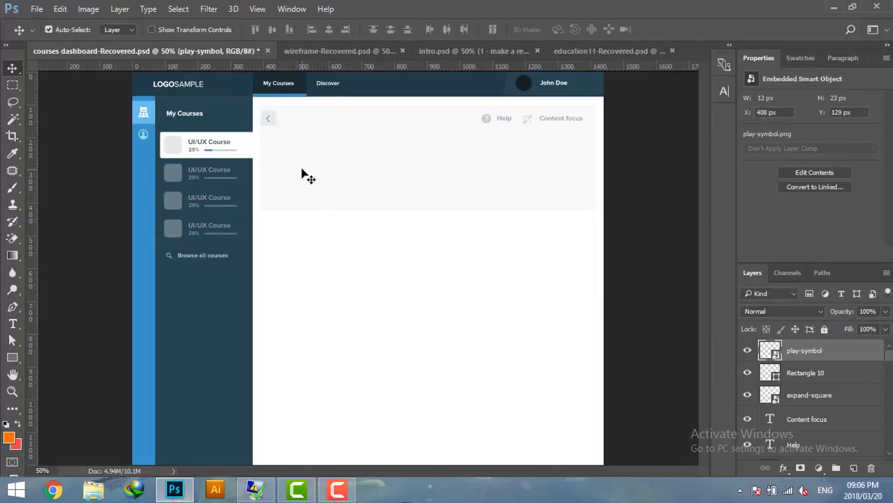
Step: Add a new layer and create a 90 × 90 px rectangle
{"action": "left_click", "coordinate": [853, 468]}
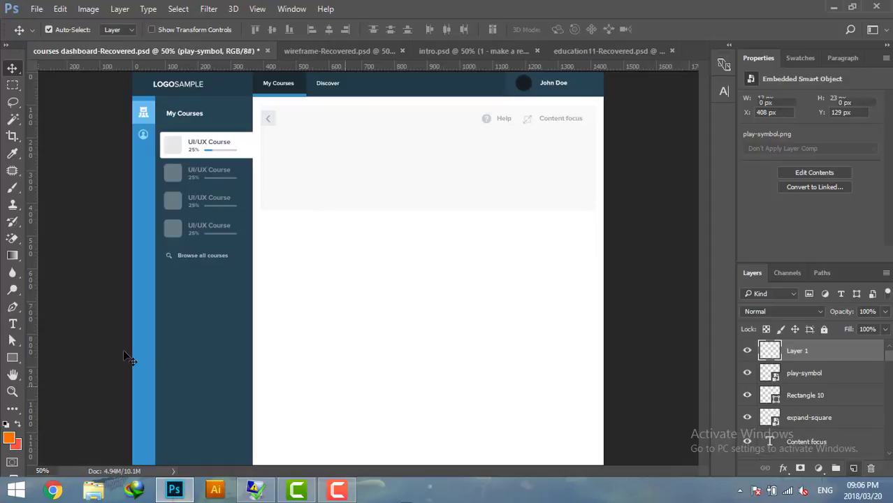
{"action": "left_click", "coordinate": [8, 363]}
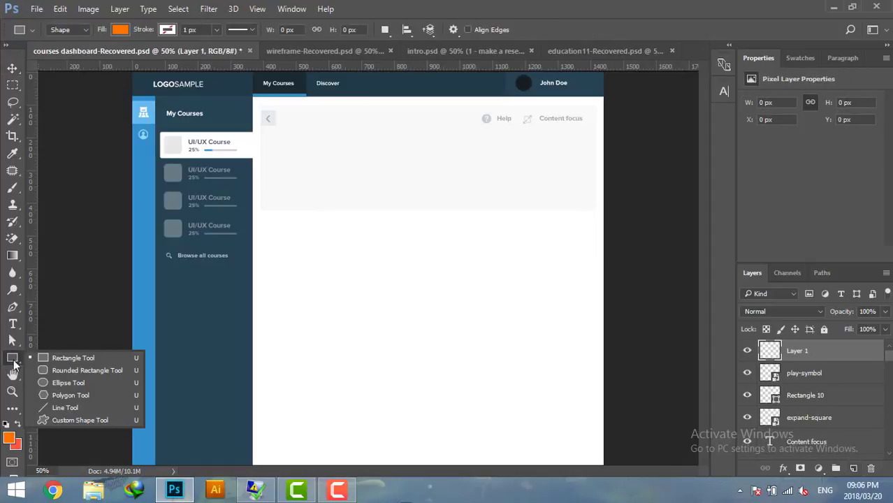
{"action": "left_click", "coordinate": [48, 359]}
{"action": "left_click", "coordinate": [291, 148]}
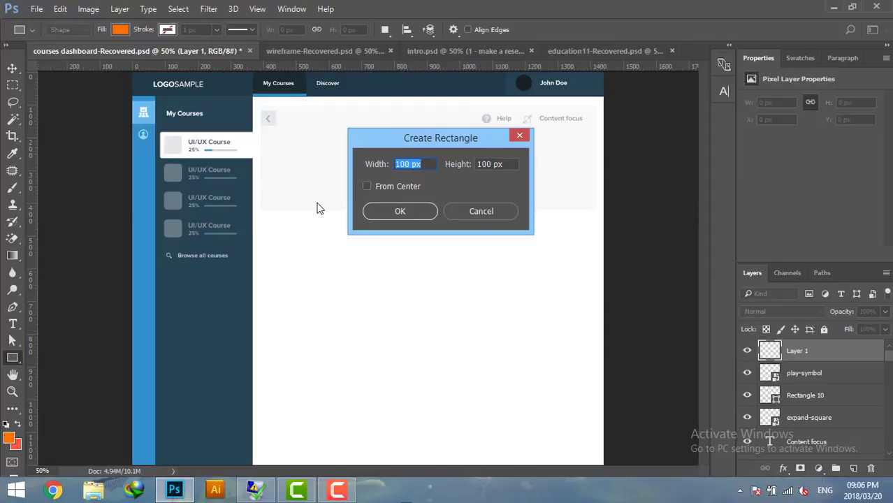
{"action": "type", "text": "90"}
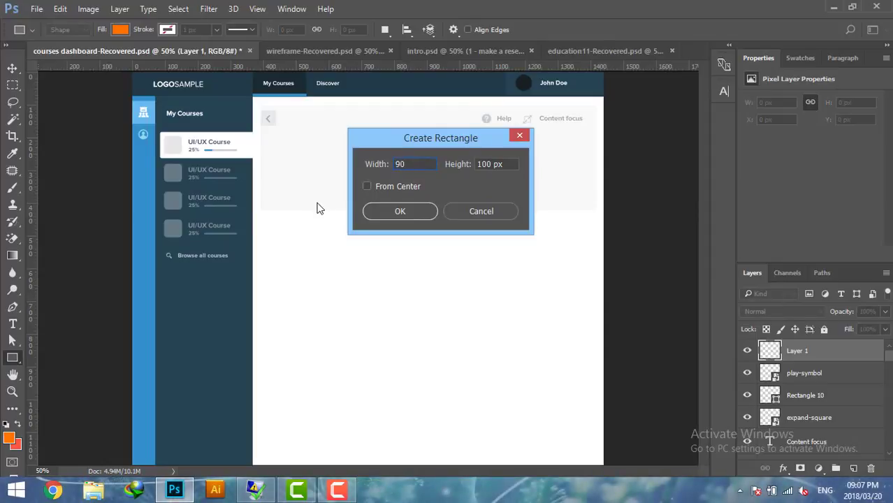
{"action": "key", "text": "Tab"}
{"action": "type", "text": "90"}
{"action": "left_click", "coordinate": [395, 214]}
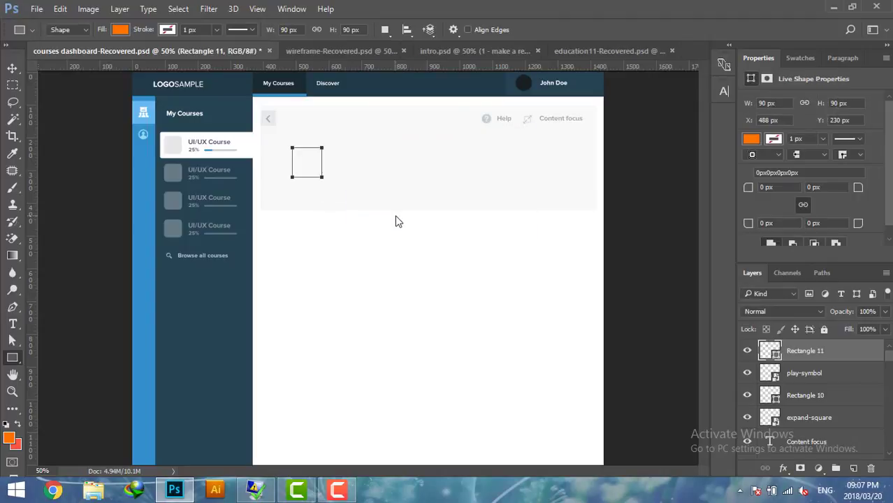
Step: Fill it with sampled light grey, round corners 10 px, and move it to X 439, Y 204
{"action": "double_click", "coordinate": [770, 352]}
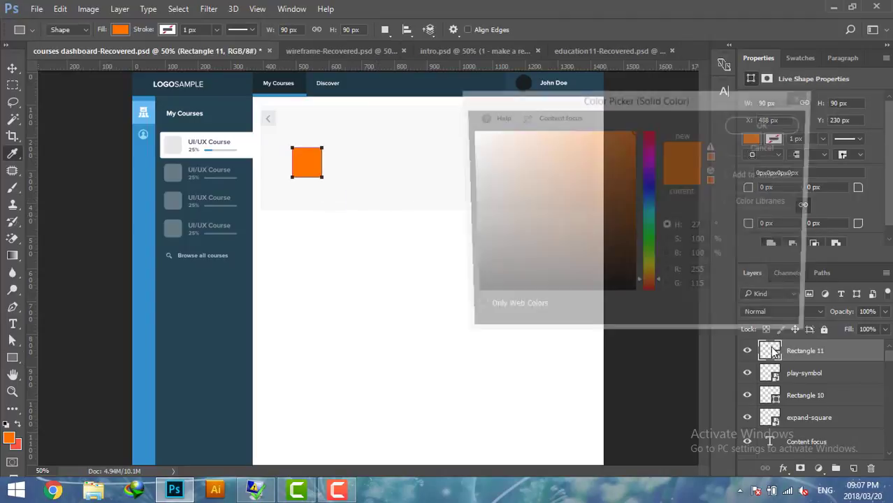
{"action": "left_click", "coordinate": [174, 143]}
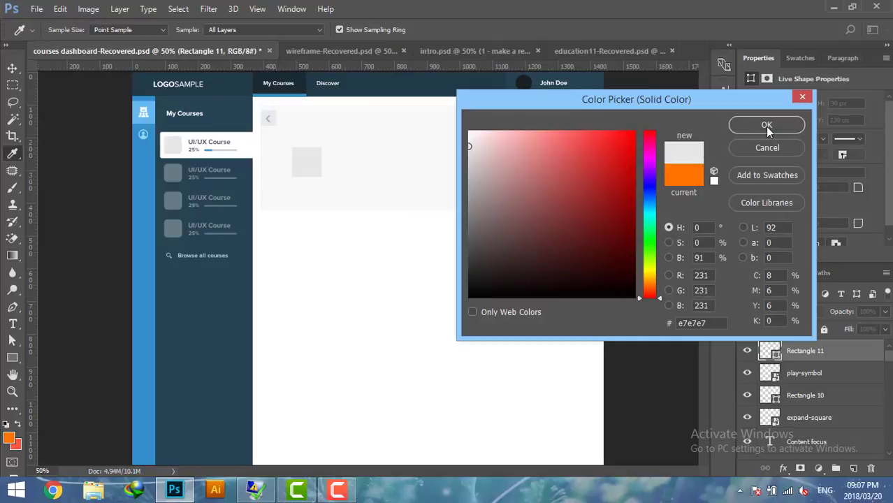
{"action": "key", "text": "Return"}
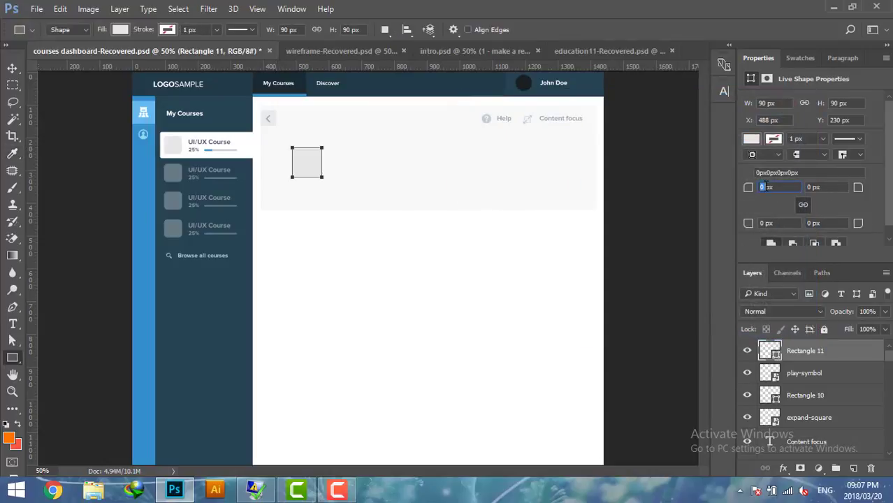
{"action": "type", "text": "10"}
{"action": "key", "text": "Return"}
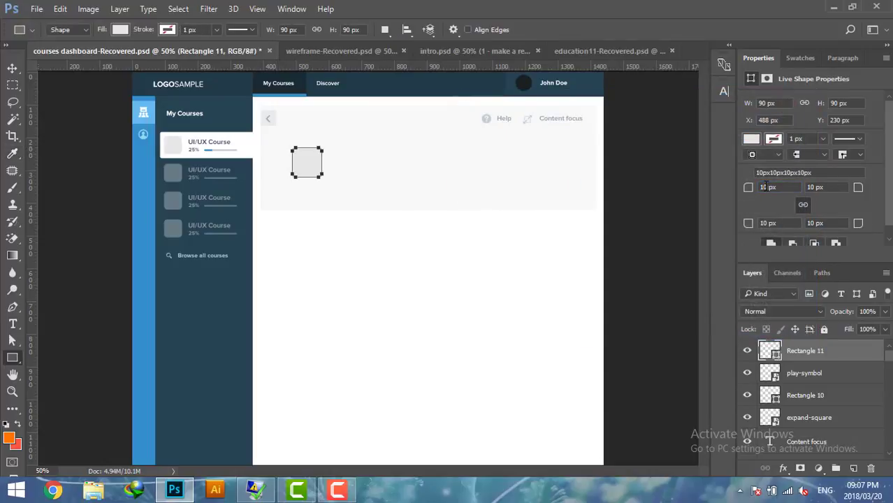
{"action": "left_click", "coordinate": [11, 68]}
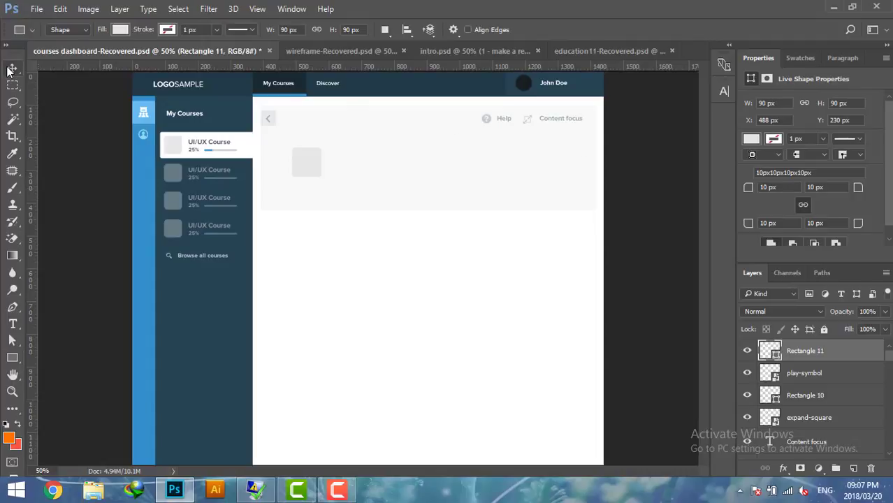
{"action": "left_click_drag", "start_coordinate": [299, 160], "coordinate": [280, 154]}
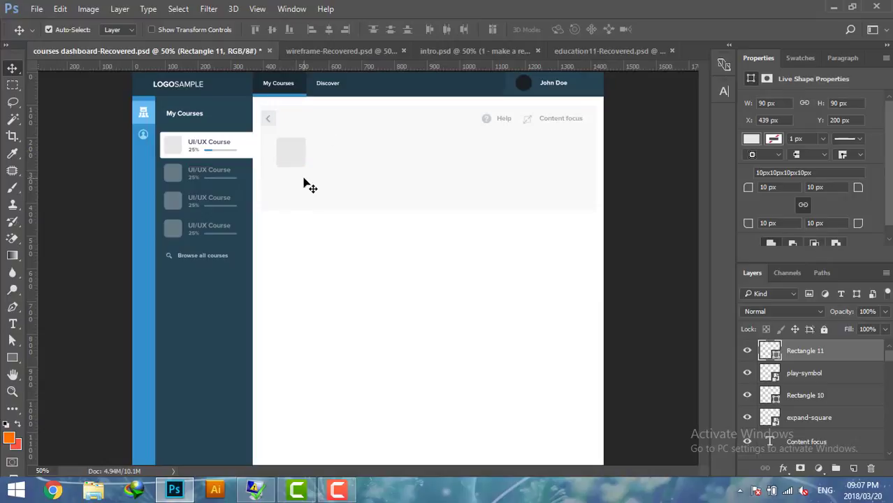
{"action": "key", "text": "Down"}
{"action": "key", "text": "Down"}
Step: Type the 'UI/UX Course' title beside the grey square
{"action": "left_click", "coordinate": [12, 324]}
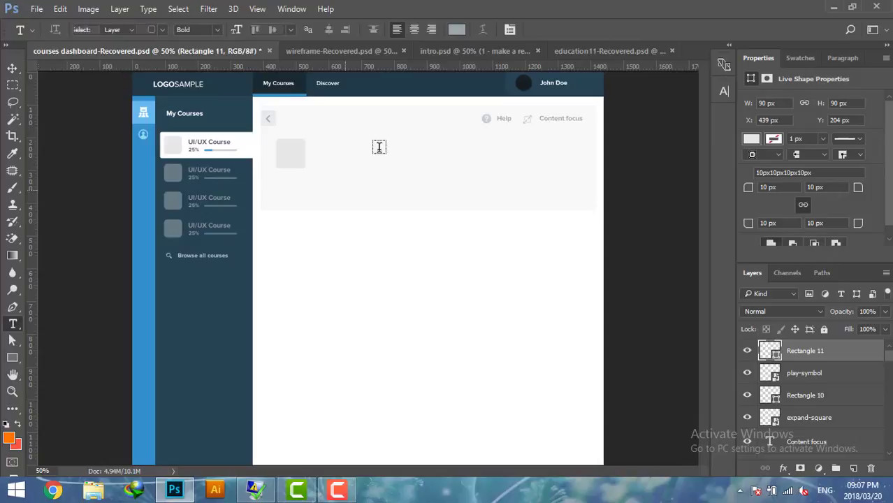
{"action": "left_click", "coordinate": [317, 146]}
{"action": "type", "text": "UI/UX Course"}
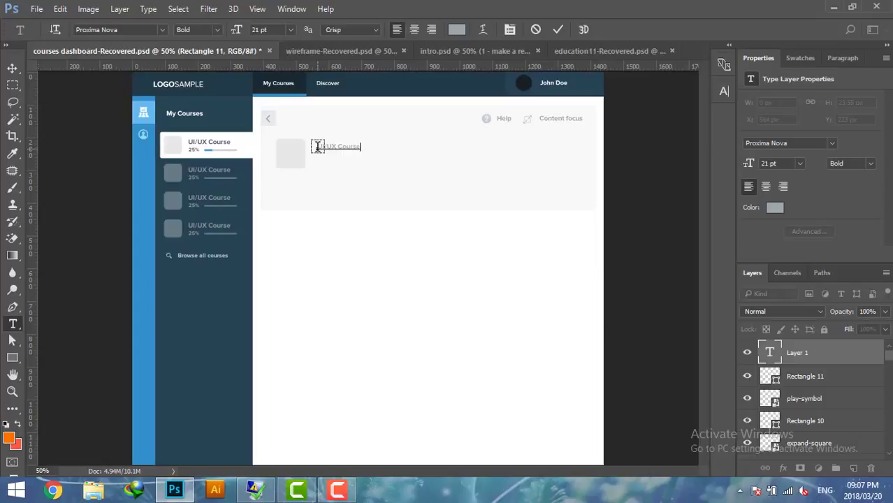
{"action": "key", "text": "ctrl+Return"}
{"action": "left_click_drag", "start_coordinate": [317, 147], "coordinate": [360, 147]}
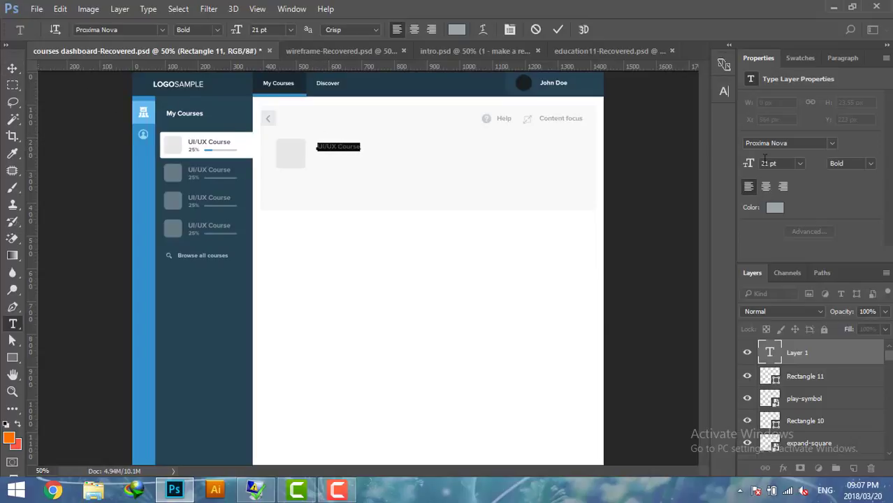
Step: Set the title to 24 pt in slate grey #4b5468
{"action": "double_click", "coordinate": [766, 162]}
{"action": "type", "text": "24"}
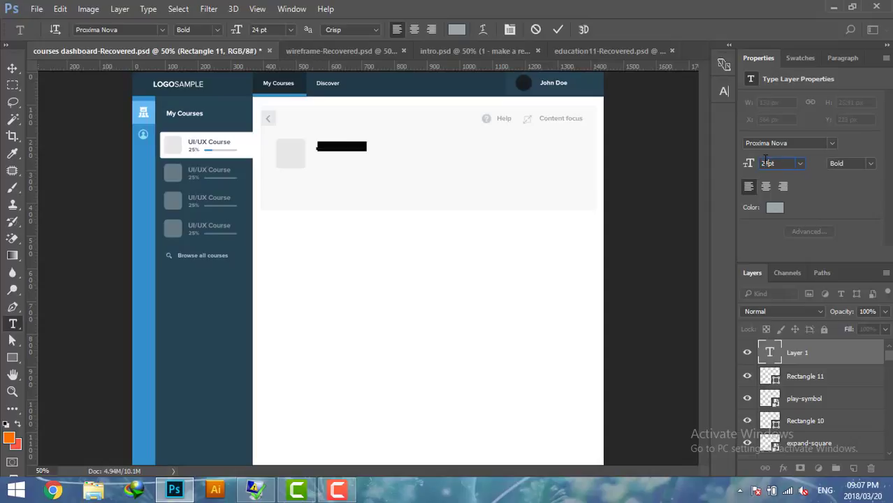
{"action": "left_click", "coordinate": [775, 207]}
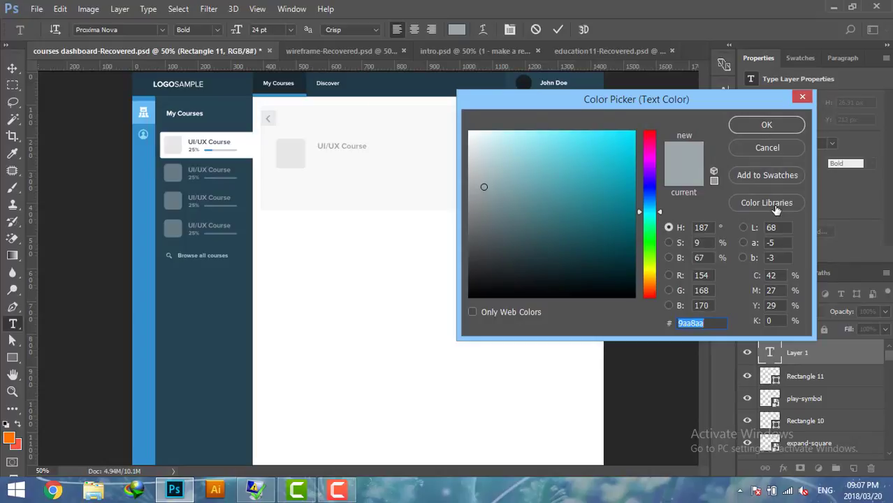
{"action": "type", "text": "4"}
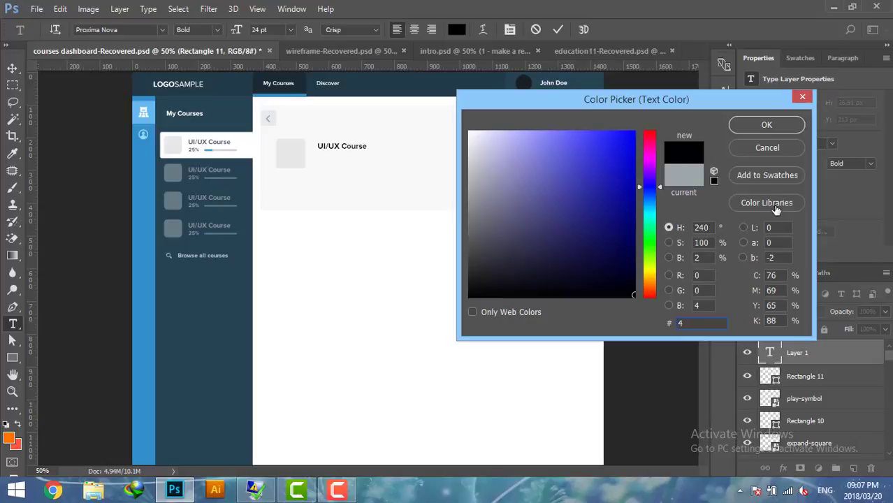
{"action": "type", "text": "b54"}
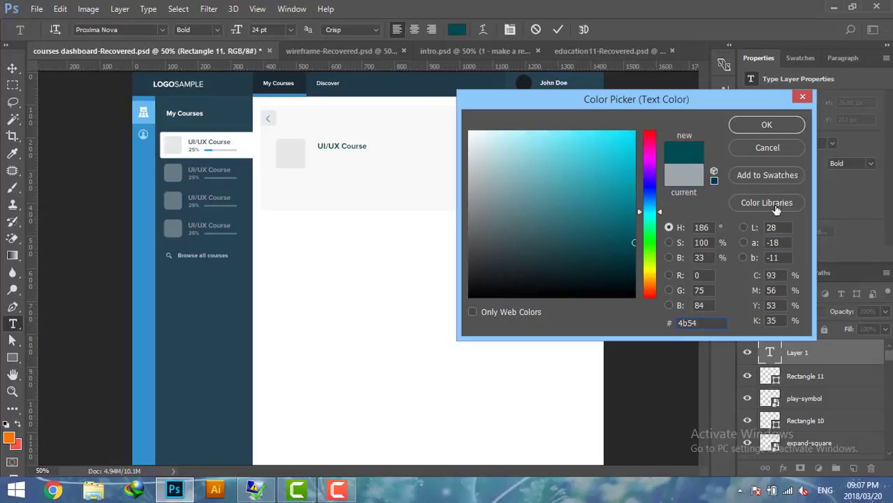
{"action": "type", "text": "68"}
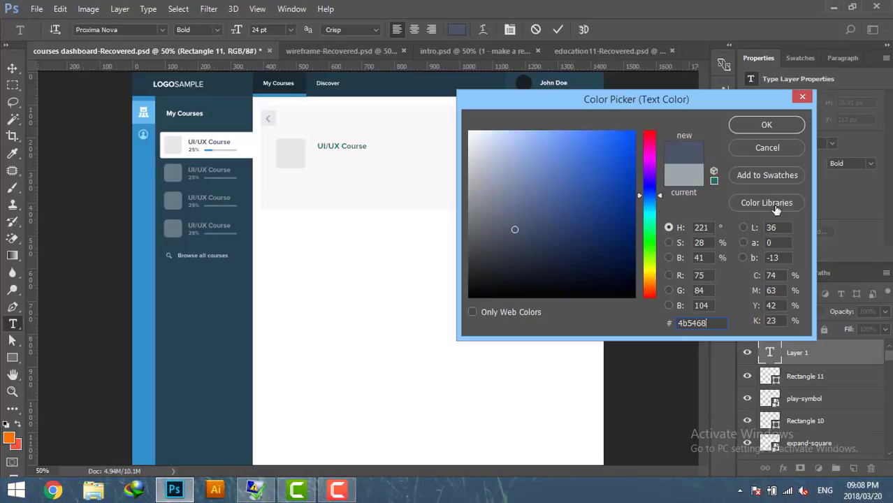
{"action": "left_click", "coordinate": [754, 120]}
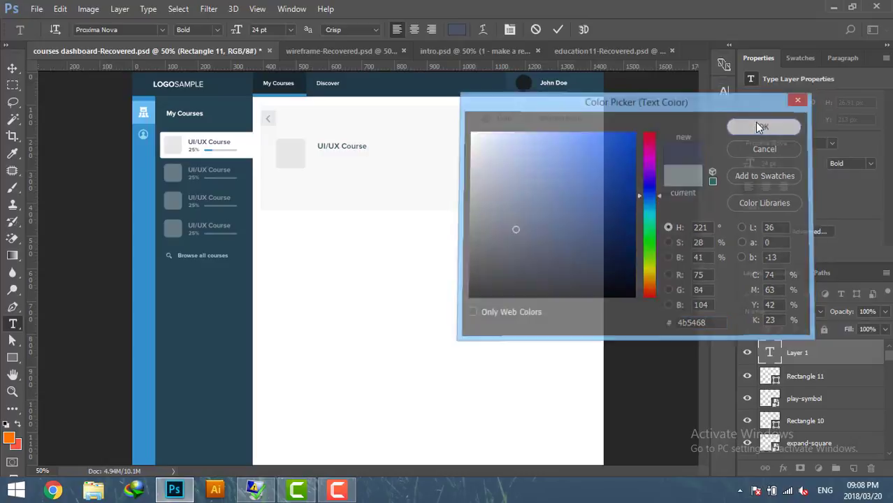
{"action": "left_click", "coordinate": [11, 69]}
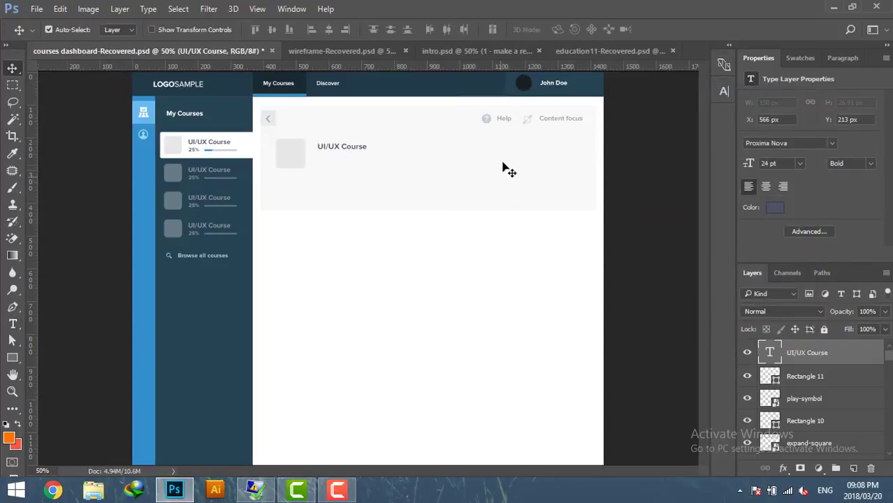
Step: Duplicate the Help label beneath the title and retype it as 'Course Settings'
{"action": "left_click", "coordinate": [506, 122]}
{"action": "left_click_drag", "start_coordinate": [506, 121], "coordinate": [340, 160]}
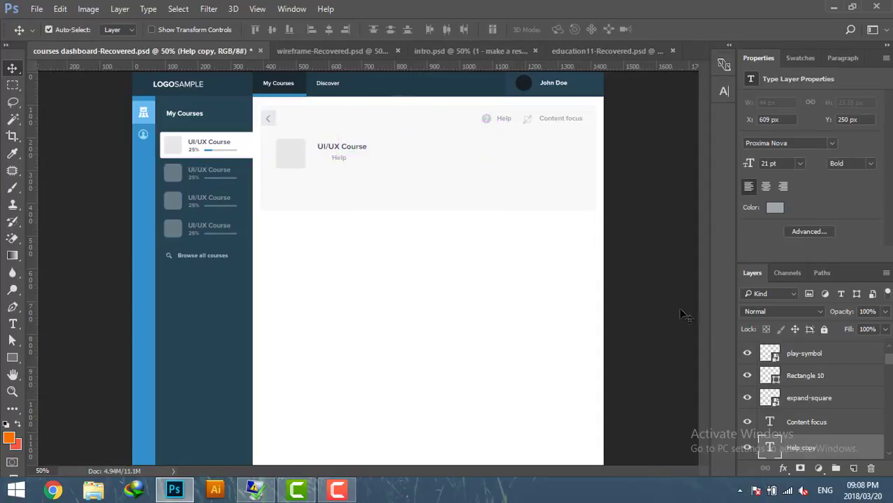
{"action": "double_click", "coordinate": [771, 449]}
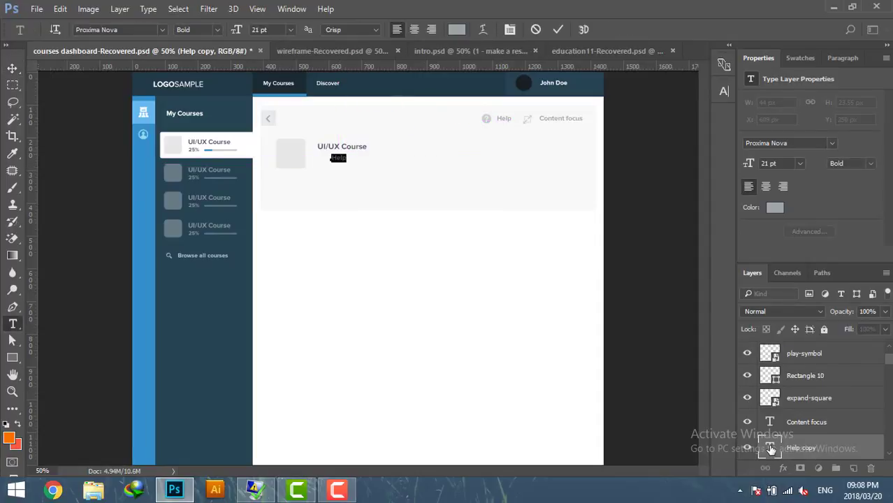
{"action": "type", "text": "a"}
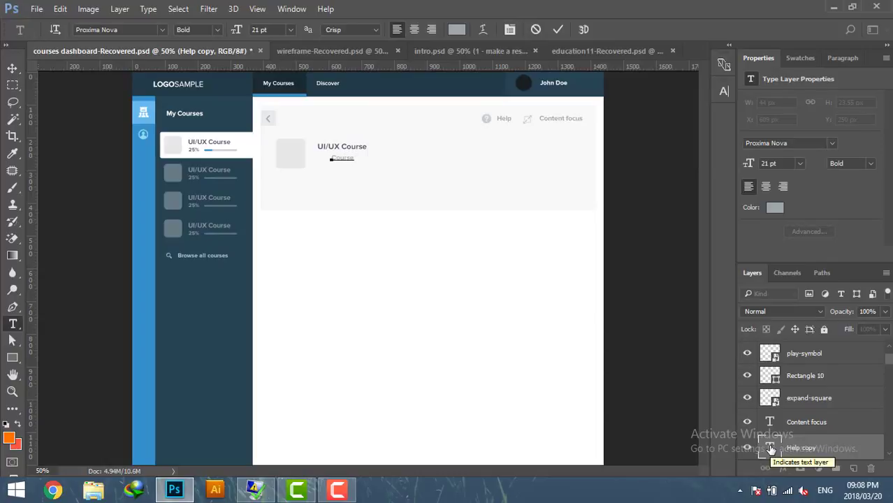
{"action": "type", "text": "ttings"}
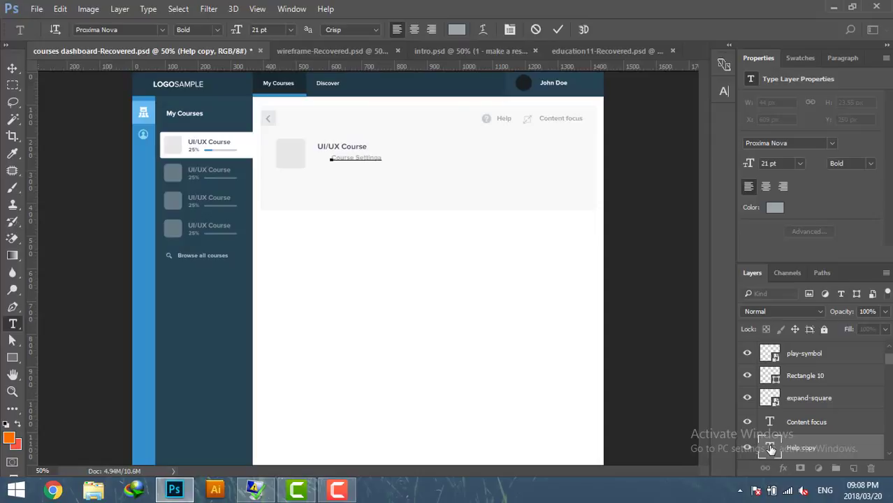
{"action": "left_click", "coordinate": [13, 68]}
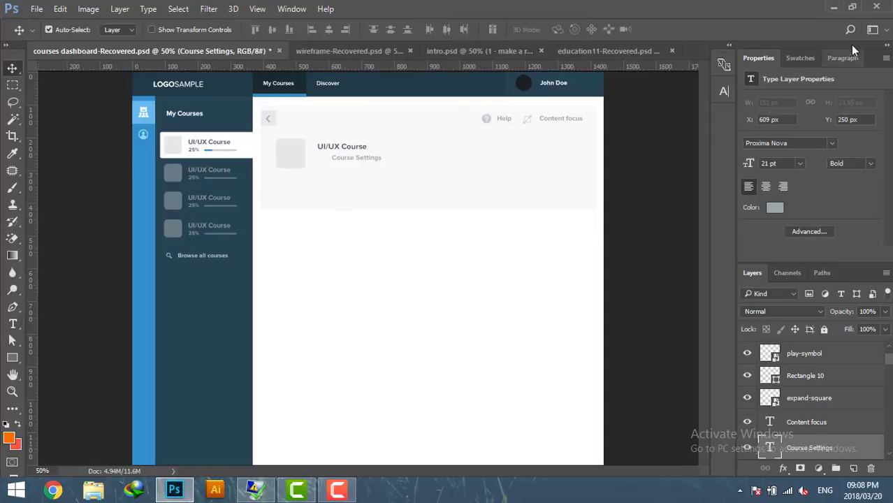
Step: Place the settings-work-tool icon beside Course Settings and nudge the label down to match
{"action": "left_click", "coordinate": [834, 7]}
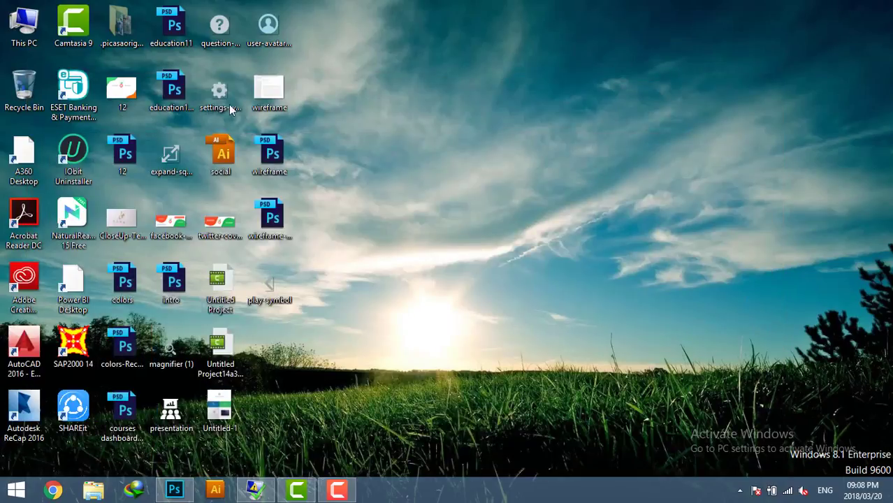
{"action": "left_click_drag", "start_coordinate": [219, 91], "coordinate": [201, 490]}
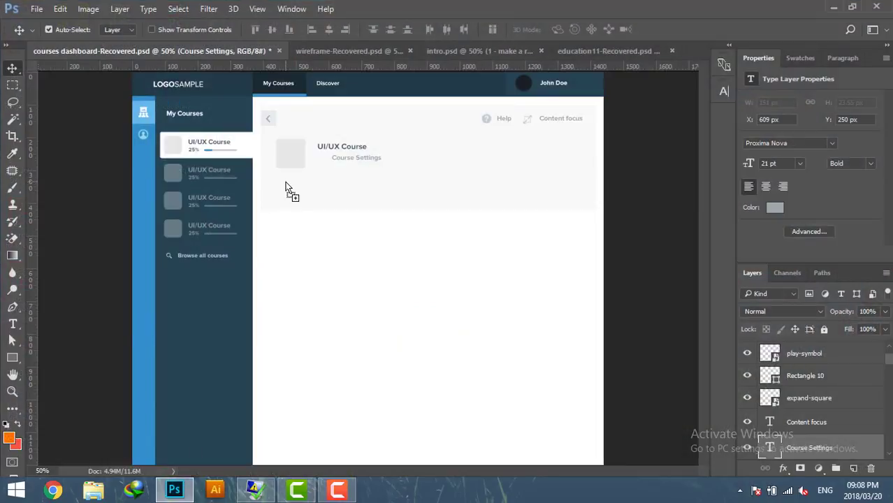
{"action": "left_click_drag", "start_coordinate": [201, 489], "coordinate": [290, 189]}
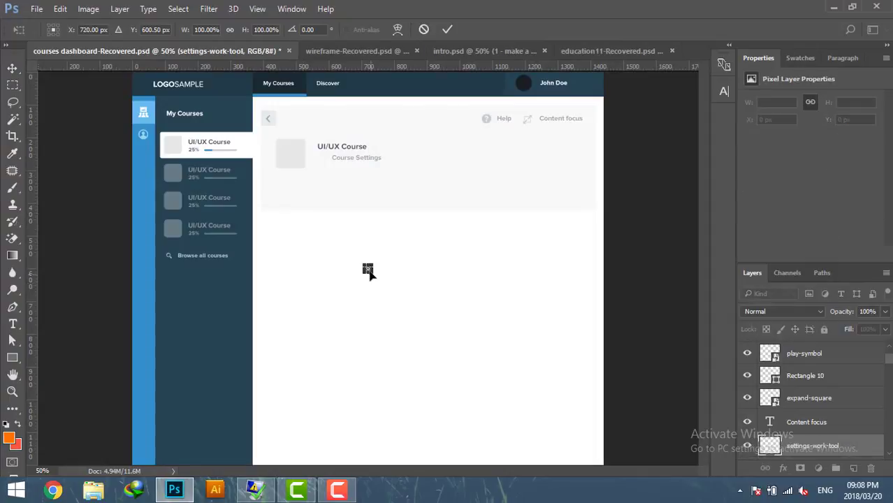
{"action": "left_click_drag", "start_coordinate": [367, 267], "coordinate": [323, 159]}
{"action": "key", "text": "Return"}
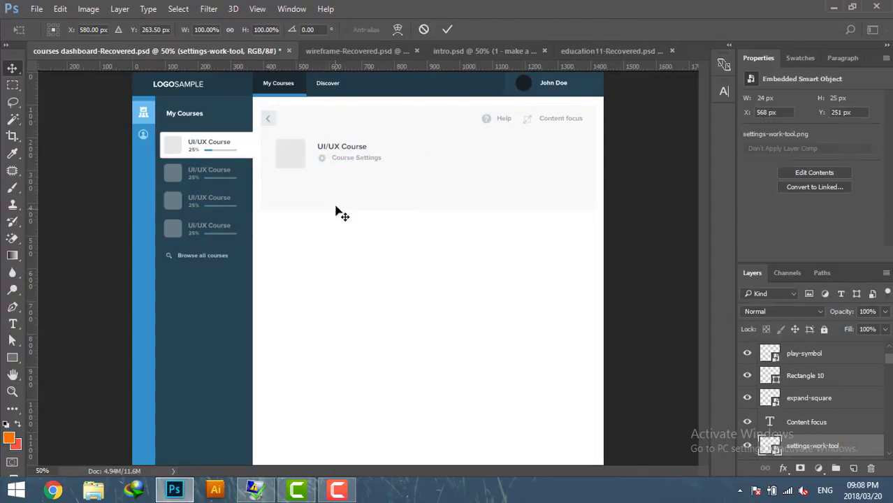
{"action": "left_click", "coordinate": [343, 160]}
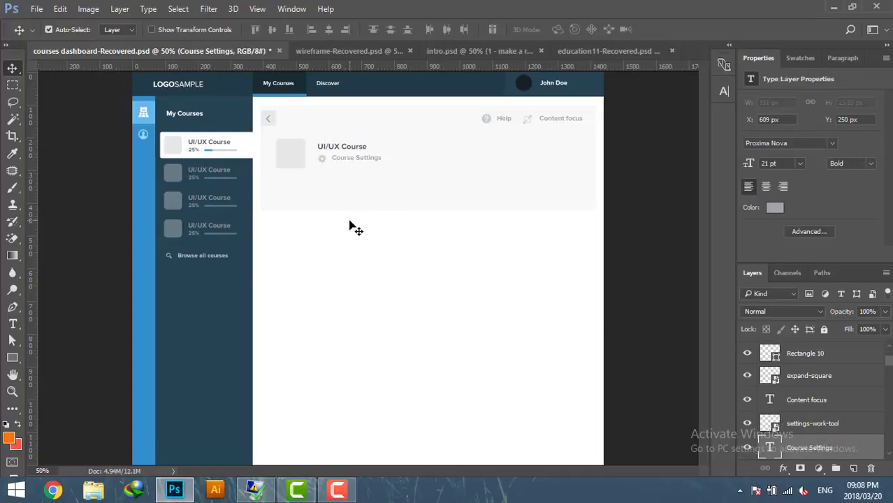
{"action": "key", "text": "Down"}
{"action": "key", "text": "Down"}
{"action": "left_click", "coordinate": [365, 54]}
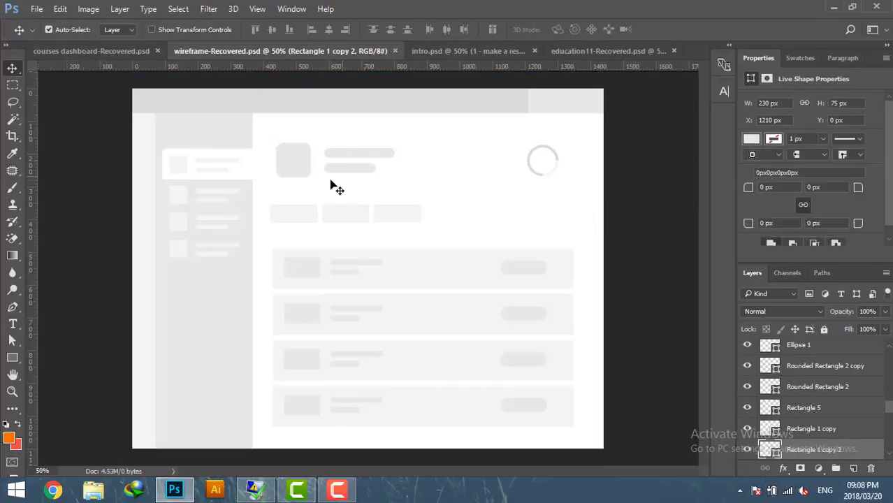
{"action": "left_click", "coordinate": [128, 52]}
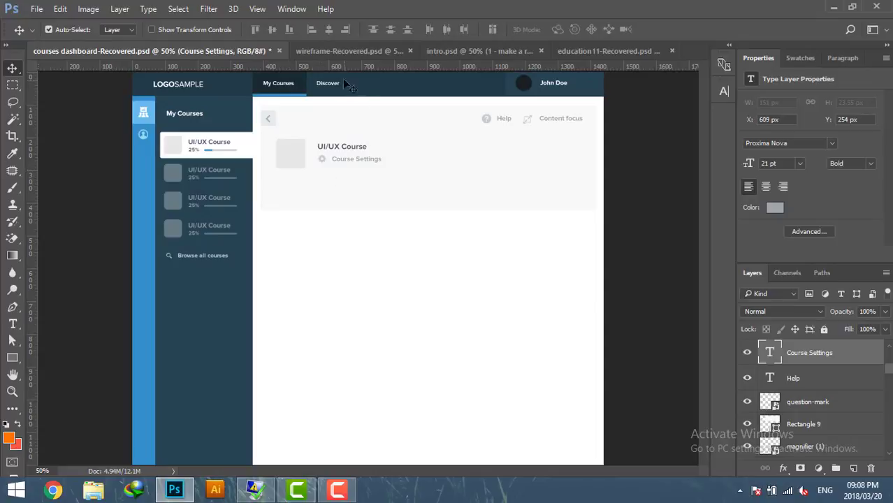
{"action": "left_click", "coordinate": [342, 51]}
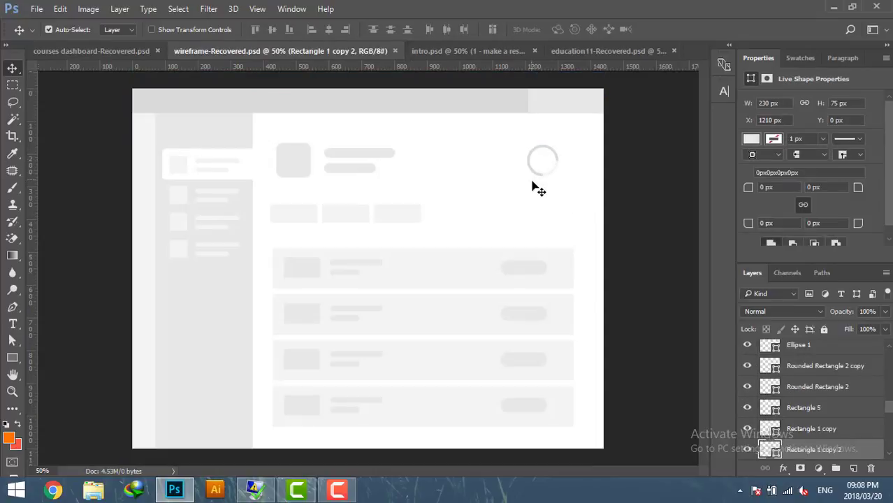
{"action": "key", "text": "ctrl+shift+Tab"}
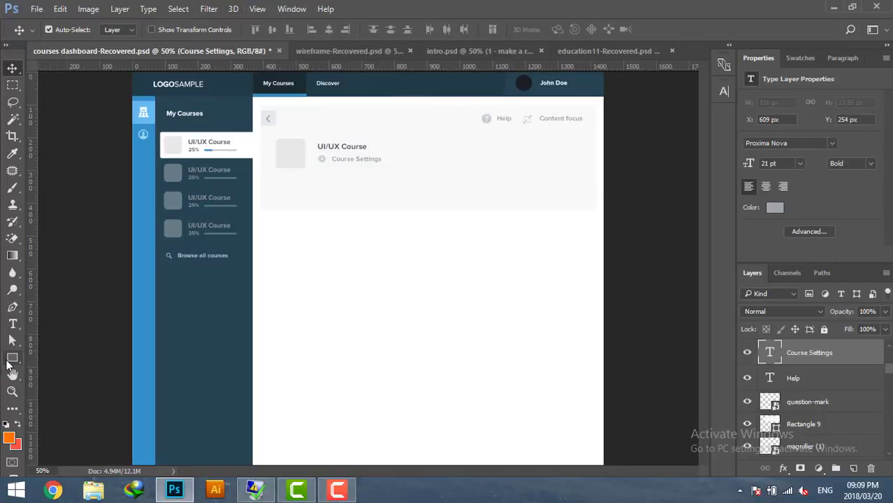
{"action": "left_click", "coordinate": [12, 357]}
Step: Create a 100 × 100 px circle with the Ellipse tool
{"action": "left_click", "coordinate": [59, 381]}
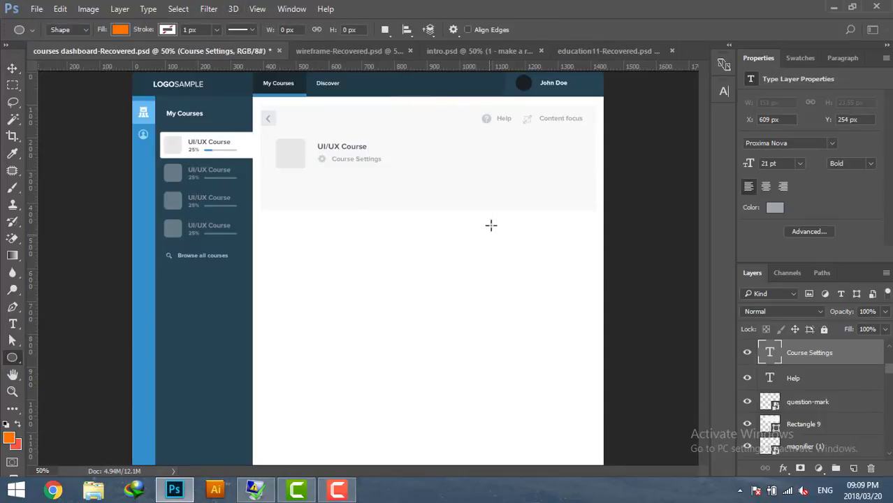
{"action": "left_click", "coordinate": [545, 153]}
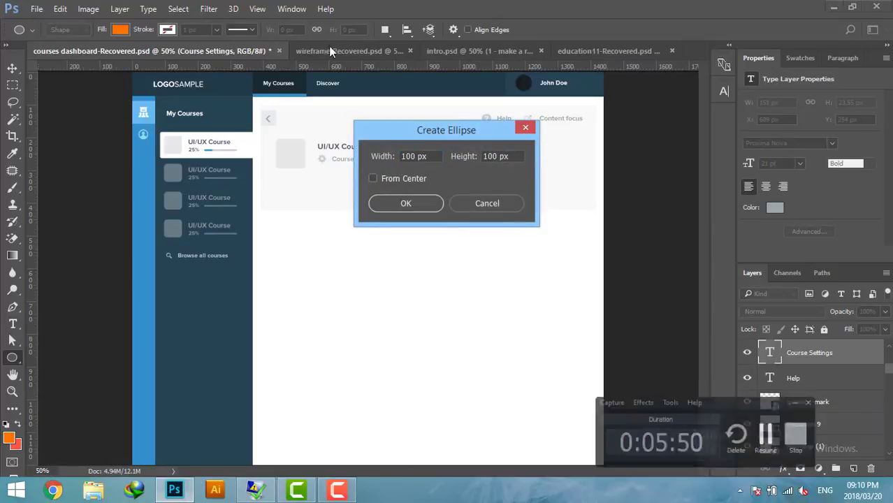
{"action": "double_click", "coordinate": [403, 157]}
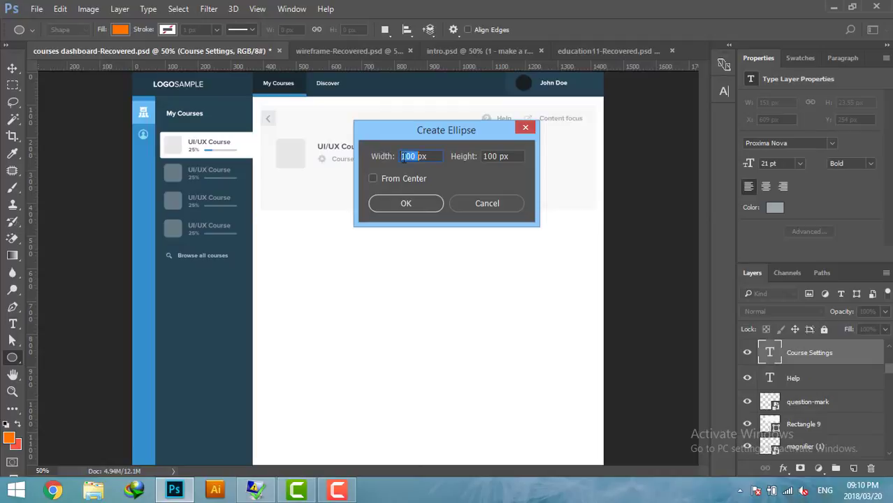
{"action": "left_click", "coordinate": [417, 202]}
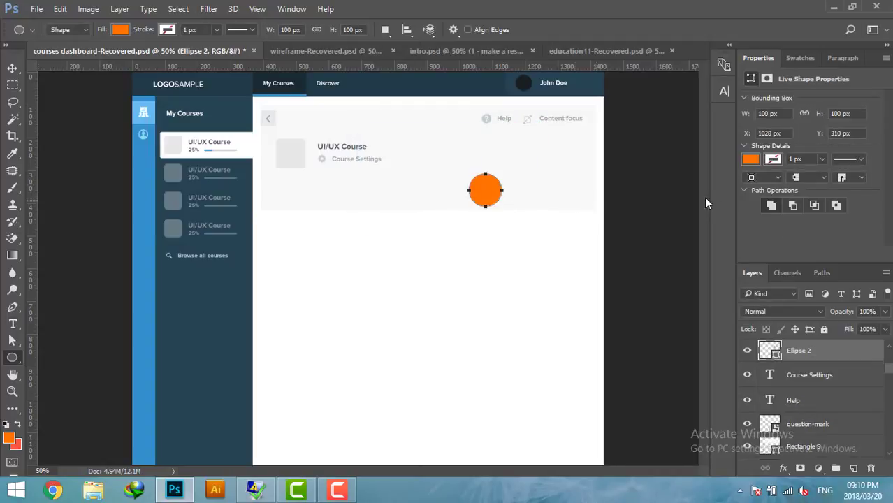
Step: Remove the circle's fill and give it a 7 px outline
{"action": "left_click", "coordinate": [751, 159]}
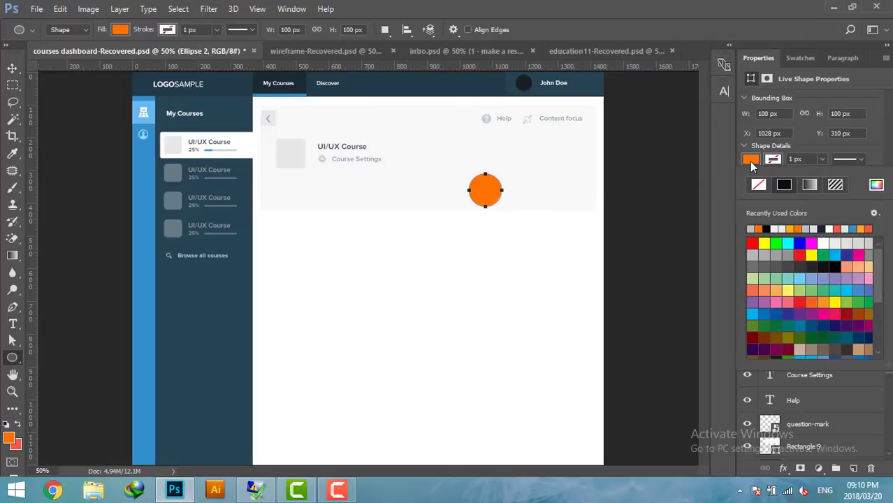
{"action": "left_click", "coordinate": [758, 185]}
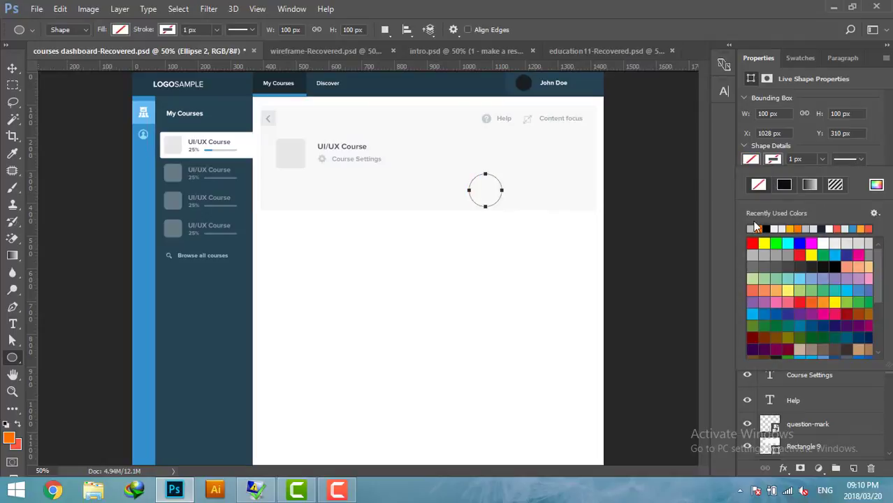
{"action": "left_click", "coordinate": [784, 184]}
{"action": "left_click", "coordinate": [797, 159]}
{"action": "type", "text": "0"}
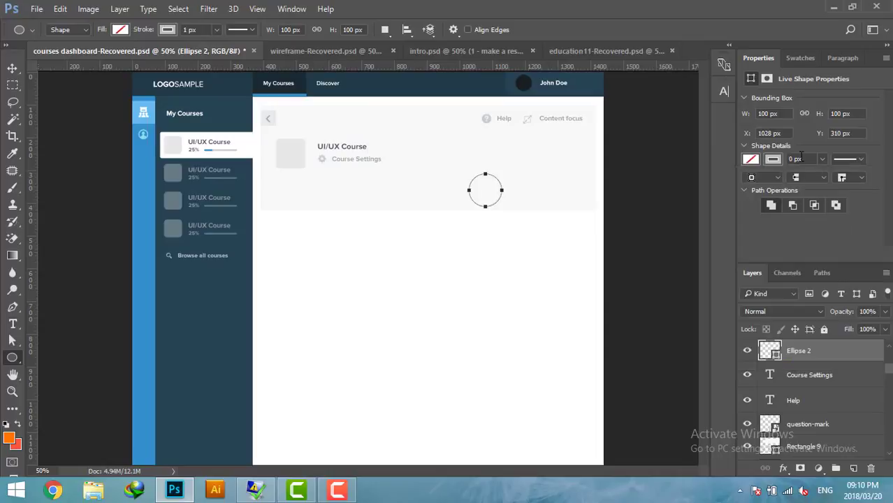
{"action": "double_click", "coordinate": [792, 159]}
{"action": "key", "text": "Return"}
{"action": "left_click", "coordinate": [792, 160]}
{"action": "type", "text": "7"}
{"action": "key", "text": "Return"}
Step: Move the ring to the right side of the course banner
{"action": "left_click", "coordinate": [13, 67]}
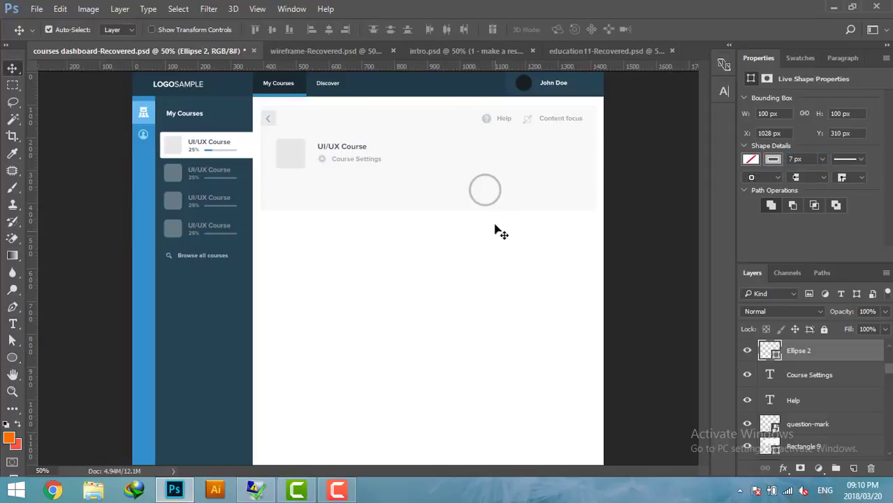
{"action": "mouse_move", "coordinate": [495, 187]}
{"action": "left_mouse_down"}
{"action": "mouse_move", "coordinate": [499, 175]}
{"action": "mouse_move", "coordinate": [549, 160]}
{"action": "left_mouse_up"}
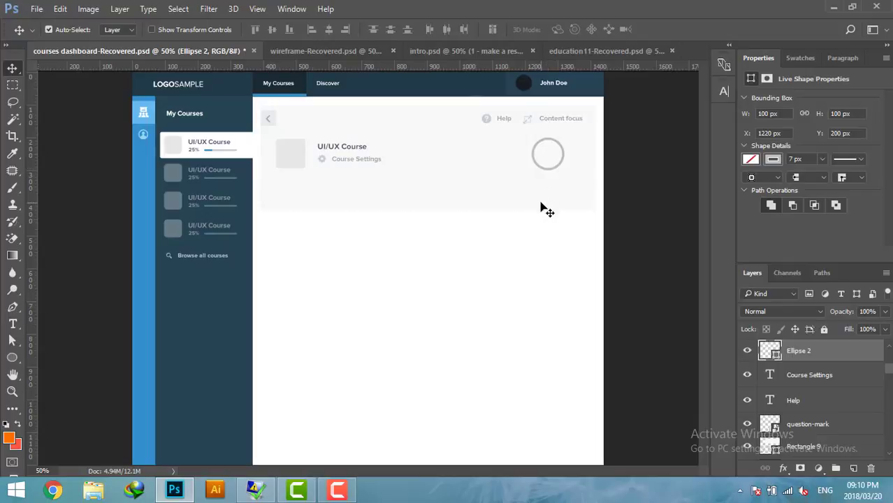
{"action": "left_click", "coordinate": [299, 149], "text": "shift"}
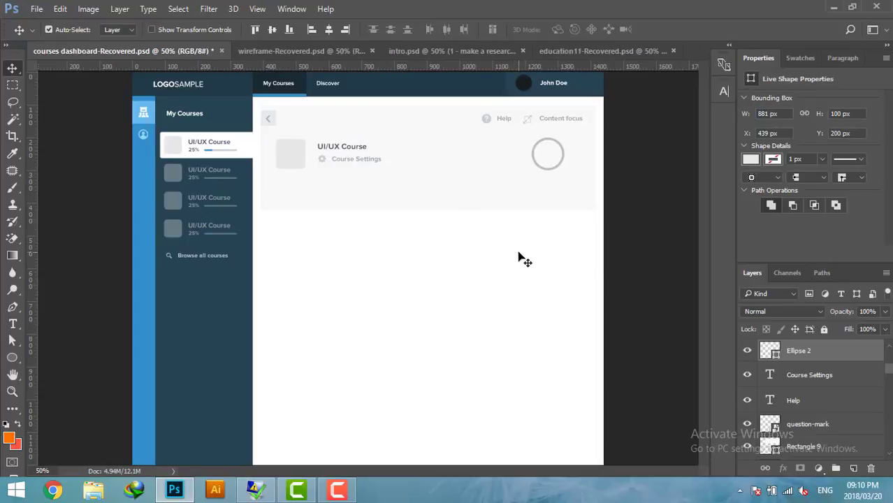
{"action": "double_click", "coordinate": [770, 350]}
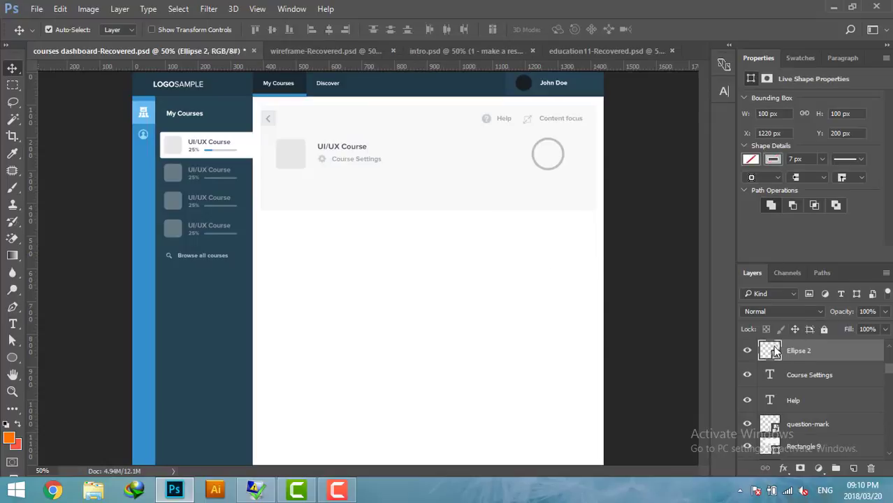
{"action": "left_click_drag", "start_coordinate": [664, 110], "coordinate": [623, 252]}
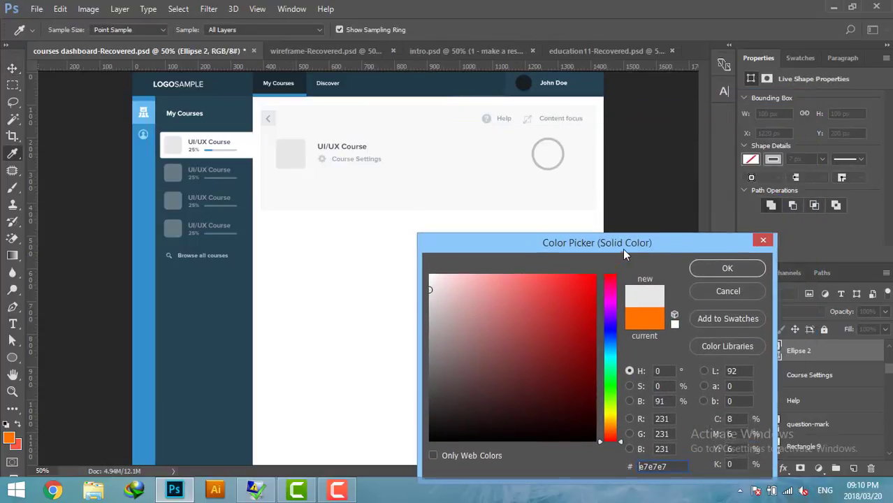
{"action": "left_click", "coordinate": [708, 291]}
Step: Colour the ring's outline light grey #e7e7e7 sampled from the banner
{"action": "left_click", "coordinate": [773, 159]}
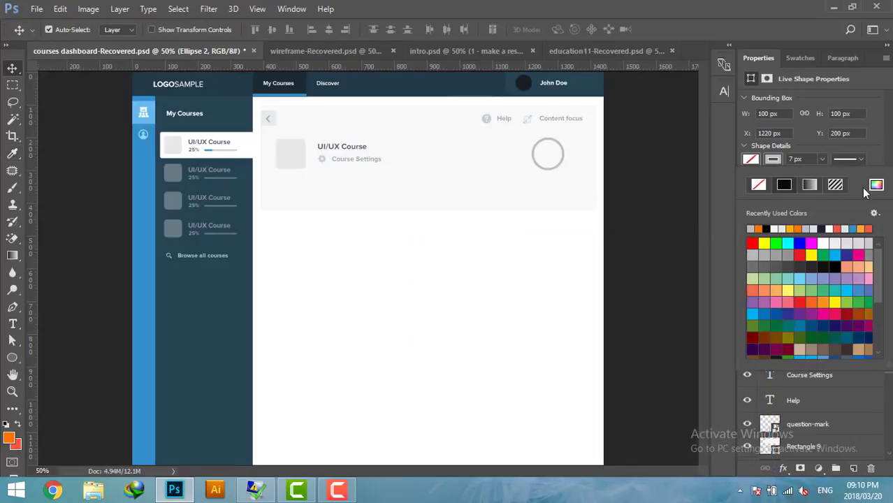
{"action": "left_click", "coordinate": [875, 185]}
{"action": "left_click_drag", "start_coordinate": [301, 92], "coordinate": [497, 163]}
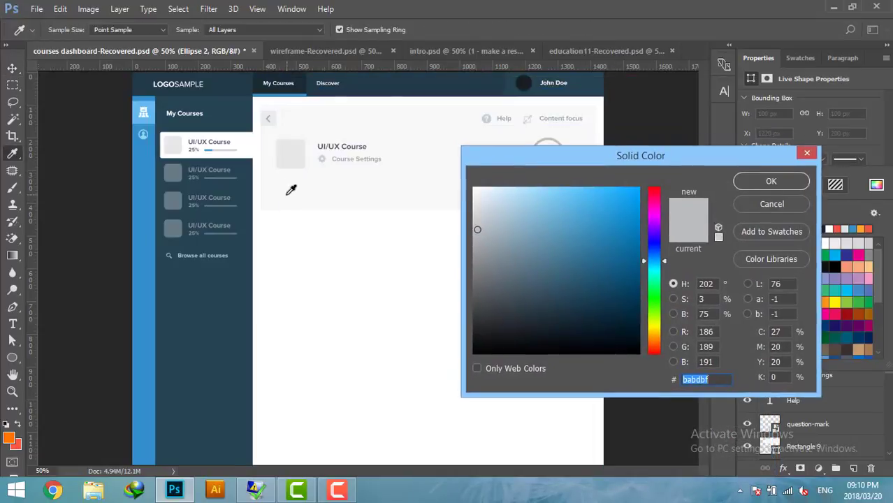
{"action": "left_click", "coordinate": [282, 164]}
{"action": "left_click_drag", "start_coordinate": [571, 160], "coordinate": [546, 213]}
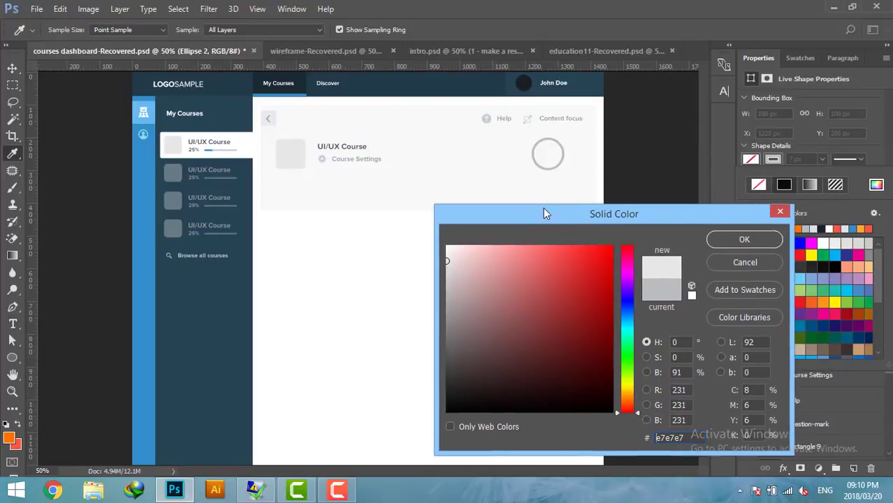
{"action": "left_click", "coordinate": [720, 240]}
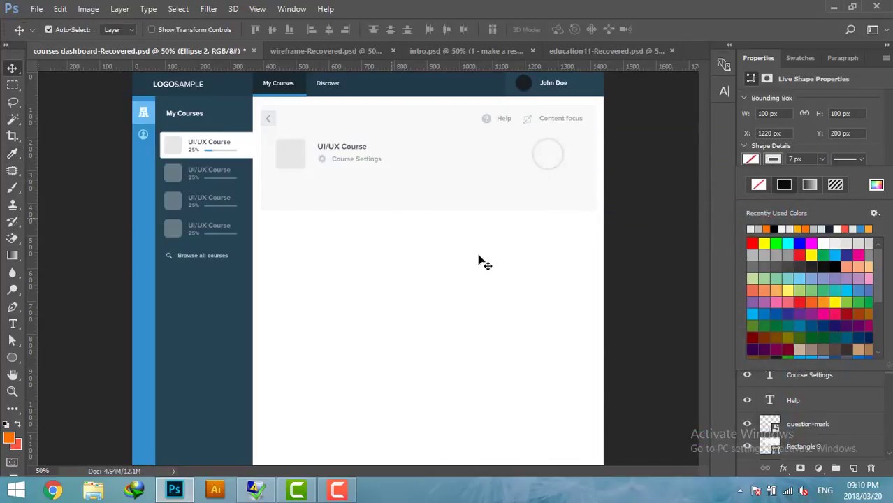
{"action": "left_click", "coordinate": [872, 145]}
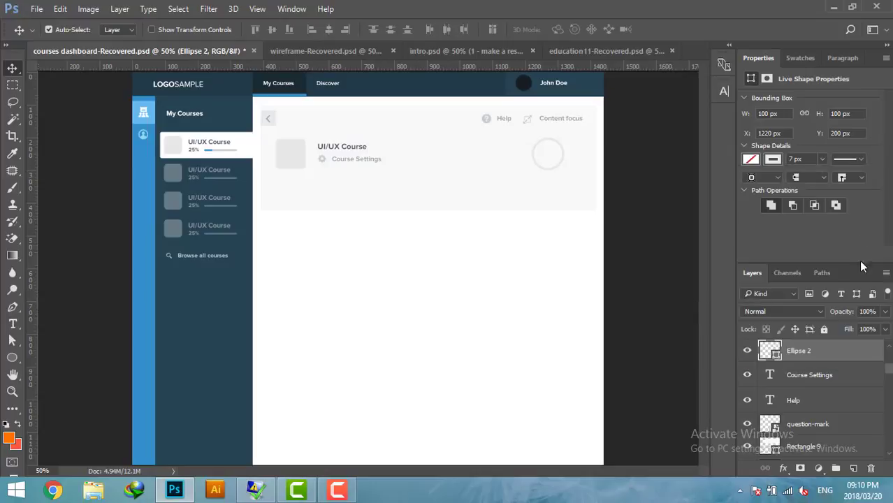
Step: Duplicate the Ellipse 2 ring layer to create Ellipse 2 copy
{"action": "right_click", "coordinate": [838, 350]}
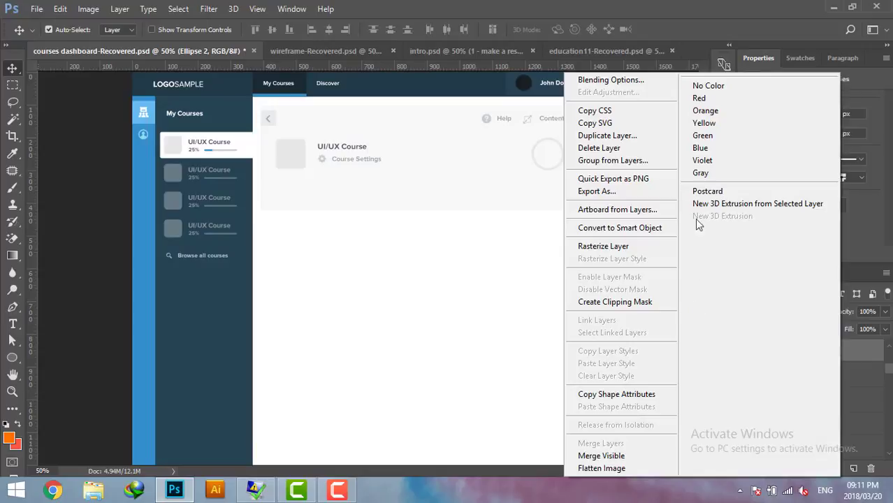
{"action": "left_click", "coordinate": [607, 135]}
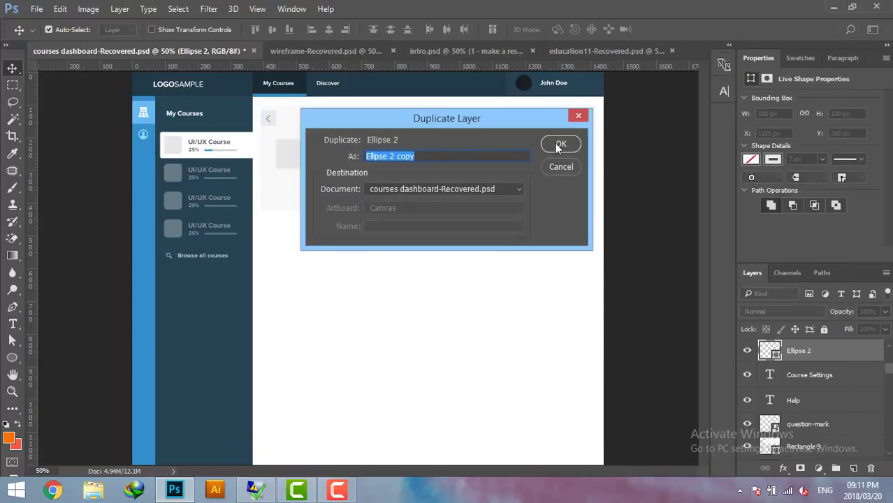
{"action": "left_click", "coordinate": [556, 144]}
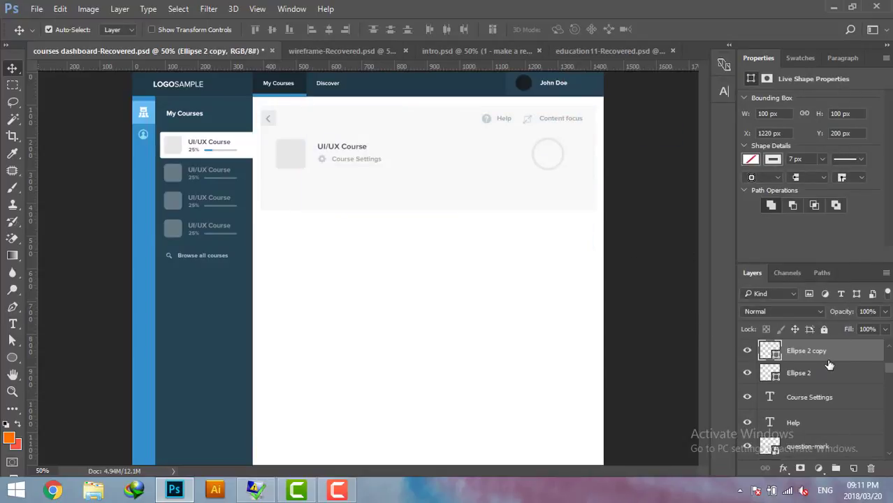
Step: Give the copy a sidebar-blue #338fcb outline, add a horizontal guide through the ring, and select both ring layers
{"action": "double_click", "coordinate": [770, 351]}
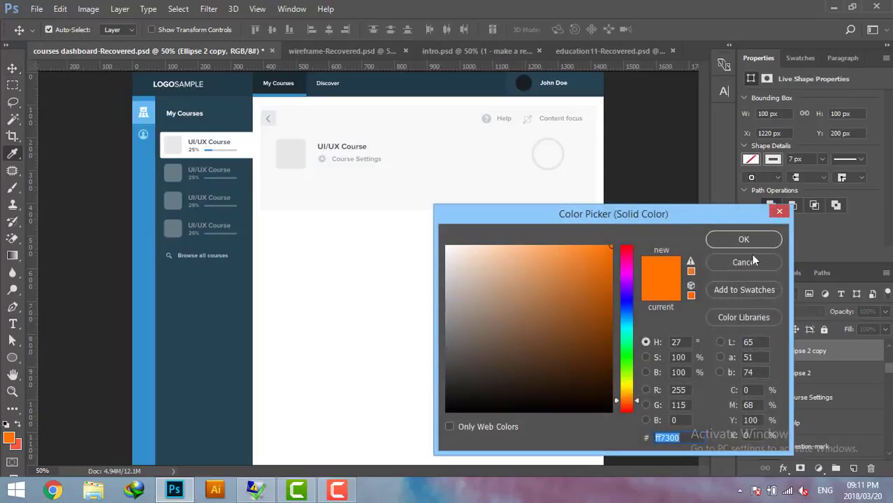
{"action": "left_click", "coordinate": [752, 258]}
{"action": "left_click", "coordinate": [770, 160]}
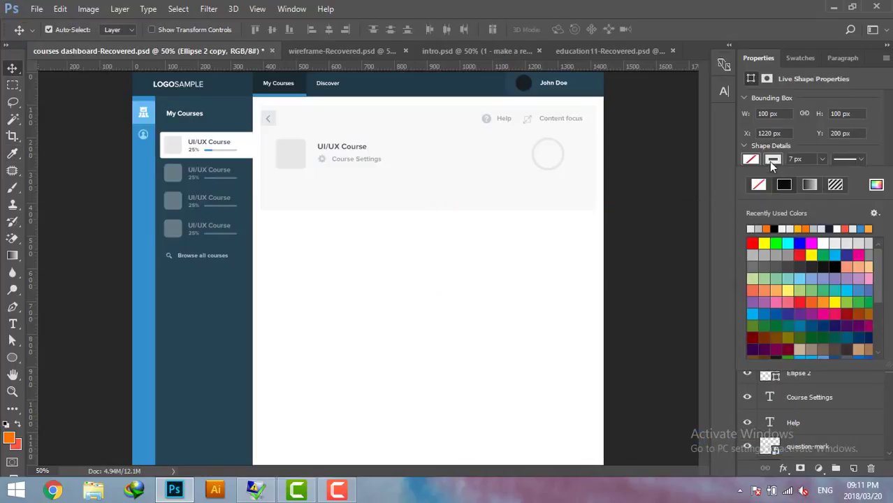
{"action": "left_click", "coordinate": [877, 186]}
{"action": "left_click", "coordinate": [150, 178]}
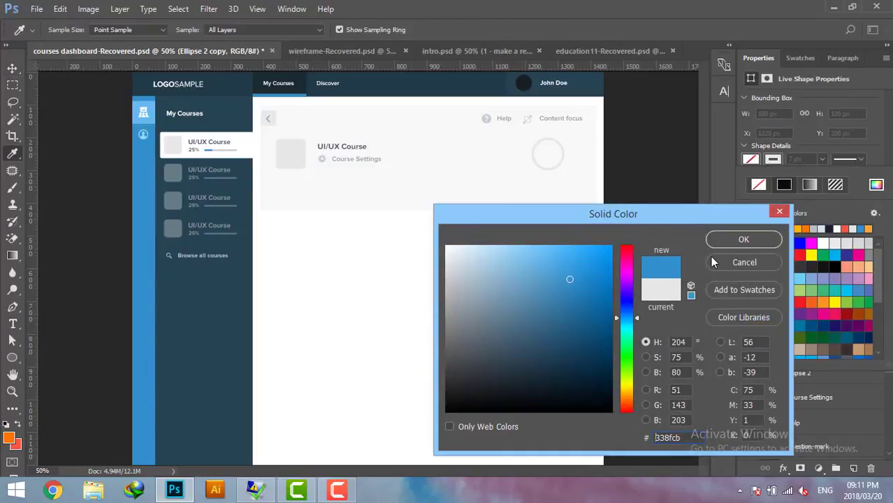
{"action": "left_click", "coordinate": [744, 239]}
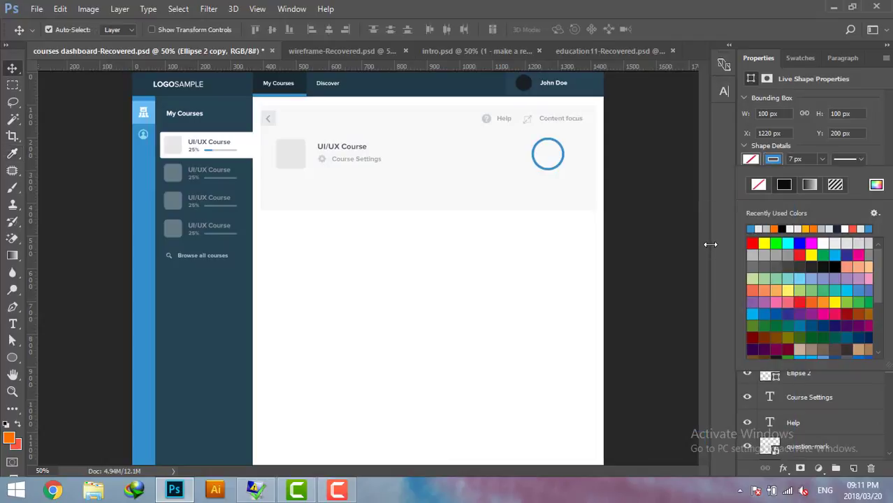
{"action": "left_click", "coordinate": [709, 242]}
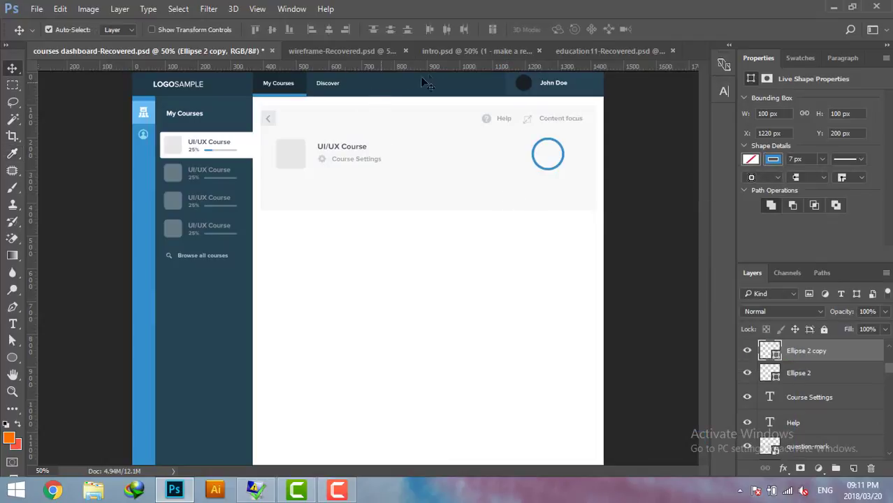
{"action": "left_click_drag", "start_coordinate": [438, 70], "coordinate": [556, 164]}
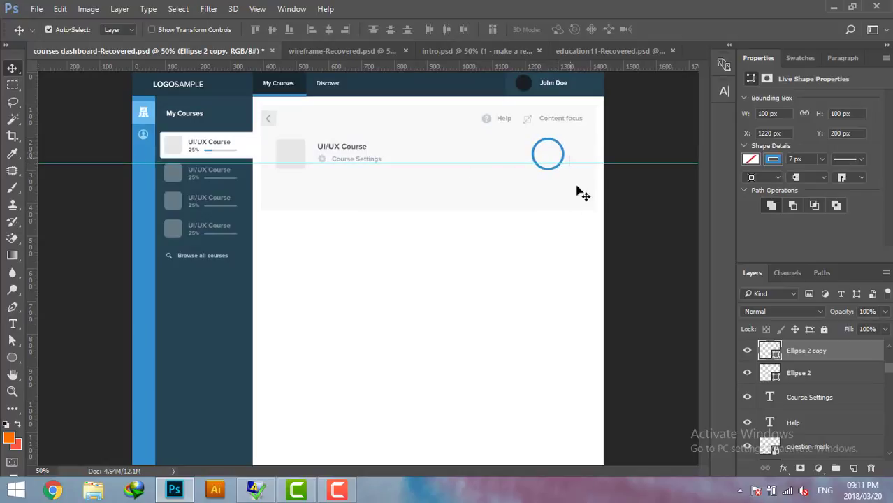
{"action": "left_click", "coordinate": [797, 373], "text": "shift"}
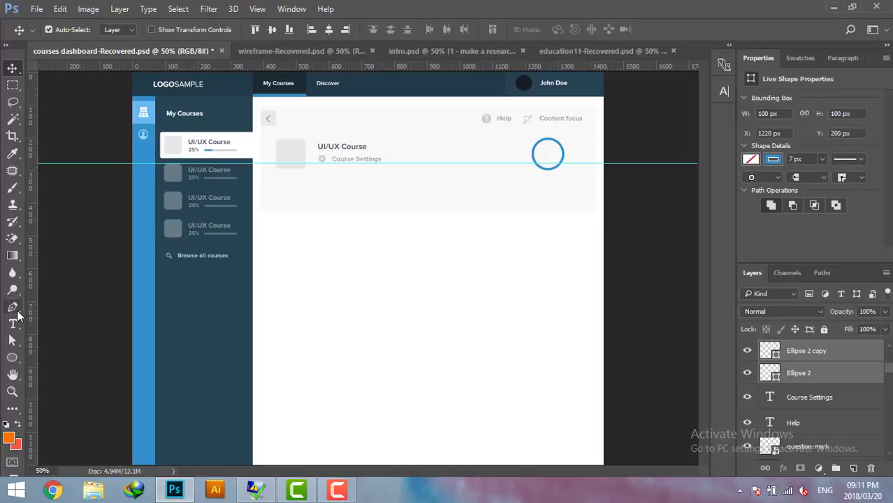
Step: Try adding an anchor and deleting the ring copy's bottom points, then undo back to a full circle
{"action": "left_click", "coordinate": [14, 308]}
{"action": "right_click", "coordinate": [13, 309]}
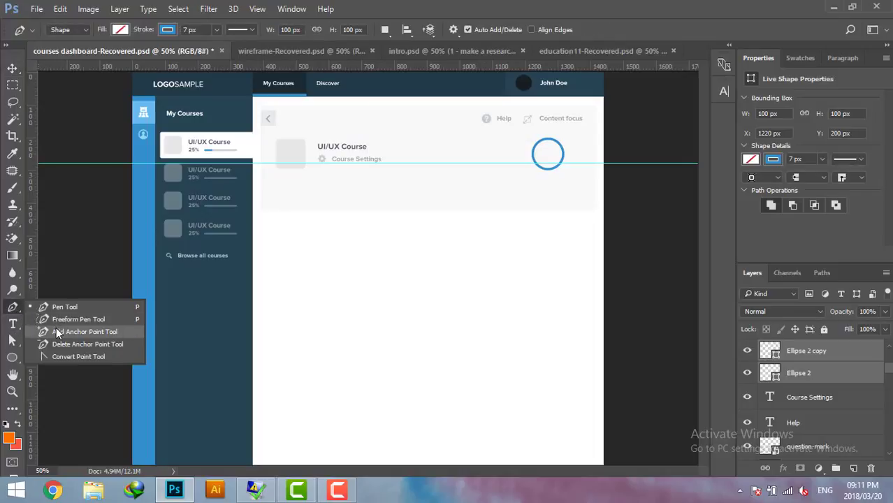
{"action": "left_click", "coordinate": [58, 334]}
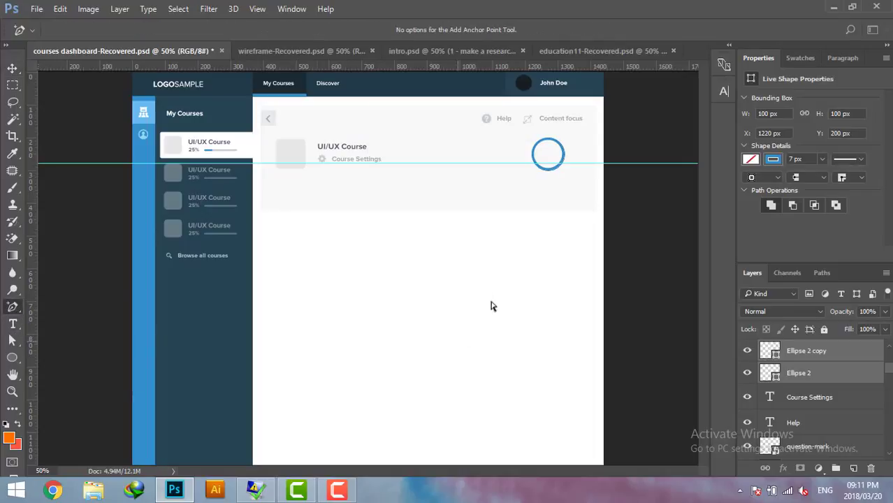
{"action": "left_click", "coordinate": [563, 172]}
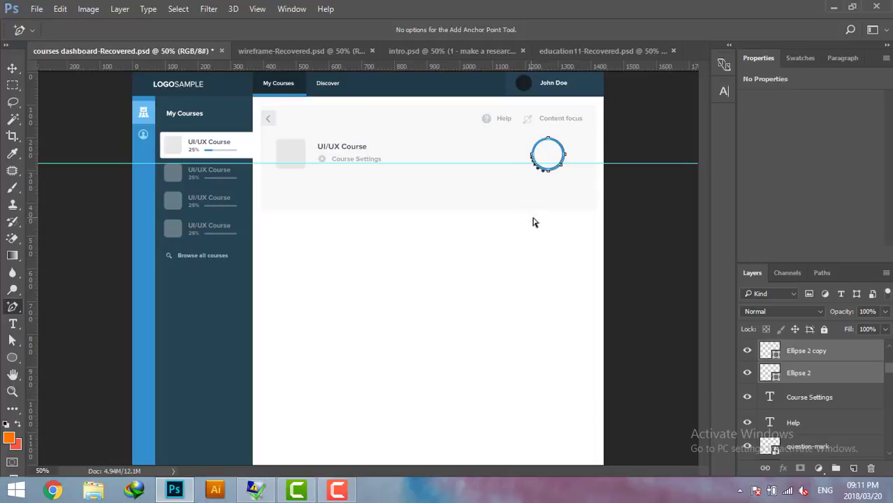
{"action": "key", "text": "a"}
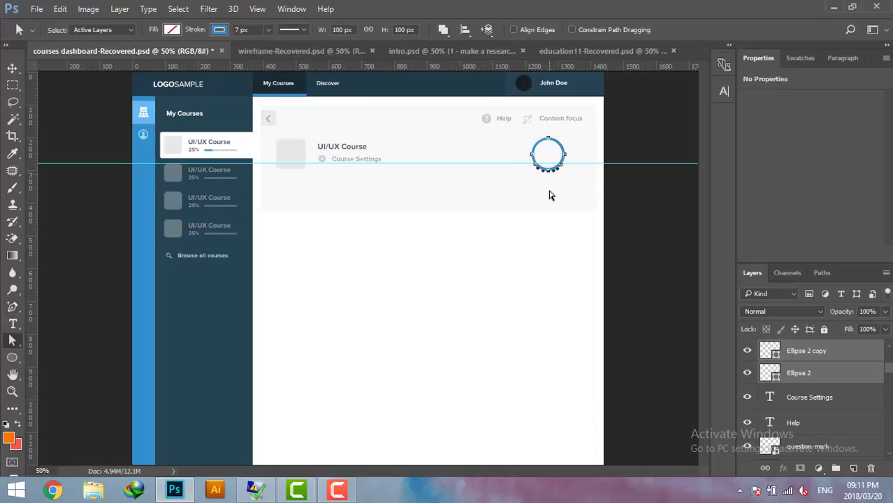
{"action": "key", "text": "Delete"}
{"action": "key", "text": "ctrl+z"}
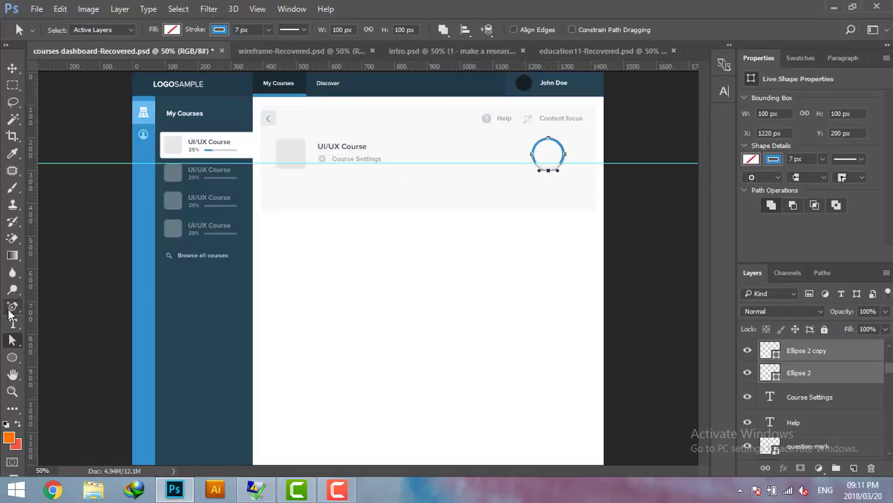
Step: Add anchors on the lower-left and lower-right edges and delete the bottom segment, leaving an open arc
{"action": "left_click", "coordinate": [12, 307]}
{"action": "left_click", "coordinate": [562, 167]}
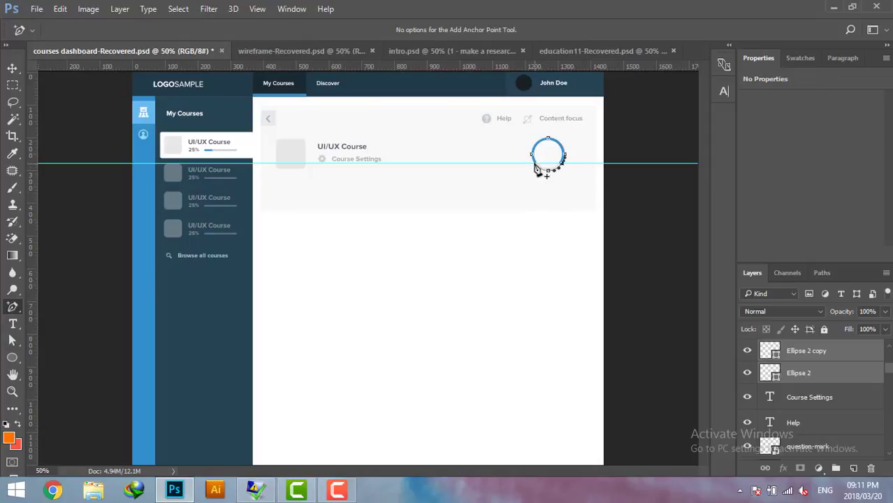
{"action": "left_click", "coordinate": [535, 166]}
{"action": "key", "text": "a"}
{"action": "left_click", "coordinate": [549, 169]}
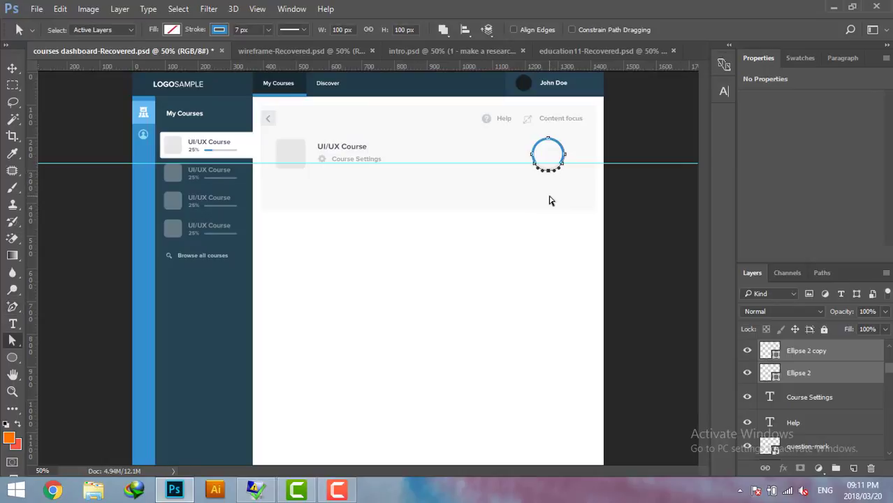
{"action": "key", "text": "Delete"}
{"action": "left_click", "coordinate": [564, 156]}
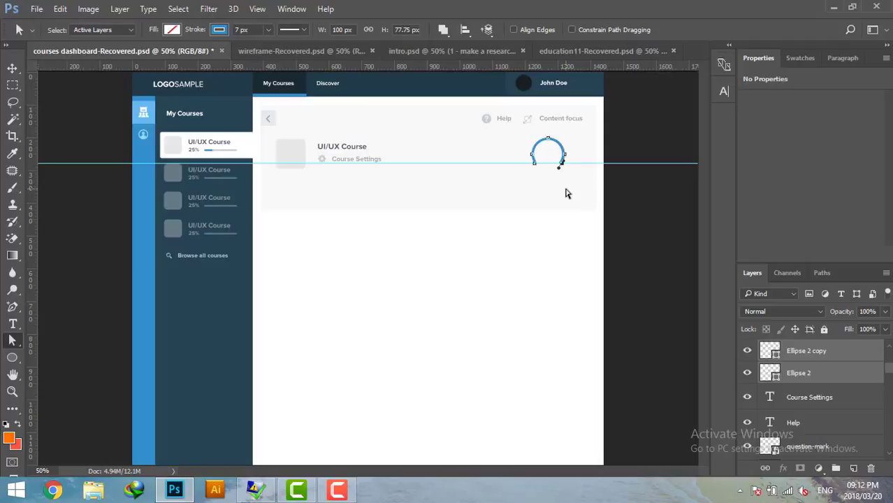
{"action": "left_click", "coordinate": [670, 249]}
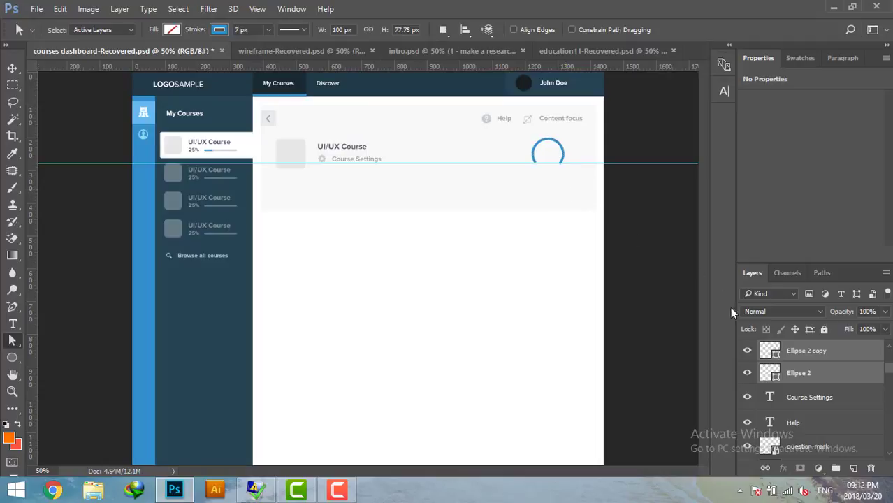
Step: Trim the lower-right part from the ring copy's arc and hide the guide
{"action": "left_click", "coordinate": [745, 350]}
{"action": "left_click", "coordinate": [746, 350]}
{"action": "left_click", "coordinate": [802, 357]}
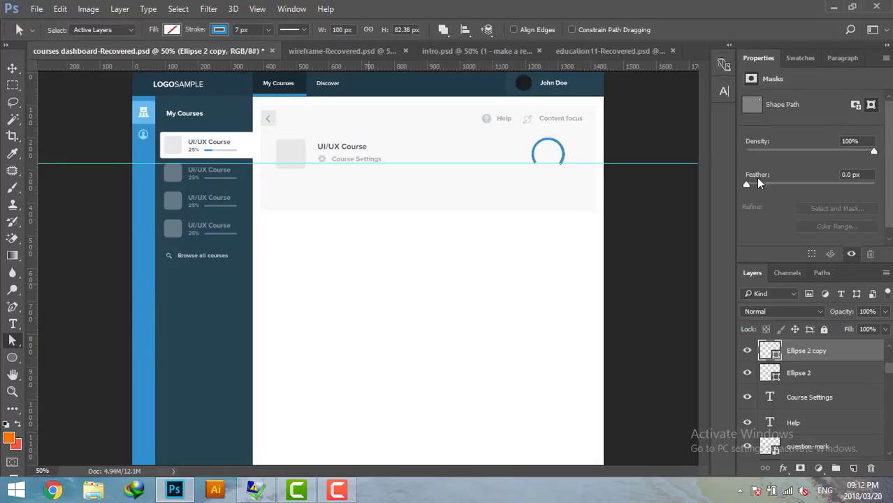
{"action": "left_click", "coordinate": [563, 156]}
{"action": "key", "text": "Delete"}
{"action": "key", "text": "Delete"}
{"action": "left_click", "coordinate": [569, 182]}
{"action": "key", "text": "ctrl+semicolon"}
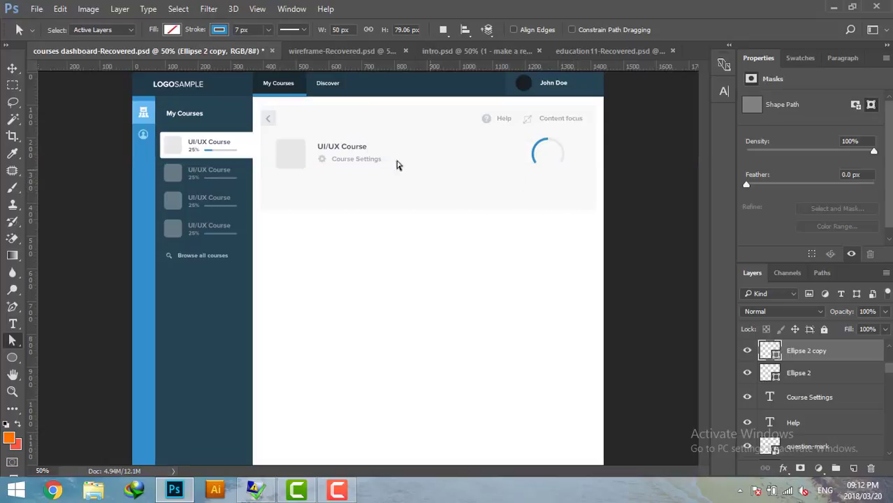
{"action": "left_click", "coordinate": [12, 69]}
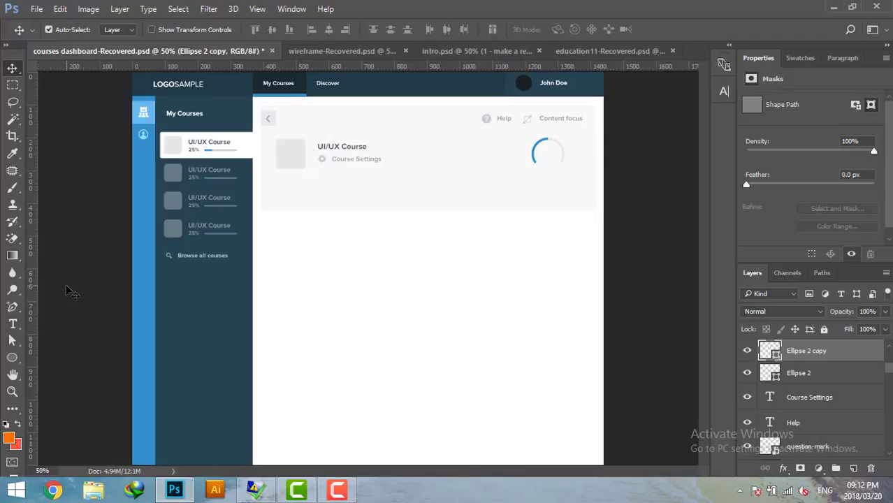
Step: Add a '50%' label inside the ring in colour #4b5468 at 28 pt
{"action": "left_click", "coordinate": [13, 324]}
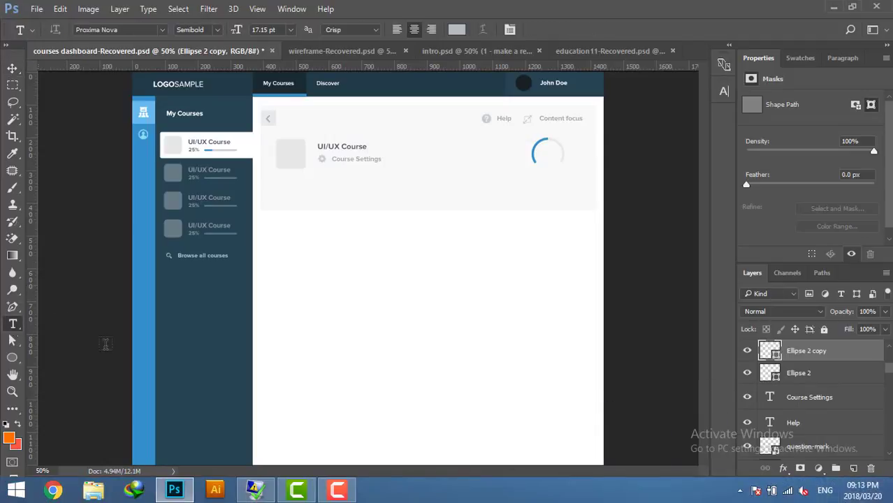
{"action": "left_click", "coordinate": [853, 468]}
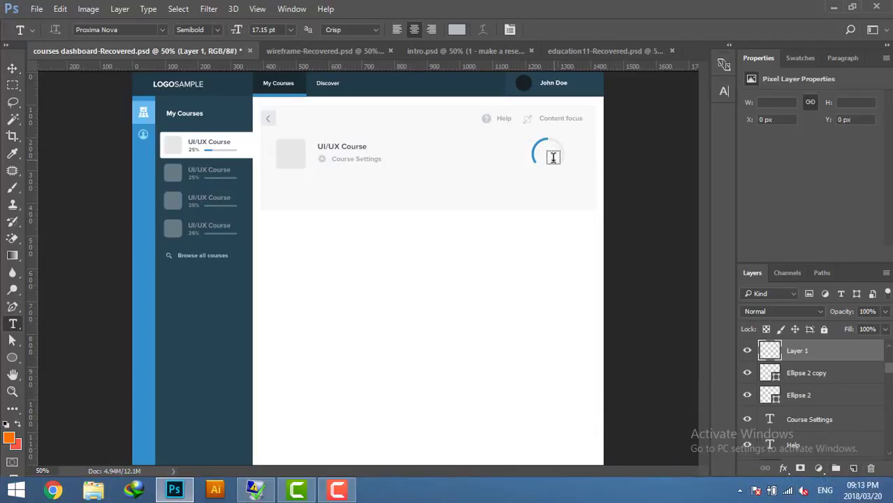
{"action": "left_click", "coordinate": [548, 155]}
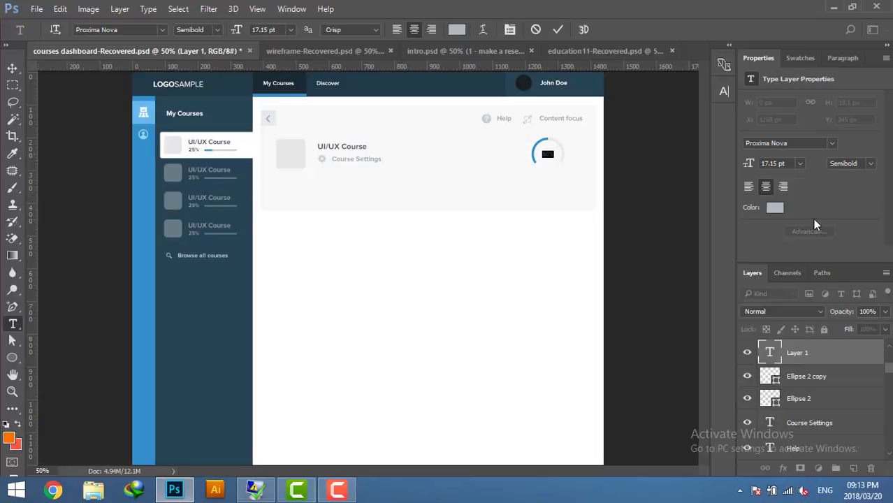
{"action": "left_click", "coordinate": [776, 208]}
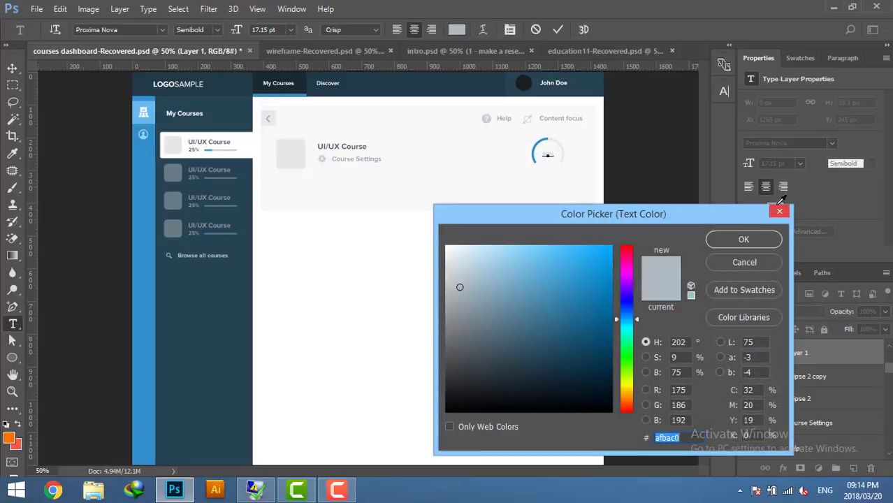
{"action": "type", "text": "4"}
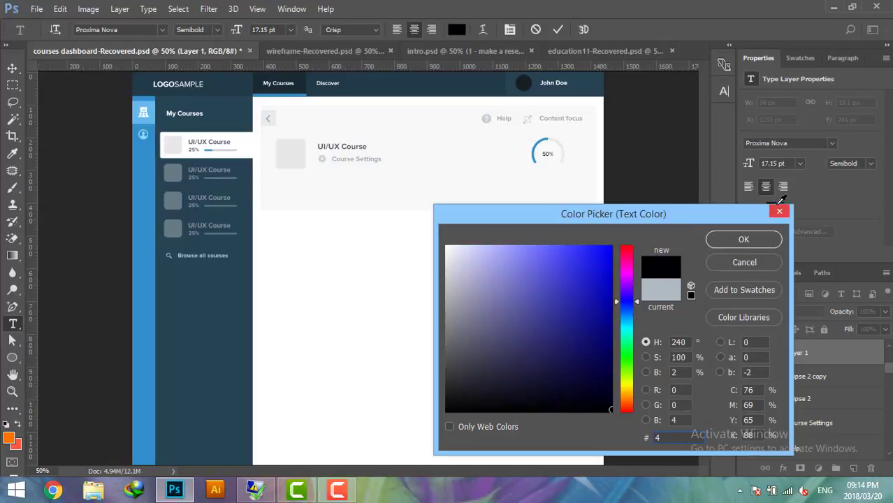
{"action": "type", "text": "b54"}
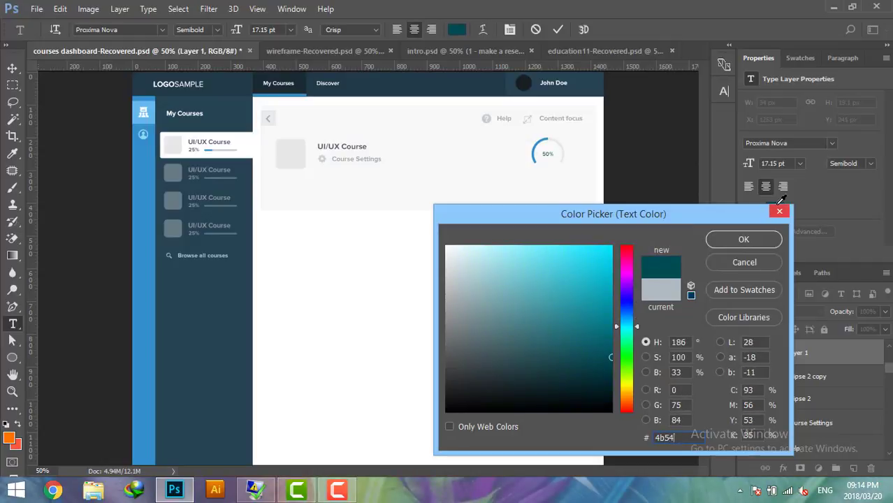
{"action": "type", "text": "68"}
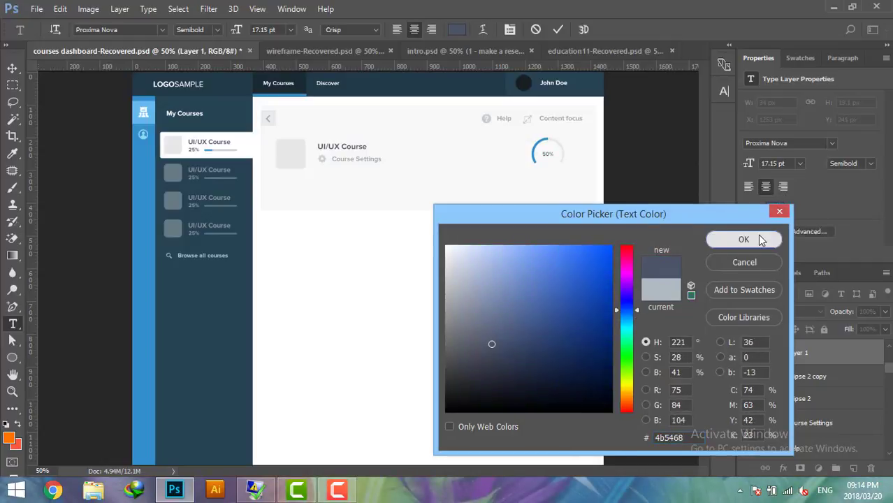
{"action": "left_click", "coordinate": [761, 240]}
{"action": "left_click", "coordinate": [768, 164]}
{"action": "type", "text": "28"}
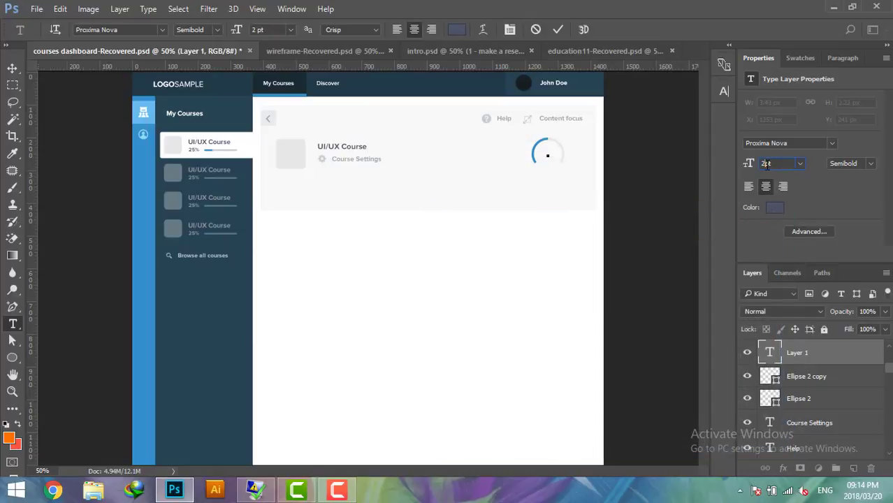
{"action": "key", "text": "Return"}
{"action": "left_click", "coordinate": [12, 68]}
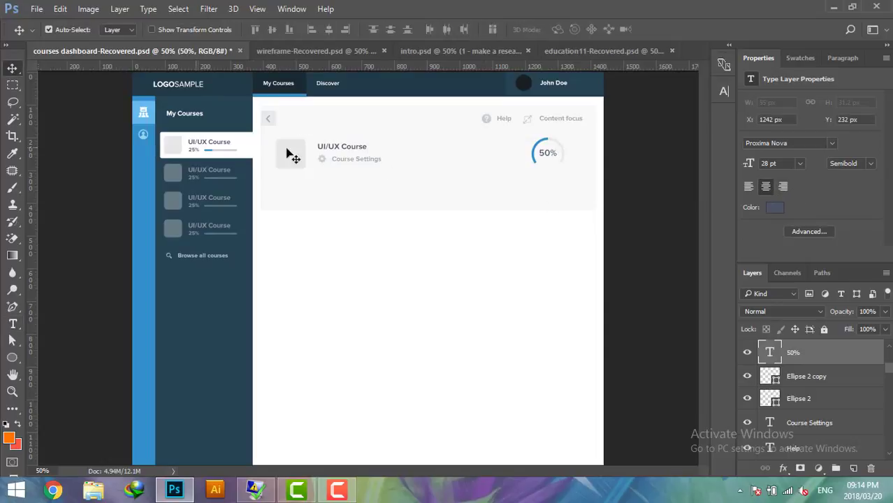
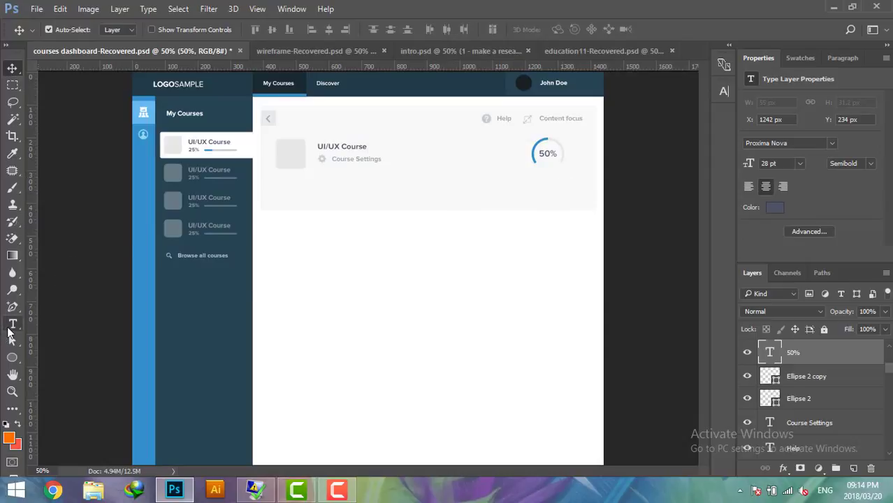
Step: Type a MASTERY label just below the 50% progress ring
{"action": "left_click", "coordinate": [12, 325]}
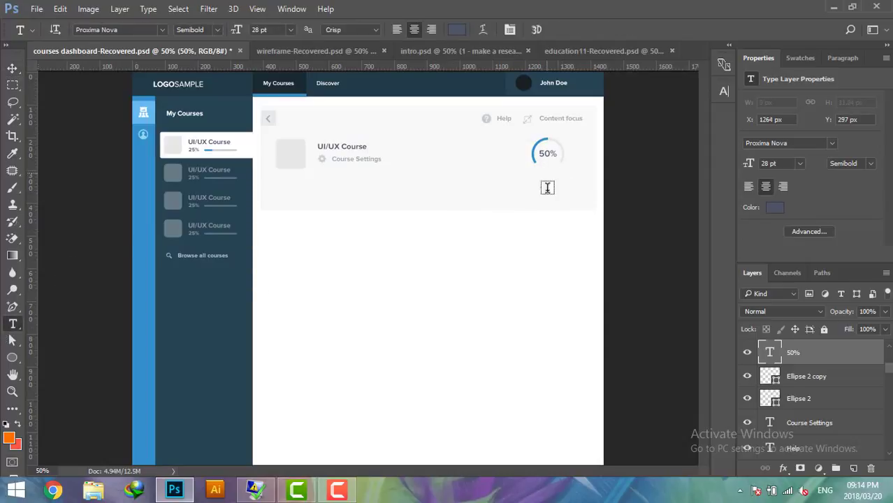
{"action": "left_click", "coordinate": [547, 187]}
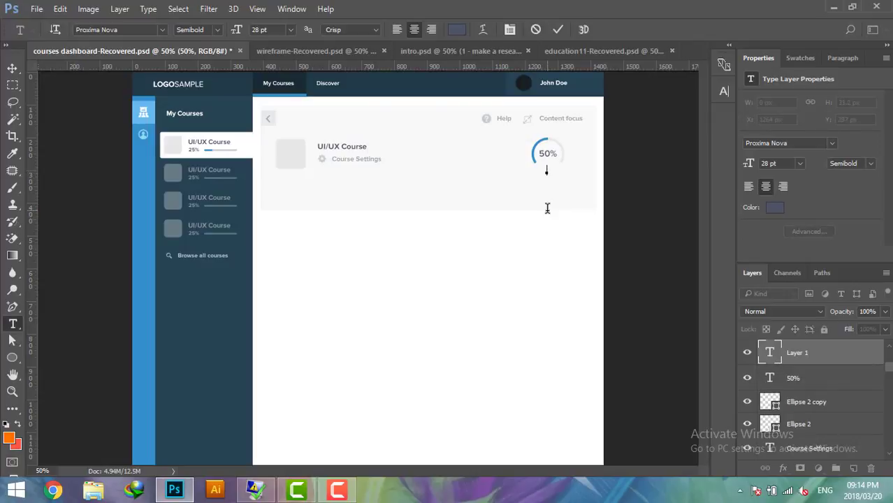
{"action": "type", "text": "MAST"}
{"action": "type", "text": "ERY"}
{"action": "double_click", "coordinate": [556, 172]}
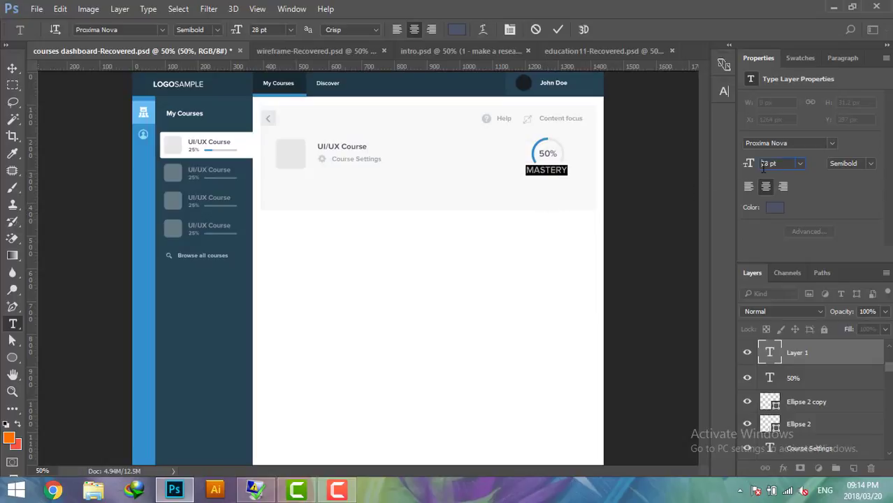
{"action": "type", "text": "16"}
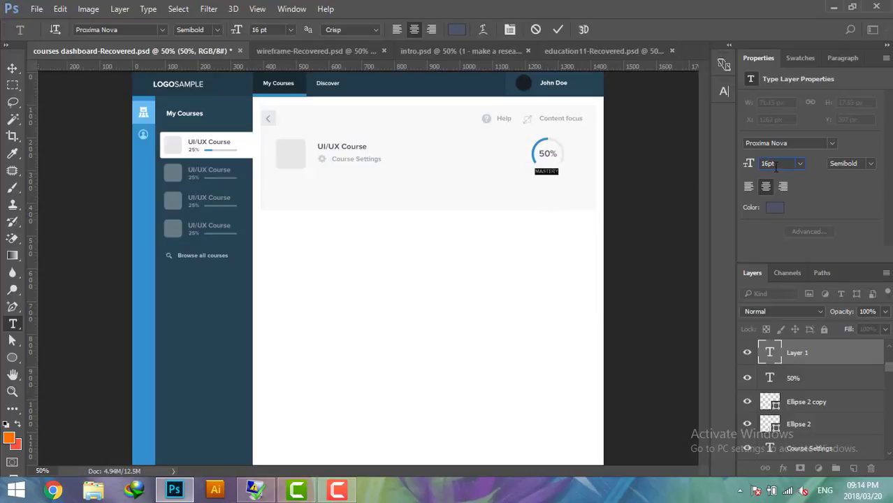
Step: Make MASTERY grey #9aa8aa at 18 pt and centre it under 50%
{"action": "left_click", "coordinate": [771, 210]}
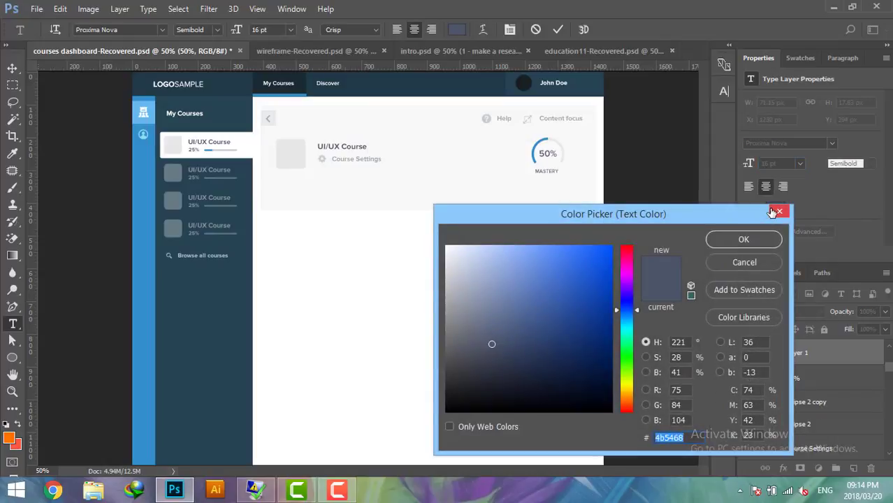
{"action": "type", "text": "9aa8aa"}
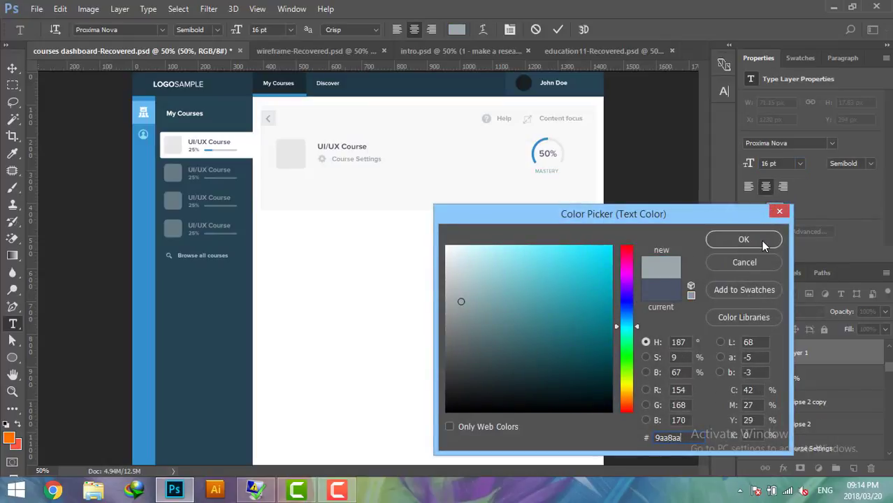
{"action": "left_click", "coordinate": [744, 240]}
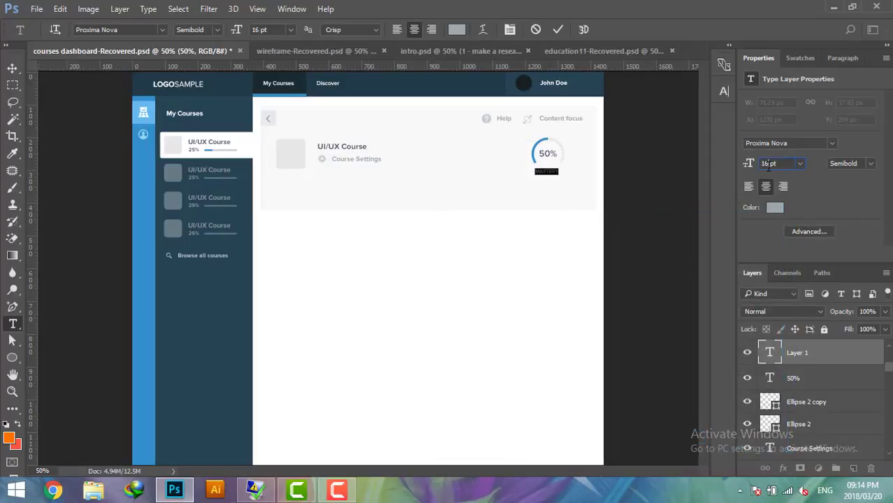
{"action": "key", "text": "Up"}
{"action": "key", "text": "Up"}
{"action": "left_click", "coordinate": [12, 68]}
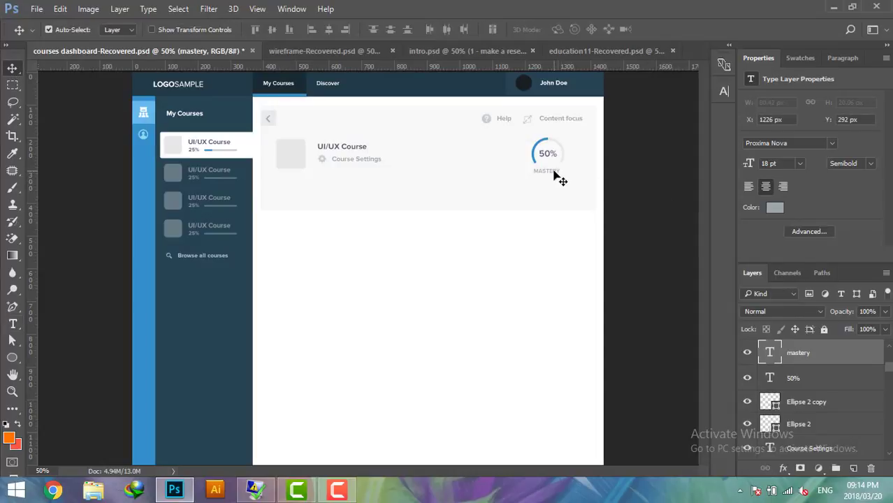
{"action": "left_click_drag", "start_coordinate": [554, 171], "coordinate": [555, 167]}
{"action": "left_click", "coordinate": [550, 157], "text": "shift"}
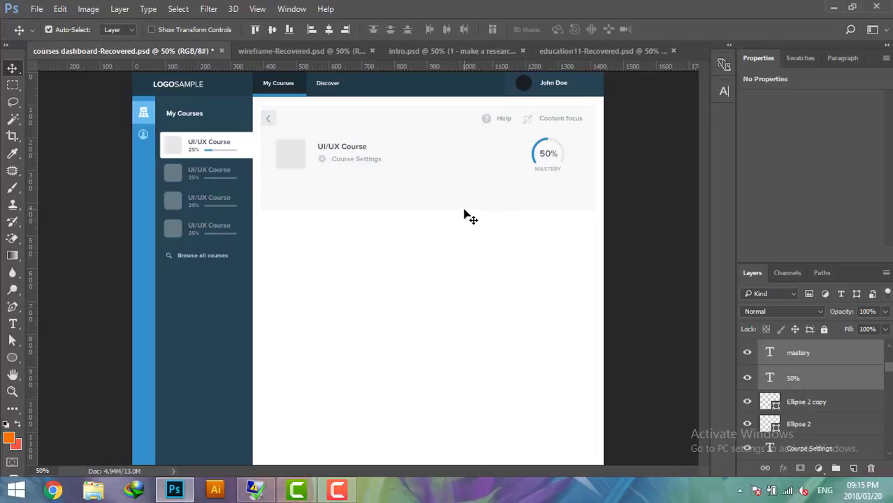
Step: Check the wireframe for reference, then type ABOUT inside the header panel
{"action": "left_click", "coordinate": [388, 206]}
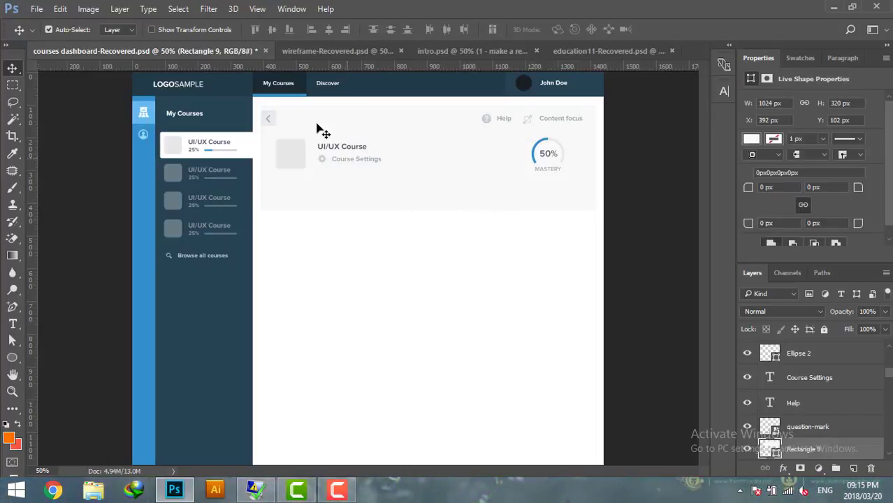
{"action": "left_click", "coordinate": [308, 50]}
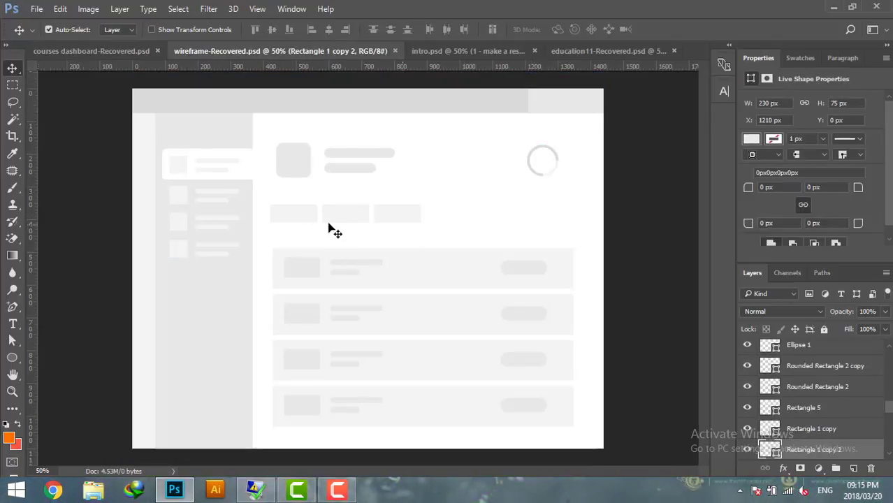
{"action": "left_click", "coordinate": [98, 51]}
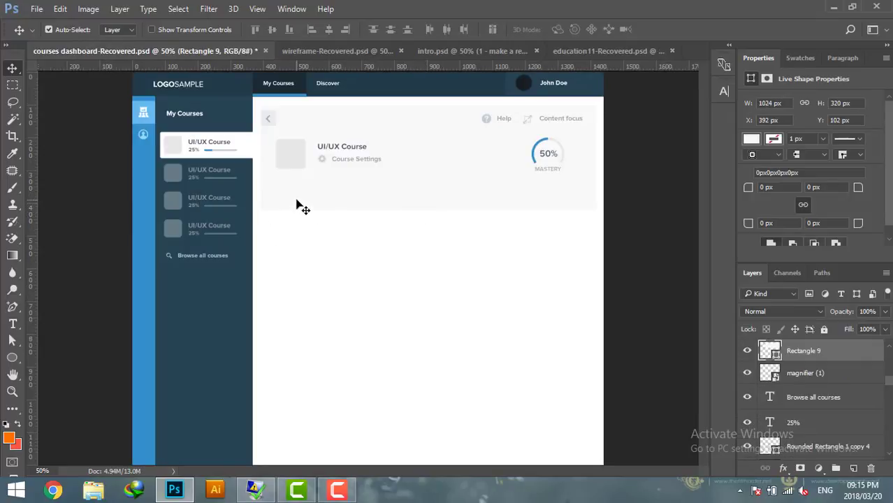
{"action": "left_click", "coordinate": [12, 324]}
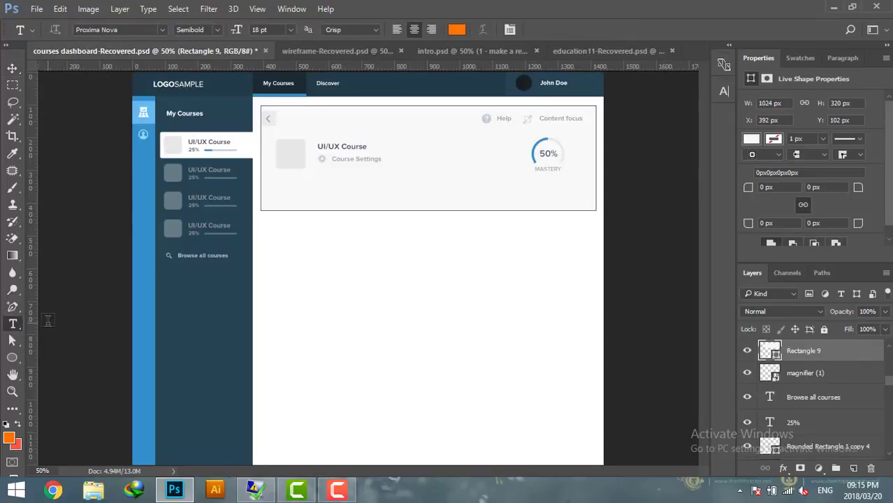
{"action": "left_click", "coordinate": [280, 198]}
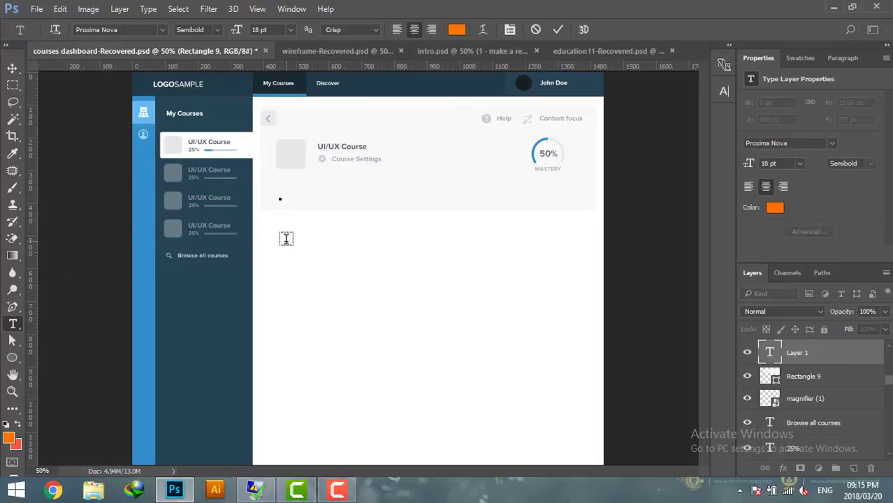
{"action": "type", "text": "a"}
Step: Style the ABOUT text grey #9aa8aa at 21 pt
{"action": "double_click", "coordinate": [279, 194]}
{"action": "left_click", "coordinate": [774, 207]}
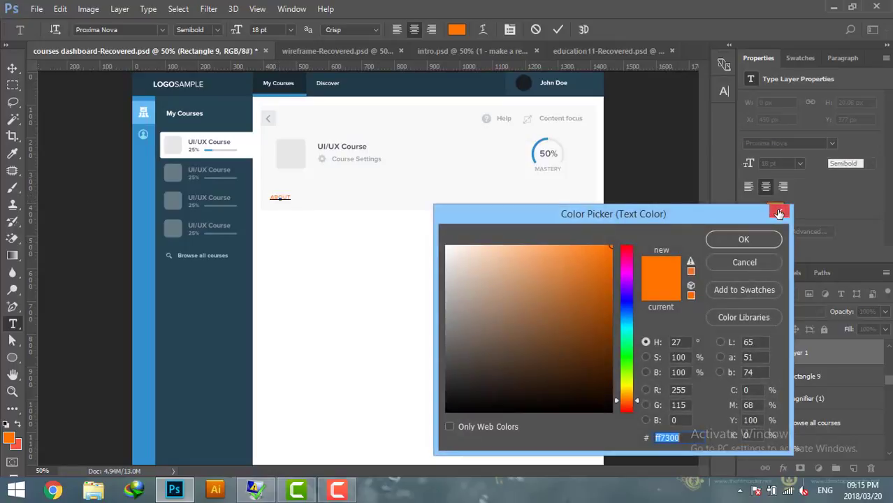
{"action": "type", "text": "9aa8aa"}
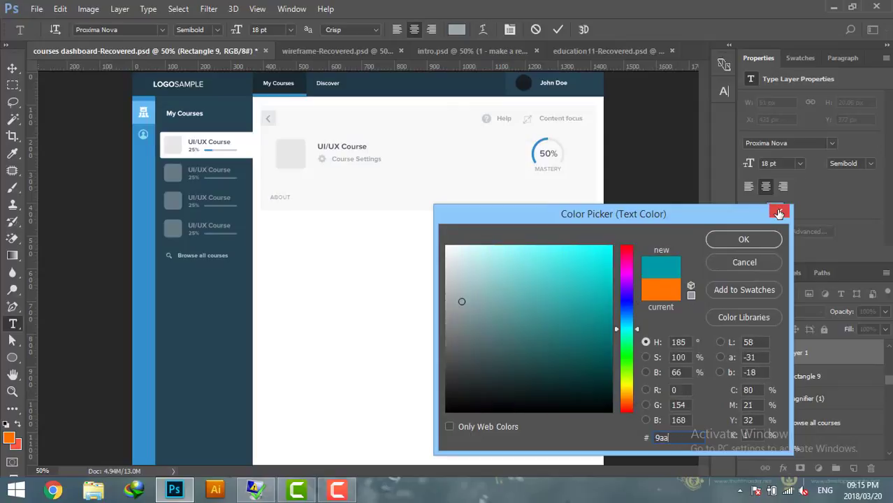
{"action": "left_click", "coordinate": [756, 237]}
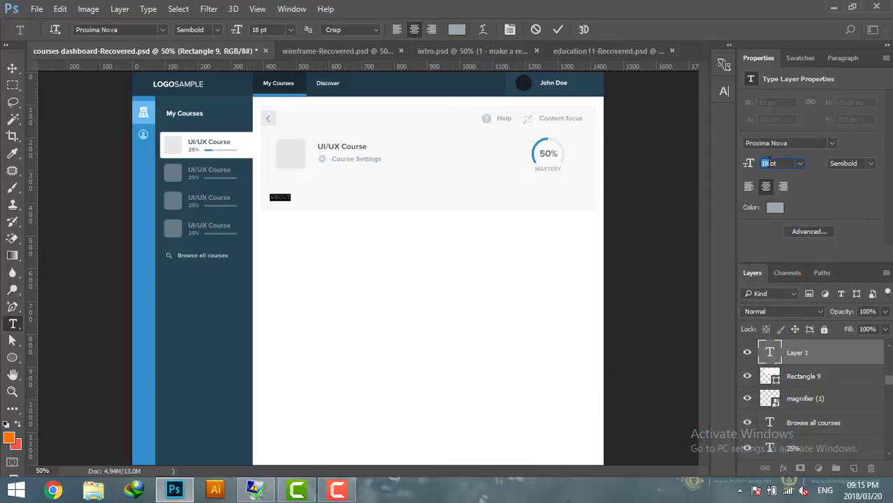
{"action": "type", "text": "21"}
{"action": "key", "text": "Return"}
Step: Nudge ABOUT into place and add an empty layer above Rectangle 9
{"action": "left_click", "coordinate": [12, 68]}
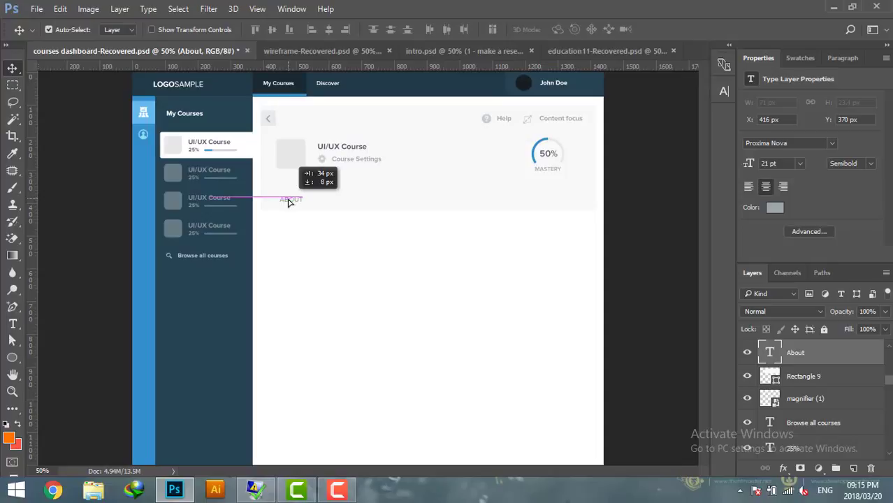
{"action": "left_click_drag", "start_coordinate": [276, 201], "coordinate": [288, 203]}
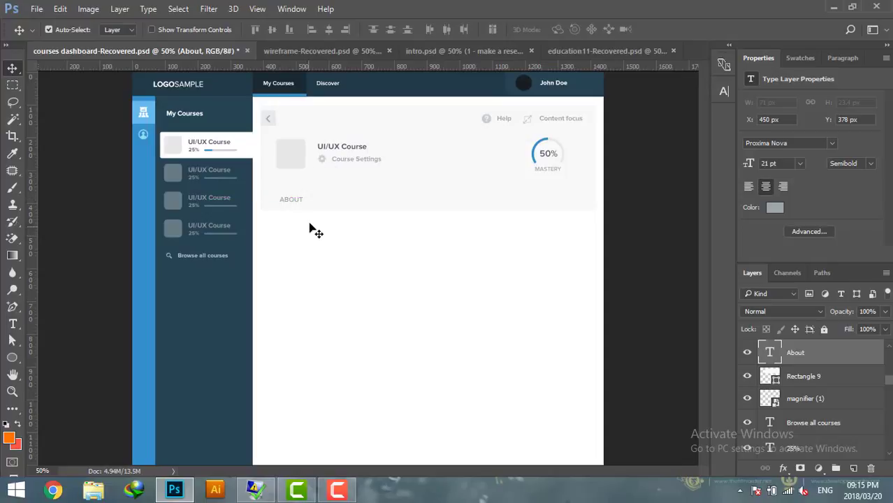
{"action": "left_click", "coordinate": [836, 379]}
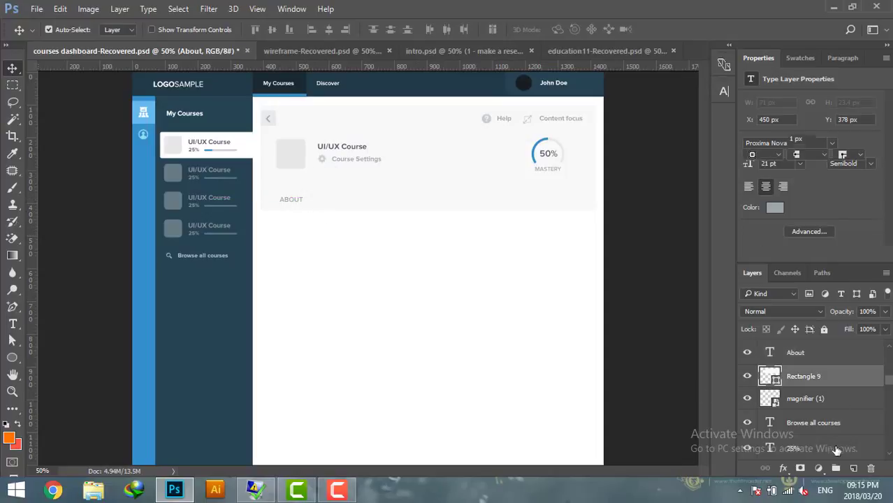
{"action": "left_click", "coordinate": [854, 468]}
Step: Draw a white-filled rectangle behind the ABOUT label
{"action": "left_click", "coordinate": [12, 357]}
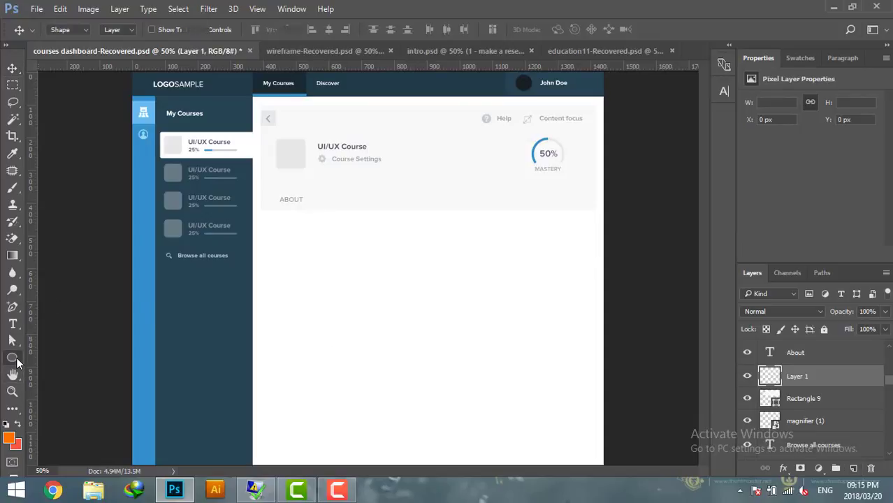
{"action": "right_click", "coordinate": [12, 357]}
{"action": "left_click", "coordinate": [59, 360]}
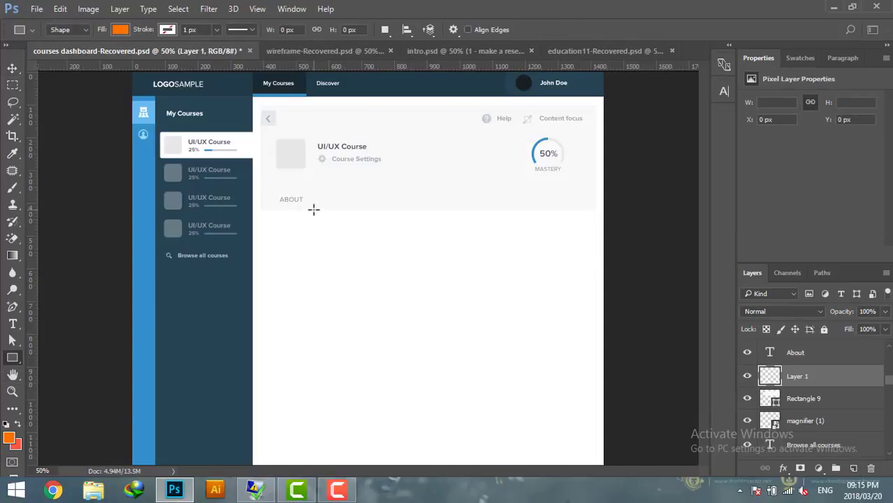
{"action": "left_click_drag", "start_coordinate": [314, 210], "coordinate": [260, 187]}
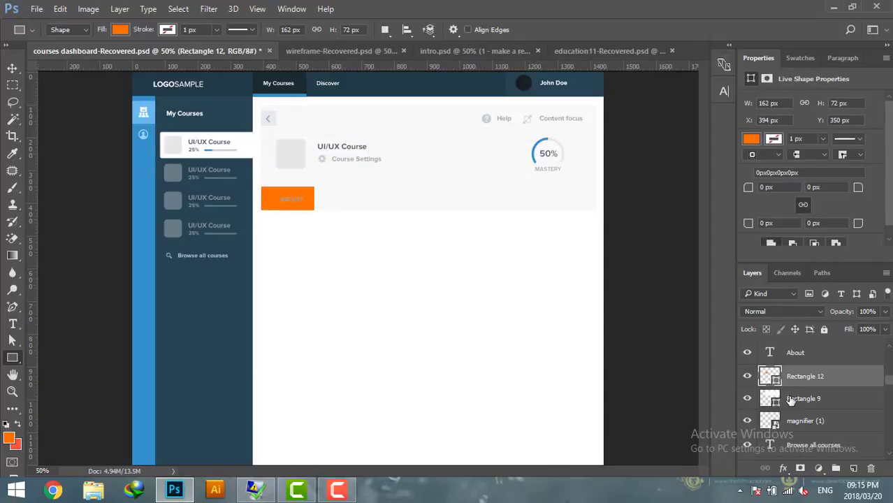
{"action": "double_click", "coordinate": [772, 378]}
{"action": "type", "text": "ffffff"}
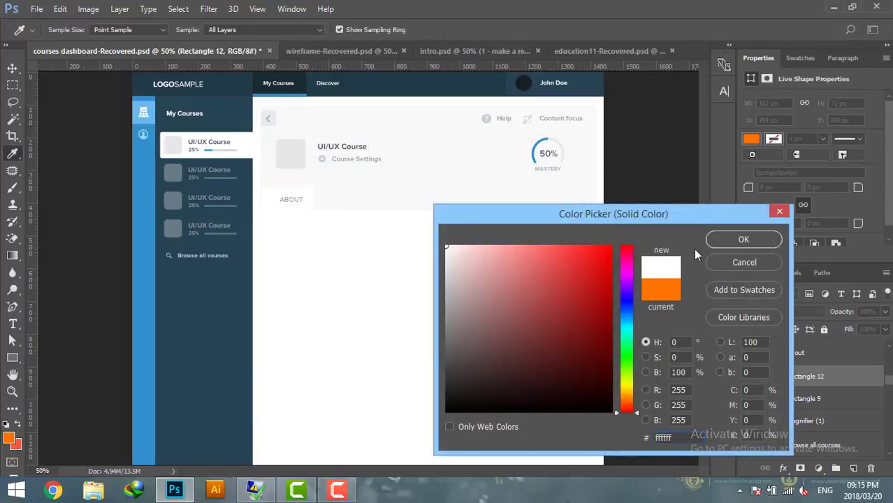
{"action": "left_click", "coordinate": [744, 244]}
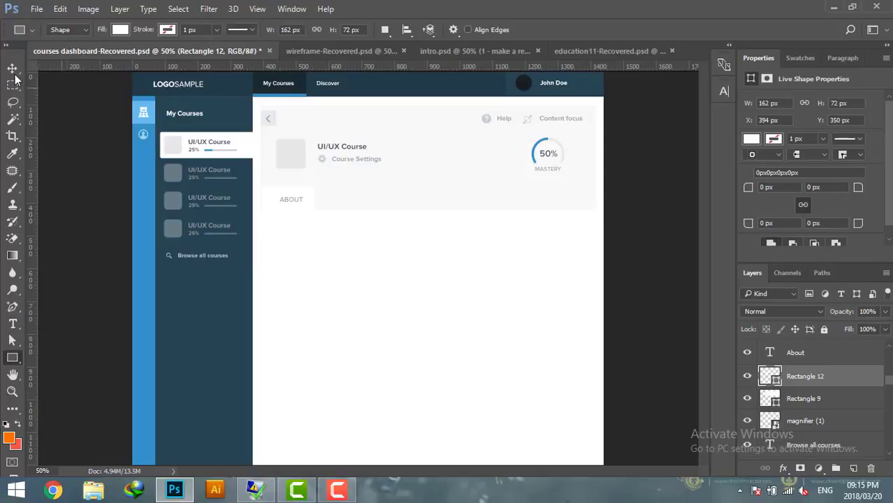
Step: Shift the tab rectangle 14 px right and select ABOUT with its tab shapes
{"action": "left_click", "coordinate": [13, 68]}
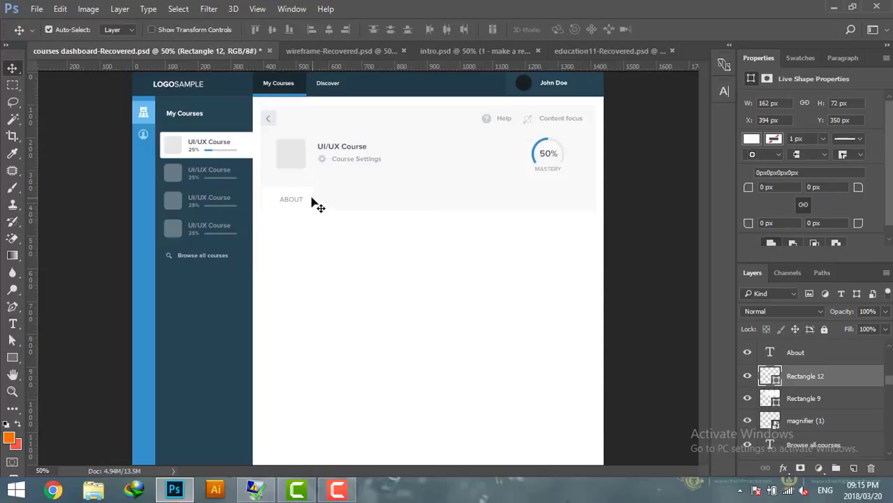
{"action": "left_click_drag", "start_coordinate": [312, 203], "coordinate": [317, 203]}
{"action": "left_click_drag", "start_coordinate": [315, 222], "coordinate": [284, 195]}
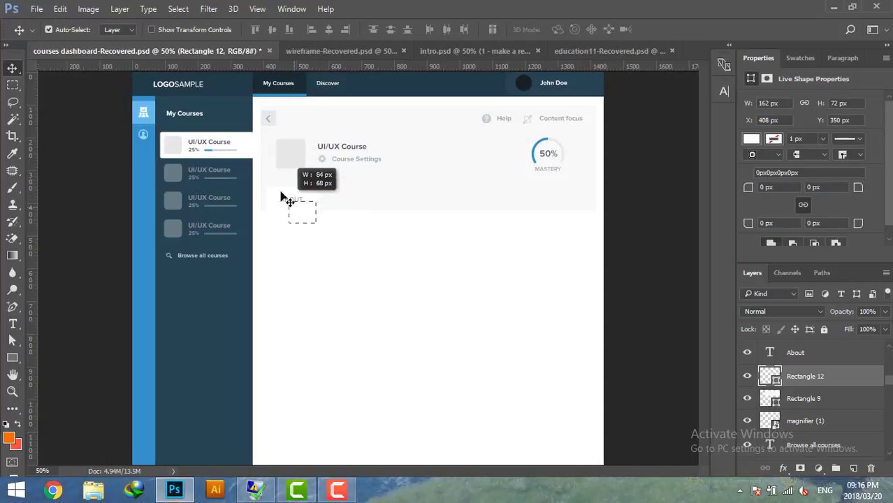
{"action": "left_click", "coordinate": [355, 207], "text": "shift"}
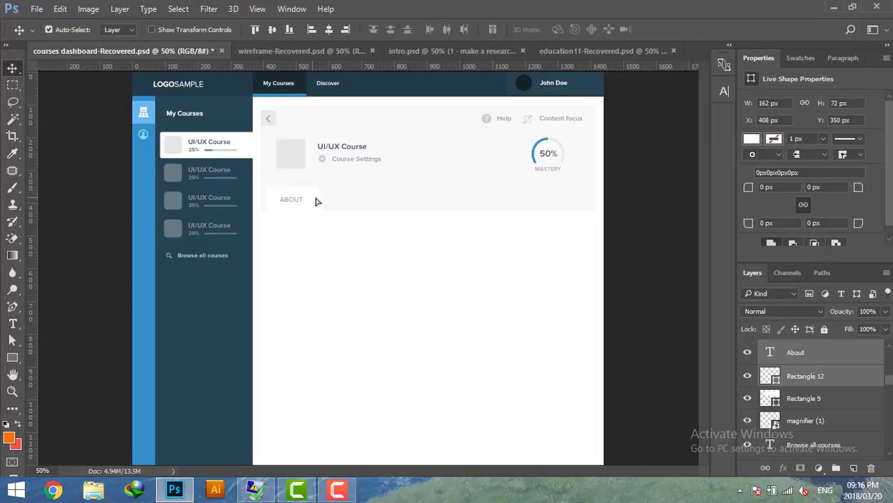
Step: Duplicate the ABOUT tab to the right and relabel the middle tab LESSONS
{"action": "mouse_move", "coordinate": [315, 202]}
{"action": "left_mouse_down"}
{"action": "mouse_move", "coordinate": [374, 207]}
{"action": "mouse_move", "coordinate": [422, 198]}
{"action": "left_mouse_up"}
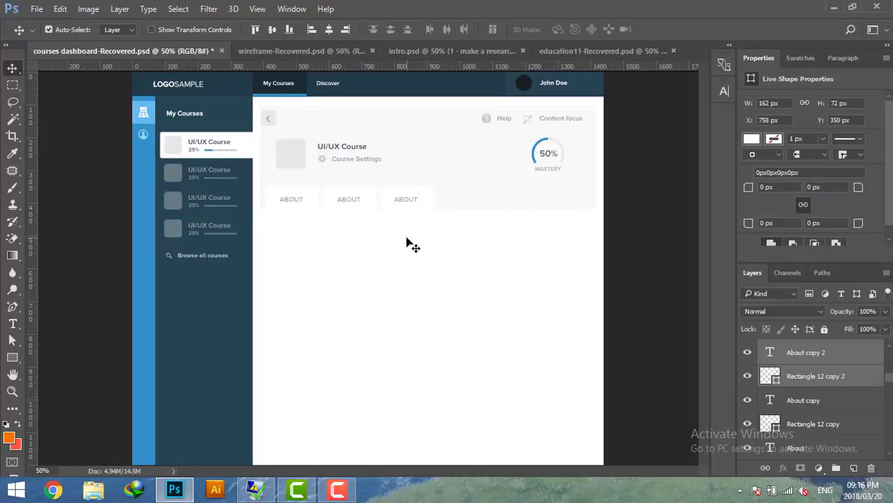
{"action": "left_click", "coordinate": [412, 245]}
{"action": "left_click", "coordinate": [353, 201]}
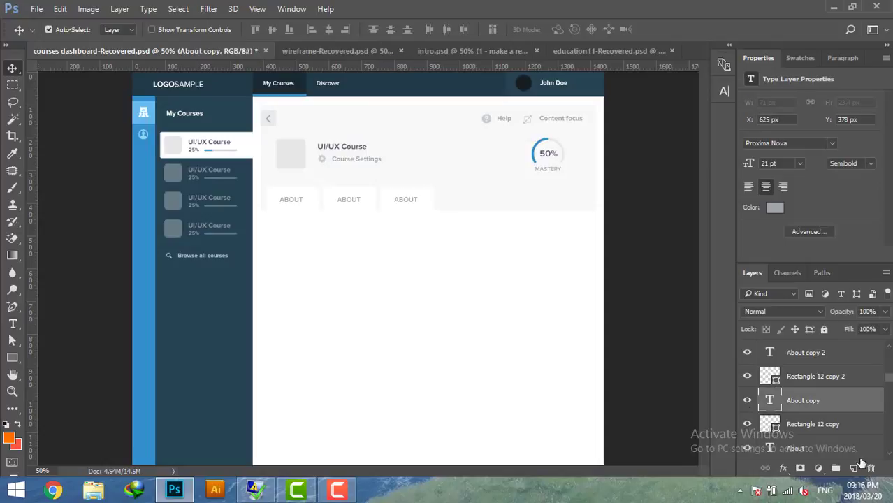
{"action": "double_click", "coordinate": [771, 400]}
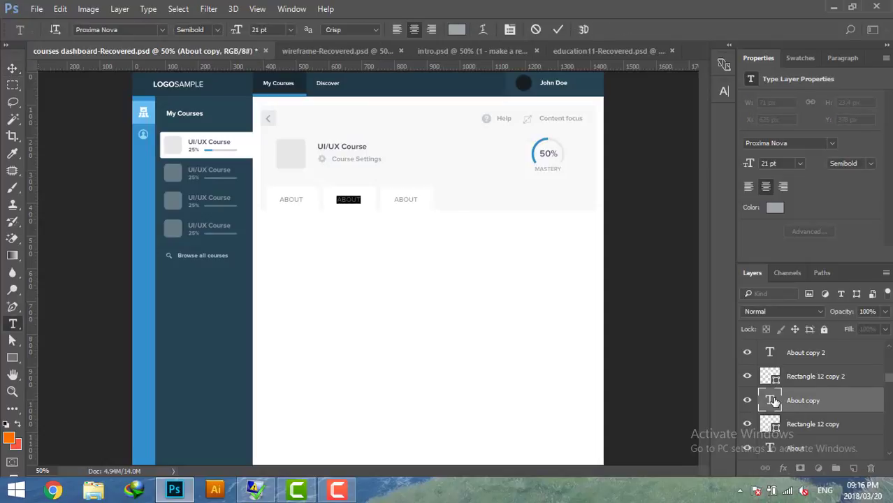
{"action": "key", "text": "BackSpace"}
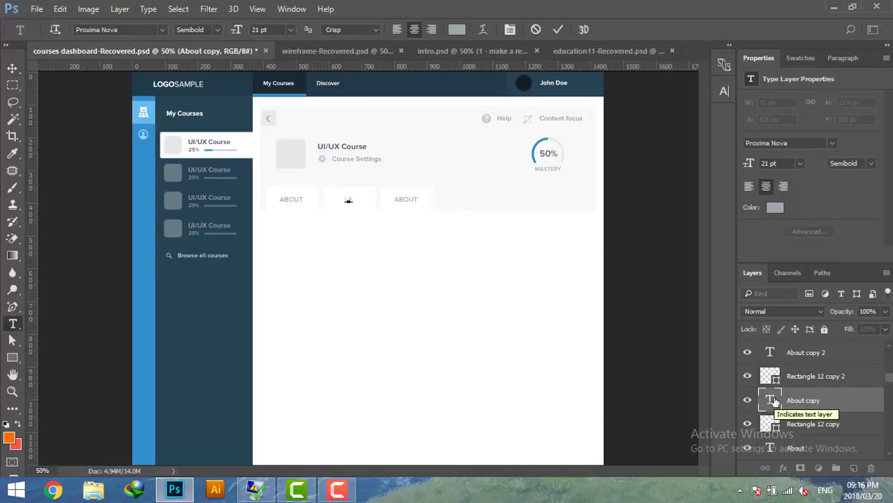
{"action": "type", "text": "LESSONS"}
{"action": "left_click", "coordinate": [12, 68]}
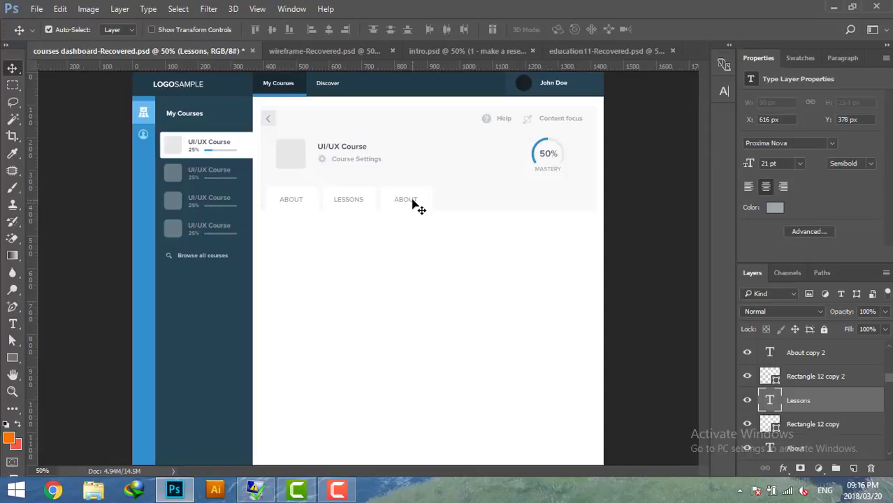
Step: Relabel the third tab's text to STUDENTS
{"action": "double_click", "coordinate": [769, 353]}
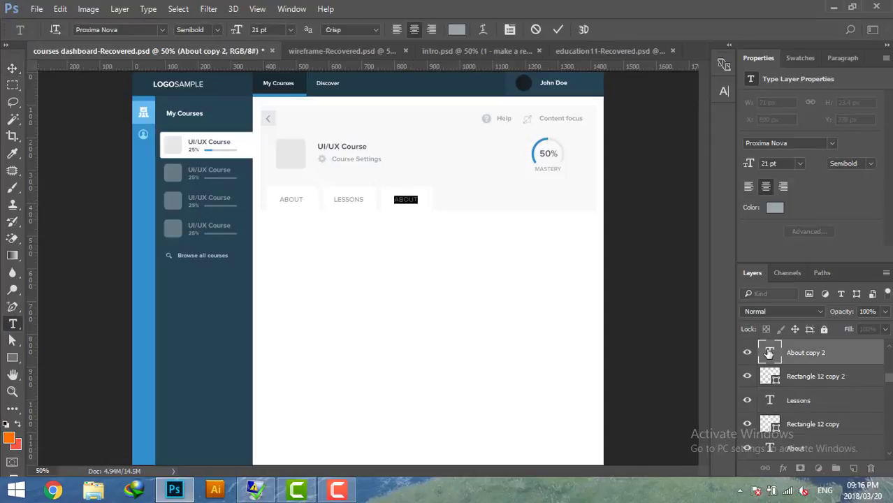
{"action": "key", "text": "BackSpace"}
{"action": "type", "text": "STUDE"}
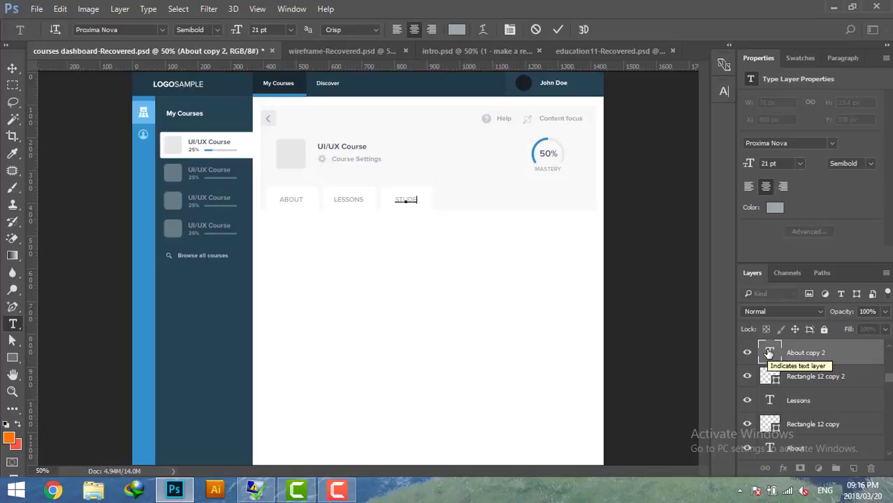
{"action": "type", "text": "NTS"}
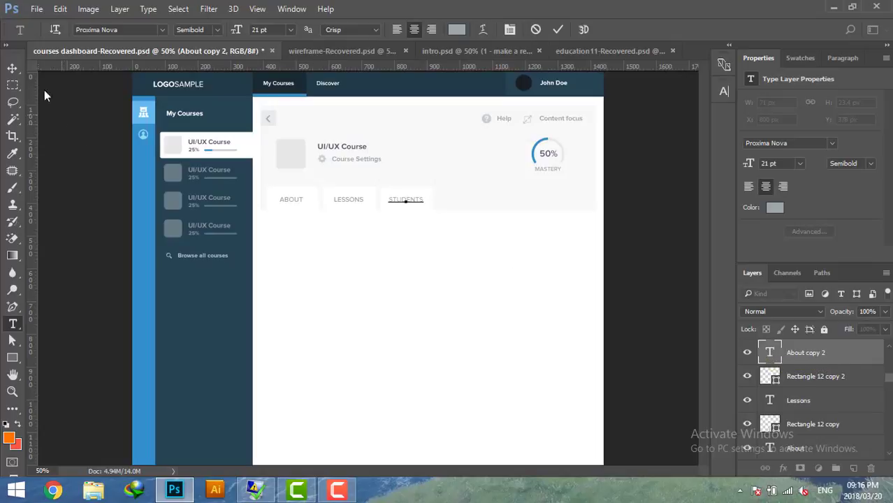
{"action": "left_click", "coordinate": [12, 68]}
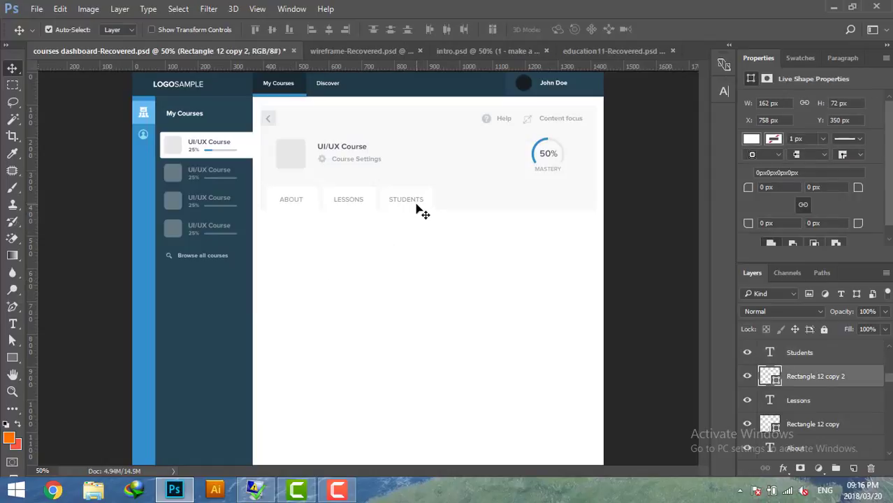
Step: Hide Rectangle 12 copy 2 and Rectangle 12 backgrounds, then compare with the wireframe
{"action": "left_click", "coordinate": [747, 376]}
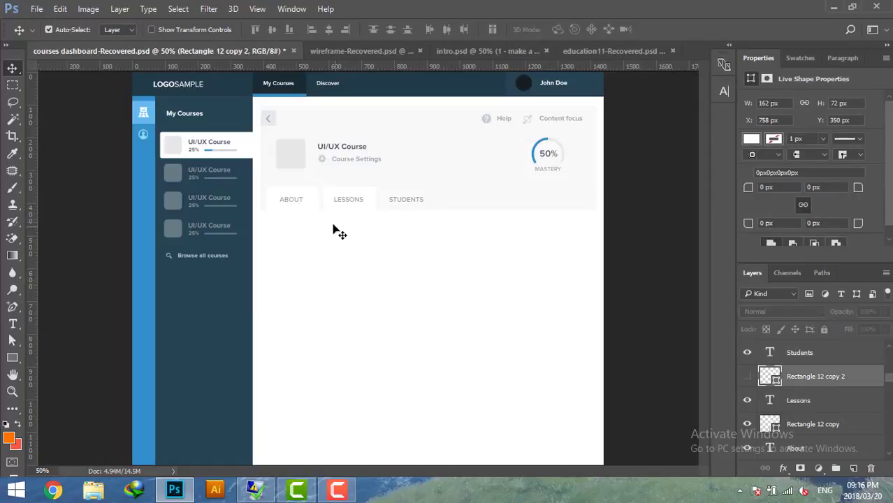
{"action": "left_click", "coordinate": [285, 207]}
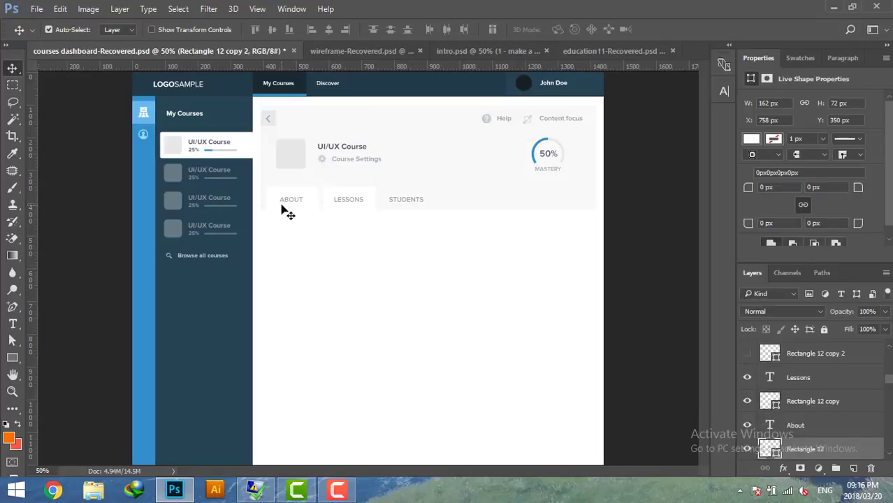
{"action": "left_click", "coordinate": [748, 453]}
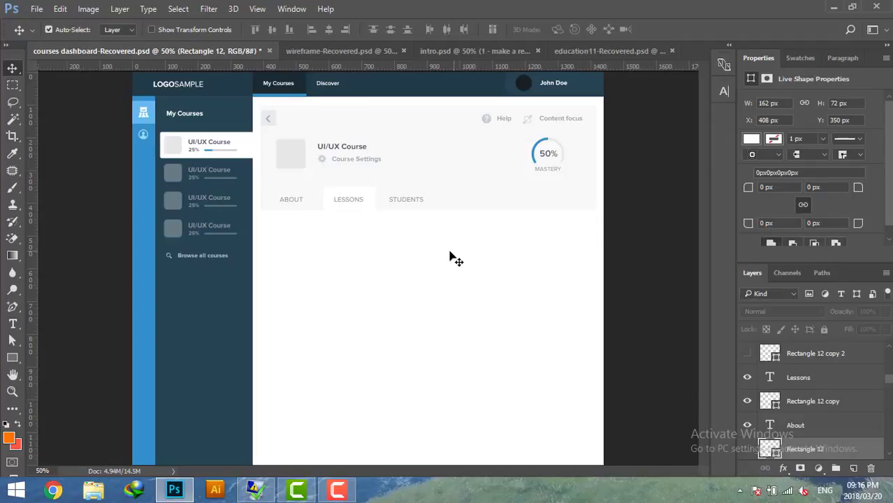
{"action": "left_click", "coordinate": [329, 50]}
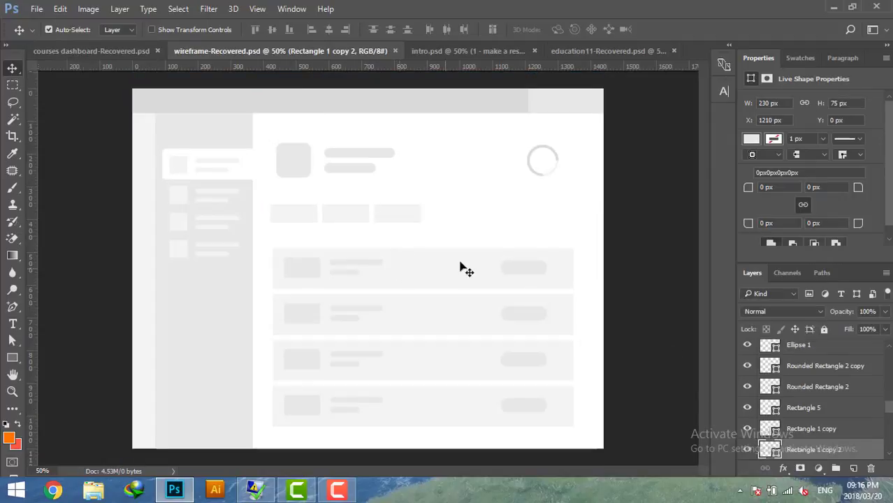
{"action": "left_click", "coordinate": [96, 50]}
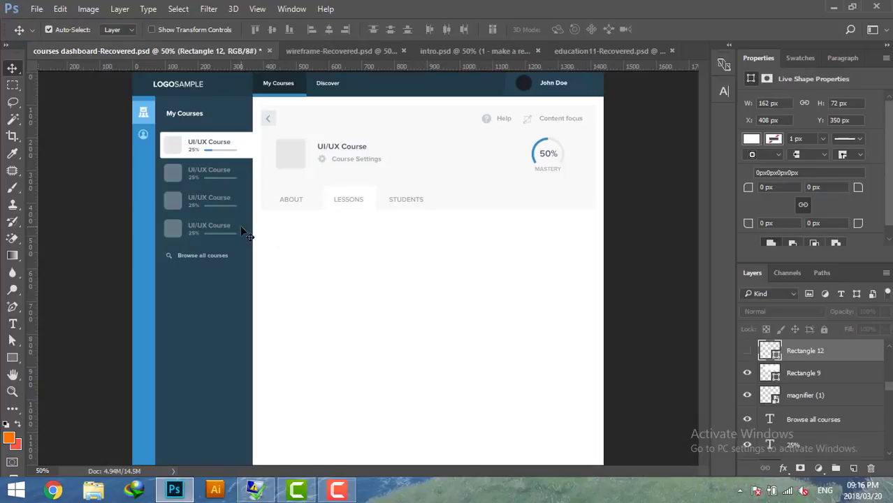
Step: Type a left-aligned 24 pt LESSONS heading below the tabs
{"action": "left_click", "coordinate": [12, 325]}
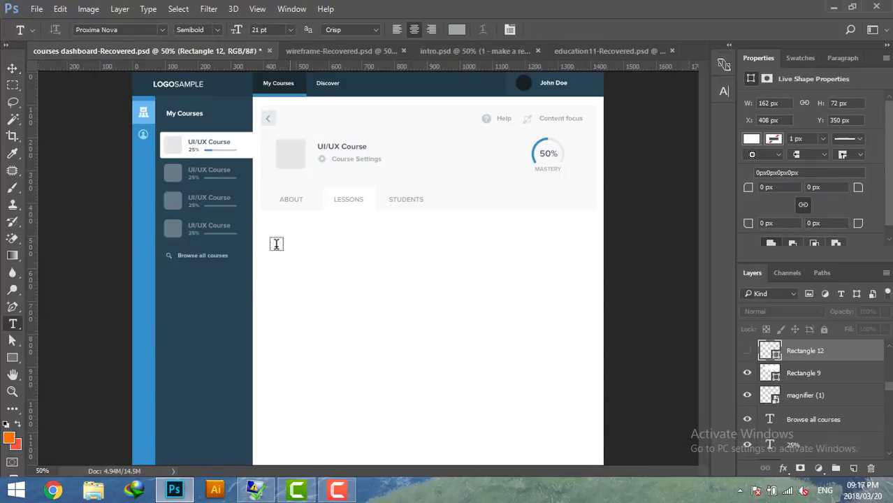
{"action": "left_click", "coordinate": [271, 225]}
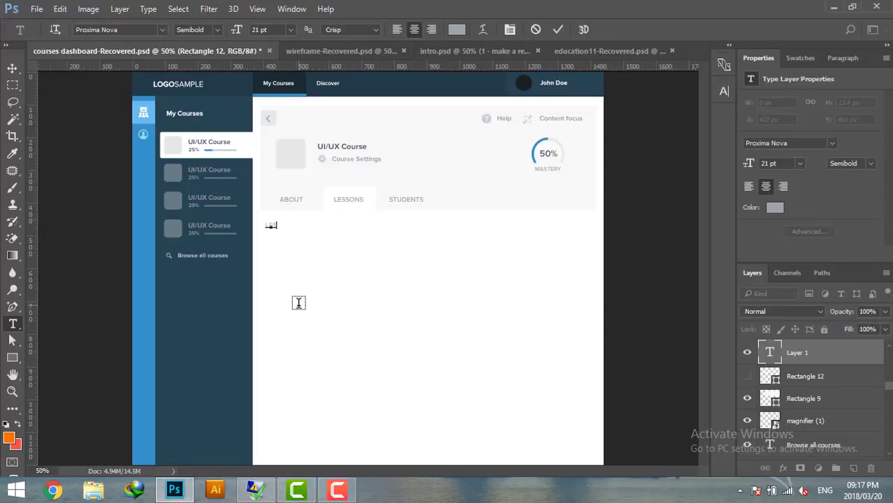
{"action": "type", "text": "LESSONS"}
{"action": "left_click", "coordinate": [747, 185]}
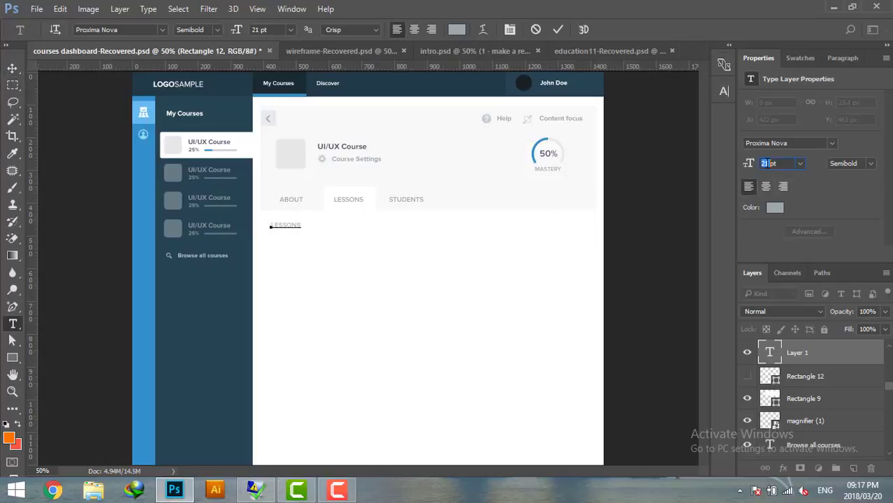
{"action": "type", "text": "24"}
{"action": "key", "text": "Return"}
{"action": "double_click", "coordinate": [282, 223]}
{"action": "type", "text": "24"}
{"action": "key", "text": "Return"}
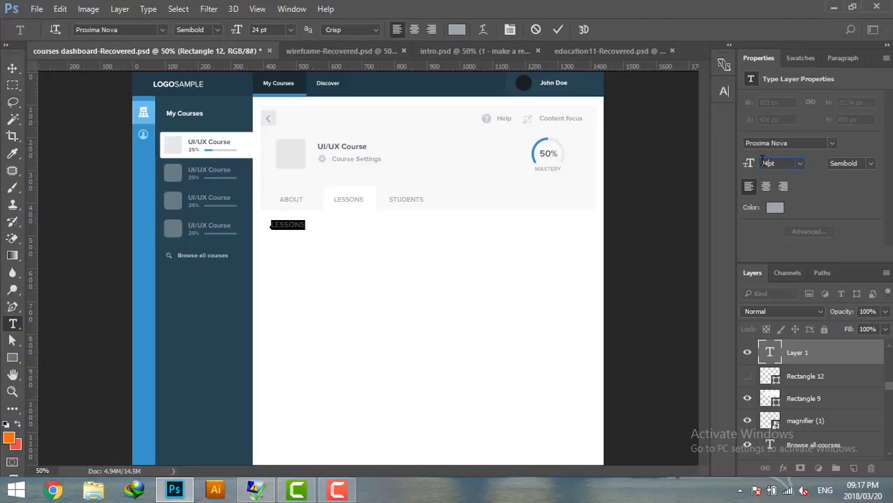
Step: Make LESSONS bold, shift it left, and colour it #4b5468
{"action": "left_click", "coordinate": [871, 164]}
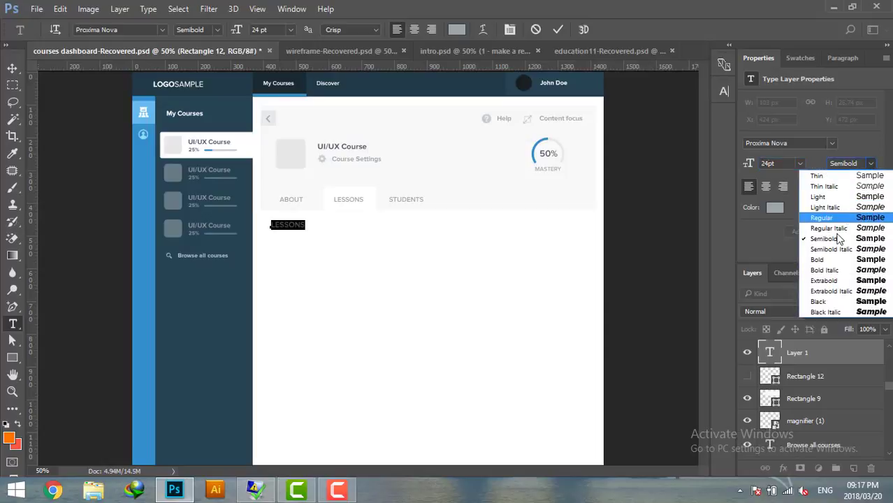
{"action": "left_click", "coordinate": [830, 260]}
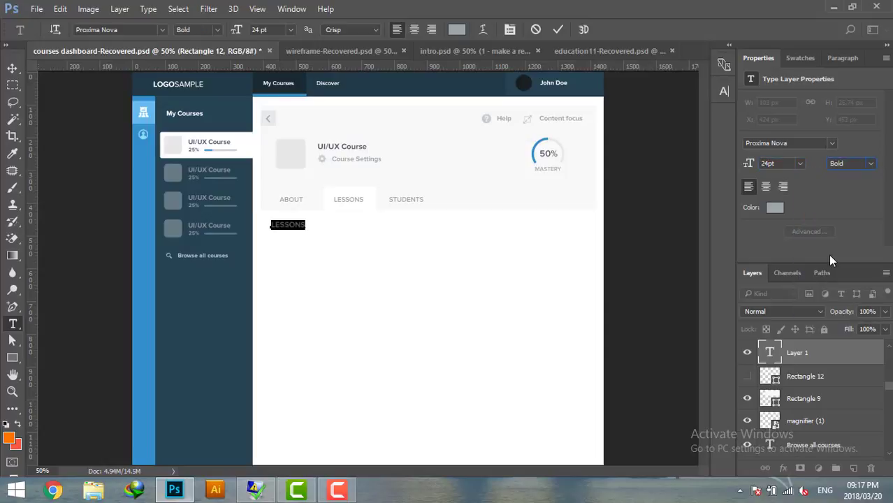
{"action": "left_click", "coordinate": [20, 67]}
{"action": "left_click_drag", "start_coordinate": [285, 234], "coordinate": [274, 234]}
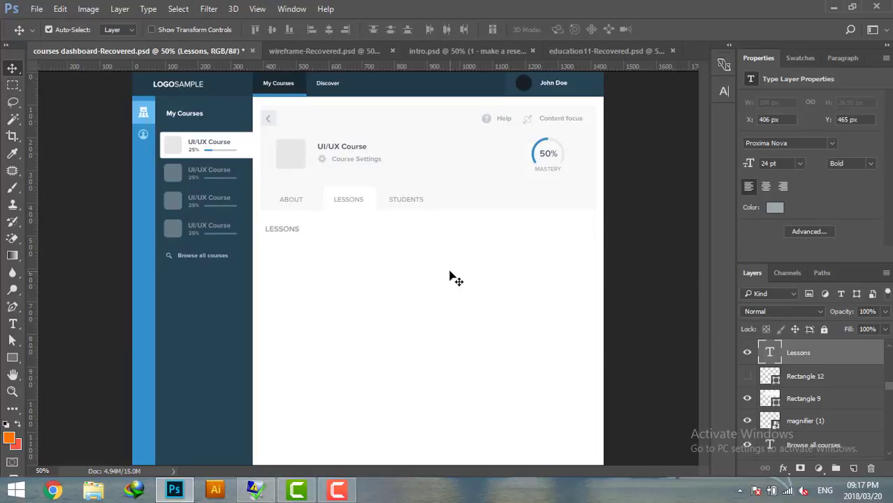
{"action": "left_click", "coordinate": [774, 208]}
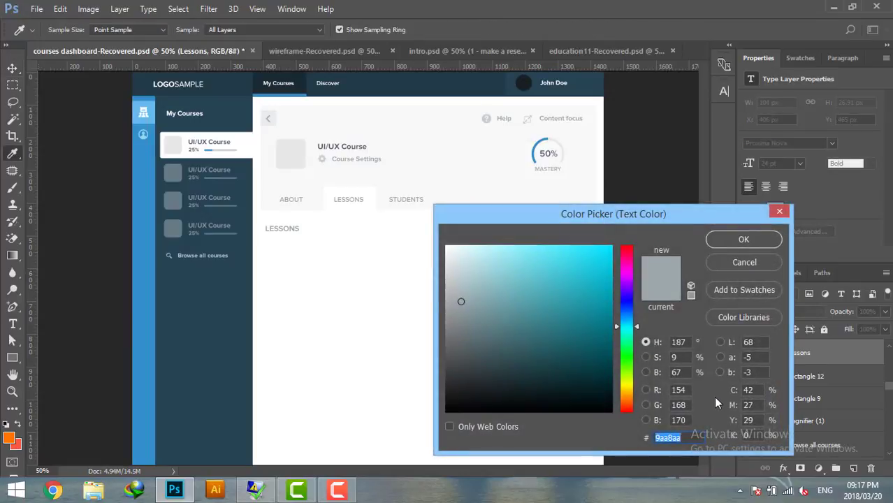
{"action": "type", "text": "4"}
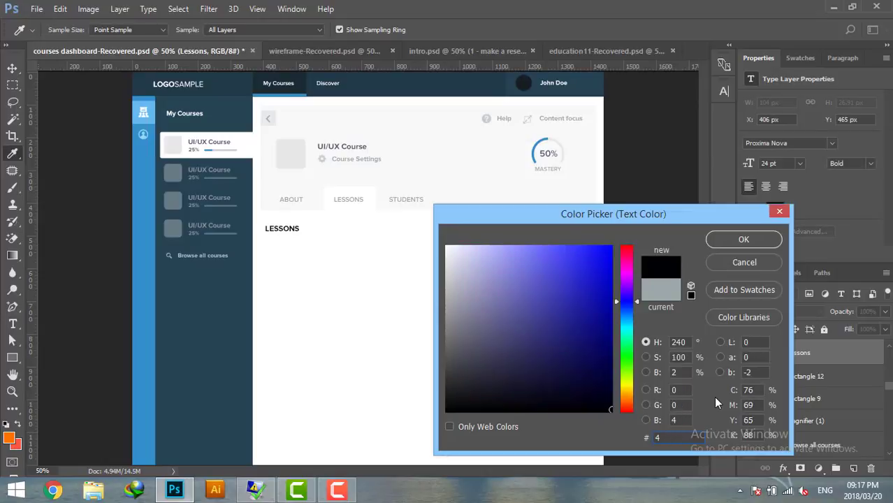
{"action": "type", "text": "b5"}
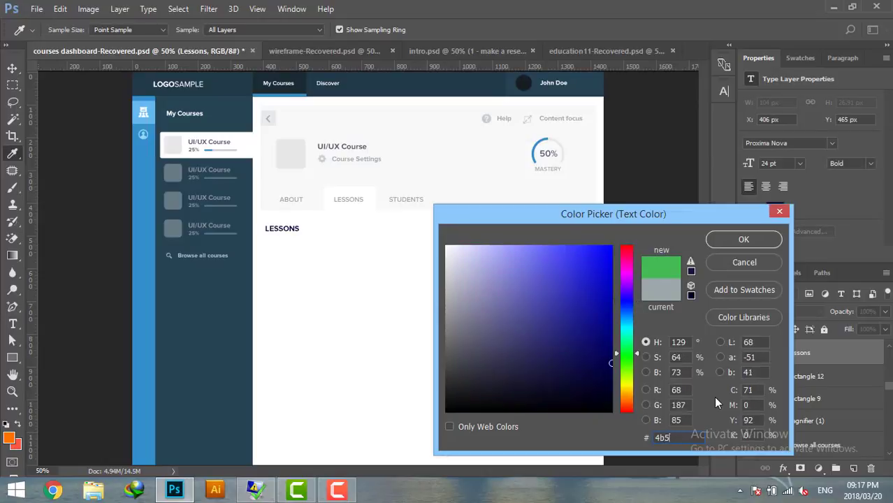
{"action": "type", "text": "468"}
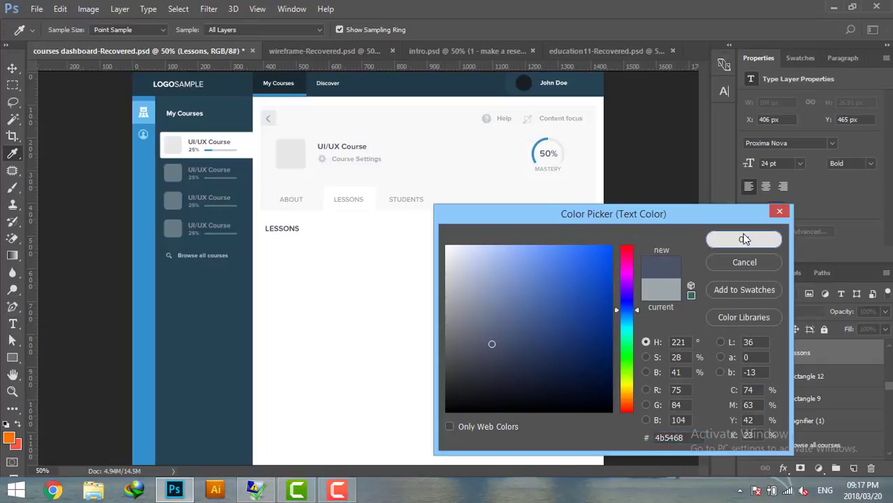
{"action": "left_click", "coordinate": [743, 239]}
Step: Create a 240 × 52 px rectangle on the canvas
{"action": "key", "text": "v"}
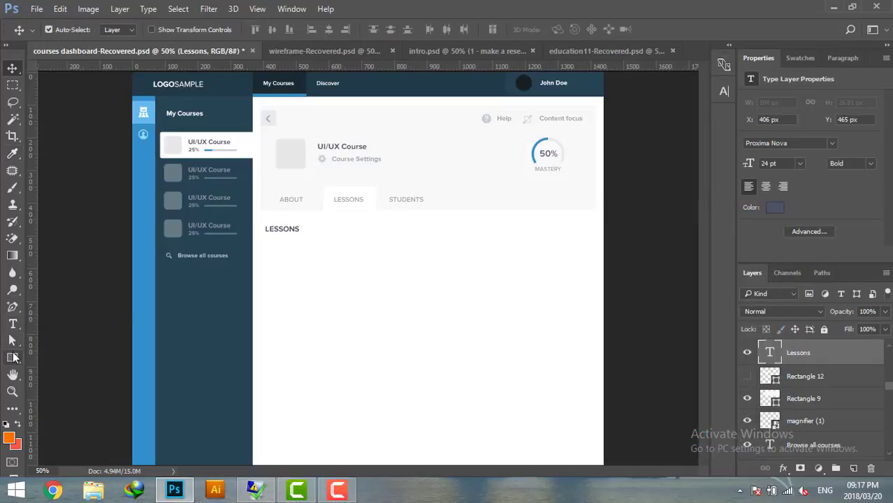
{"action": "left_click", "coordinate": [12, 357]}
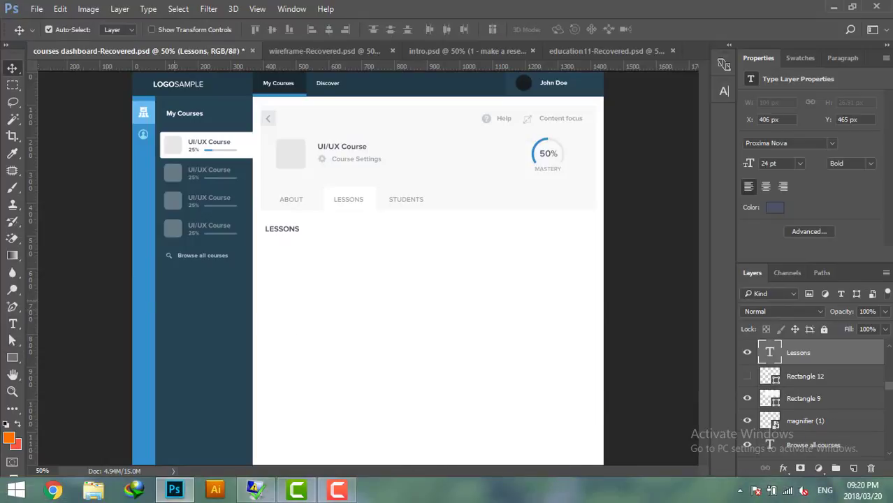
{"action": "left_click", "coordinate": [12, 358]}
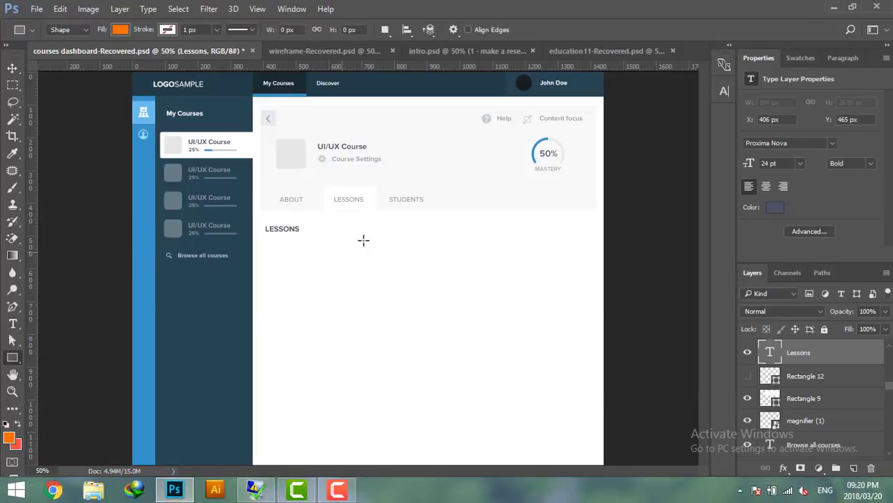
{"action": "left_click", "coordinate": [371, 230]}
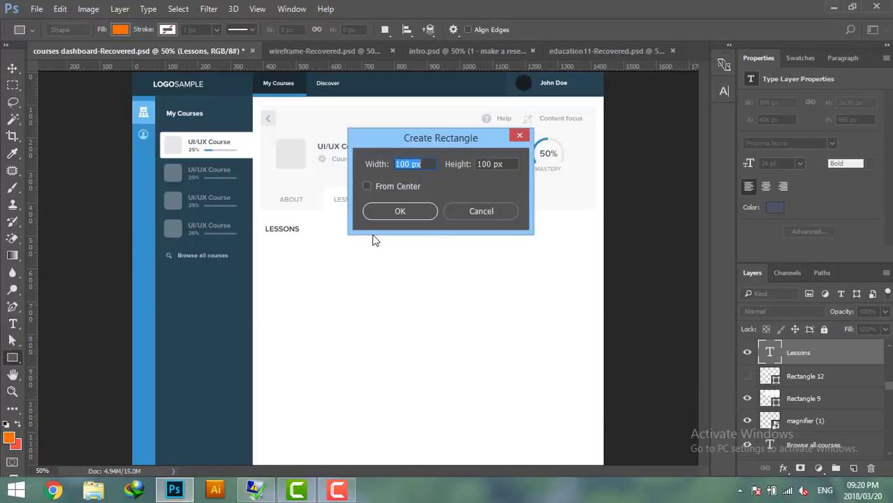
{"action": "type", "text": "240"}
{"action": "double_click", "coordinate": [487, 164]}
{"action": "type", "text": "52"}
{"action": "left_click", "coordinate": [407, 212]}
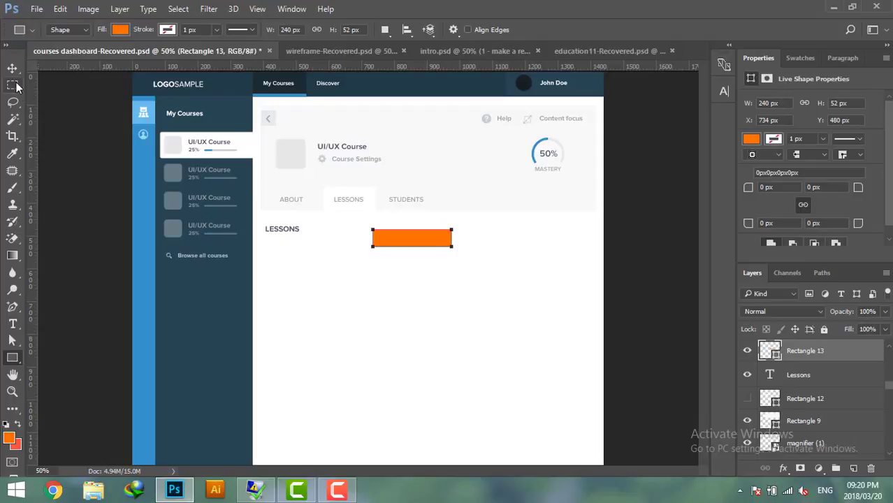
Step: Fill it with the sidebar blue, round corners 3 px, and move it right beside LESSONS
{"action": "double_click", "coordinate": [768, 353]}
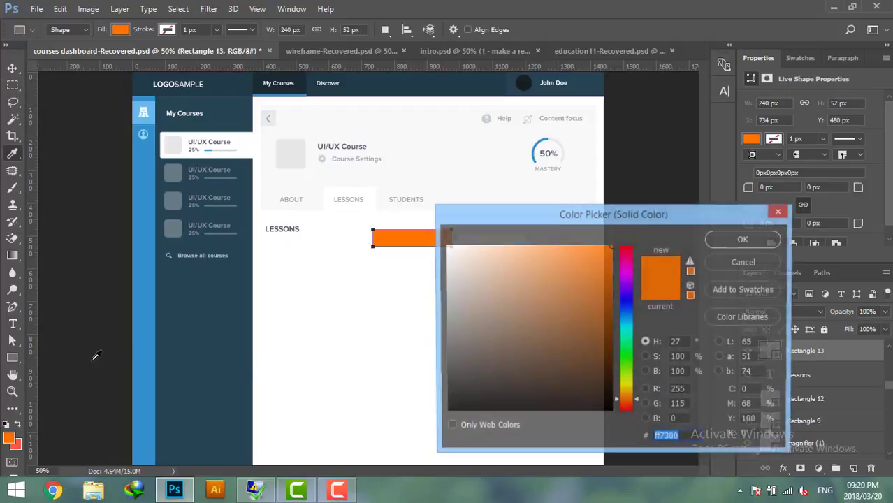
{"action": "left_click", "coordinate": [141, 339]}
{"action": "left_click", "coordinate": [725, 240]}
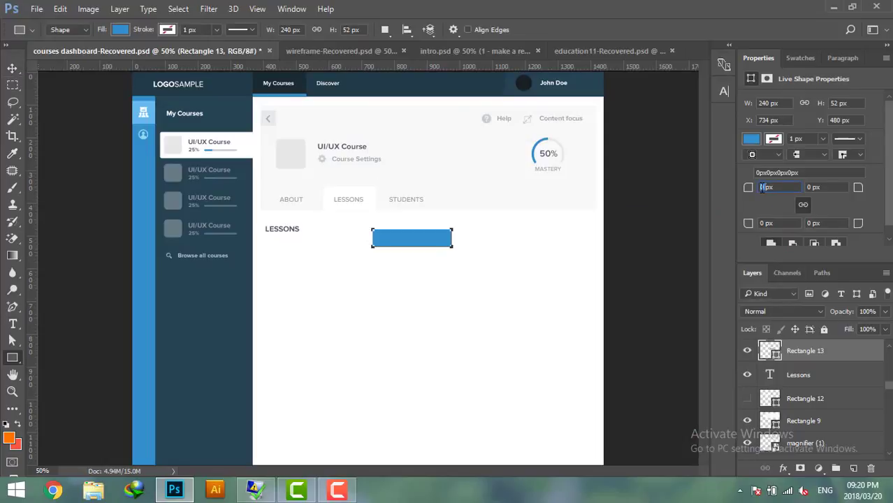
{"action": "type", "text": "3"}
{"action": "key", "text": "Return"}
{"action": "left_click", "coordinate": [12, 68]}
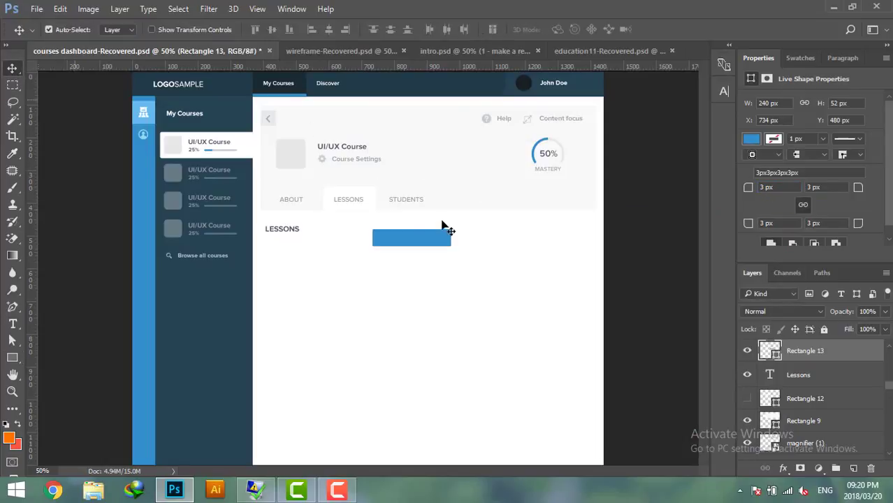
{"action": "left_click_drag", "start_coordinate": [440, 239], "coordinate": [580, 228]}
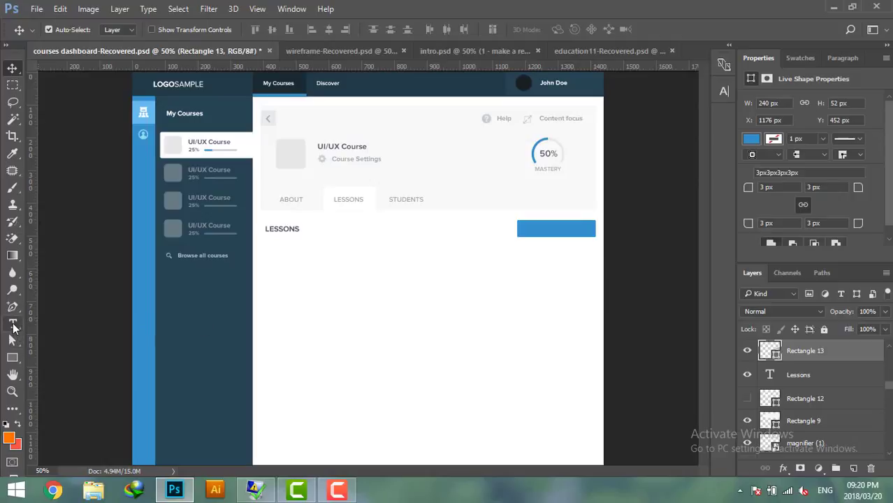
Step: Type the ENROLL NOW label inside the blue button in white
{"action": "left_click", "coordinate": [13, 324]}
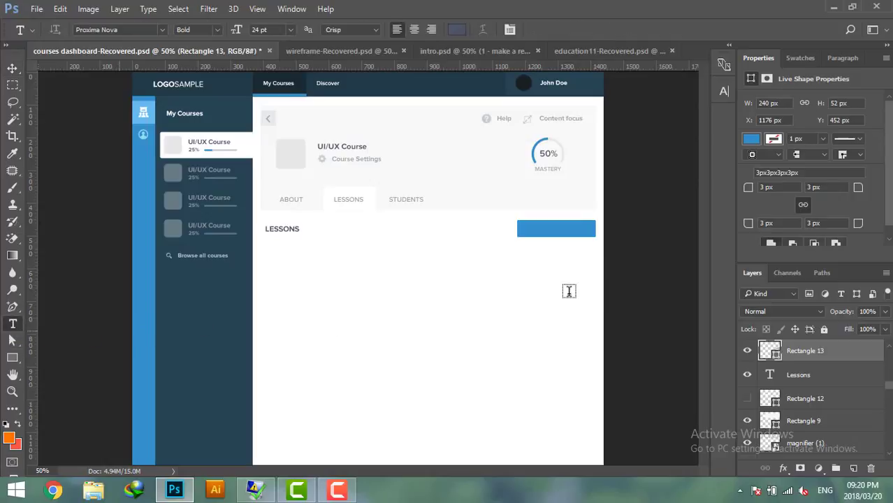
{"action": "left_click", "coordinate": [556, 229]}
{"action": "type", "text": "ENROLL"}
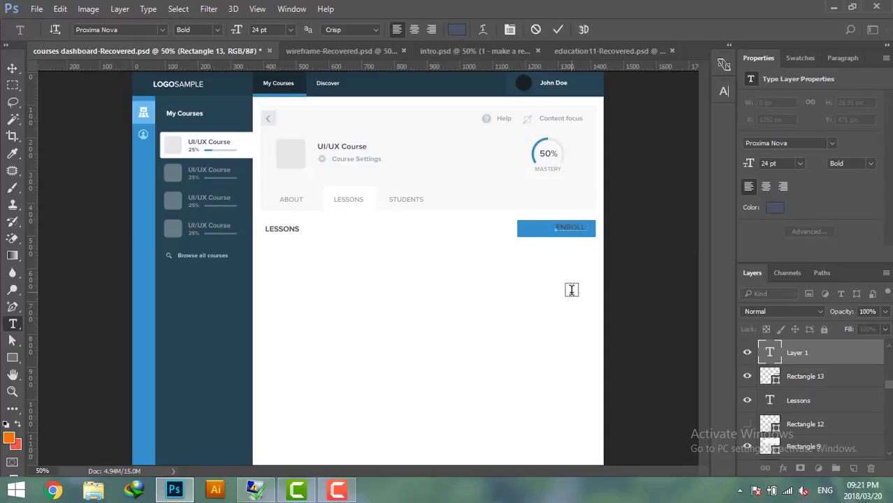
{"action": "type", "text": " NOW"}
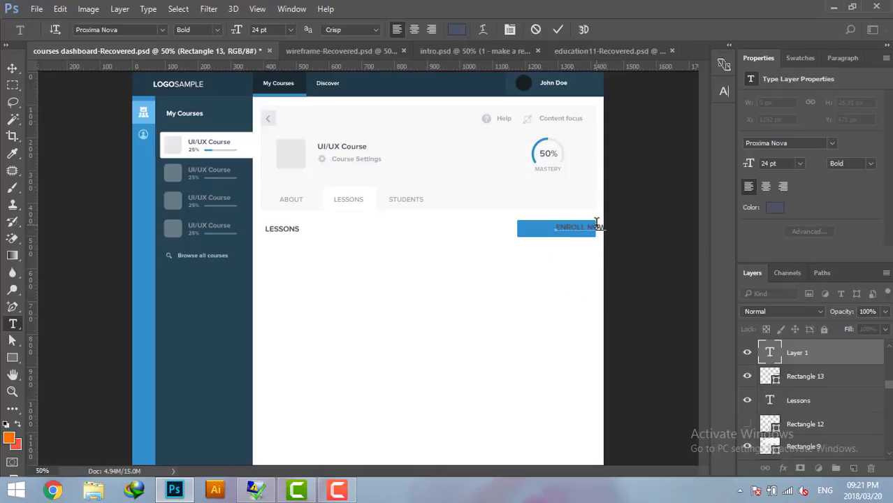
{"action": "key", "text": "ctrl+a"}
{"action": "left_click", "coordinate": [772, 209]}
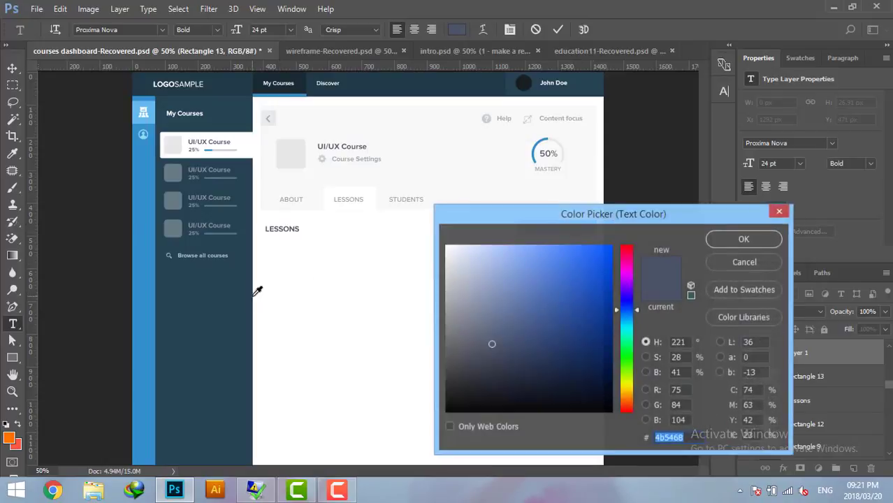
{"action": "left_click", "coordinate": [362, 276]}
{"action": "left_click", "coordinate": [727, 241]}
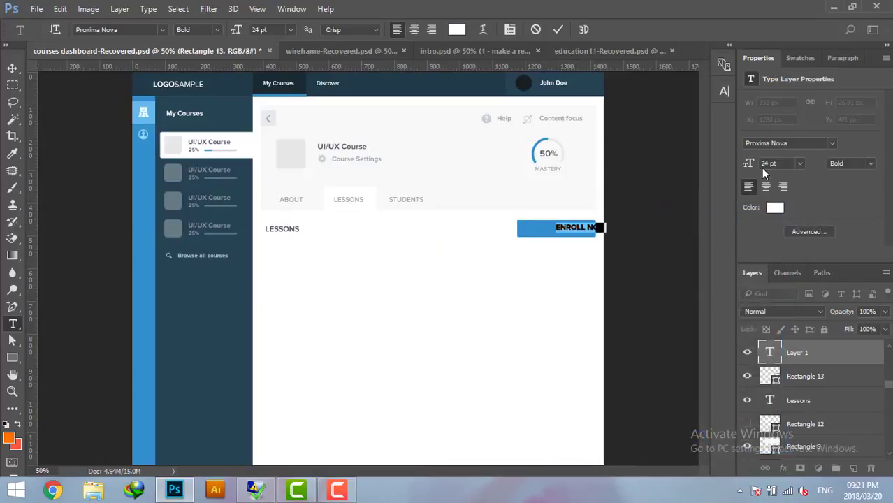
Step: Size the ENROLL NOW label to 18 pt and shift it left to fit the button
{"action": "left_click", "coordinate": [764, 163]}
{"action": "type", "text": "21"}
{"action": "key", "text": "Return"}
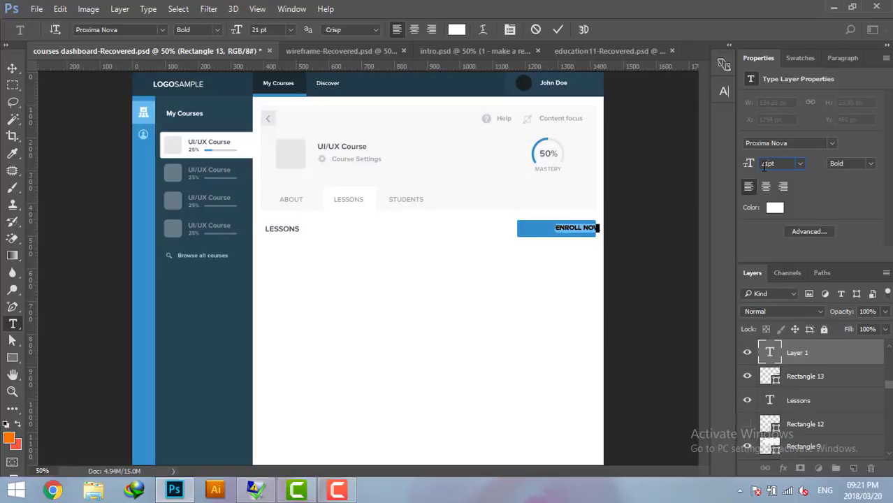
{"action": "key", "text": "Down"}
{"action": "key", "text": "Down"}
{"action": "key", "text": "Down"}
{"action": "key", "text": "Up"}
{"action": "key", "text": "Up"}
{"action": "key", "text": "Up"}
{"action": "left_click", "coordinate": [10, 66]}
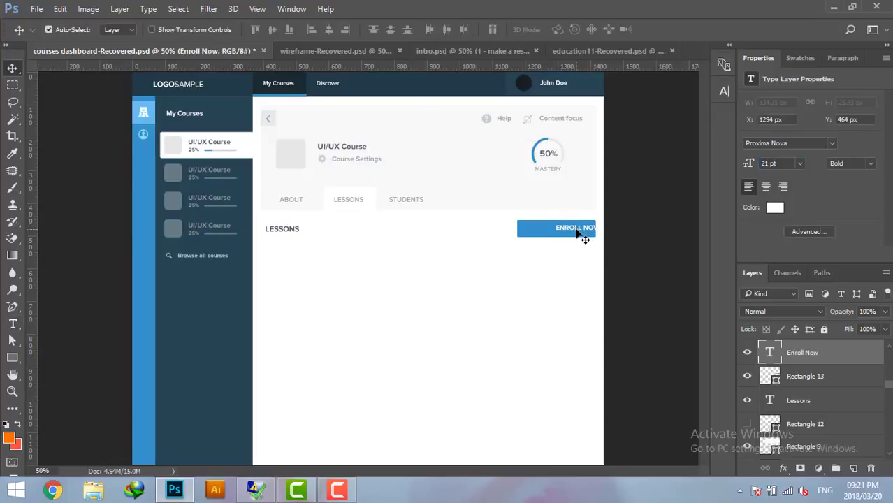
{"action": "left_click_drag", "start_coordinate": [585, 235], "coordinate": [564, 235]}
{"action": "type", "text": "18"}
{"action": "key", "text": "Return"}
Step: Drag the add-plus-button icon from the desktop onto the ENROLL NOW button
{"action": "left_click", "coordinate": [834, 7]}
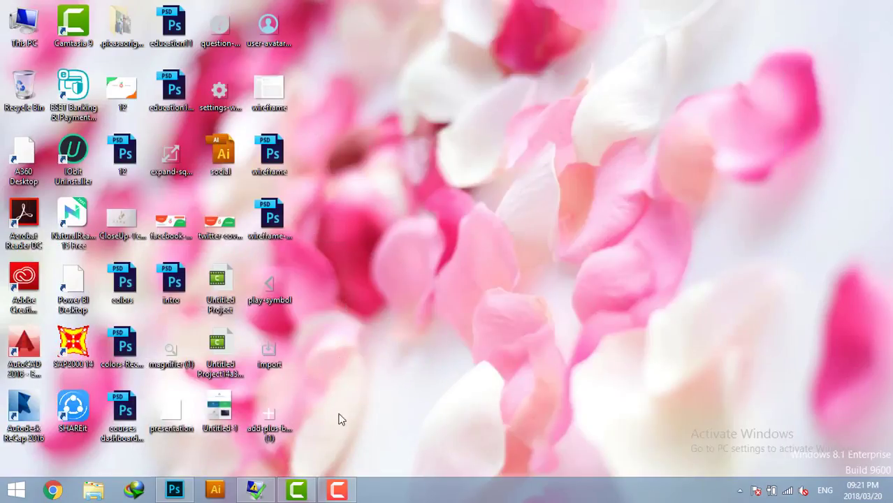
{"action": "mouse_move", "coordinate": [270, 417]}
{"action": "left_mouse_down"}
{"action": "mouse_move", "coordinate": [175, 491]}
{"action": "mouse_move", "coordinate": [371, 272]}
{"action": "mouse_move", "coordinate": [530, 229]}
{"action": "left_mouse_up"}
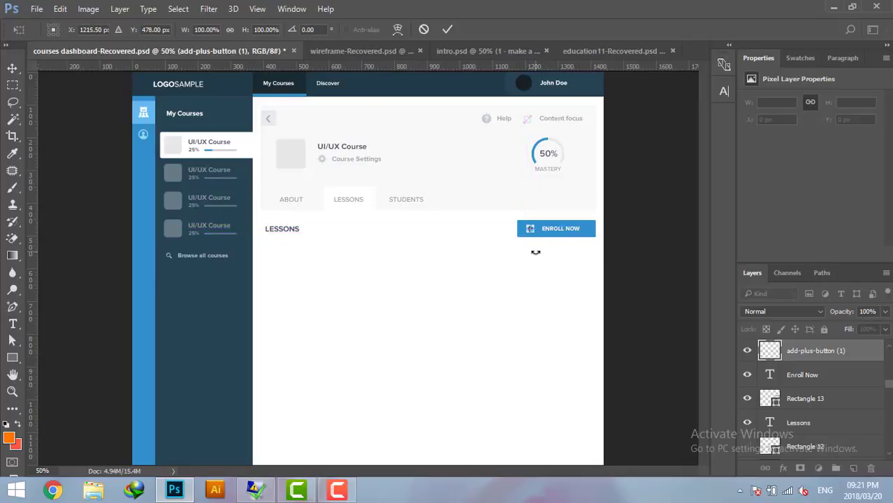
Step: Commit the placed plus icon and nudge the icon and ENROLL NOW text into position
{"action": "key", "text": "Return"}
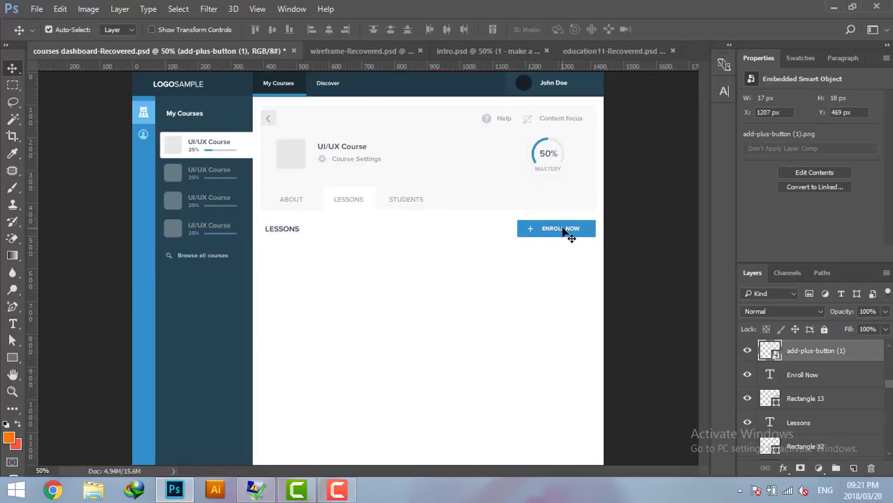
{"action": "left_click", "coordinate": [565, 232]}
{"action": "key", "text": "Left"}
{"action": "key", "text": "Left"}
{"action": "key", "text": "Left"}
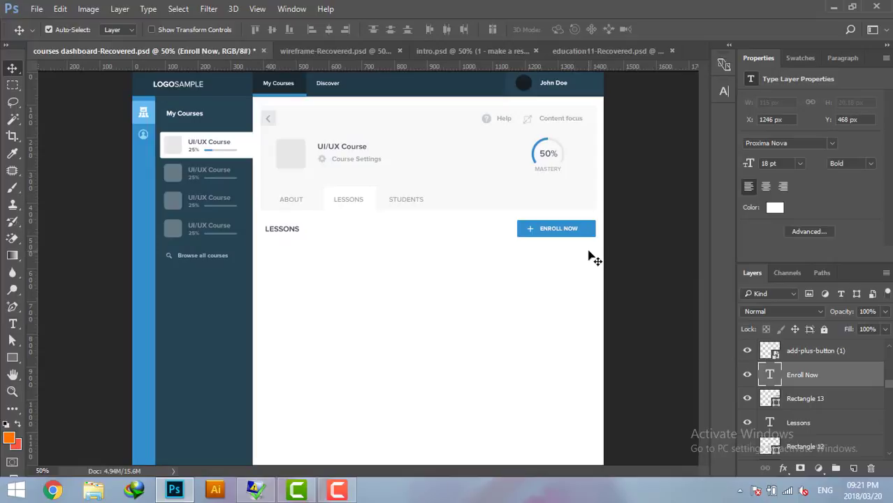
{"action": "left_click_drag", "start_coordinate": [592, 259], "coordinate": [517, 220]}
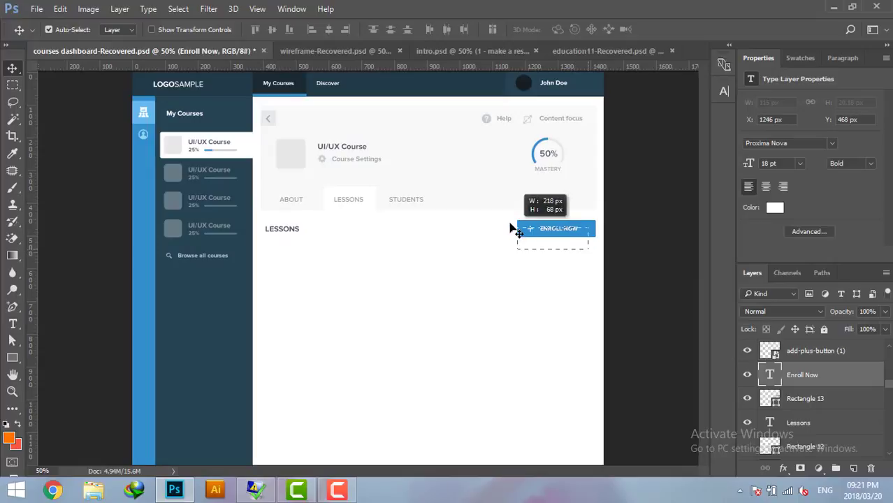
{"action": "left_click", "coordinate": [589, 235], "text": "shift"}
{"action": "key", "text": "Right"}
{"action": "key", "text": "Right"}
{"action": "key", "text": "Right"}
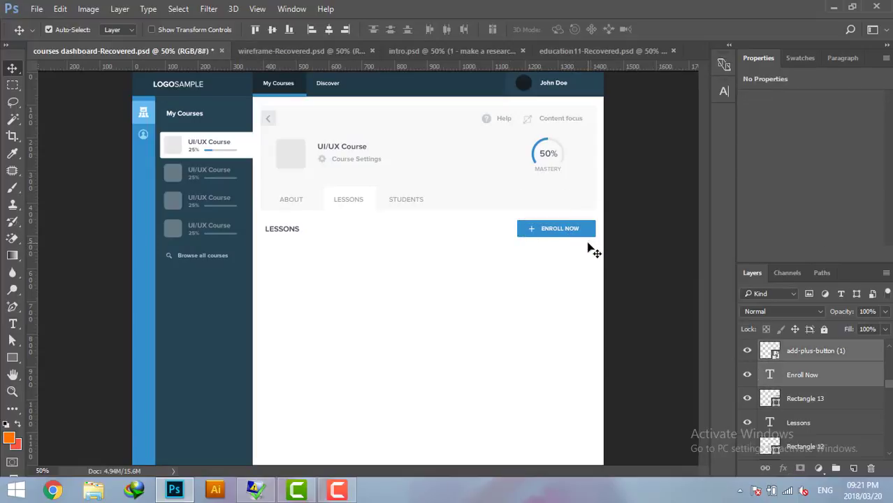
Step: Duplicate the icon, text and Rectangle 13 button just to the left
{"action": "left_click", "coordinate": [584, 254]}
{"action": "left_click_drag", "start_coordinate": [565, 202], "coordinate": [512, 225]}
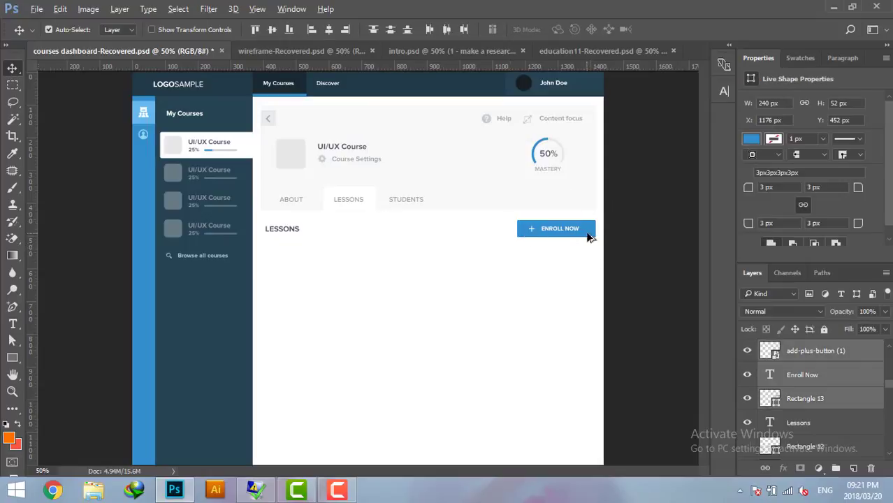
{"action": "left_click_drag", "start_coordinate": [588, 237], "coordinate": [505, 238]}
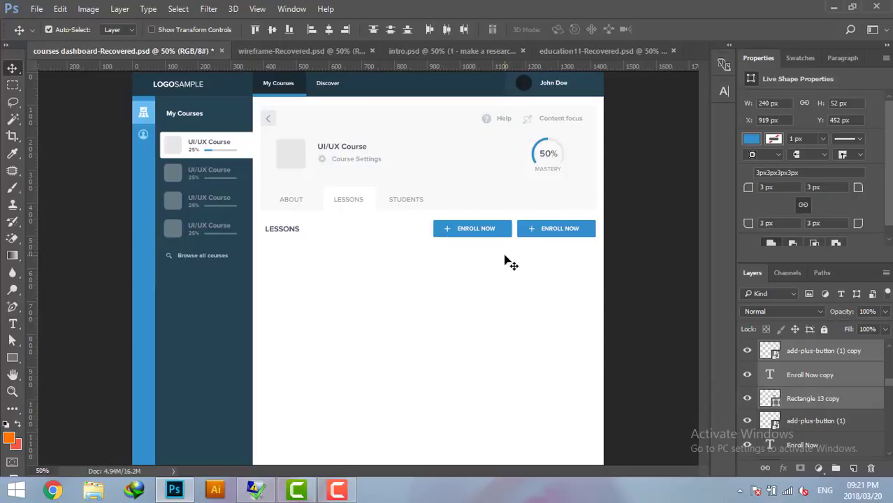
{"action": "key", "text": "Right"}
{"action": "key", "text": "Right"}
{"action": "key", "text": "Right"}
{"action": "left_click", "coordinate": [511, 245]}
Step: Fill the copied button rectangle with near-white f5f7f8
{"action": "left_click", "coordinate": [508, 234]}
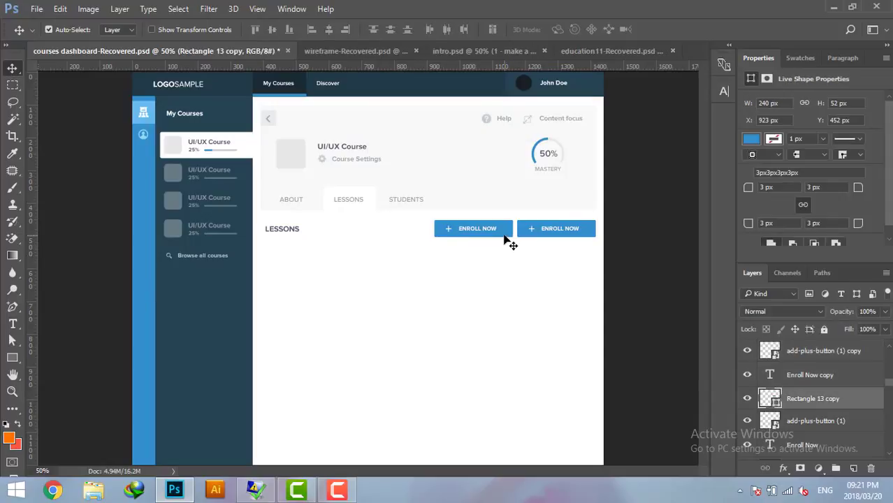
{"action": "double_click", "coordinate": [769, 399]}
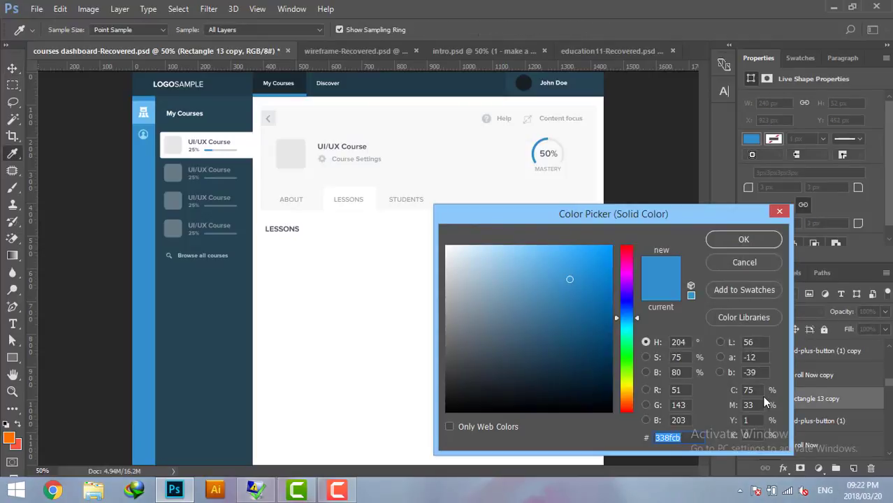
{"action": "type", "text": "f5f"}
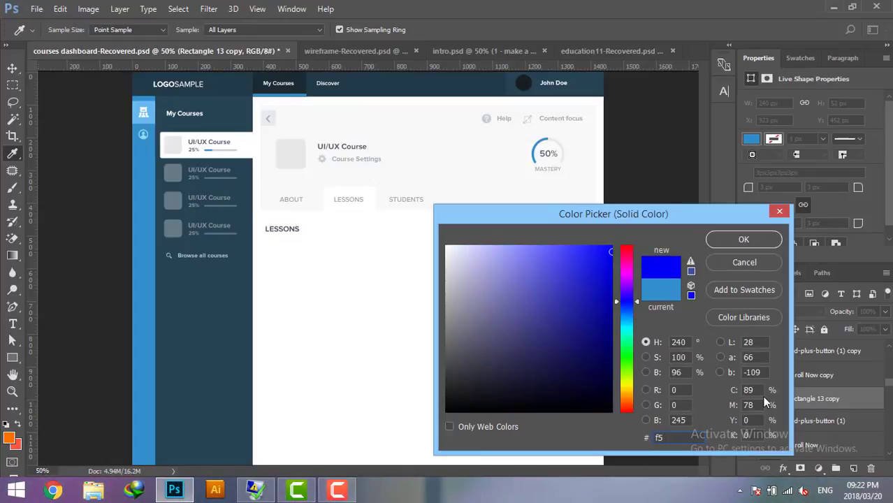
{"action": "type", "text": "7"}
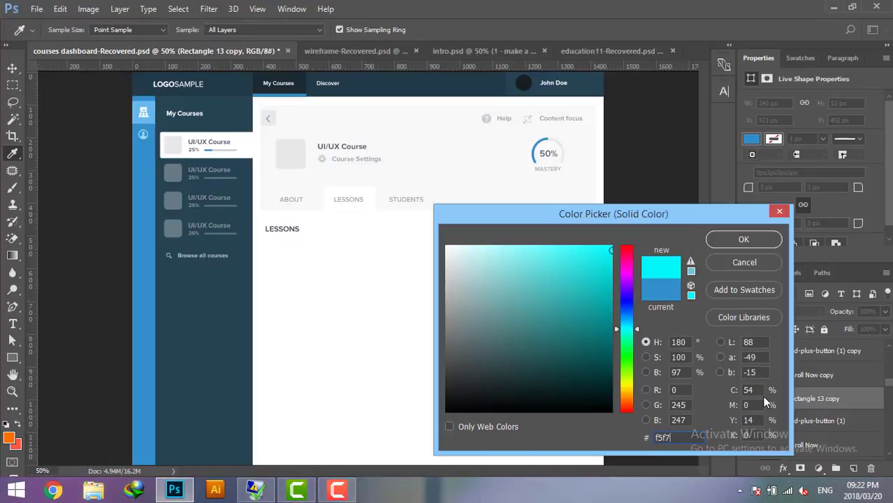
{"action": "type", "text": "f8"}
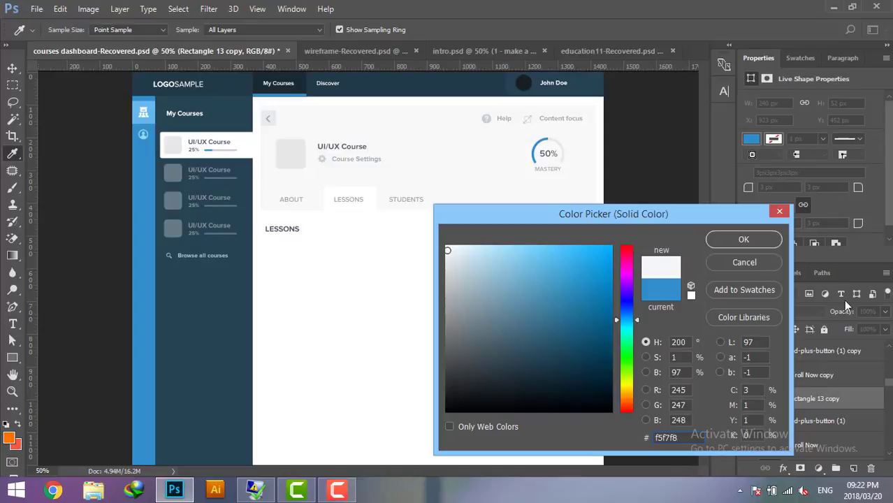
{"action": "left_click", "coordinate": [743, 239]}
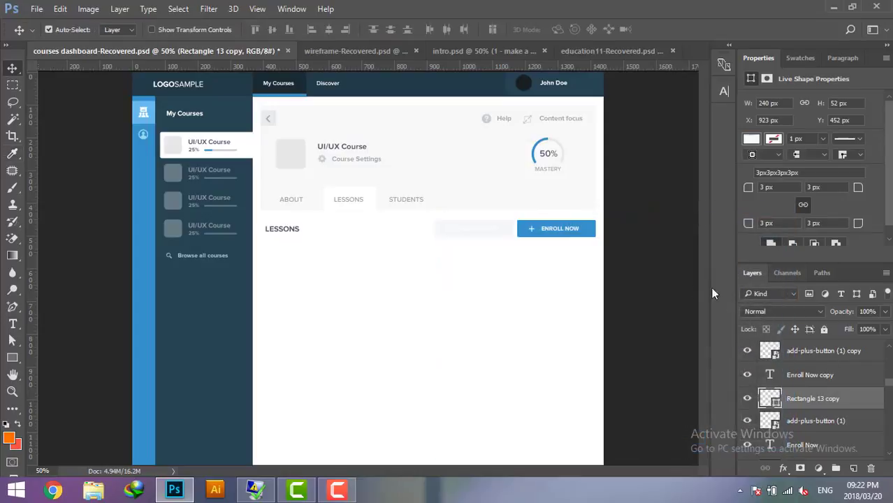
Step: Colour the copied button's text grey 9aa8aa
{"action": "left_click", "coordinate": [484, 237]}
{"action": "left_click", "coordinate": [772, 211]}
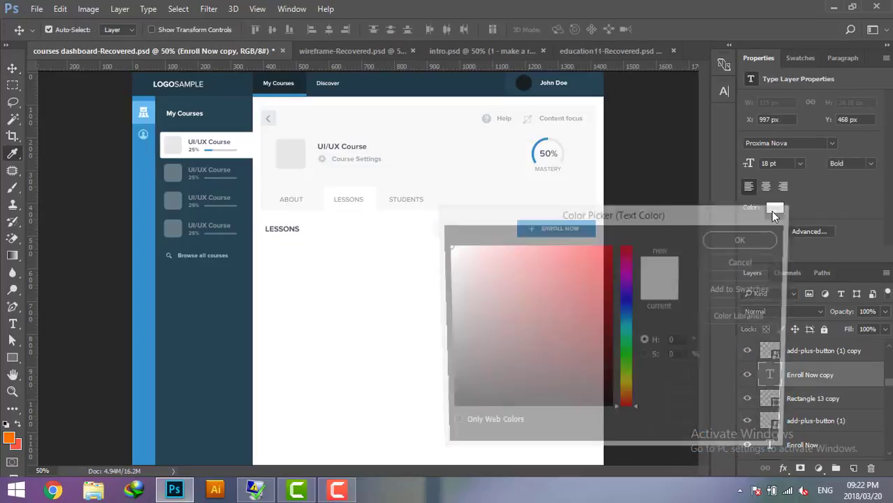
{"action": "type", "text": "9aa8"}
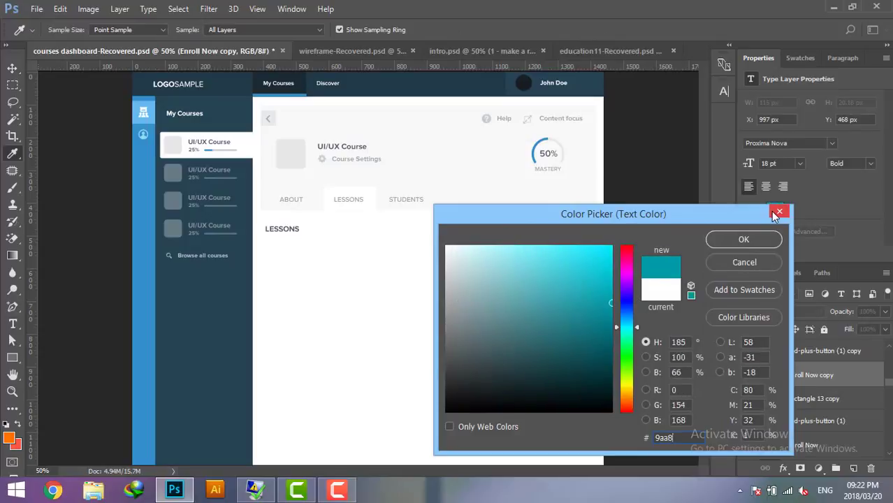
{"action": "type", "text": "aa"}
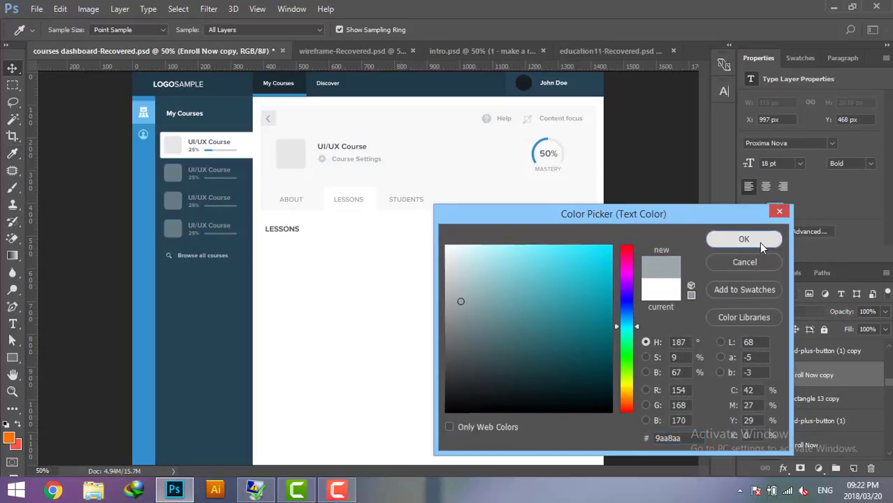
{"action": "left_click", "coordinate": [759, 241]}
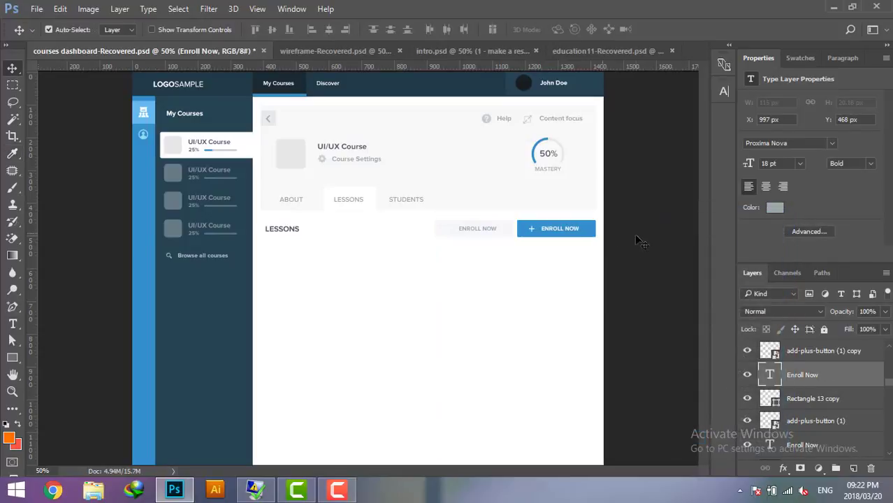
Step: Retype the copied button label as 'ADD TO LIBRARY'
{"action": "double_click", "coordinate": [771, 375]}
{"action": "key", "text": "BackSpace"}
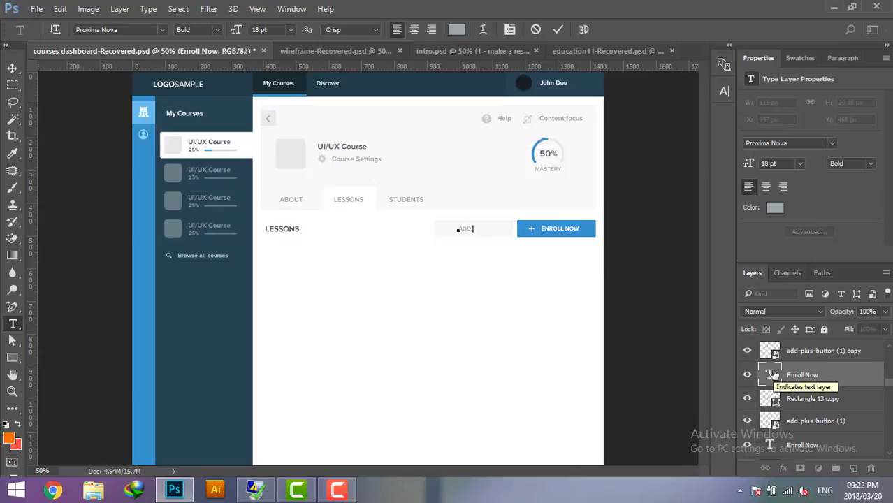
{"action": "type", "text": " TO LIBRARY"}
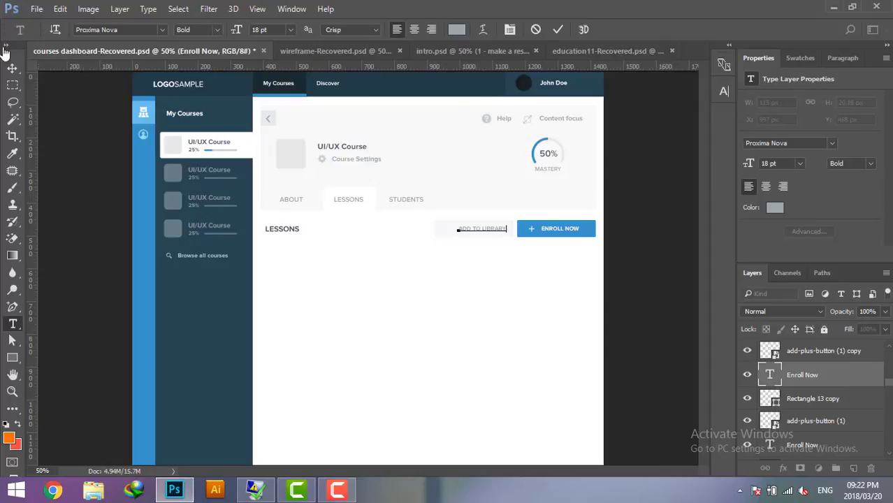
{"action": "left_click", "coordinate": [12, 68]}
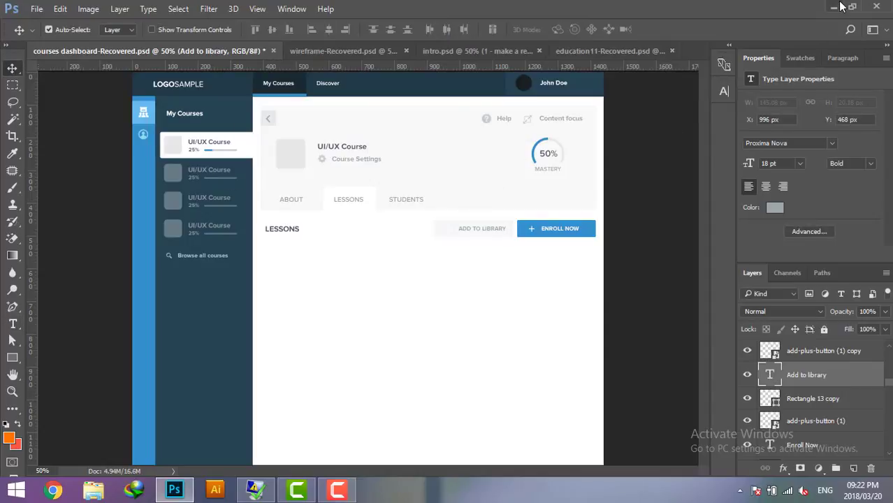
Step: Delete the copied plus icon from the duplicate button
{"action": "left_click", "coordinate": [440, 235]}
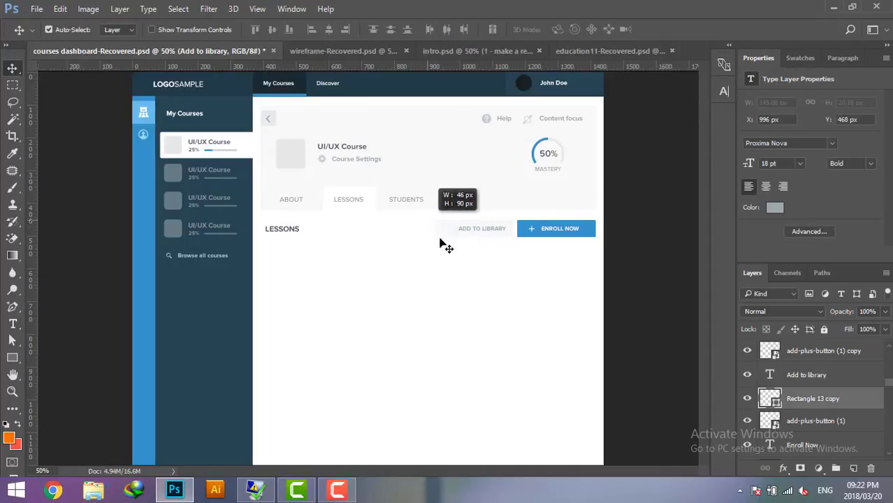
{"action": "left_click", "coordinate": [451, 239]}
{"action": "left_click_drag", "start_coordinate": [451, 240], "coordinate": [440, 225]}
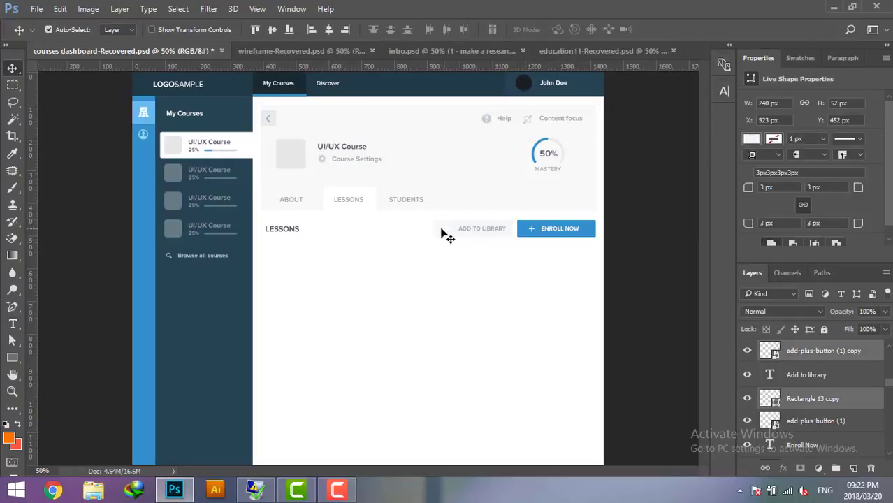
{"action": "left_click", "coordinate": [440, 235]}
{"action": "key", "text": "Delete"}
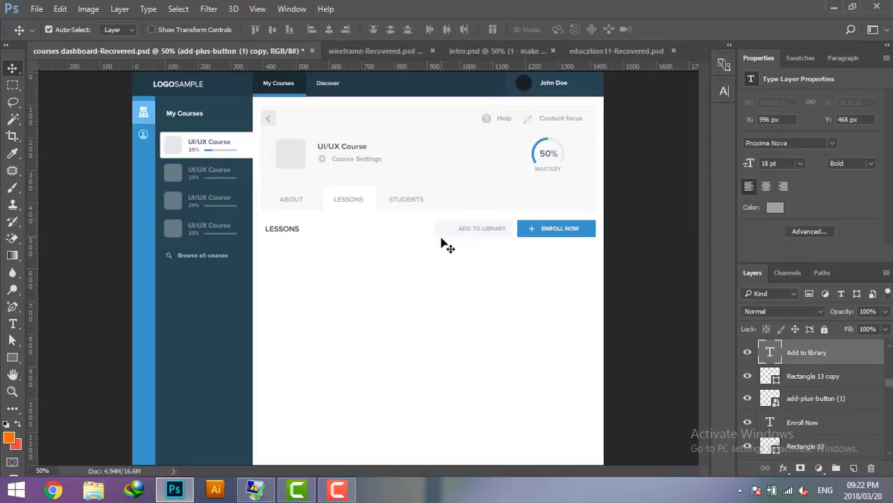
{"action": "left_click", "coordinate": [481, 230]}
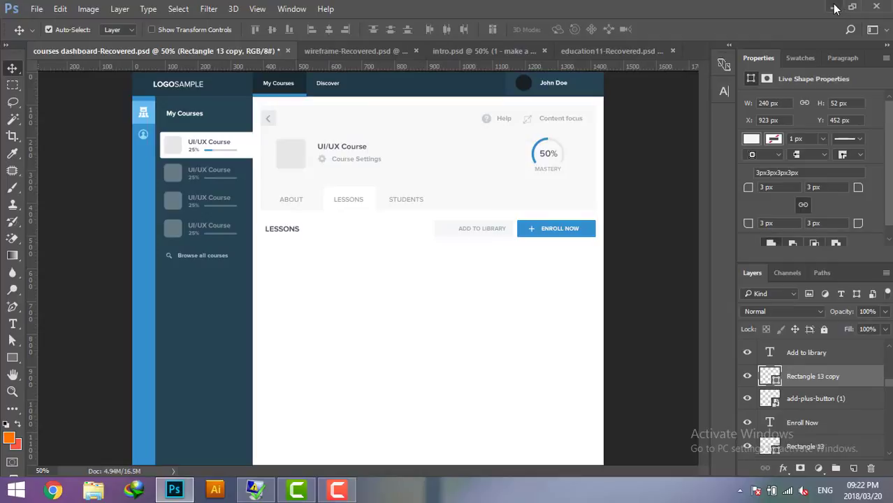
Step: Place the import.png icon just left of the ADD TO LIBRARY label
{"action": "left_click", "coordinate": [834, 9]}
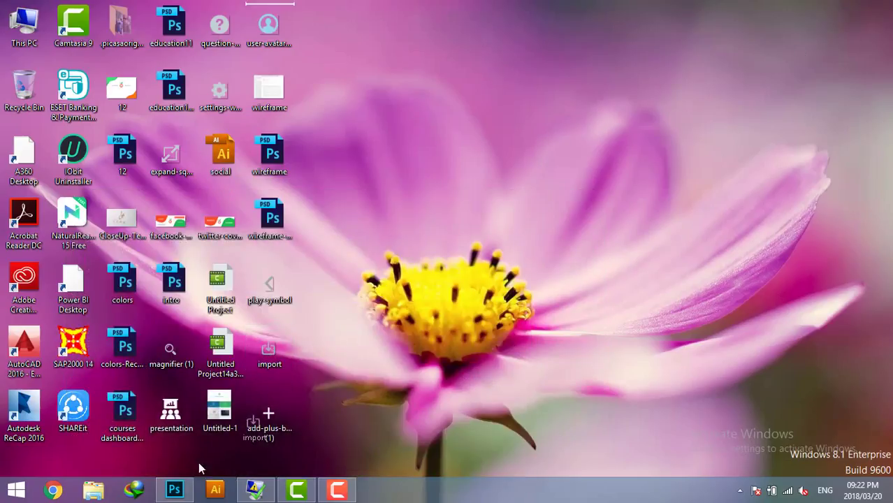
{"action": "left_click", "coordinate": [174, 489]}
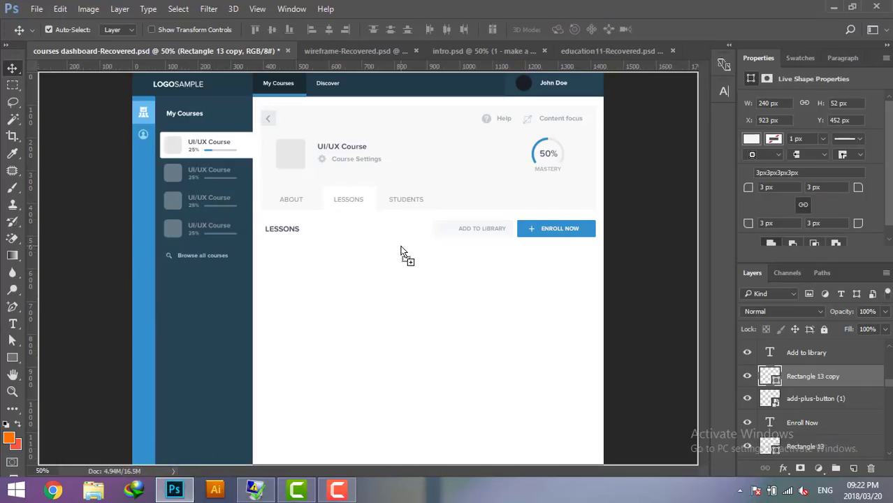
{"action": "key", "text": "ctrl+t"}
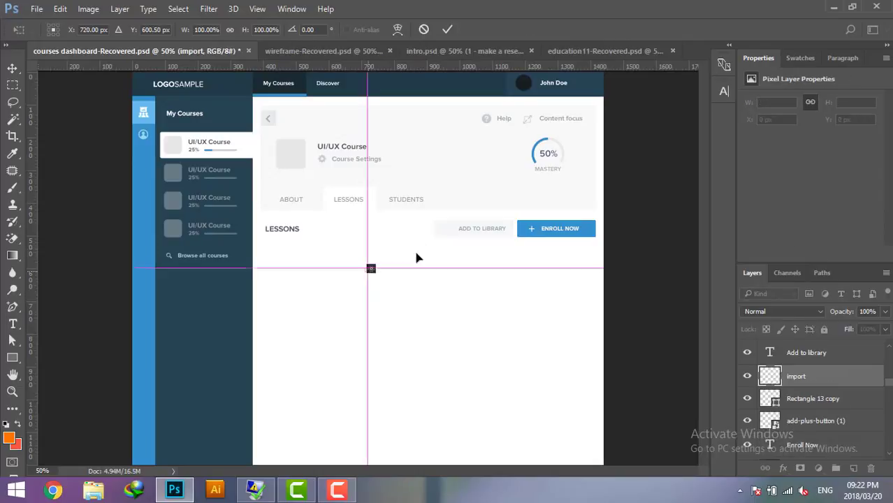
{"action": "left_click_drag", "start_coordinate": [365, 276], "coordinate": [446, 230]}
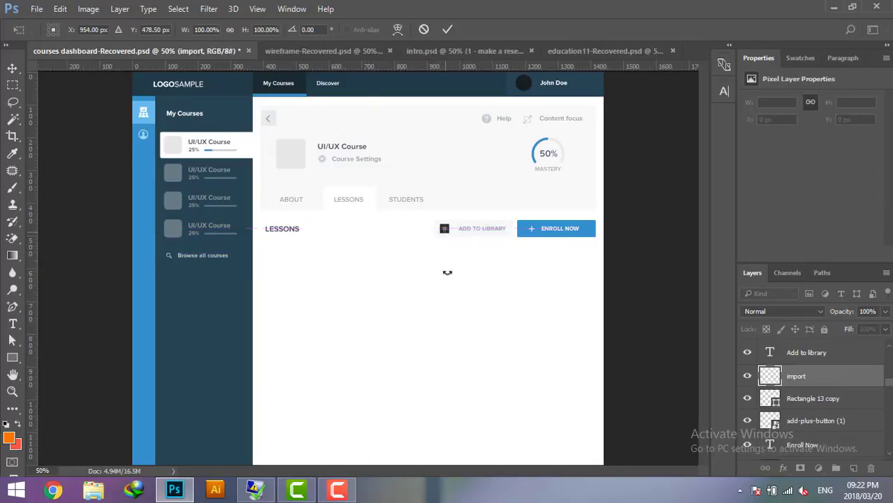
{"action": "key", "text": "Return"}
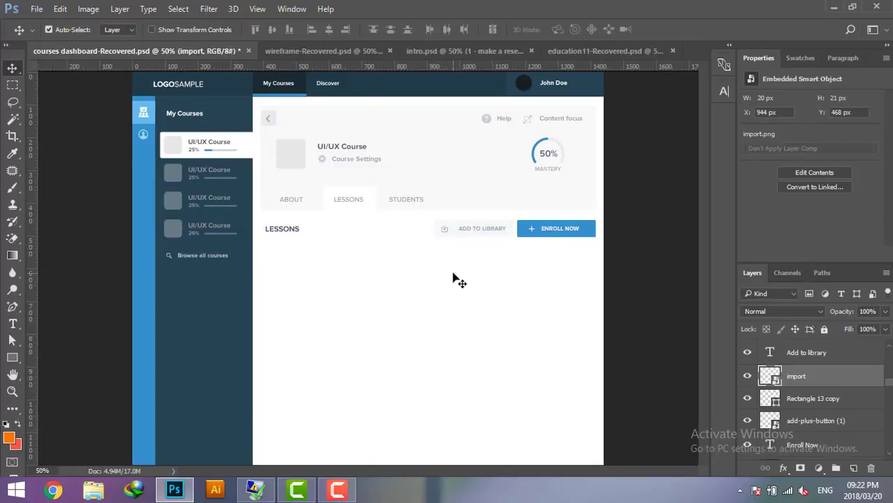
Step: Nudge the ADD TO LIBRARY text slightly left
{"action": "left_click", "coordinate": [467, 229]}
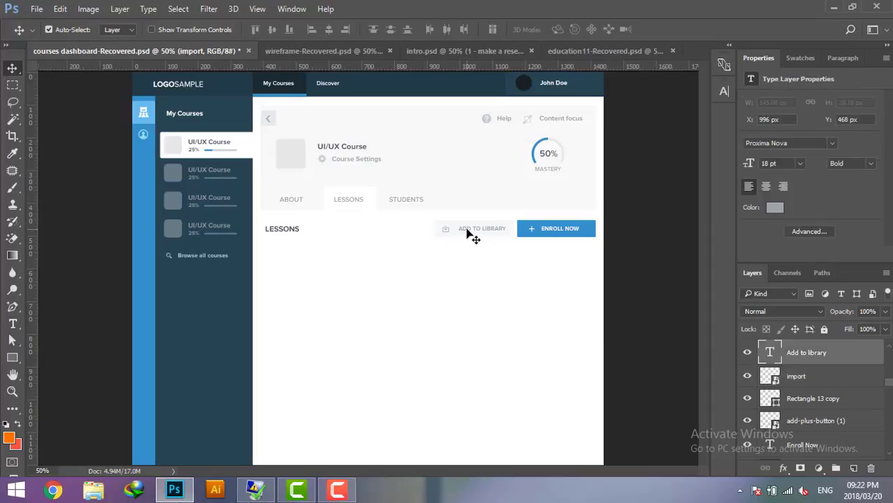
{"action": "key", "text": "Left"}
{"action": "key", "text": "Left"}
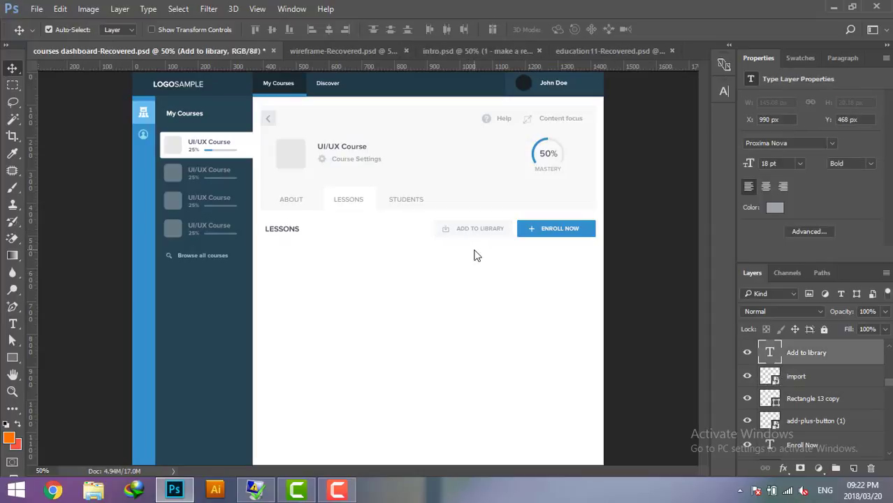
{"action": "left_click", "coordinate": [475, 255]}
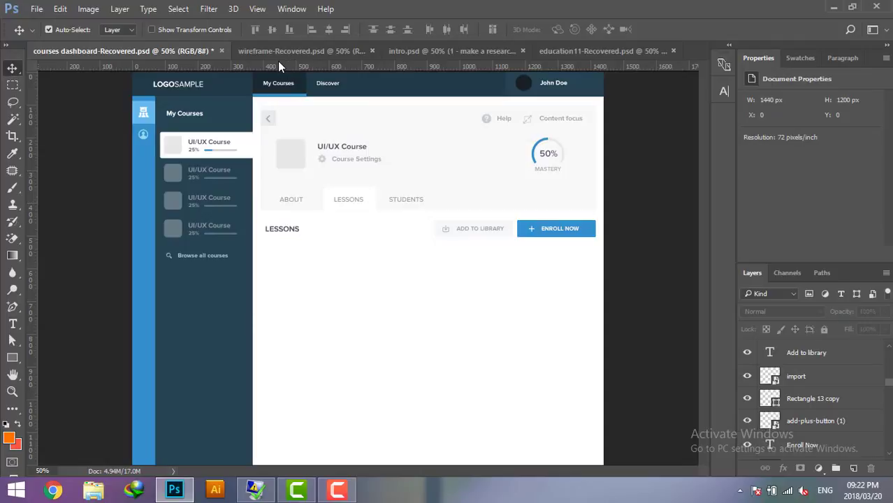
Step: Create a 1009 × 120 px orange rectangle in the courses dashboard document
{"action": "left_click", "coordinate": [274, 51]}
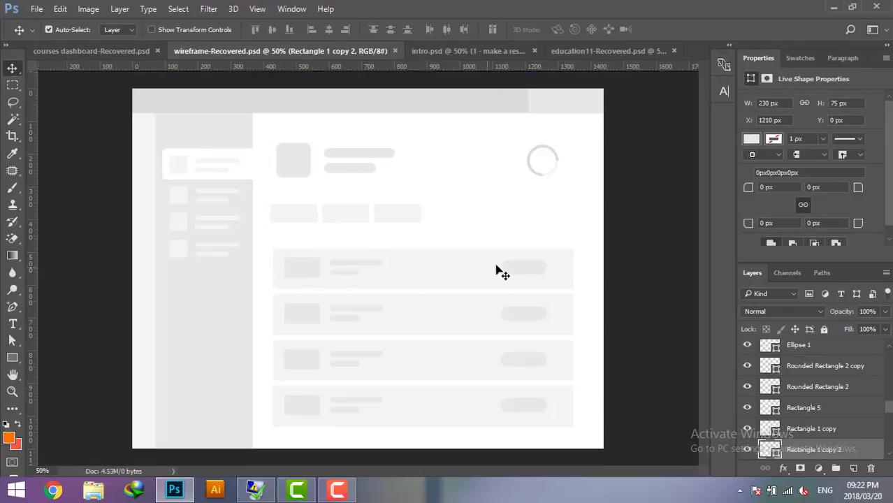
{"action": "left_click", "coordinate": [99, 51]}
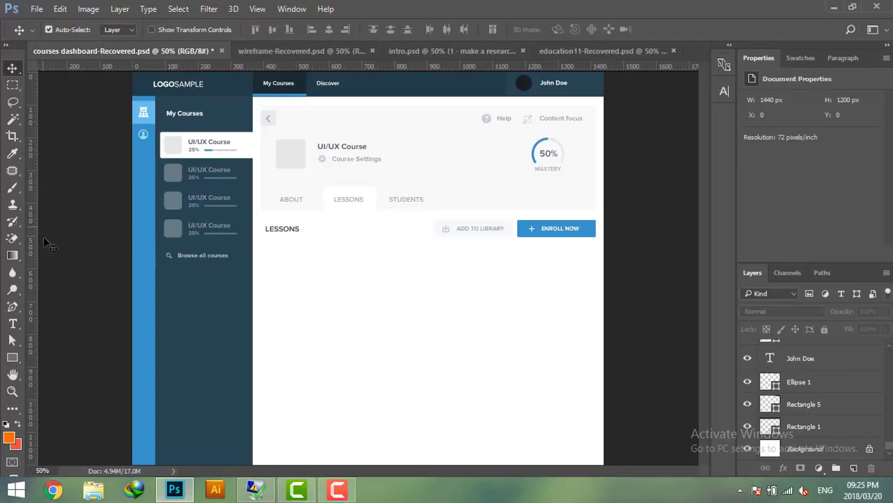
{"action": "left_click", "coordinate": [12, 358]}
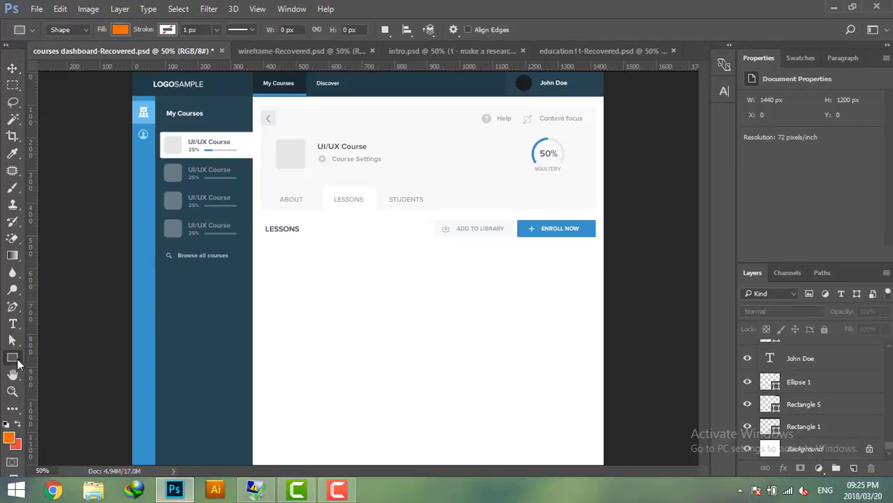
{"action": "left_click", "coordinate": [450, 265]}
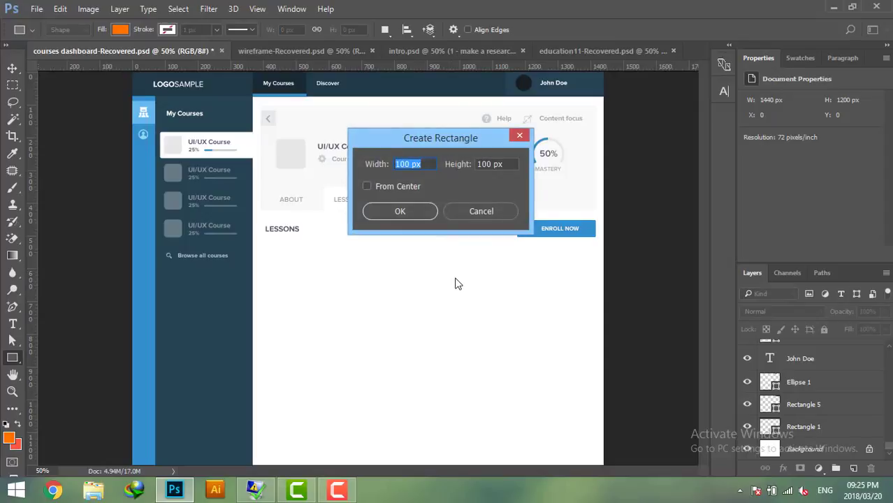
{"action": "type", "text": "10"}
{"action": "double_click", "coordinate": [490, 165]}
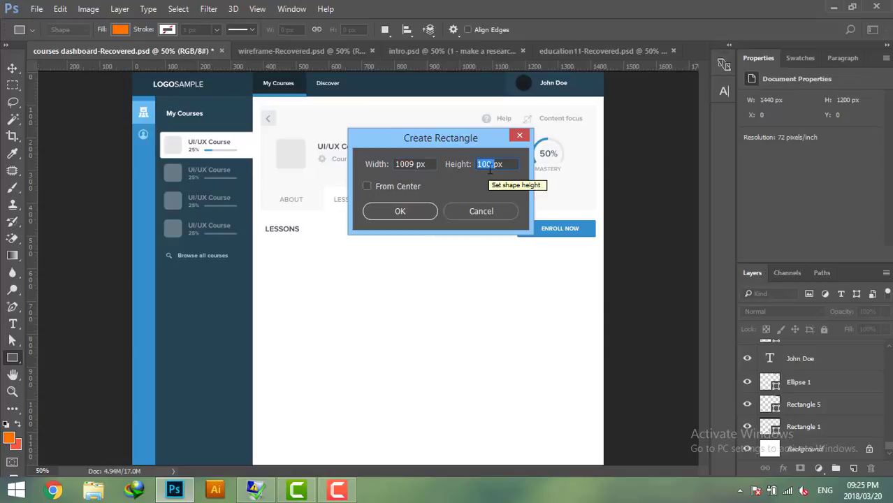
{"action": "type", "text": "120"}
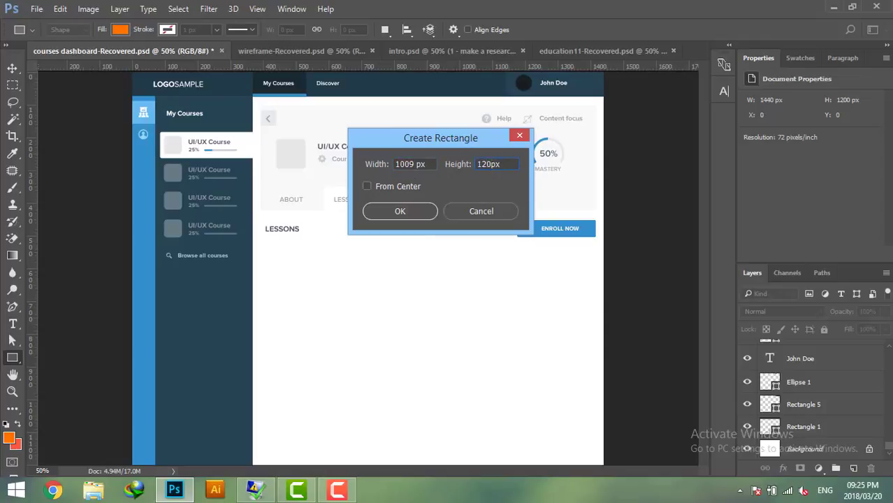
{"action": "left_click", "coordinate": [400, 212]}
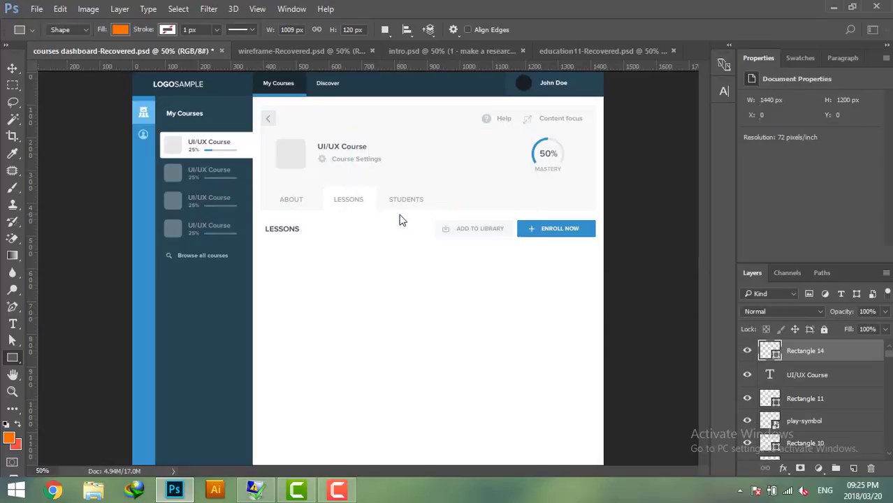
Step: Move the rectangle under LESSONS, aligning its left edge with the heading
{"action": "left_click", "coordinate": [12, 68]}
{"action": "left_click_drag", "start_coordinate": [526, 294], "coordinate": [336, 277]}
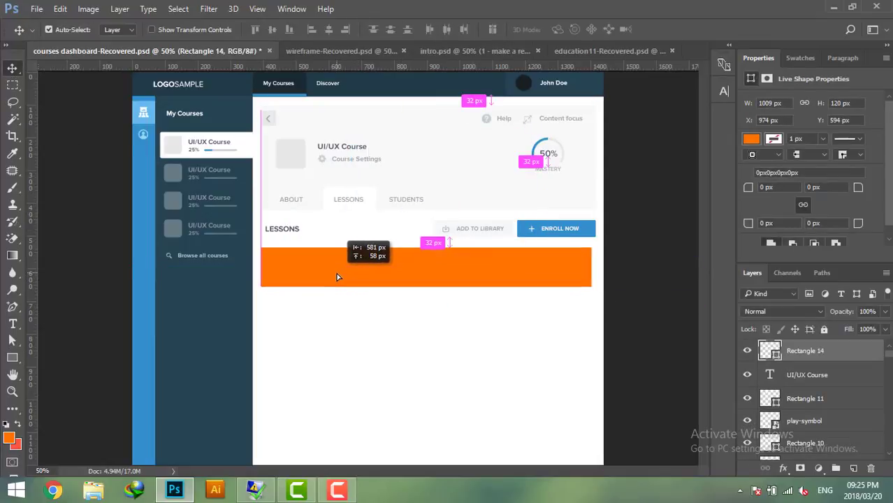
{"action": "left_click_drag", "start_coordinate": [337, 277], "coordinate": [337, 277]}
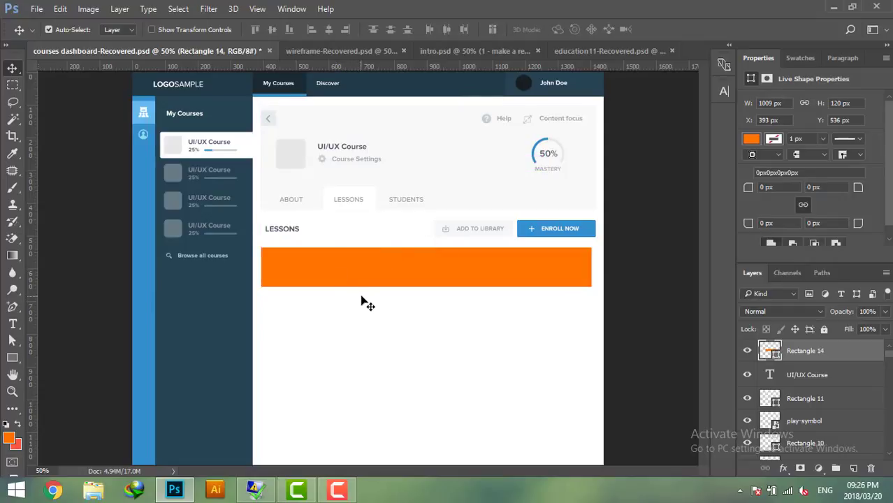
{"action": "key", "text": "ctrl+t"}
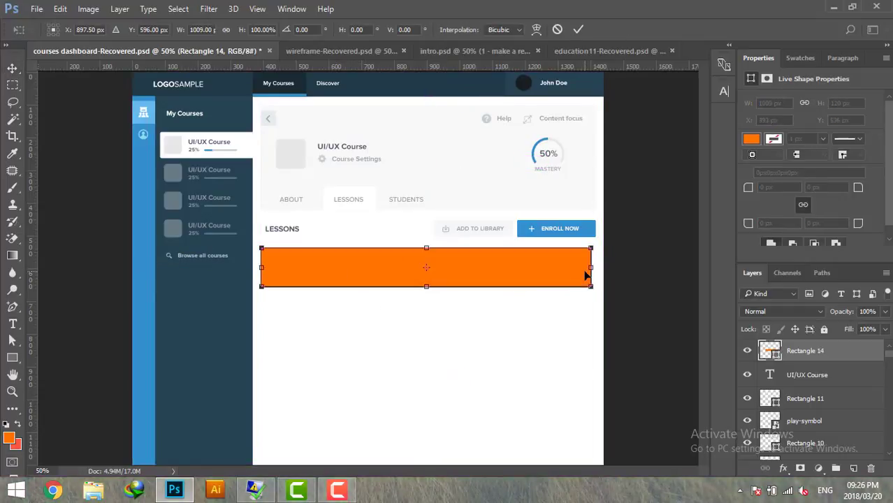
Step: Stretch the rectangle to 1023 px wide and fill it white
{"action": "left_click_drag", "start_coordinate": [591, 267], "coordinate": [595, 269]}
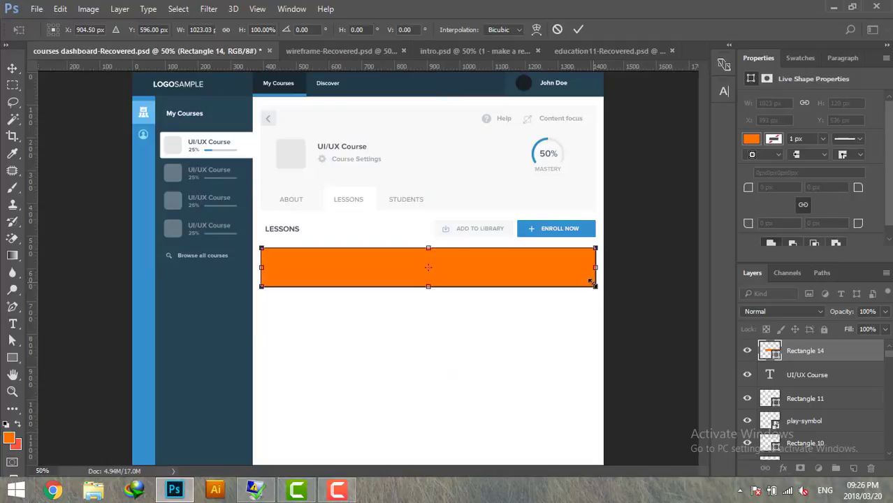
{"action": "key", "text": "Return"}
{"action": "double_click", "coordinate": [767, 355]}
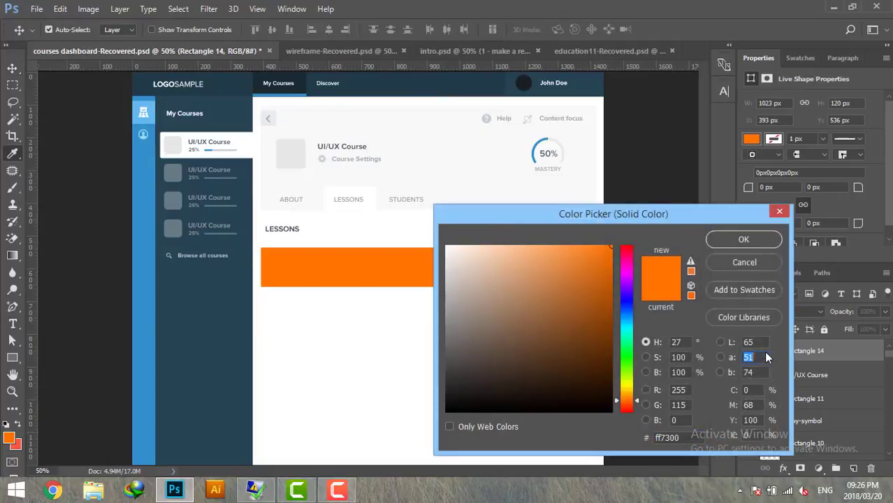
{"action": "double_click", "coordinate": [685, 436]}
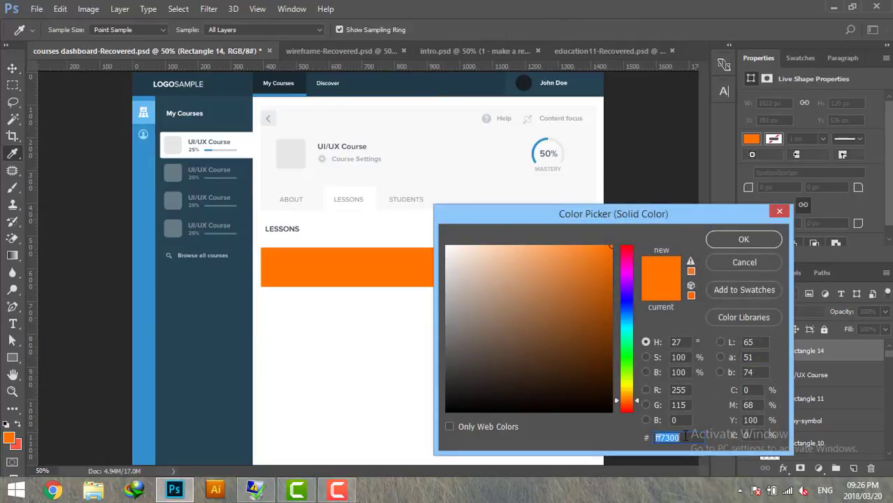
{"action": "left_click", "coordinate": [447, 247]}
{"action": "left_click", "coordinate": [744, 239]}
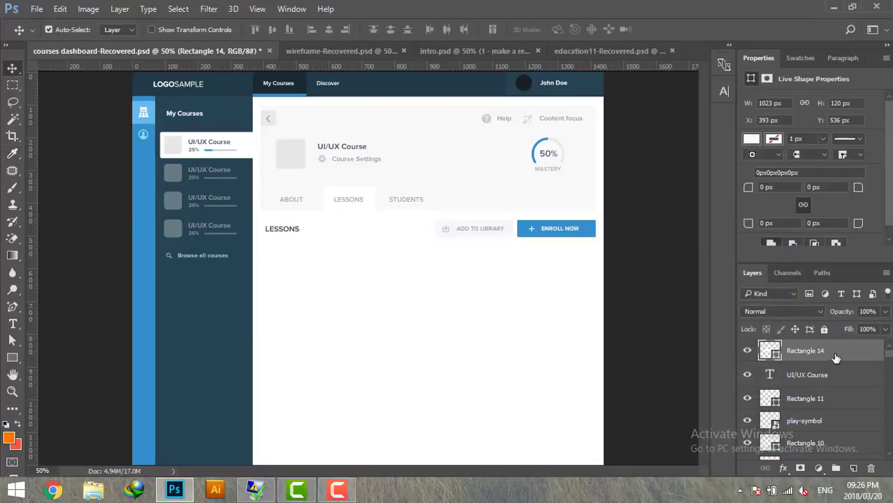
Step: Add a soft drop shadow to the card via Layer Style
{"action": "double_click", "coordinate": [836, 358]}
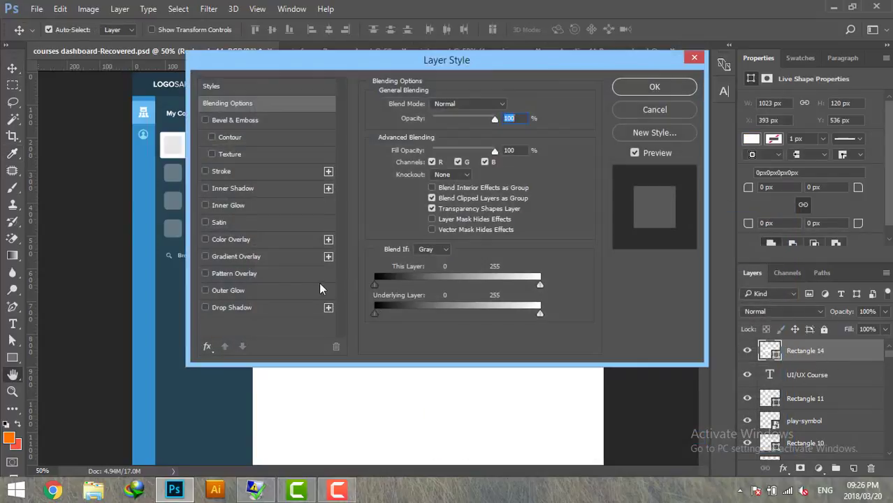
{"action": "left_click", "coordinate": [220, 307]}
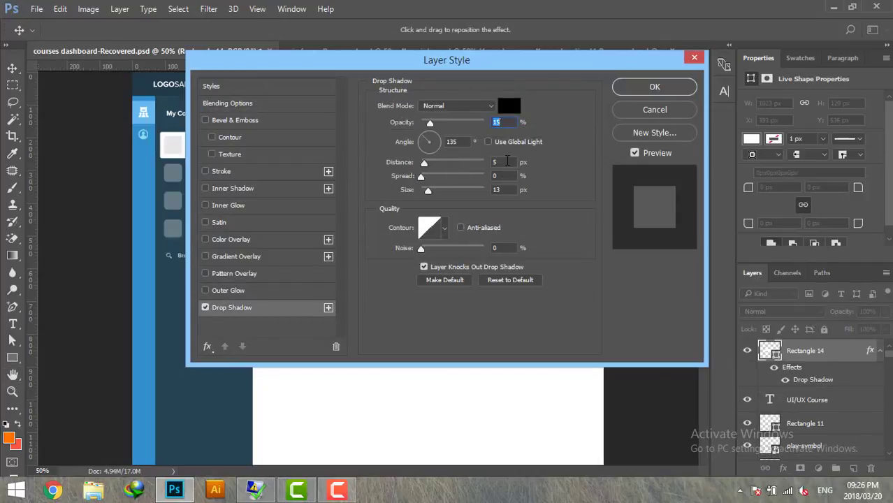
{"action": "left_click", "coordinate": [504, 163]}
{"action": "left_click", "coordinate": [504, 193]}
{"action": "left_click", "coordinate": [655, 88]}
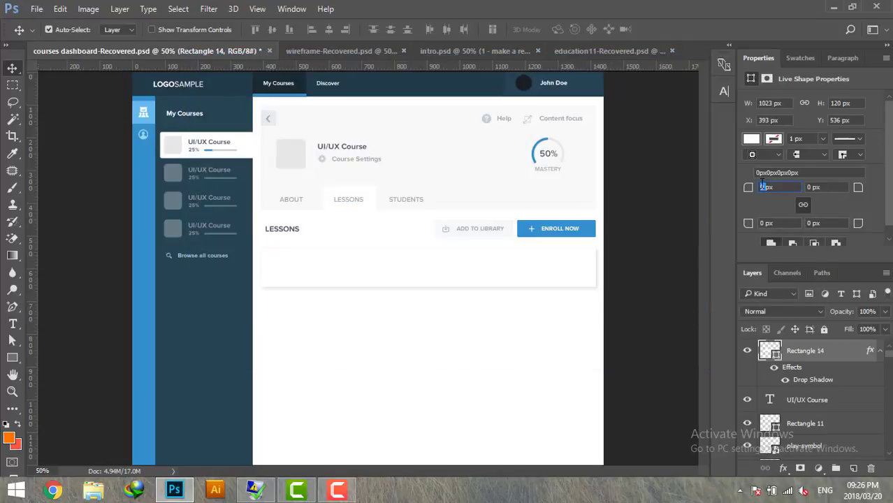
Step: Round all of the card's corners to a 10 px radius
{"action": "type", "text": "0"}
{"action": "key", "text": "Return"}
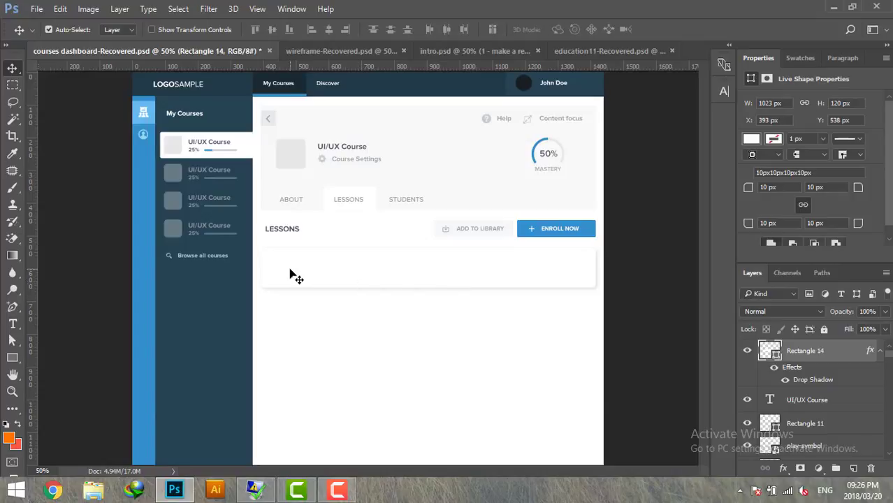
{"action": "left_click", "coordinate": [17, 358]}
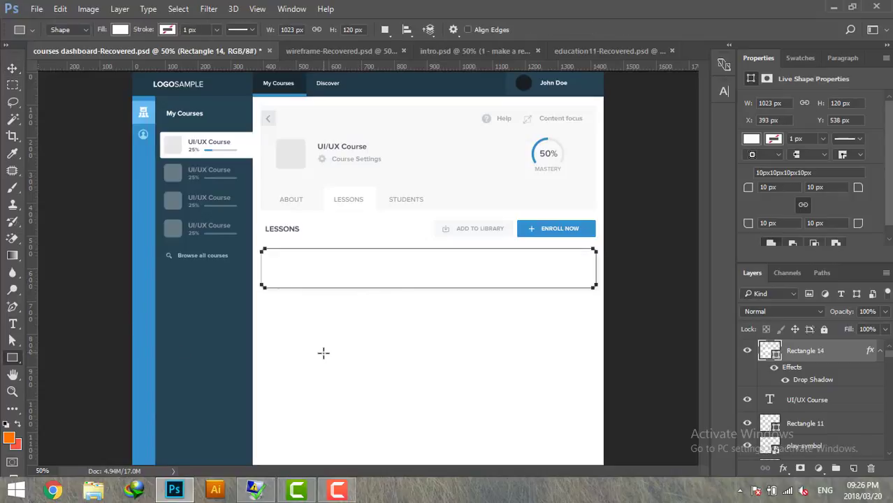
Step: Draw a light grey 122 × 72 px thumbnail rectangle at the card's left
{"action": "key", "text": "Return"}
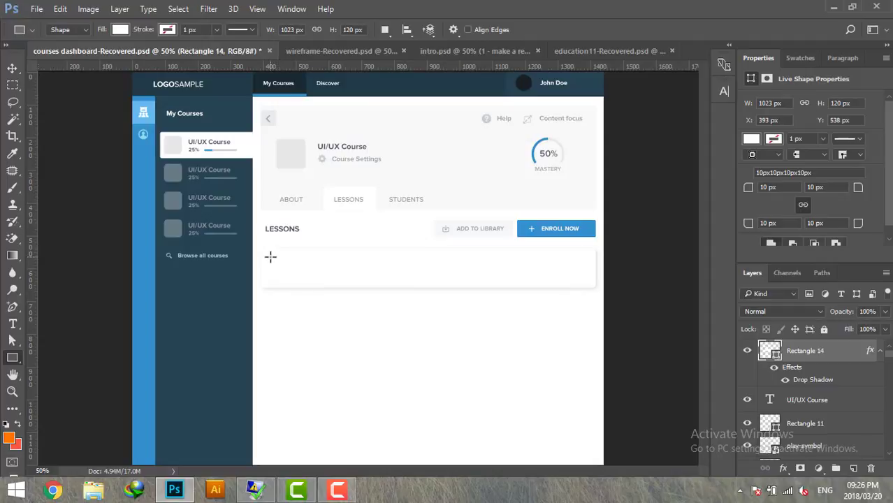
{"action": "left_click_drag", "start_coordinate": [270, 257], "coordinate": [312, 281]}
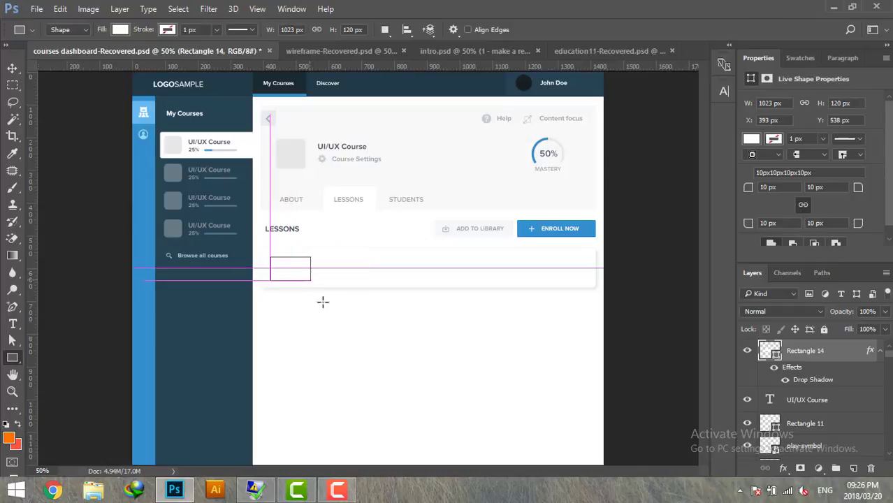
{"action": "double_click", "coordinate": [768, 353]}
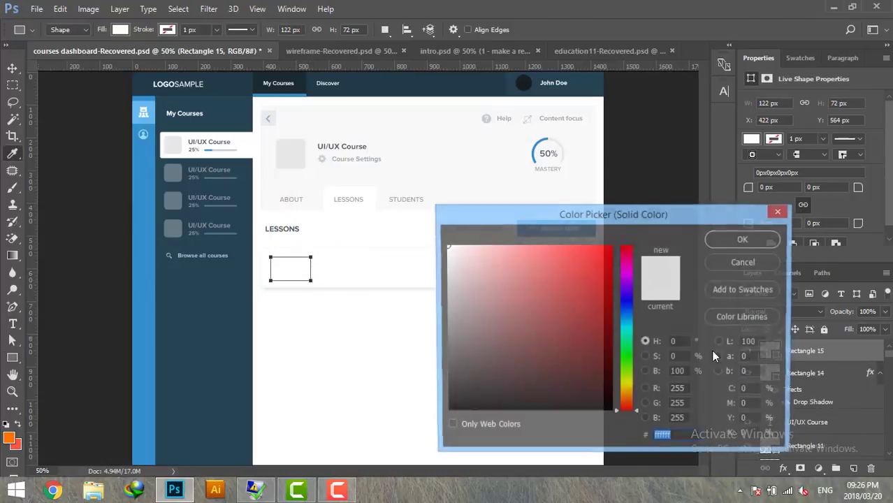
{"action": "left_click", "coordinate": [751, 244]}
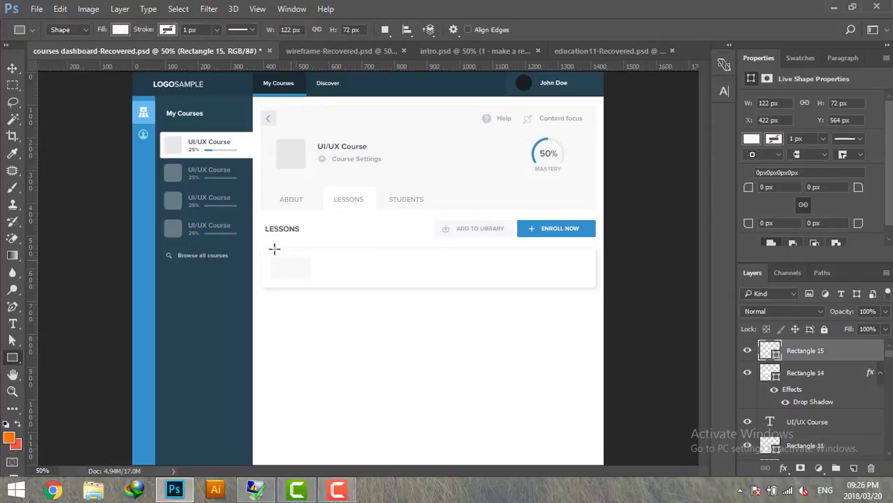
Step: Fine-tune the thumbnail's position to X 421, Y 562 px
{"action": "left_click", "coordinate": [12, 68]}
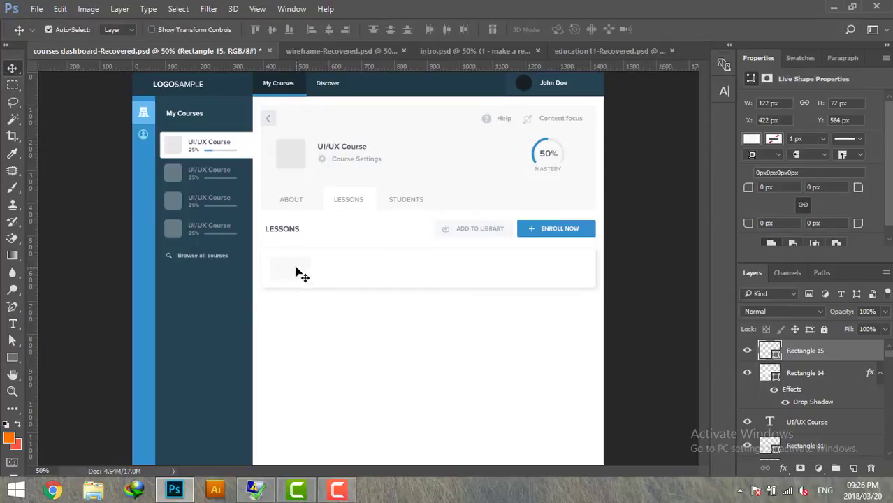
{"action": "left_click_drag", "start_coordinate": [295, 272], "coordinate": [296, 273]}
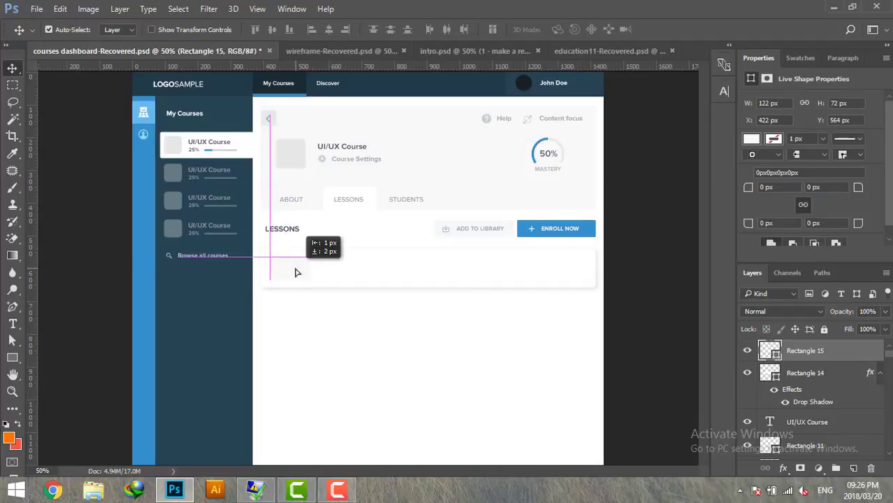
{"action": "left_click_drag", "start_coordinate": [296, 272], "coordinate": [295, 272]}
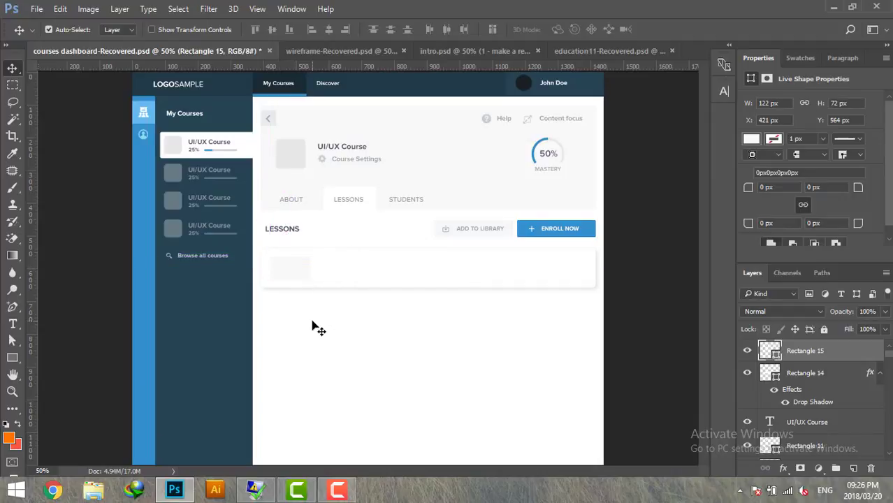
{"action": "key", "text": "Up"}
{"action": "key", "text": "Up"}
Step: Place the play-button image onto the lesson thumbnail
{"action": "left_click", "coordinate": [834, 7]}
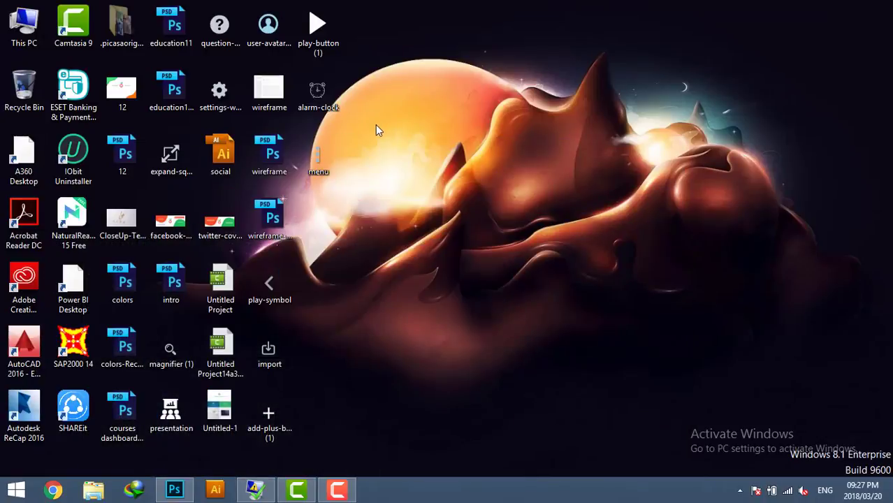
{"action": "mouse_move", "coordinate": [317, 25]}
{"action": "left_mouse_down"}
{"action": "mouse_move", "coordinate": [182, 481]}
{"action": "mouse_move", "coordinate": [342, 282]}
{"action": "mouse_move", "coordinate": [287, 269]}
{"action": "left_mouse_up"}
{"action": "key", "text": "Return"}
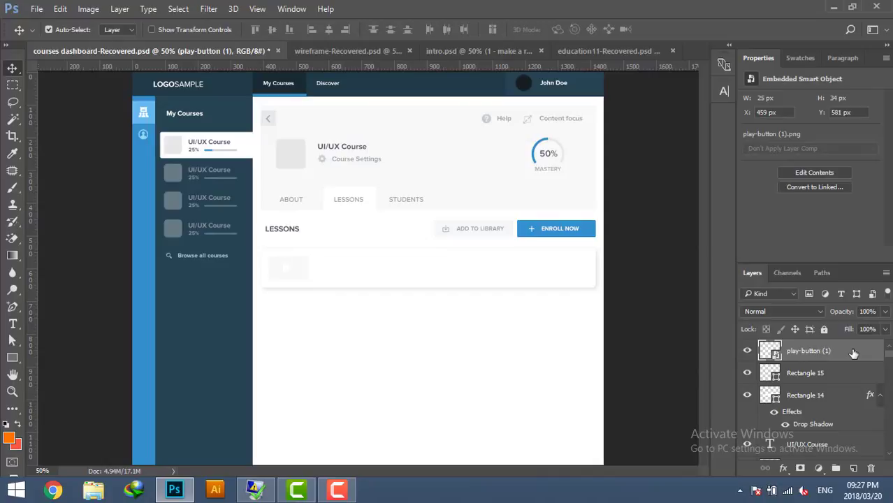
Step: Recolour the thumbnail rectangle to grey d4d4d4 with the eyedropper
{"action": "left_click", "coordinate": [304, 271]}
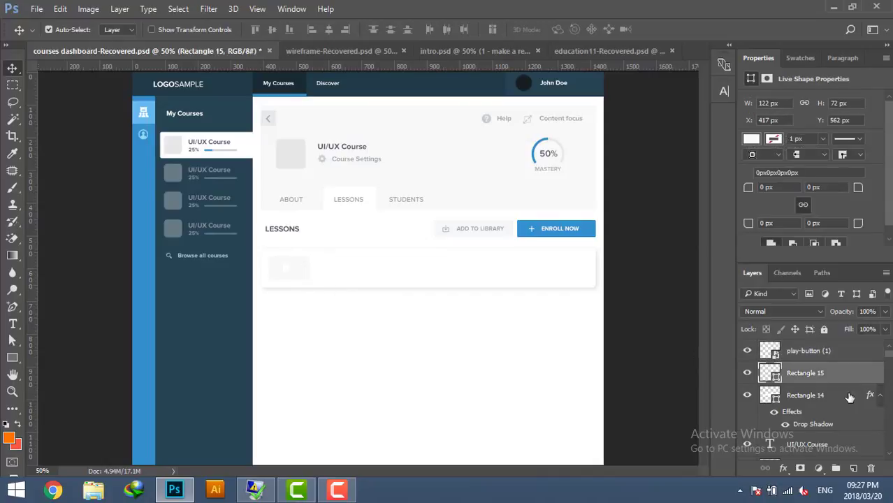
{"action": "double_click", "coordinate": [768, 374]}
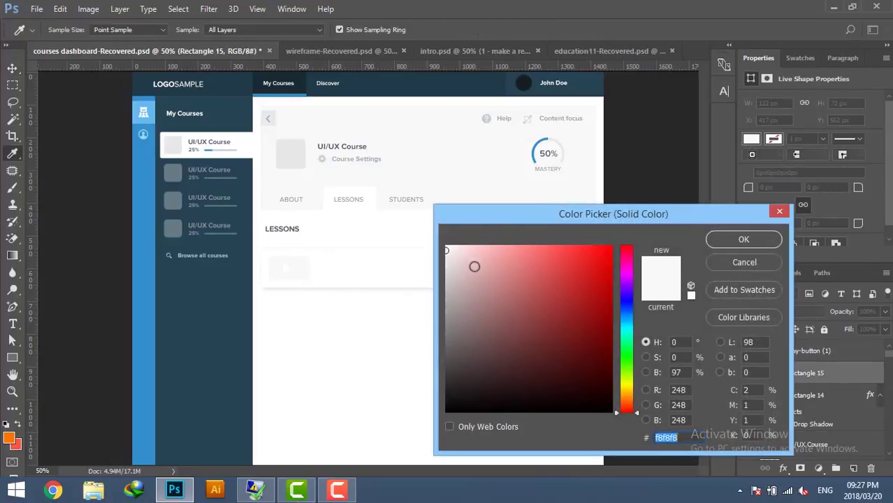
{"action": "left_click_drag", "start_coordinate": [431, 261], "coordinate": [428, 273]}
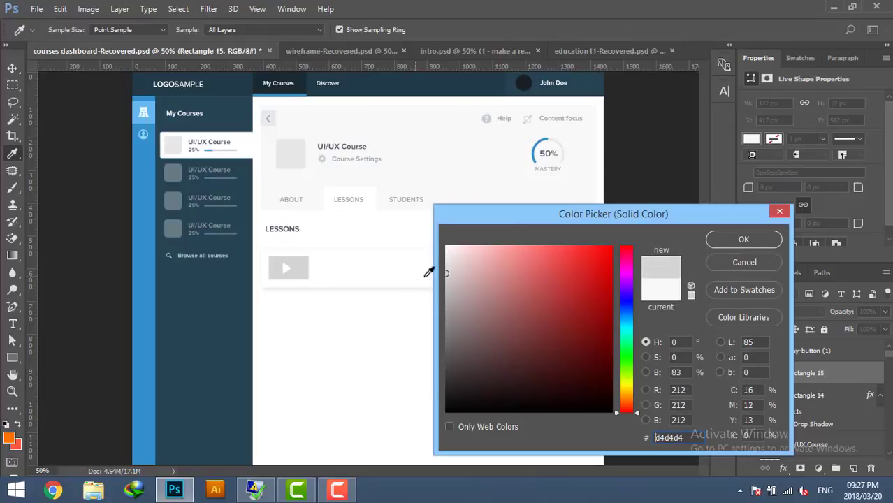
{"action": "left_click", "coordinate": [711, 239]}
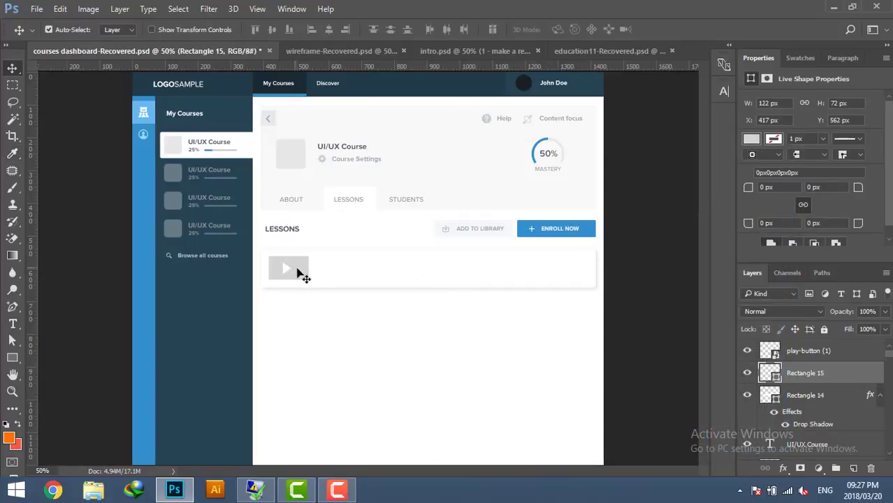
Step: Centre the play icon horizontally and vertically on the thumbnail
{"action": "left_click", "coordinate": [299, 274], "text": "shift"}
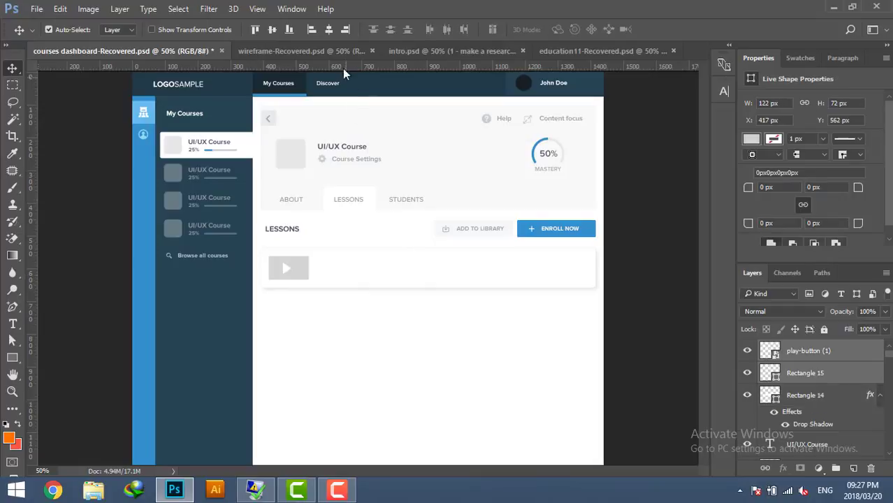
{"action": "left_click", "coordinate": [328, 29]}
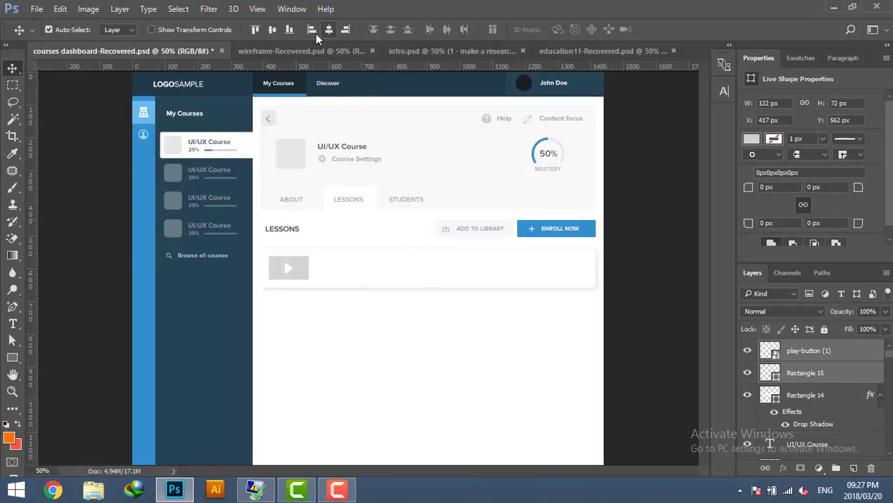
{"action": "left_click", "coordinate": [273, 31]}
{"action": "left_click", "coordinate": [392, 327]}
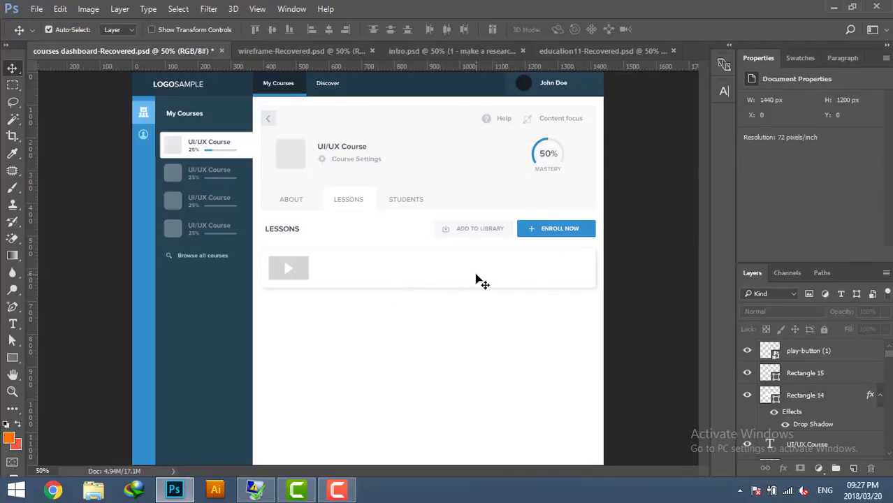
Step: Place the alarm-clock icon further right in the lesson row
{"action": "left_click", "coordinate": [832, 7]}
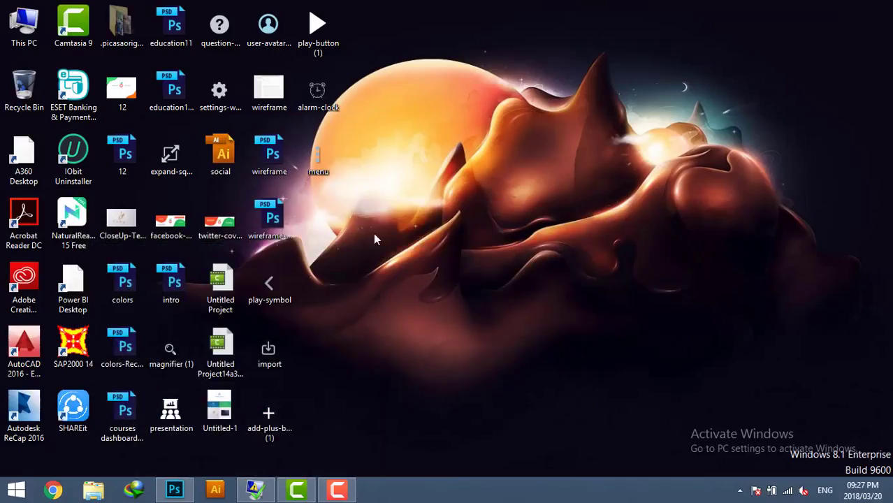
{"action": "left_click_drag", "start_coordinate": [318, 91], "coordinate": [181, 491]}
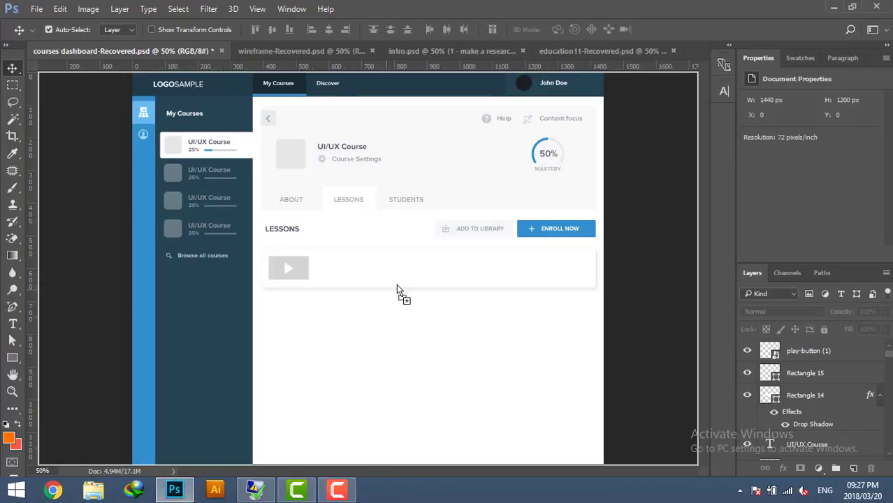
{"action": "mouse_move", "coordinate": [181, 491]}
{"action": "left_mouse_down"}
{"action": "mouse_move", "coordinate": [368, 270]}
{"action": "mouse_move", "coordinate": [384, 270]}
{"action": "left_mouse_up"}
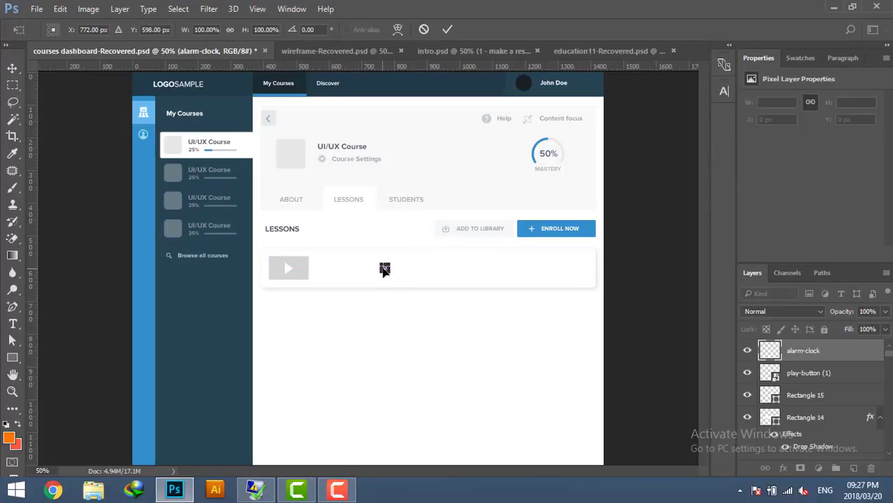
{"action": "left_click_drag", "start_coordinate": [384, 270], "coordinate": [469, 270]}
{"action": "key", "text": "Return"}
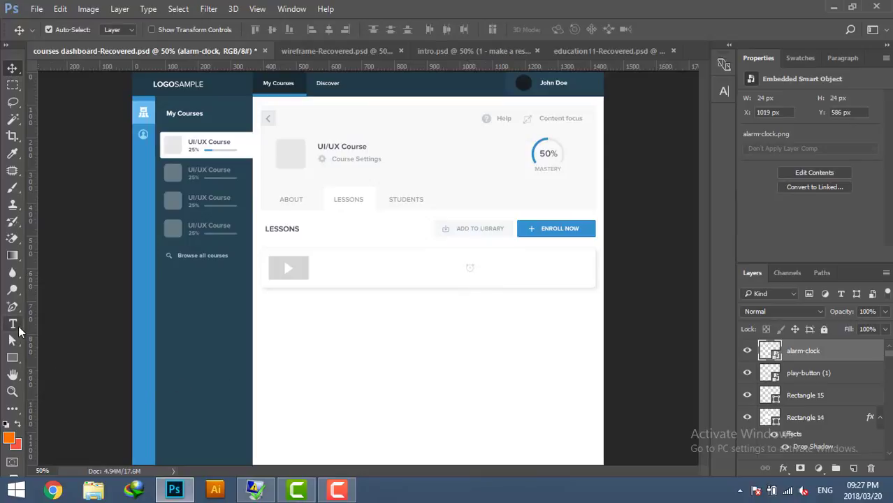
Step: Add a 21 pt Semibold '1:22:00' label beside the clock, then minimize Photoshop
{"action": "left_click", "coordinate": [13, 323]}
{"action": "left_click", "coordinate": [480, 265]}
{"action": "type", "text": "2:22:00"}
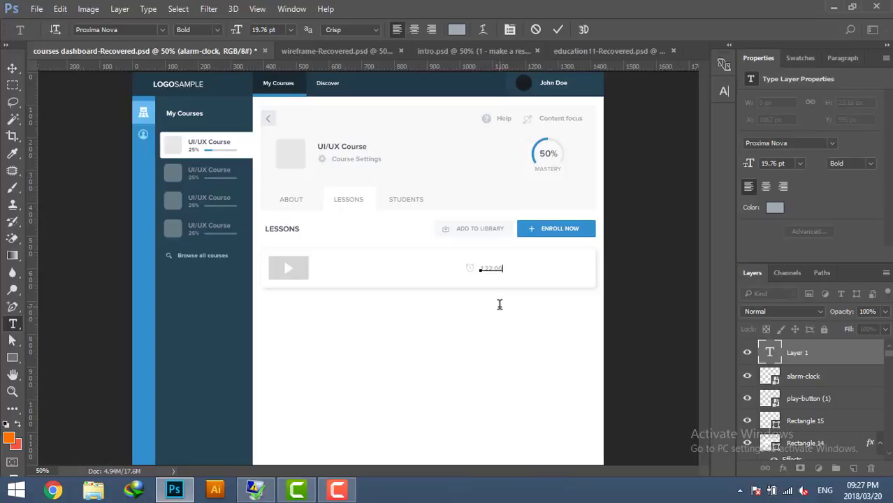
{"action": "double_click", "coordinate": [500, 266]}
{"action": "double_click", "coordinate": [772, 162]}
{"action": "type", "text": "21"}
{"action": "key", "text": "Return"}
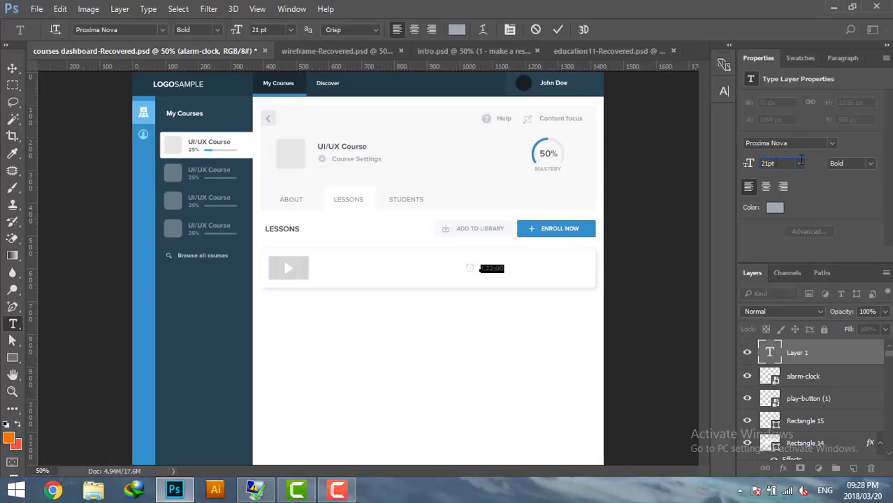
{"action": "left_click", "coordinate": [870, 163]}
{"action": "left_click", "coordinate": [839, 221]}
{"action": "left_click", "coordinate": [11, 69]}
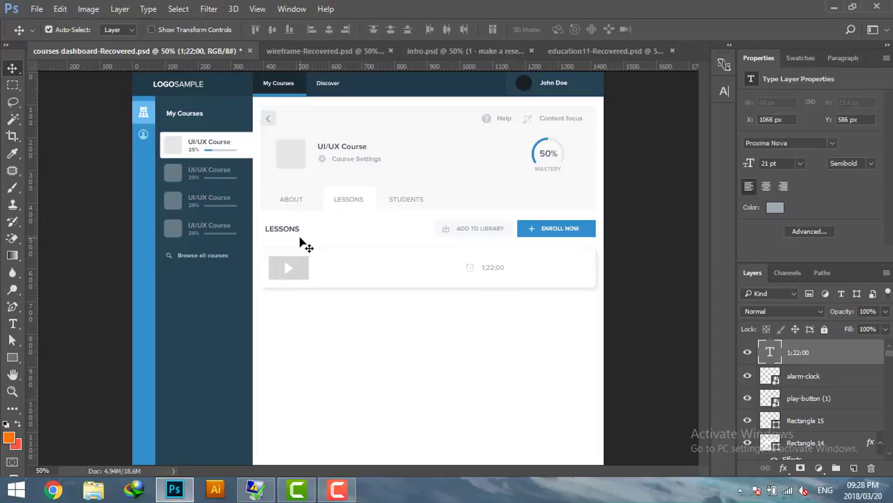
{"action": "left_click", "coordinate": [836, 8]}
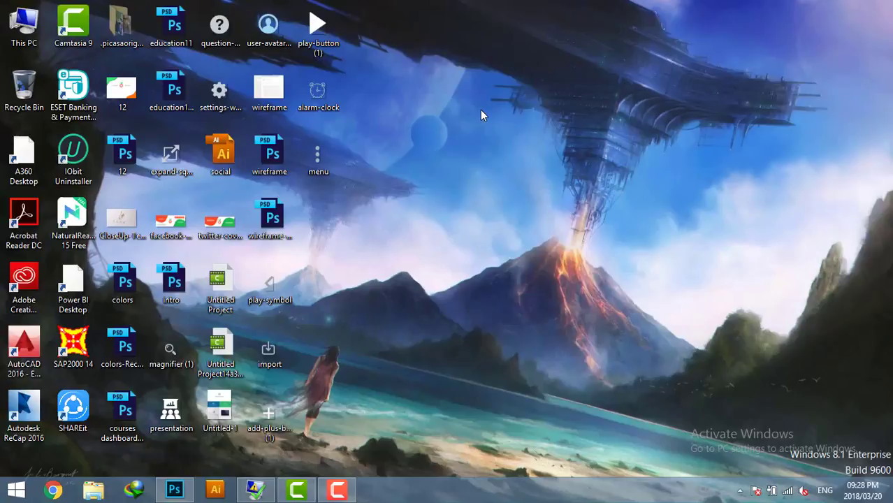
Step: Place the play-button image right of the duration label
{"action": "mouse_move", "coordinate": [321, 22]}
{"action": "left_mouse_down"}
{"action": "mouse_move", "coordinate": [176, 496]}
{"action": "mouse_move", "coordinate": [544, 289]}
{"action": "left_mouse_up"}
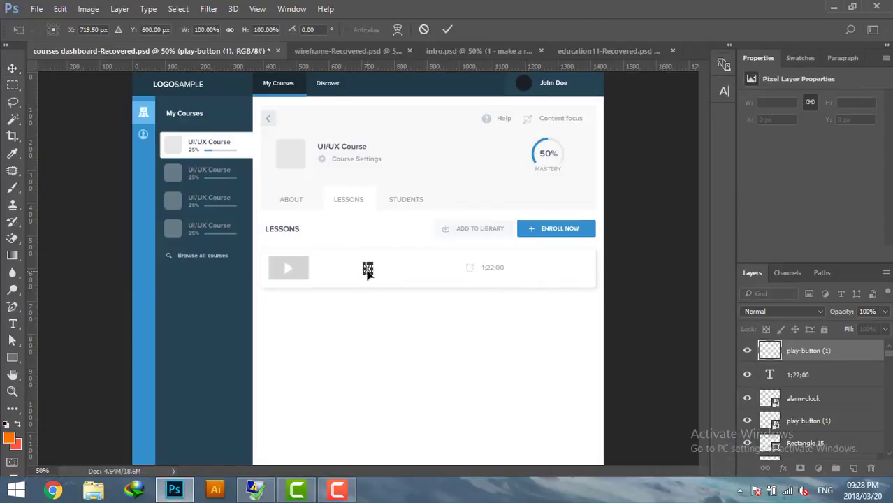
{"action": "left_click_drag", "start_coordinate": [368, 271], "coordinate": [518, 269]}
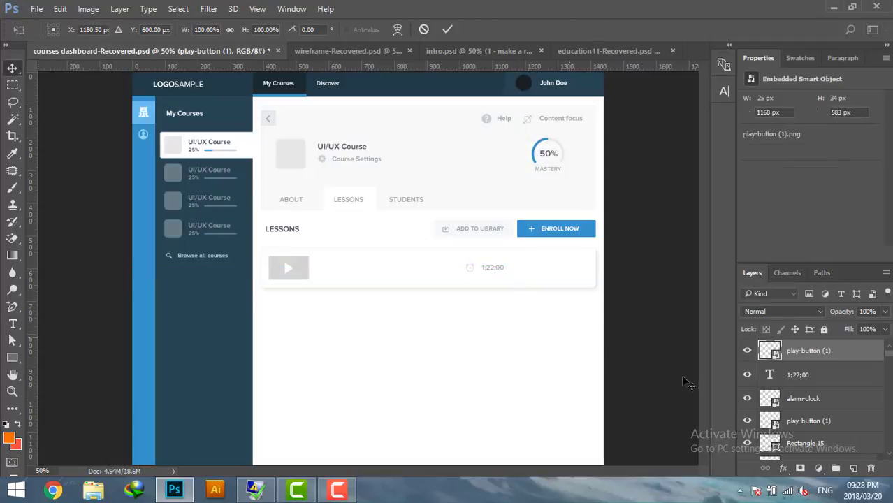
{"action": "key", "text": "Return"}
Step: Give the play icon a 9aa8aa grey Color Overlay
{"action": "double_click", "coordinate": [869, 357]}
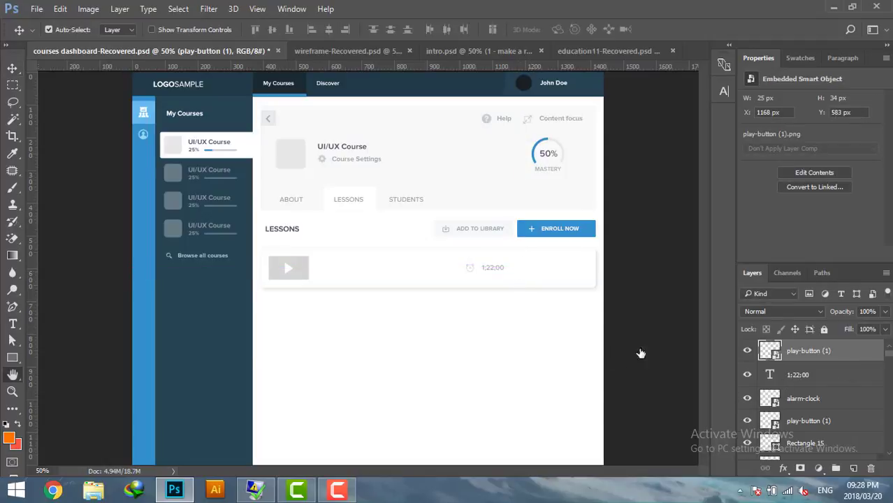
{"action": "left_click", "coordinate": [220, 239]}
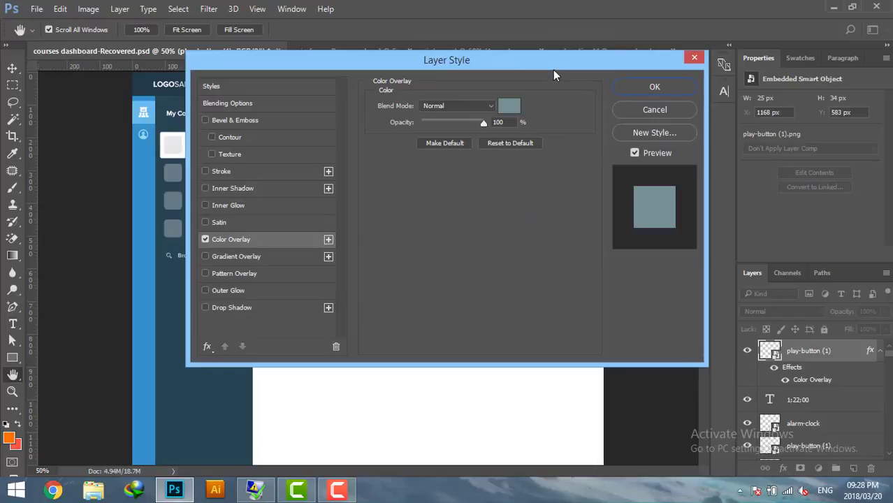
{"action": "left_click_drag", "start_coordinate": [553, 70], "coordinate": [320, 62]}
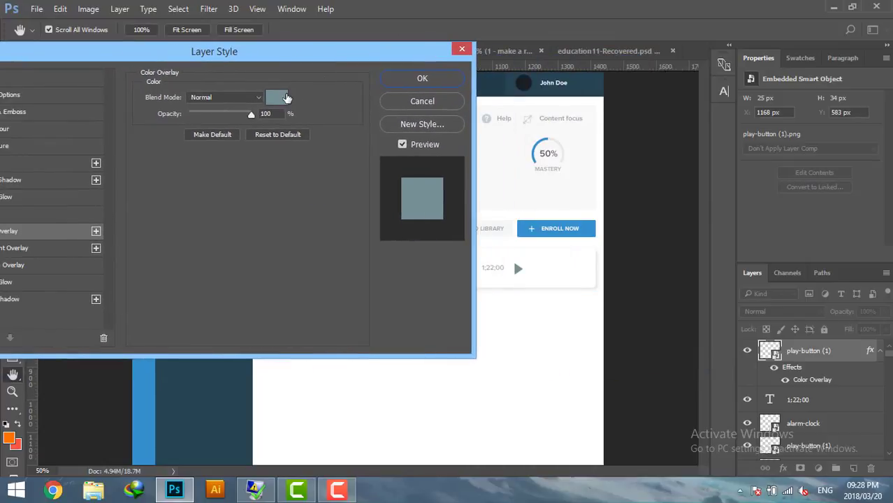
{"action": "left_click", "coordinate": [284, 98]}
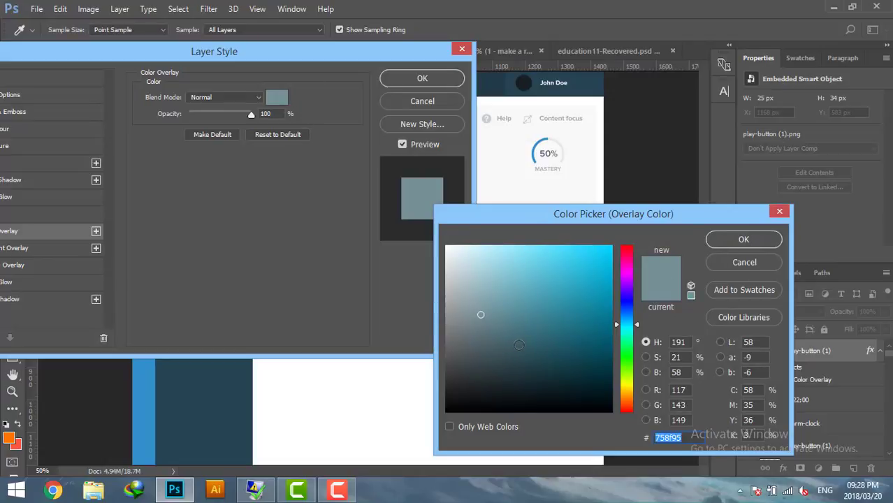
{"action": "type", "text": "9"}
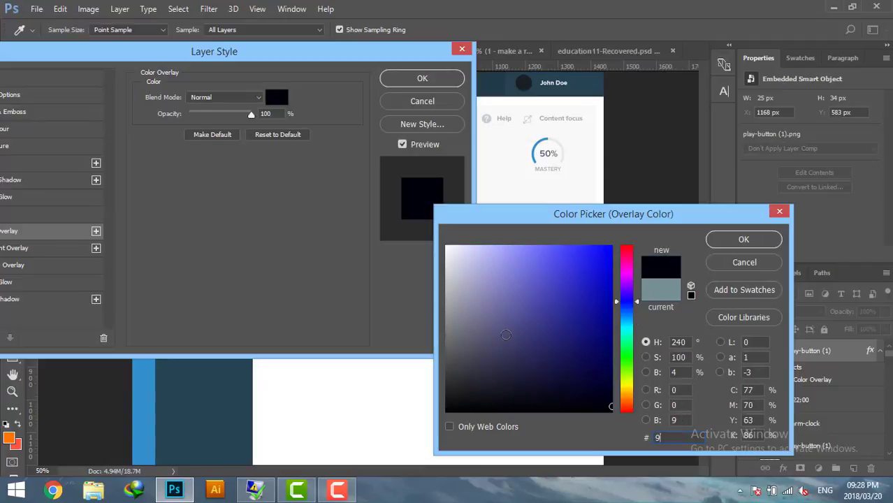
{"action": "type", "text": "aa8aa"}
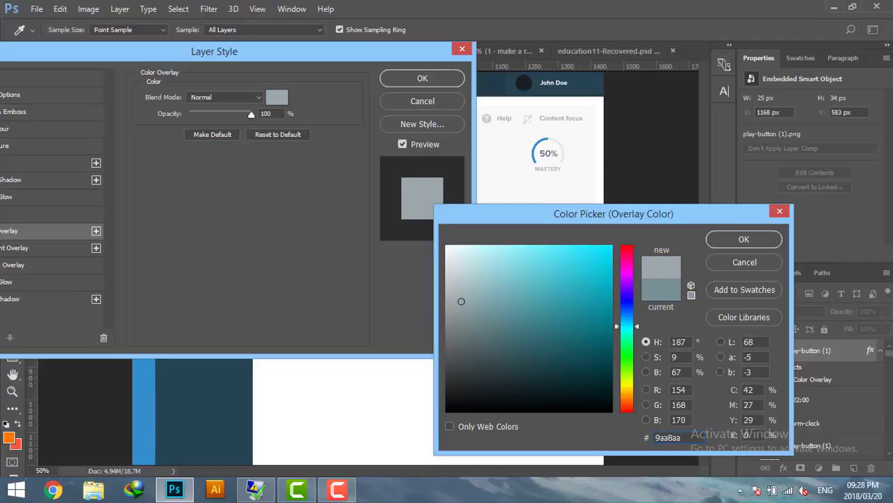
{"action": "left_click", "coordinate": [743, 239]}
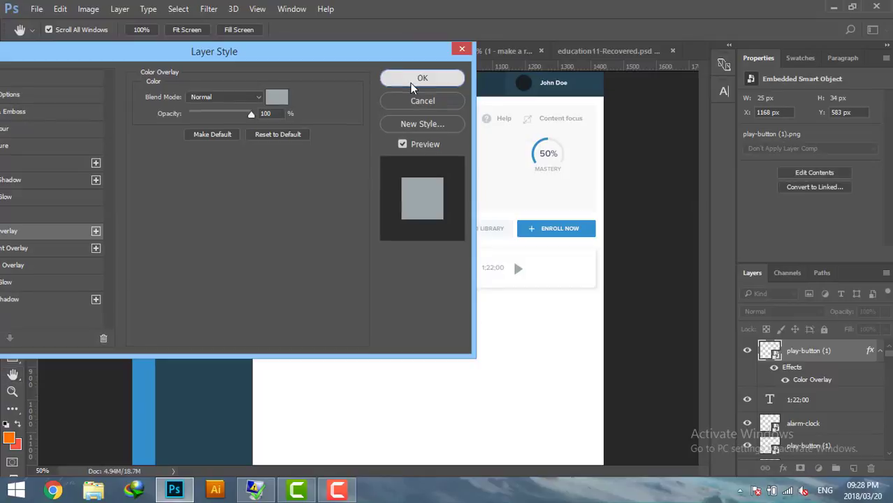
{"action": "left_click", "coordinate": [419, 79]}
Step: Scale the grey play arrow down to 17 × 24 px beside the duration
{"action": "left_click_drag", "start_coordinate": [518, 269], "coordinate": [521, 268]}
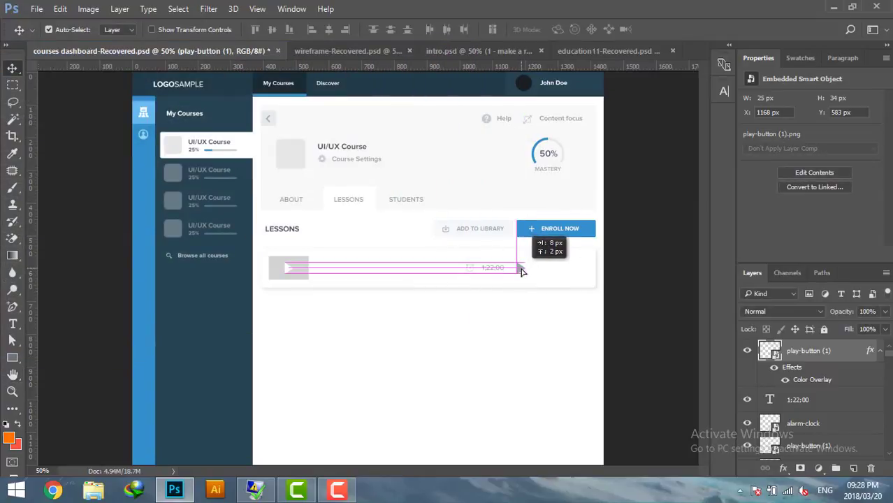
{"action": "key", "text": "ctrl+t"}
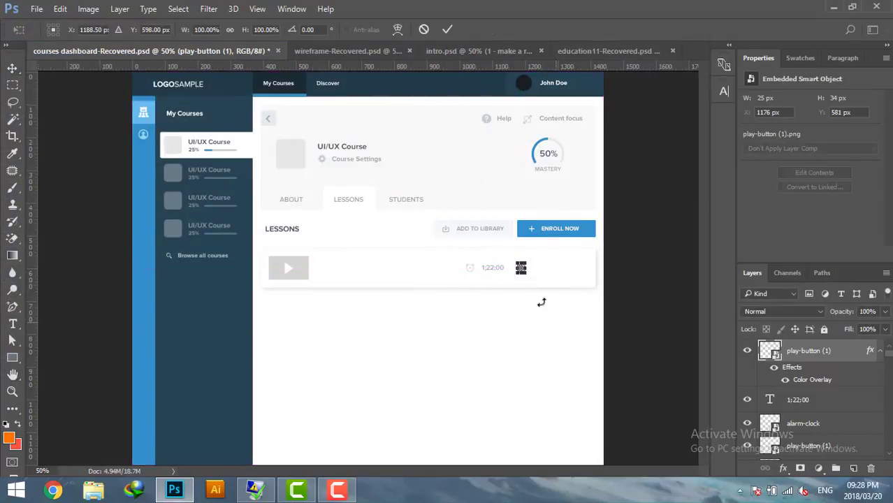
{"action": "left_click_drag", "start_coordinate": [522, 271], "coordinate": [521, 268]}
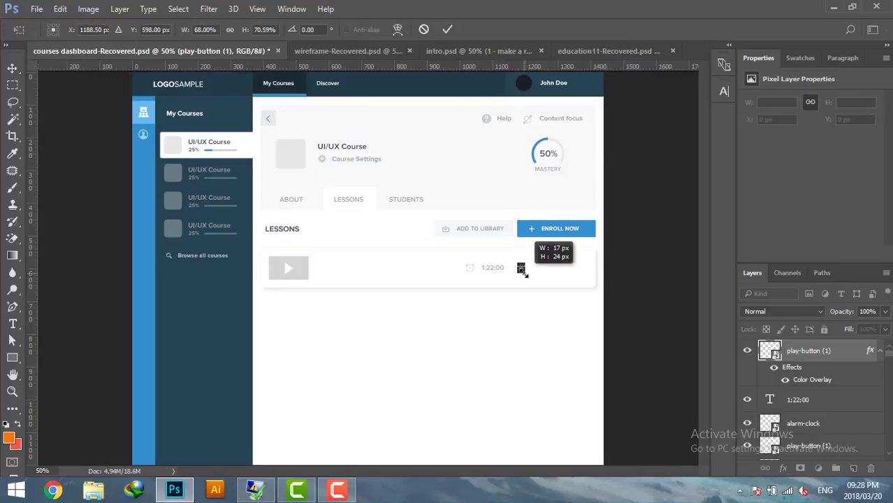
{"action": "key", "text": "Return"}
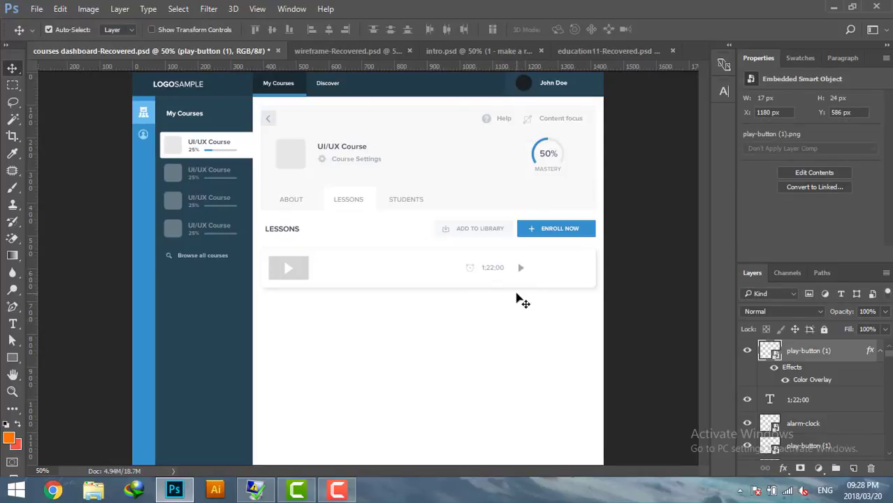
Step: Copy the 1:22:00 text right of the play icon and retype it as 'Play'
{"action": "left_click", "coordinate": [13, 324]}
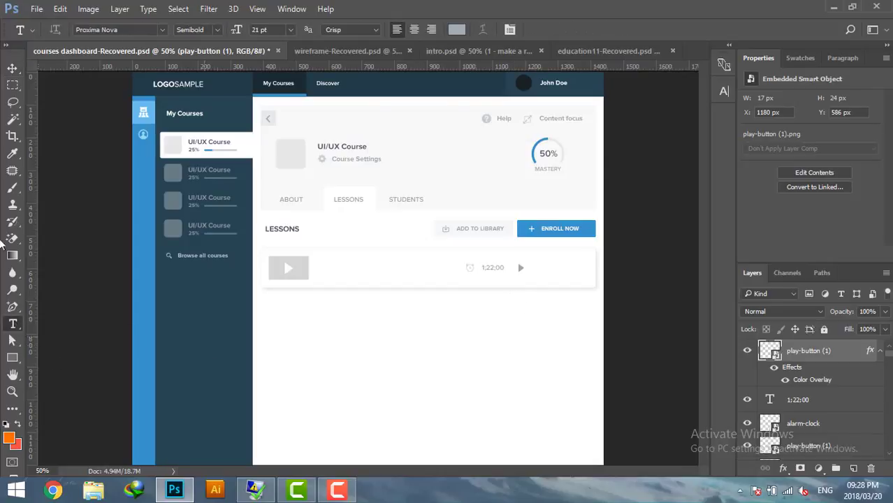
{"action": "left_click", "coordinate": [12, 68]}
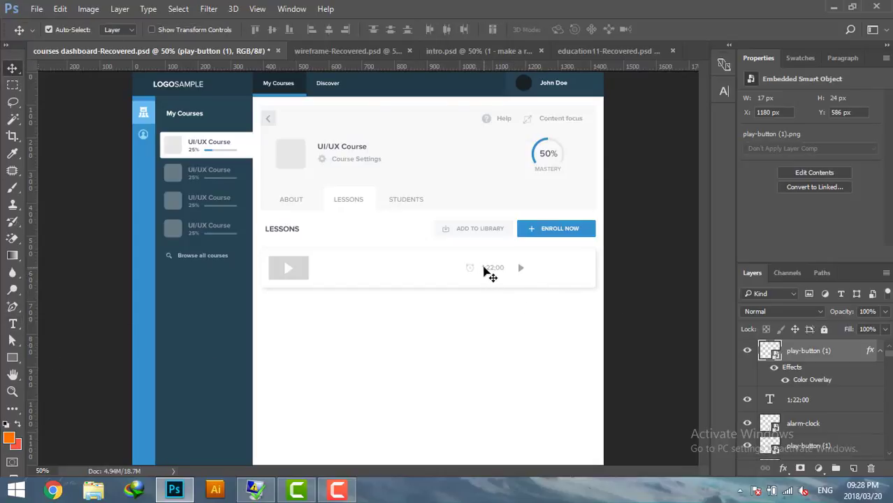
{"action": "left_click", "coordinate": [489, 273]}
{"action": "left_click_drag", "start_coordinate": [488, 270], "coordinate": [539, 270]}
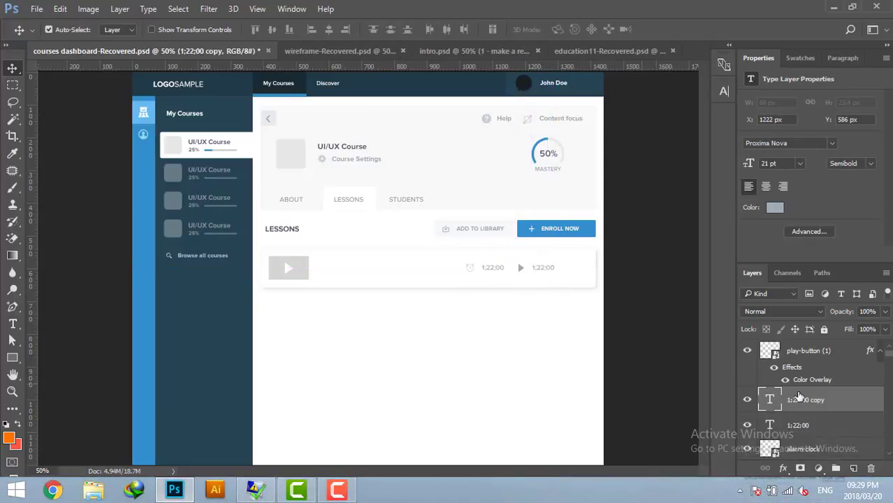
{"action": "double_click", "coordinate": [769, 398]}
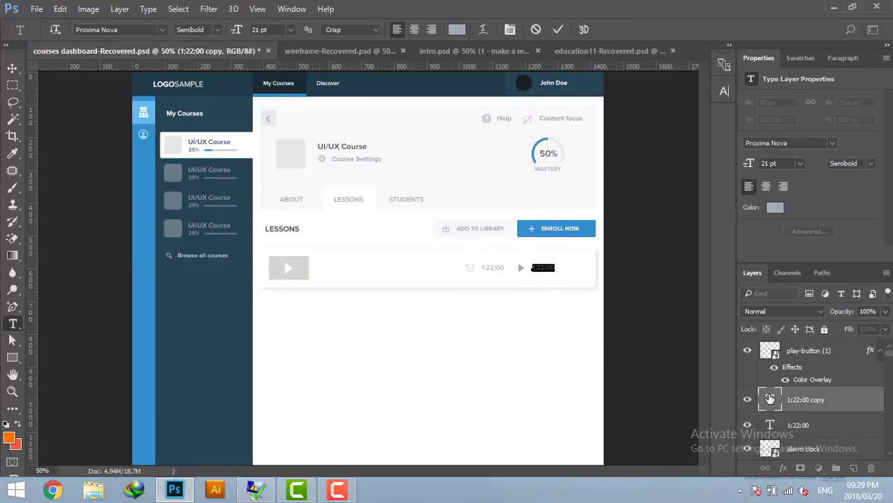
{"action": "key", "text": "BackSpace"}
{"action": "left_click", "coordinate": [12, 68]}
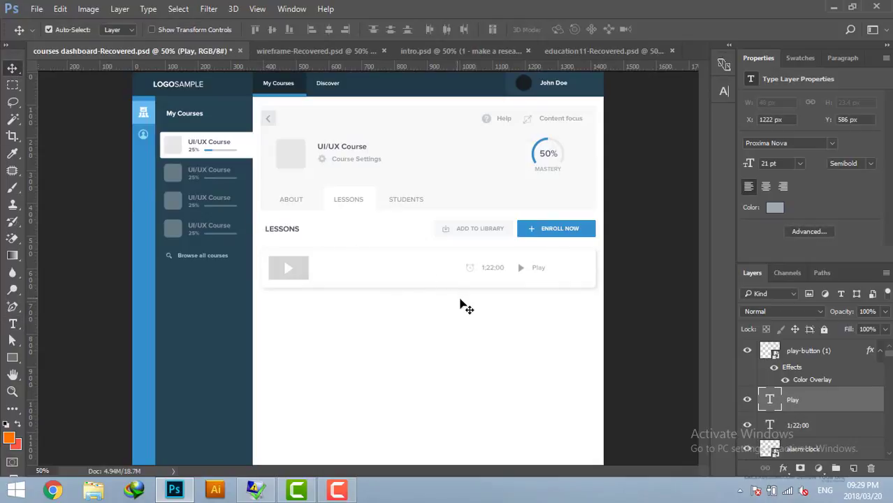
Step: Shift the time, play arrow and Play label slightly left as a group
{"action": "left_click_drag", "start_coordinate": [592, 298], "coordinate": [271, 253]}
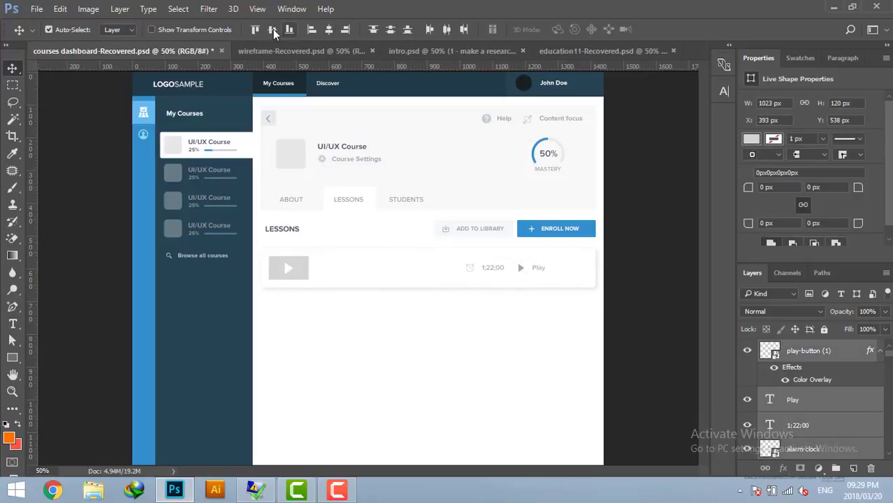
{"action": "left_click", "coordinate": [436, 336]}
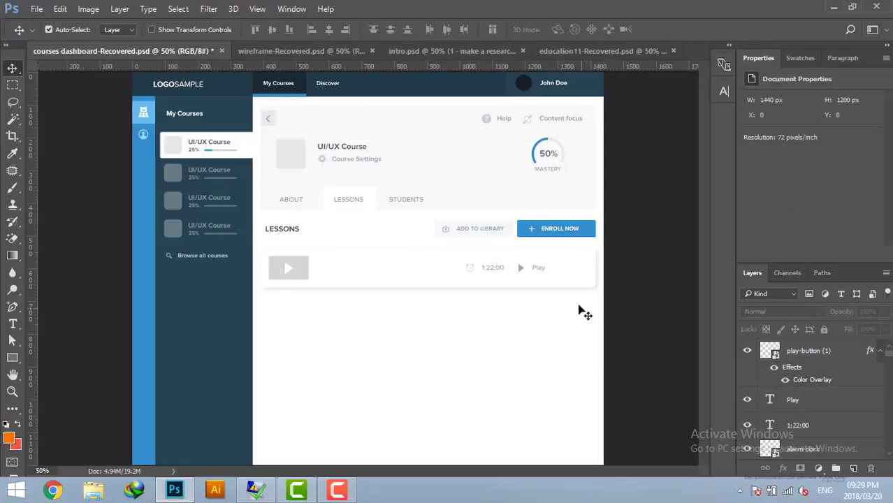
{"action": "left_click_drag", "start_coordinate": [543, 313], "coordinate": [454, 260]}
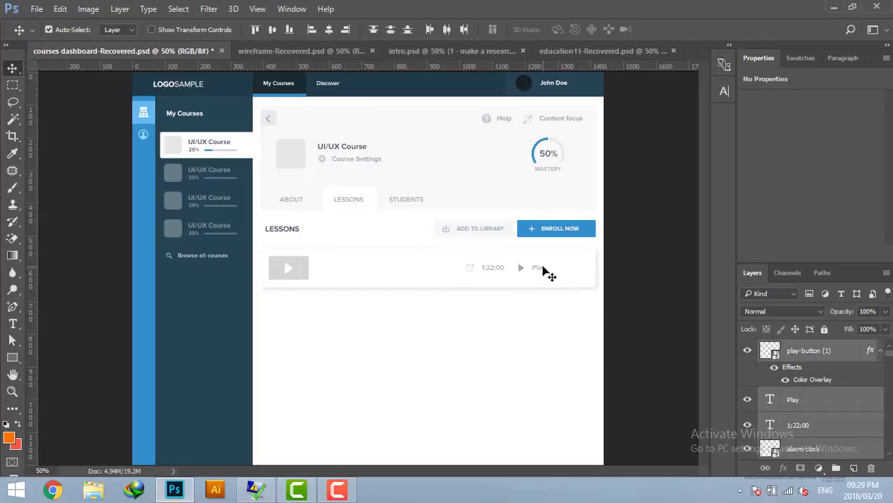
{"action": "left_click_drag", "start_coordinate": [539, 271], "coordinate": [532, 272]}
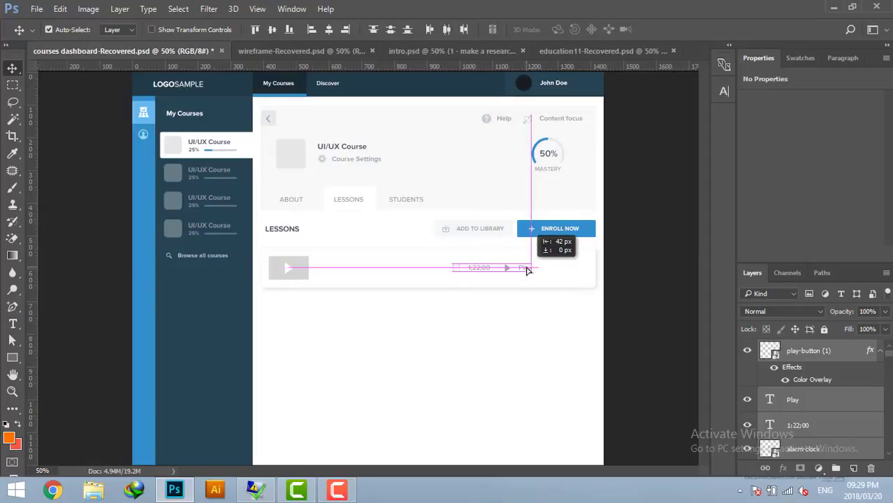
{"action": "left_click_drag", "start_coordinate": [532, 272], "coordinate": [528, 270]}
{"action": "left_click", "coordinate": [557, 312]}
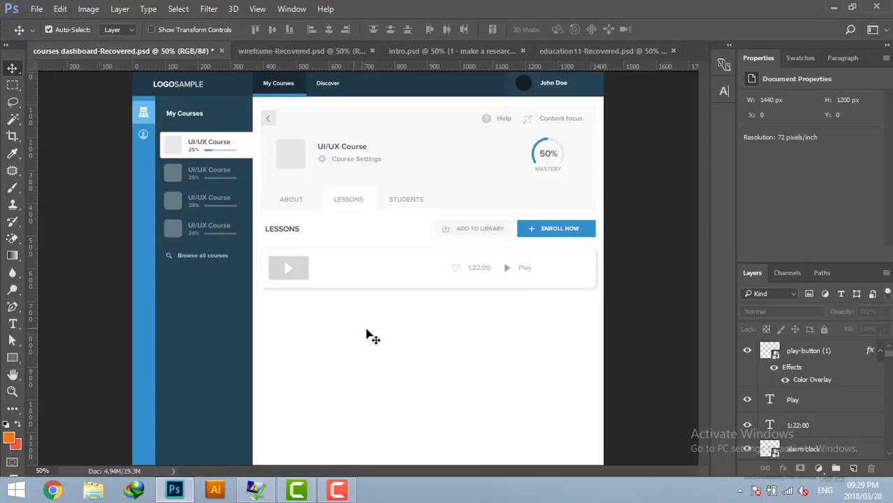
{"action": "left_click", "coordinate": [834, 7]}
{"action": "left_click_drag", "start_coordinate": [342, 151], "coordinate": [188, 493]}
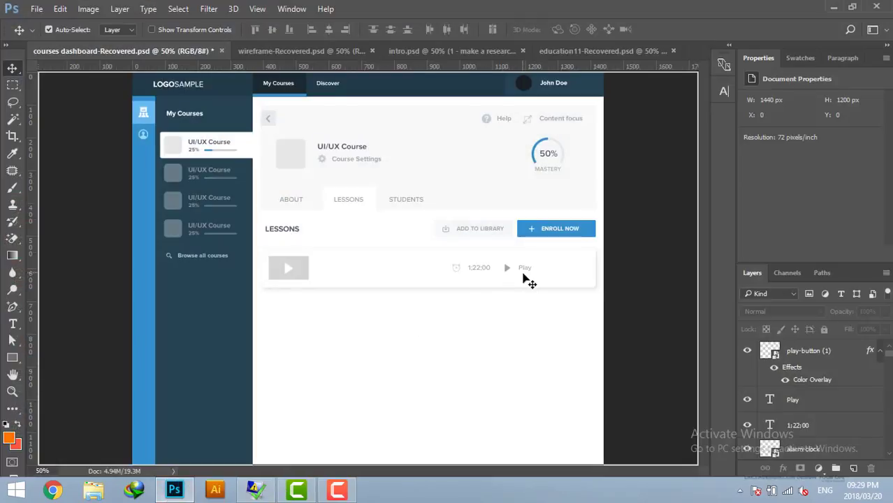
Step: Place the menu.png three-dot icon just right of the Play label
{"action": "left_click_drag", "start_coordinate": [189, 493], "coordinate": [373, 272]}
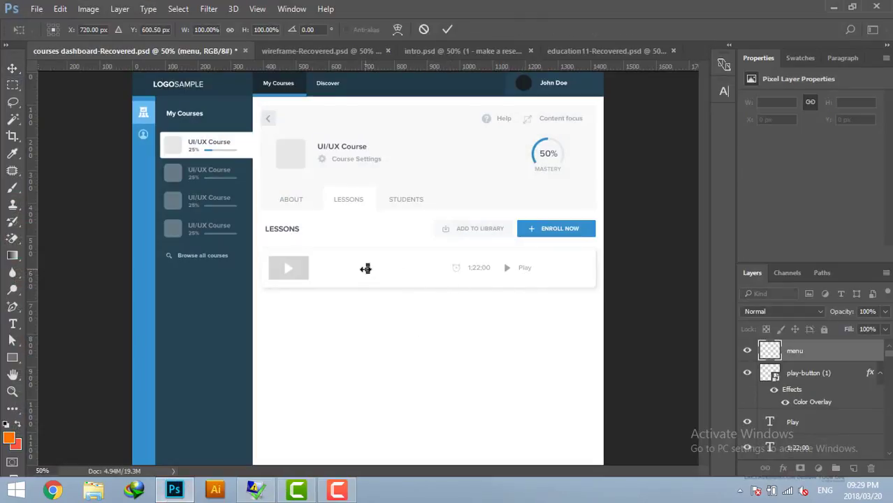
{"action": "key", "text": "Return"}
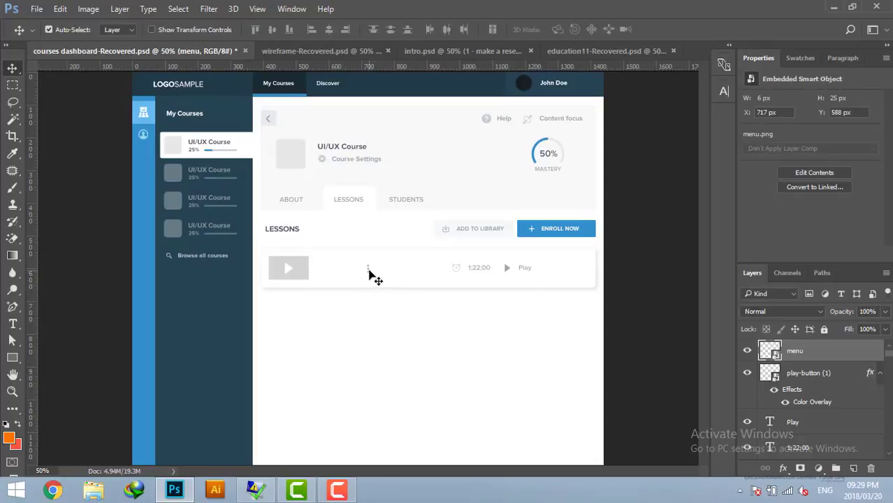
{"action": "left_click_drag", "start_coordinate": [368, 272], "coordinate": [549, 274]}
{"action": "left_click", "coordinate": [529, 269]}
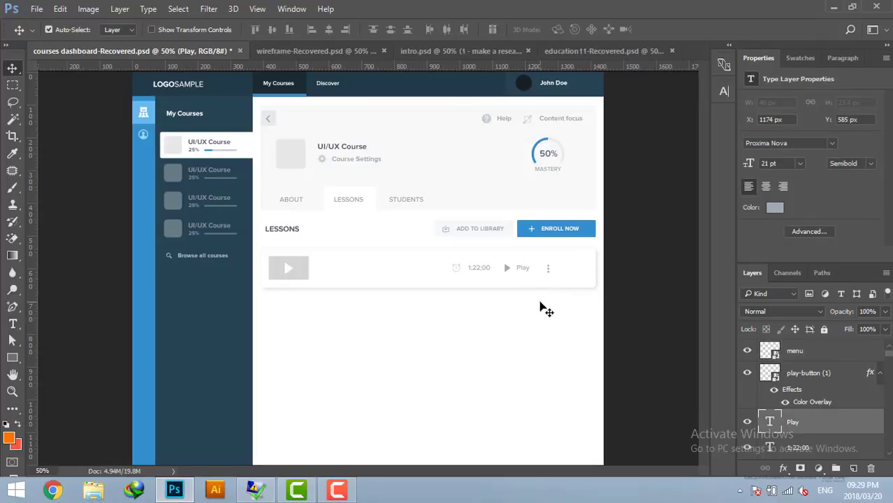
Step: Create a 75 × 120 px rectangle filled light grey #f8f8f8 on the lesson card
{"action": "left_click", "coordinate": [589, 275]}
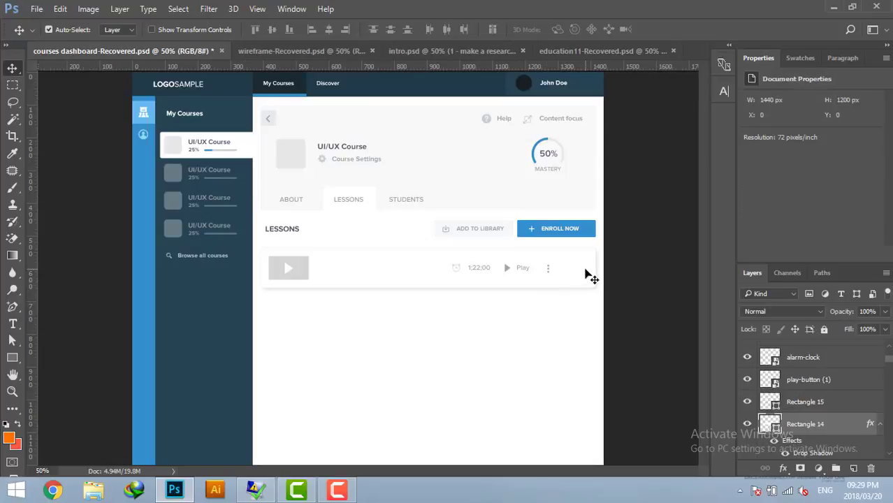
{"action": "key", "text": "u"}
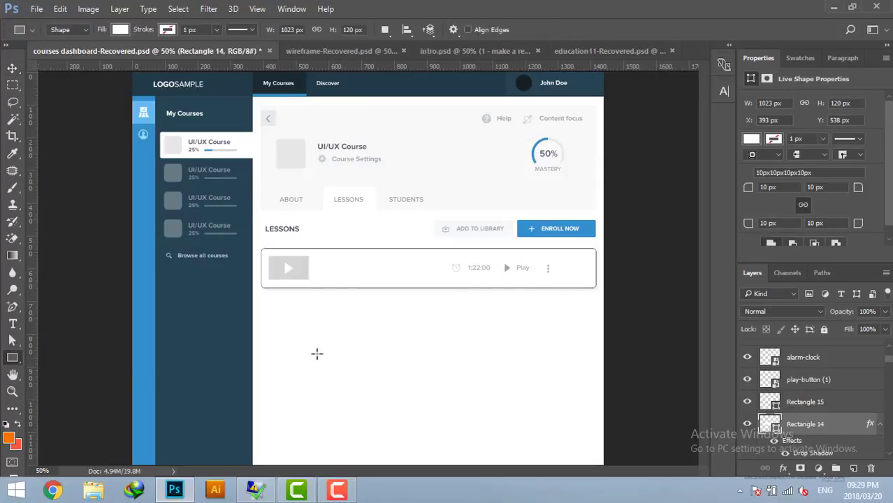
{"action": "left_click", "coordinate": [586, 266]}
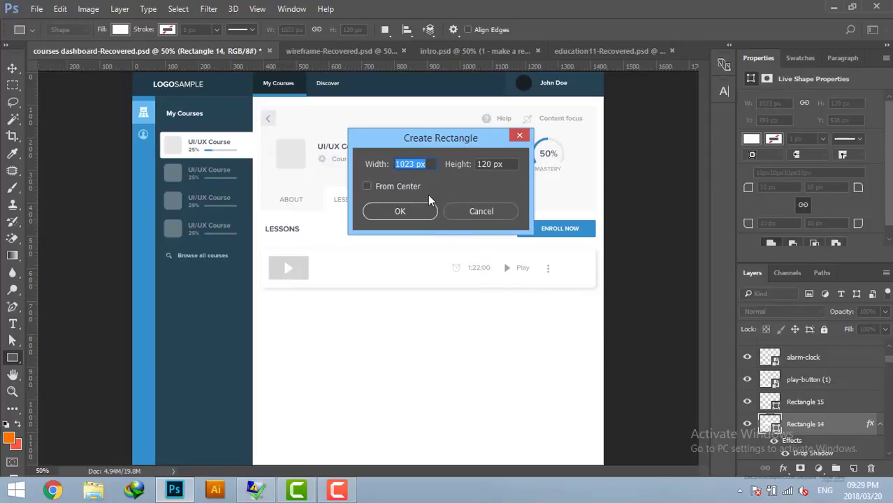
{"action": "type", "text": "75"}
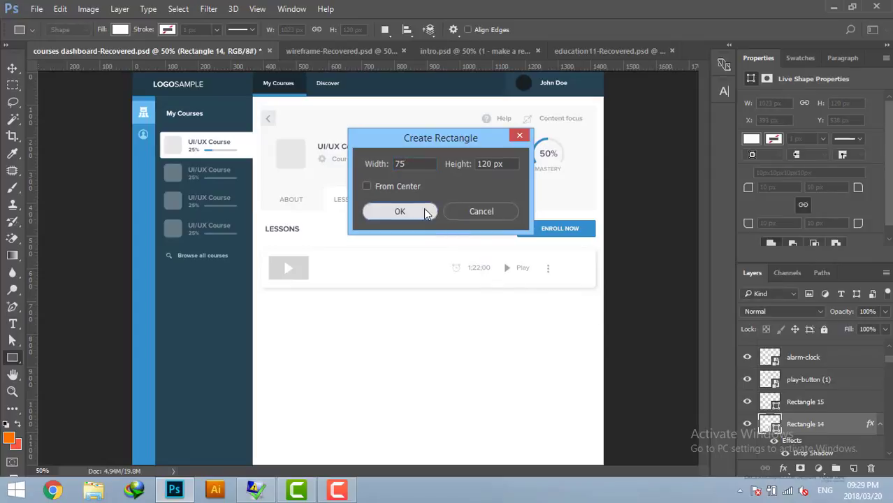
{"action": "left_click", "coordinate": [426, 213]}
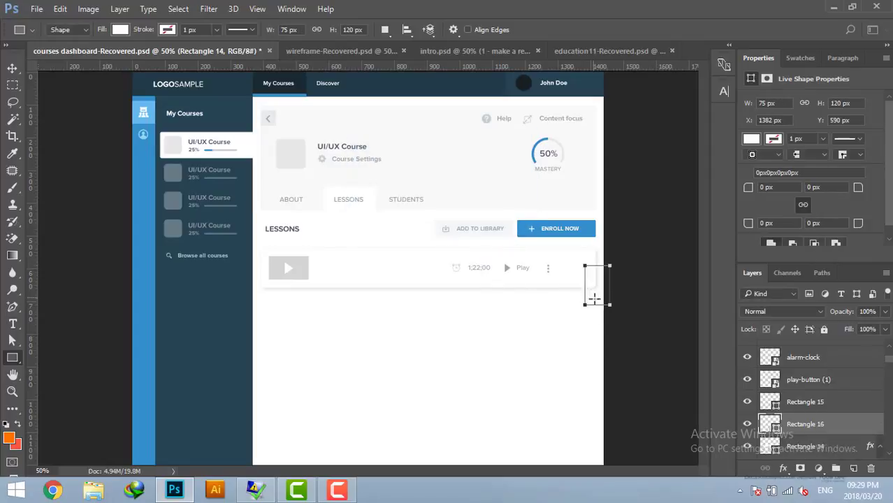
{"action": "double_click", "coordinate": [773, 423]}
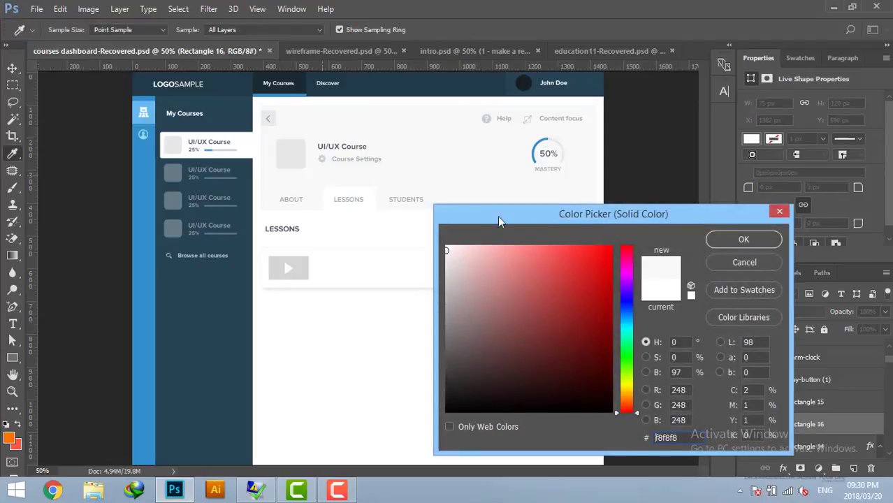
{"action": "left_click", "coordinate": [744, 239]}
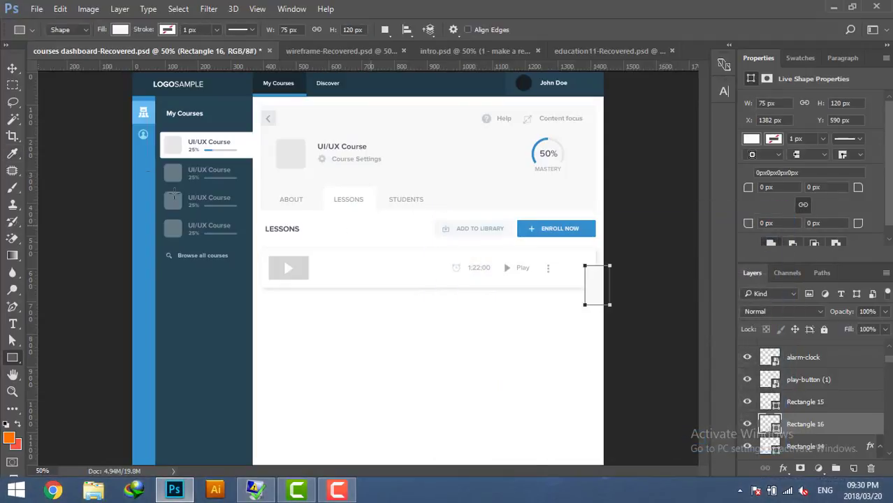
Step: Align the grey rectangle with the card's right edge and round its right corners to 10 px
{"action": "left_click", "coordinate": [12, 67]}
{"action": "mouse_move", "coordinate": [592, 289]}
{"action": "left_mouse_down"}
{"action": "mouse_move", "coordinate": [568, 273]}
{"action": "mouse_move", "coordinate": [577, 274]}
{"action": "left_mouse_up"}
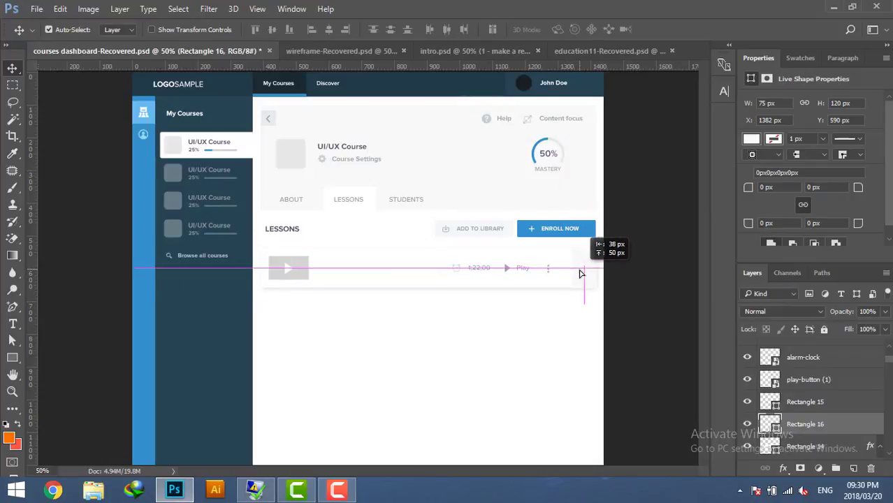
{"action": "left_click_drag", "start_coordinate": [577, 273], "coordinate": [582, 275]}
{"action": "left_click", "coordinate": [816, 184]}
{"action": "type", "text": "5"}
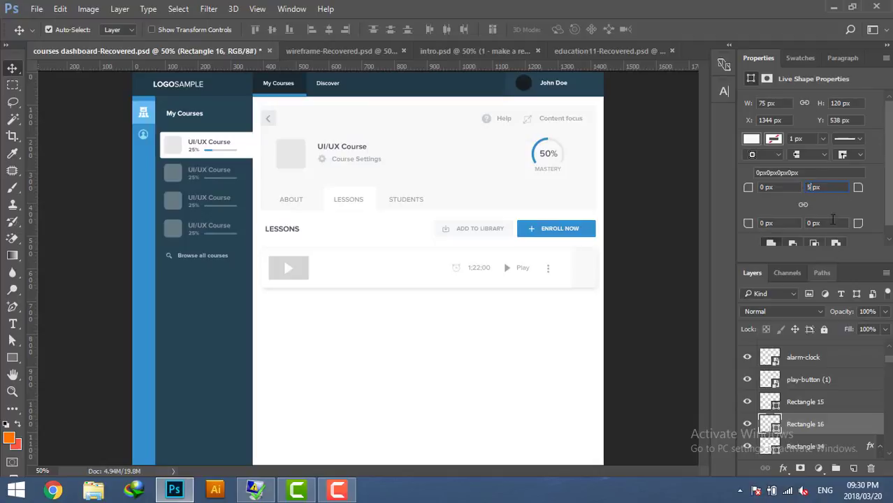
{"action": "double_click", "coordinate": [806, 221]}
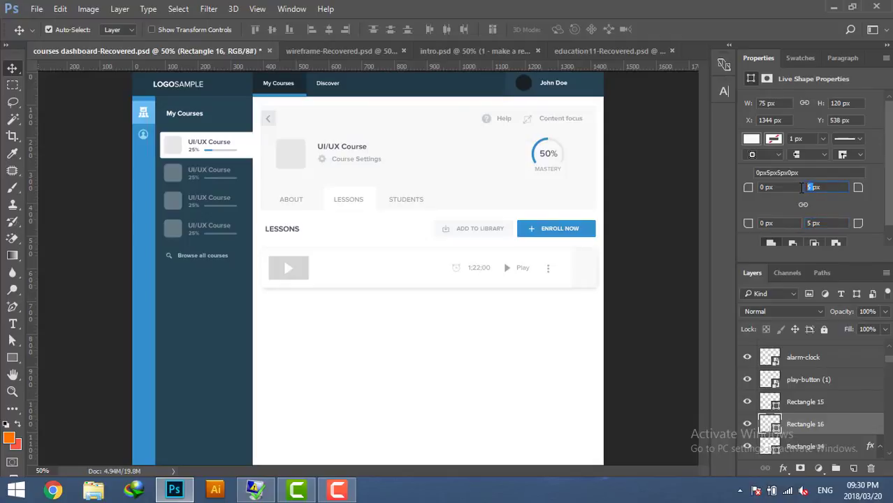
{"action": "type", "text": "10"}
{"action": "left_click", "coordinate": [803, 223]}
{"action": "type", "text": "10"}
{"action": "key", "text": "Return"}
{"action": "left_click", "coordinate": [832, 8]}
Step: Place play-symbol.png in the grey panel, flip it horizontally to point right, and nudge it up
{"action": "mouse_move", "coordinate": [269, 283]}
{"action": "left_mouse_down"}
{"action": "mouse_move", "coordinate": [182, 493]}
{"action": "mouse_move", "coordinate": [556, 320]}
{"action": "left_mouse_up"}
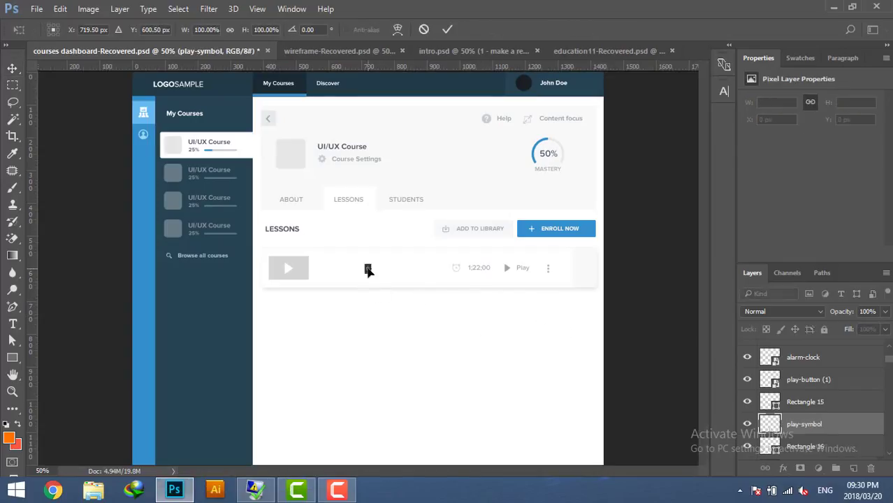
{"action": "left_click_drag", "start_coordinate": [368, 270], "coordinate": [586, 271]}
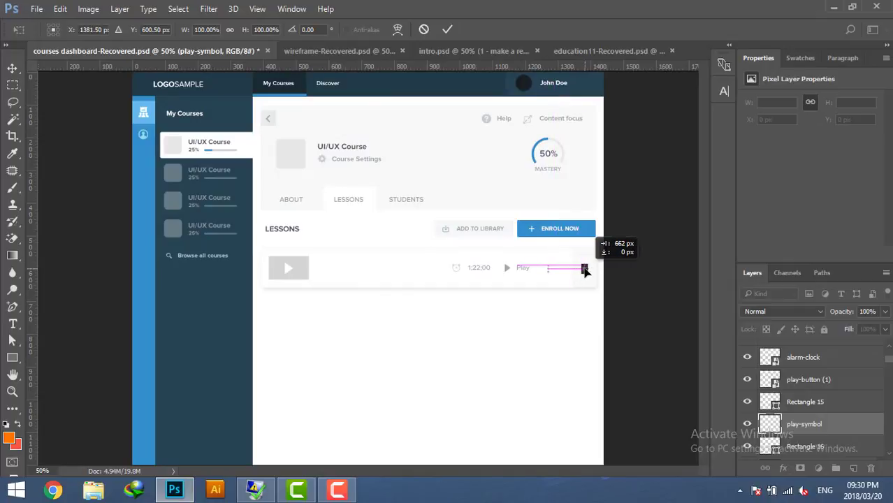
{"action": "key", "text": "Return"}
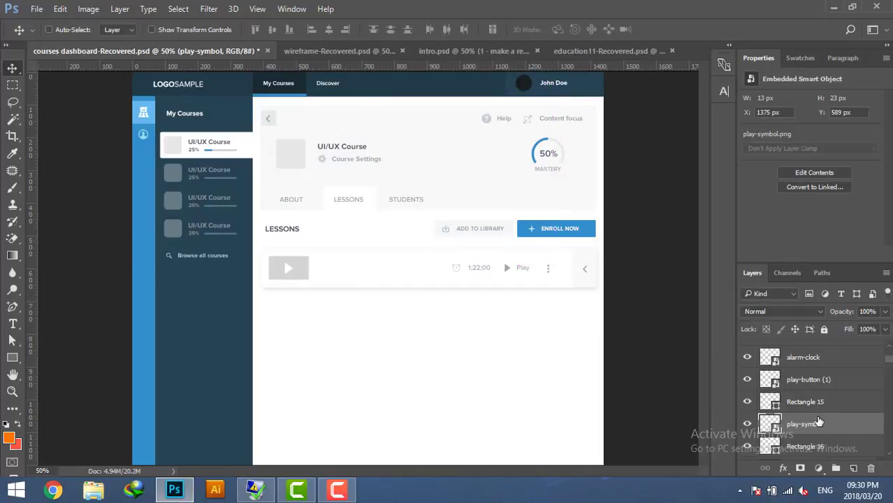
{"action": "key", "text": "ctrl+t"}
{"action": "right_click", "coordinate": [601, 300]}
{"action": "left_click", "coordinate": [620, 250]}
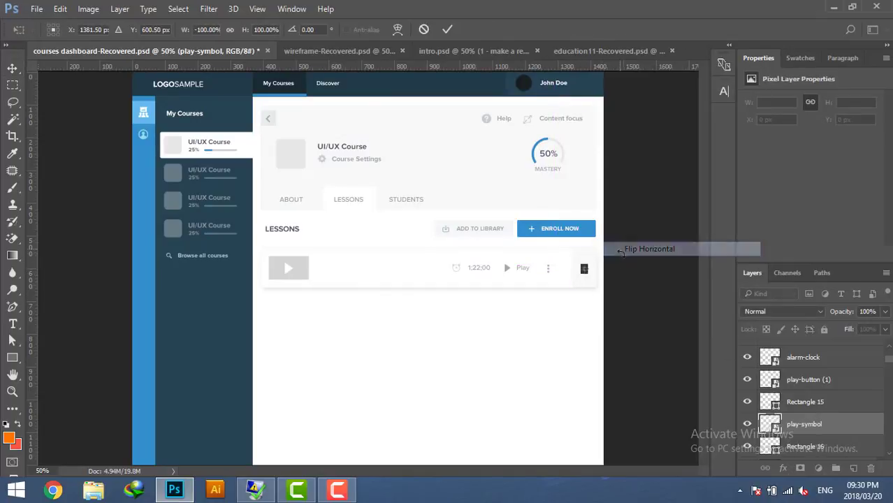
{"action": "key", "text": "Return"}
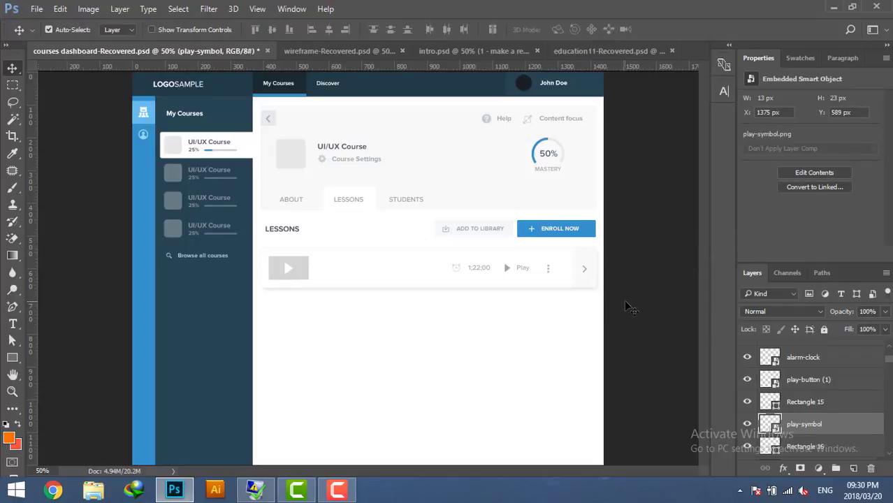
{"action": "key", "text": "Up"}
{"action": "key", "text": "Up"}
Step: Add a 'Lesson #1' text label beside the thumbnail at 24 pt
{"action": "left_click", "coordinate": [12, 324]}
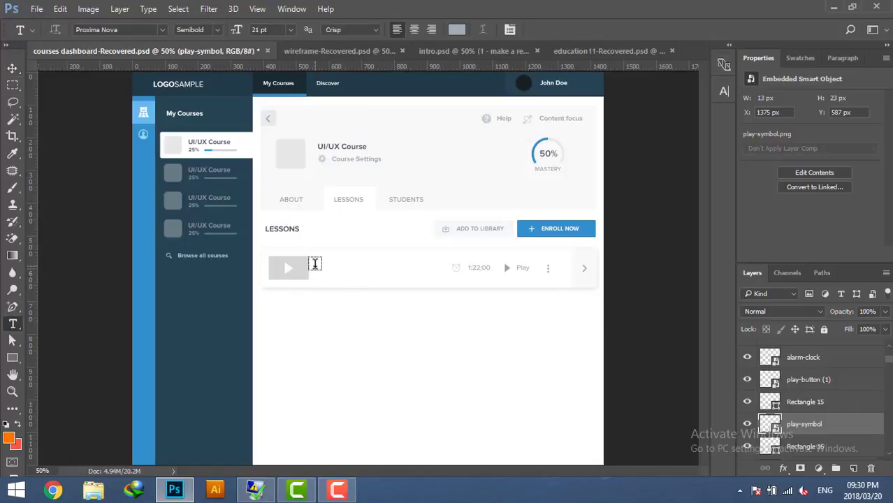
{"action": "left_click", "coordinate": [317, 264]}
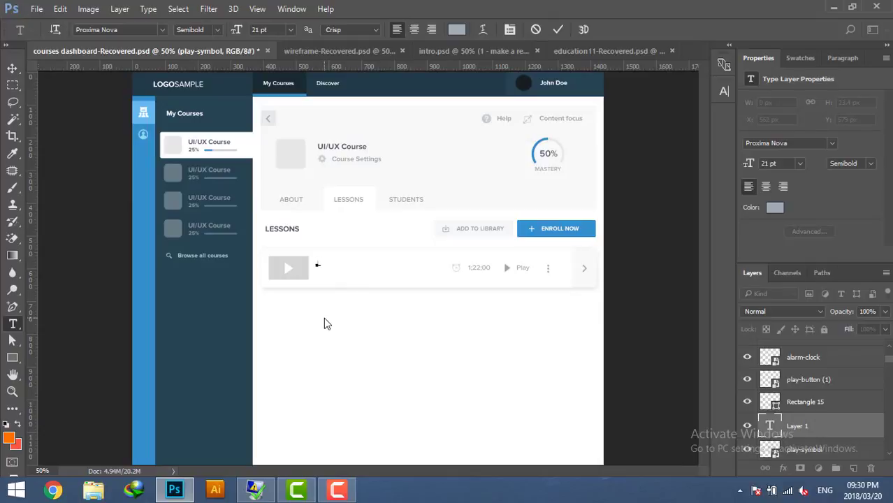
{"action": "type", "text": "Lesson"}
{"action": "type", "text": " #1"}
{"action": "triple_click", "coordinate": [338, 261]}
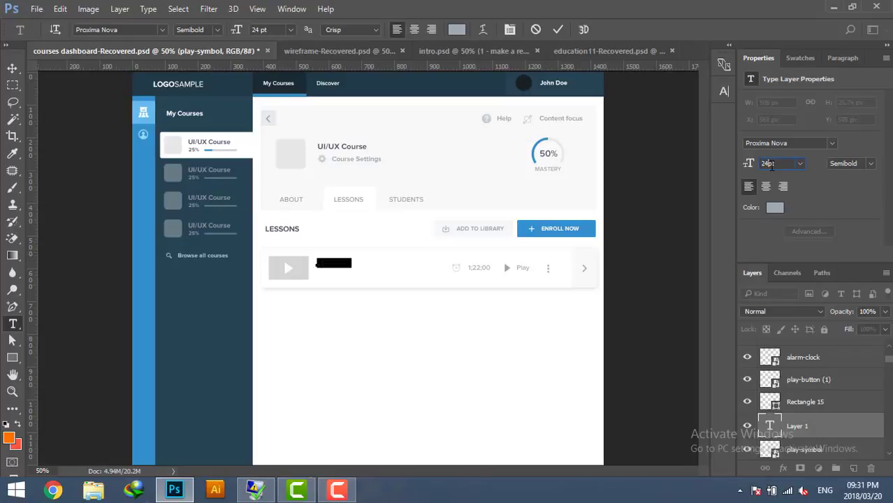
{"action": "type", "text": "24"}
{"action": "key", "text": "Return"}
Step: Color the title dark slate #4b5468, make it Bold, and nudge it slightly right
{"action": "left_click", "coordinate": [775, 208]}
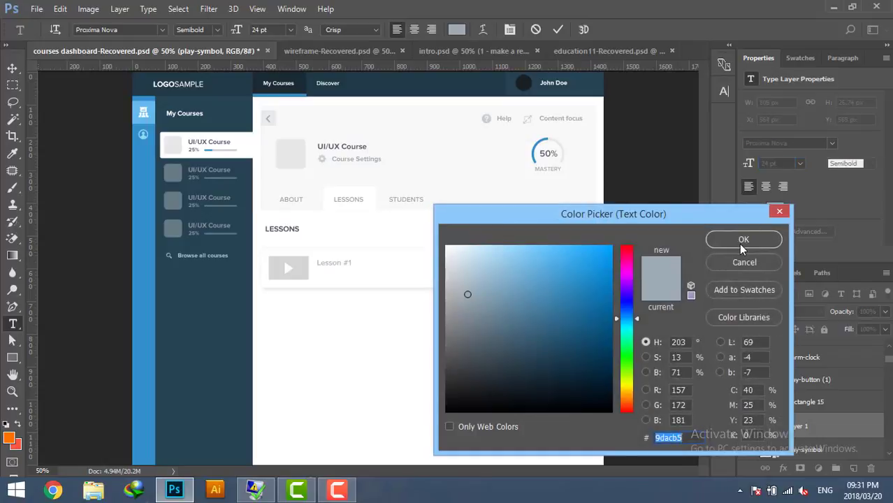
{"action": "type", "text": "4"}
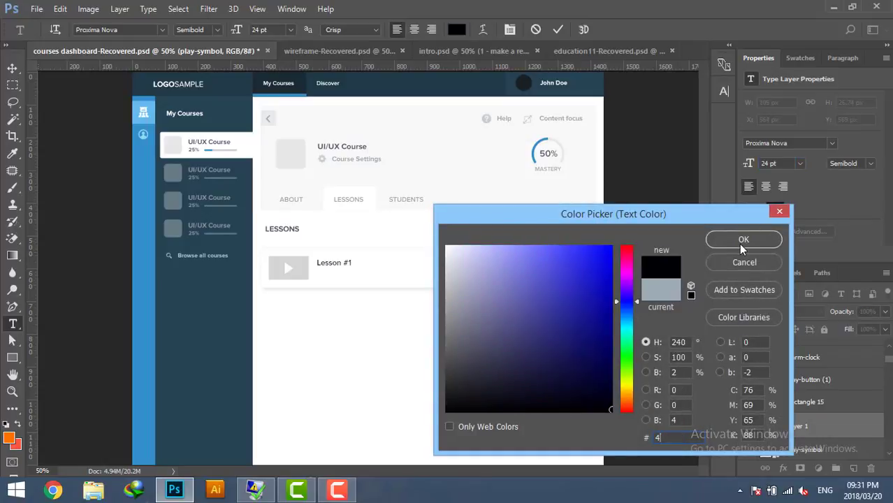
{"action": "type", "text": "b65"}
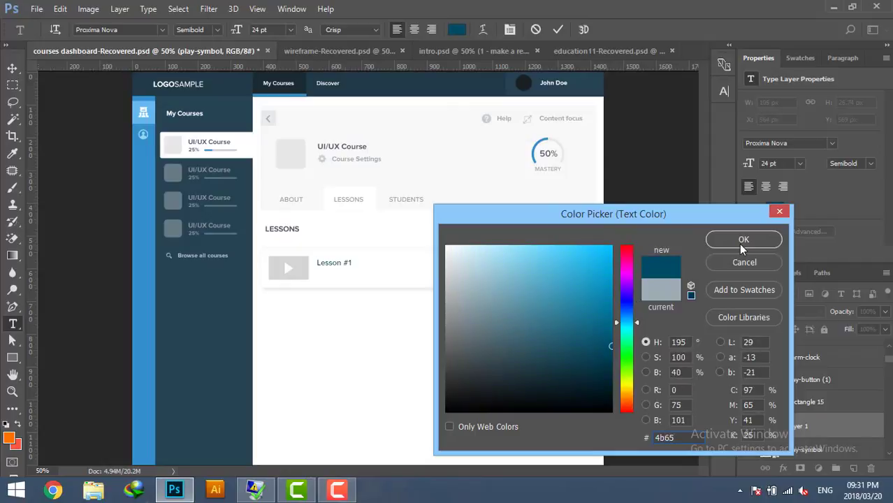
{"action": "key", "text": "BackSpace"}
{"action": "key", "text": "BackSpace"}
{"action": "type", "text": "5"}
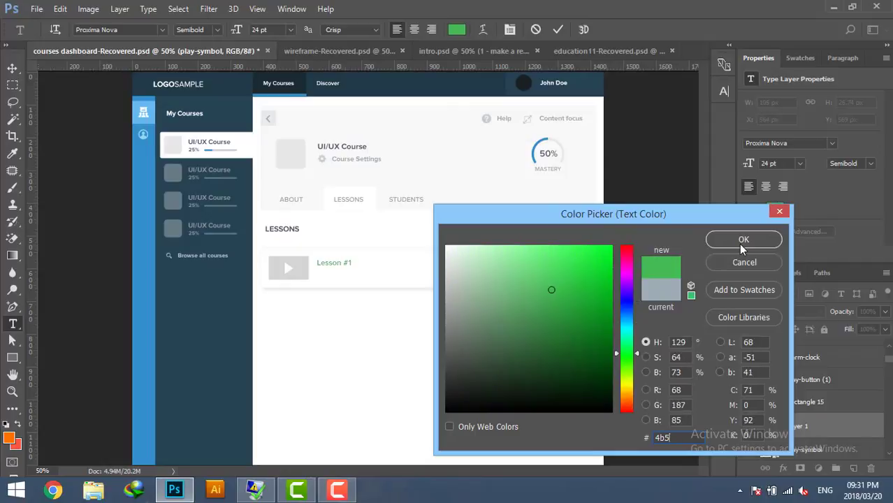
{"action": "type", "text": "4"}
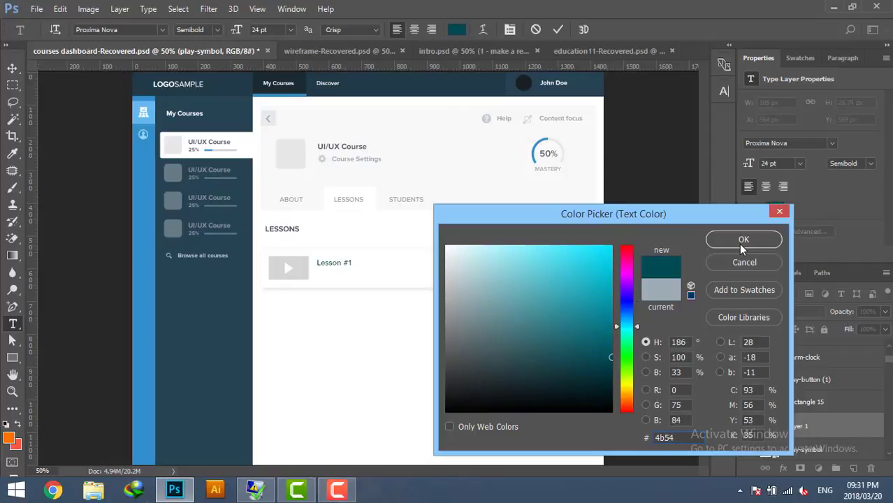
{"action": "type", "text": "68"}
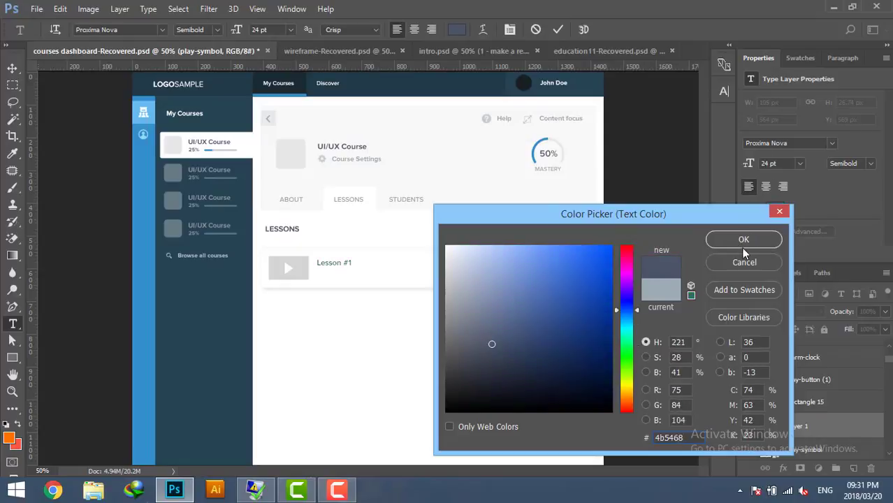
{"action": "left_click", "coordinate": [736, 243]}
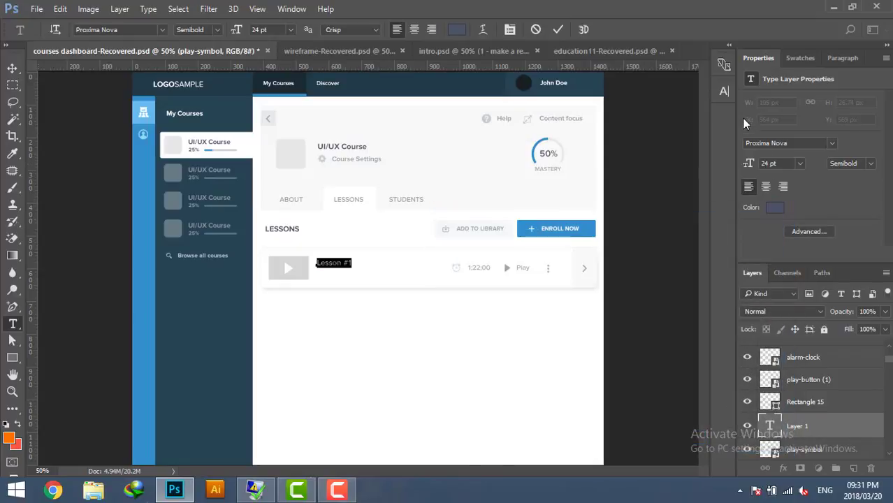
{"action": "left_click", "coordinate": [870, 164]}
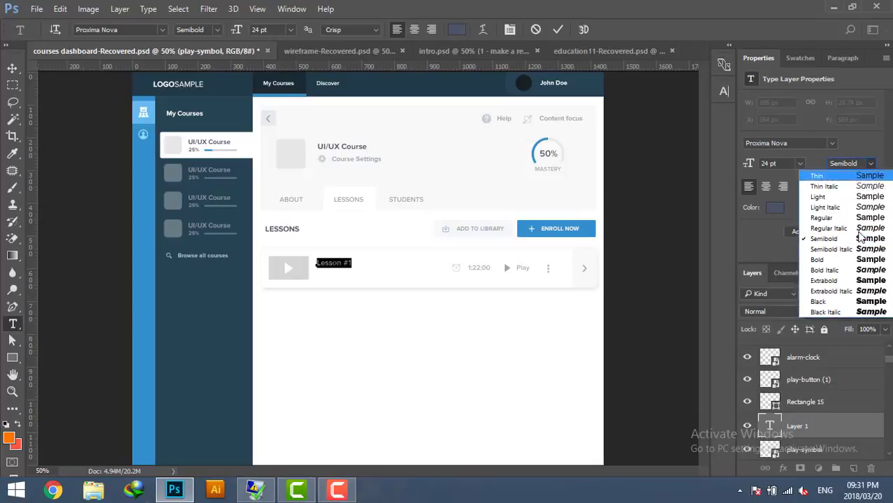
{"action": "left_click", "coordinate": [783, 256]}
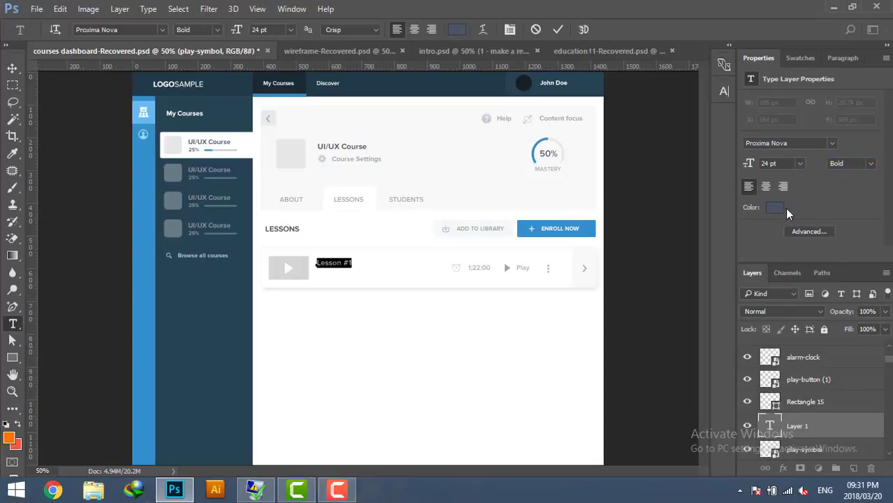
{"action": "left_click", "coordinate": [12, 67]}
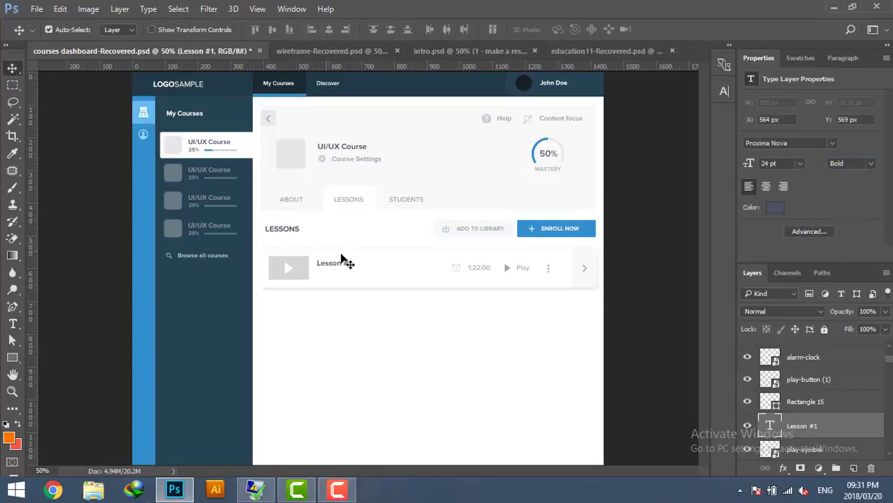
{"action": "key", "text": "Right"}
{"action": "key", "text": "Right"}
{"action": "key", "text": "Right"}
{"action": "key", "text": "Right"}
{"action": "key", "text": "Right"}
{"action": "key", "text": "Right"}
{"action": "left_click", "coordinate": [12, 323]}
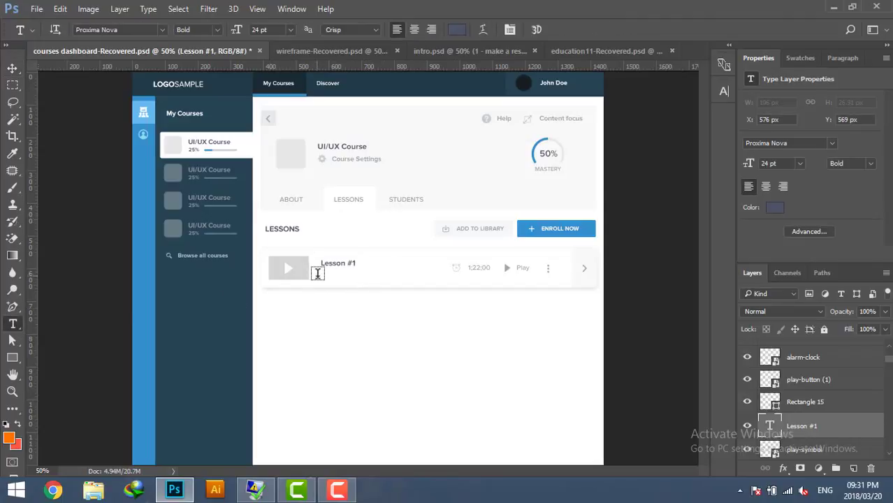
Step: Add a '75%' label below Lesson #1 at 18 pt in grey #9aa8aa
{"action": "left_click", "coordinate": [320, 273]}
{"action": "type", "text": "75"}
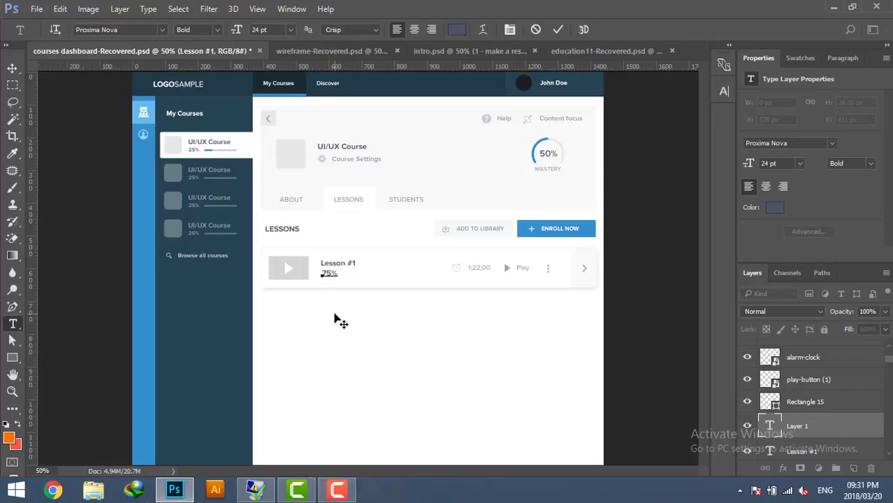
{"action": "double_click", "coordinate": [331, 272]}
{"action": "type", "text": "18"}
{"action": "key", "text": "Return"}
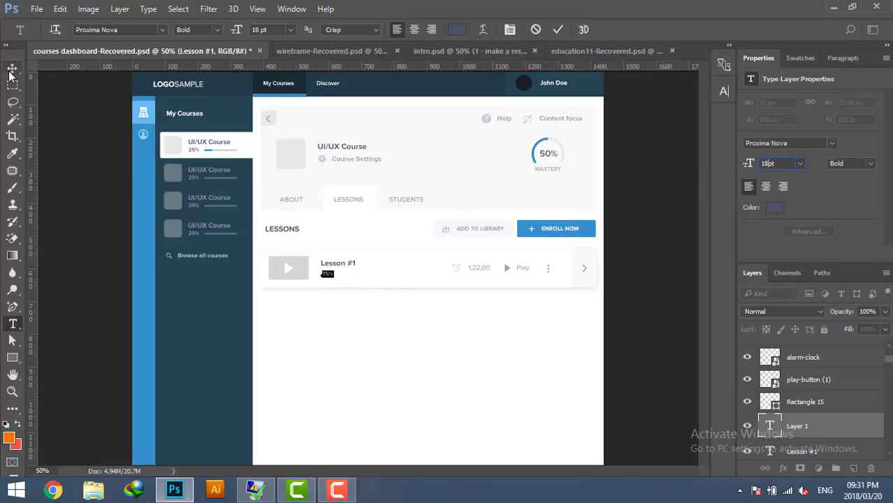
{"action": "left_click", "coordinate": [12, 68]}
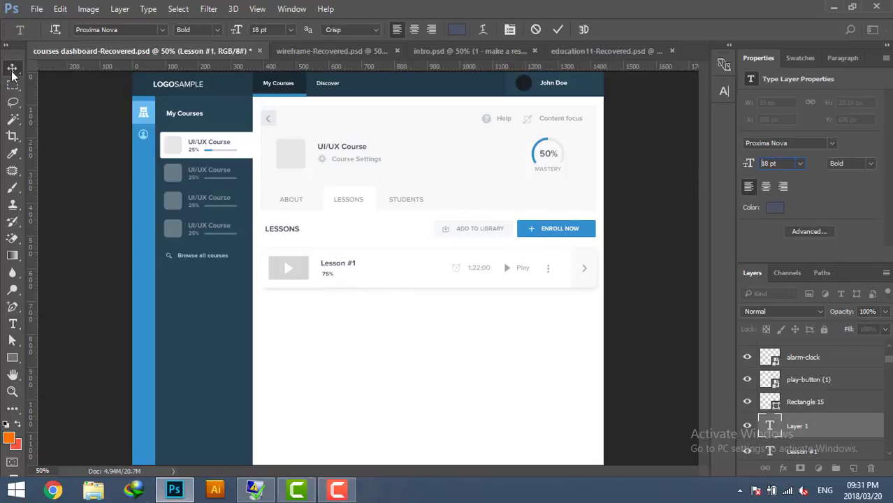
{"action": "left_click", "coordinate": [777, 208]}
{"action": "type", "text": "9a"}
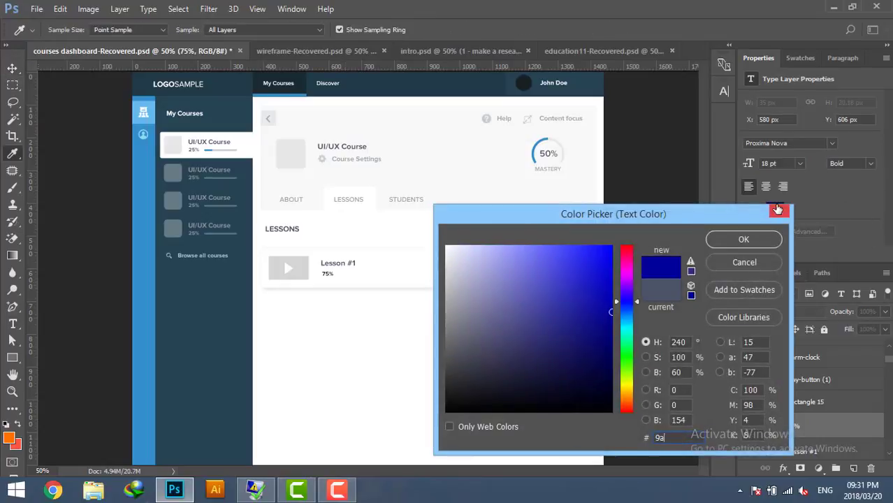
{"action": "type", "text": "a8aa"}
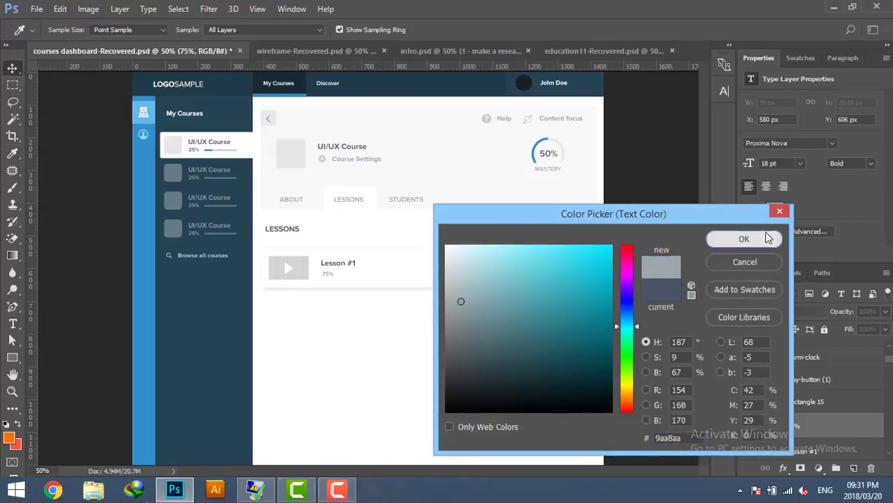
{"action": "left_click", "coordinate": [766, 239]}
Step: Draw a 100 × 5 px light grey rounded bar and place it beside the 75% label
{"action": "left_click", "coordinate": [12, 359]}
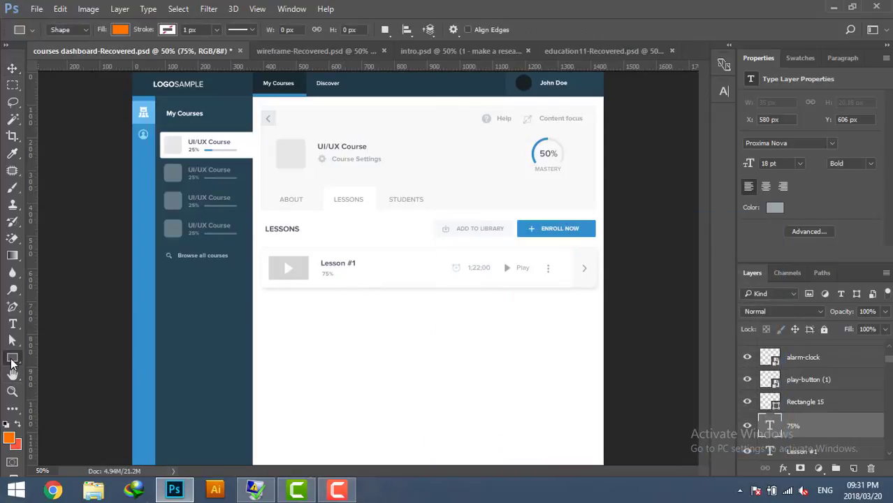
{"action": "right_click", "coordinate": [12, 359]}
{"action": "left_click", "coordinate": [41, 369]}
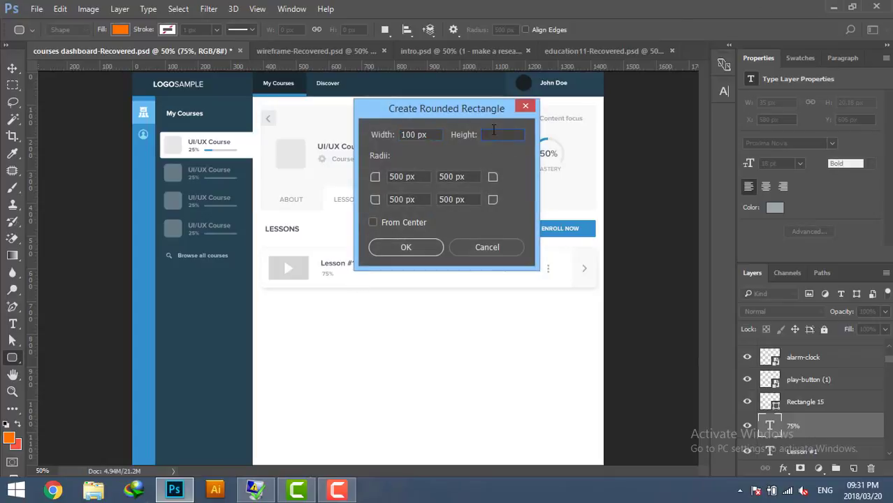
{"action": "double_click", "coordinate": [493, 134]}
{"action": "type", "text": "5"}
{"action": "key", "text": "Return"}
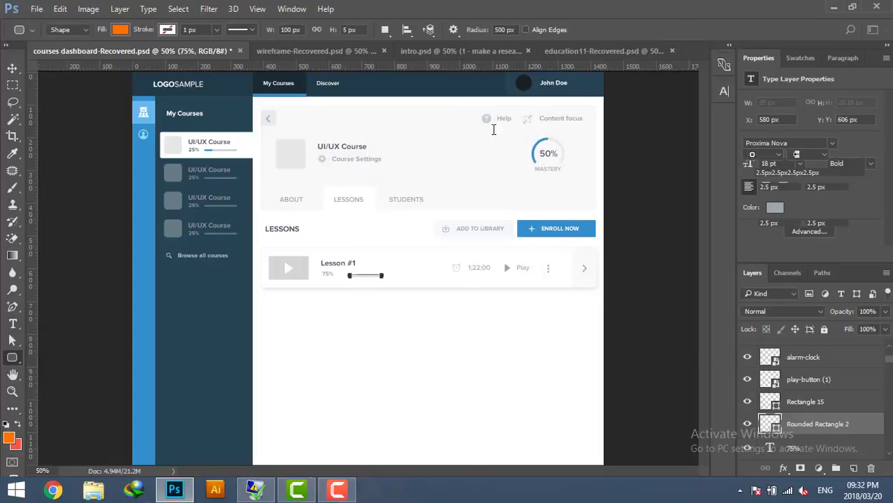
{"action": "double_click", "coordinate": [767, 424]}
{"action": "left_click", "coordinate": [436, 155]}
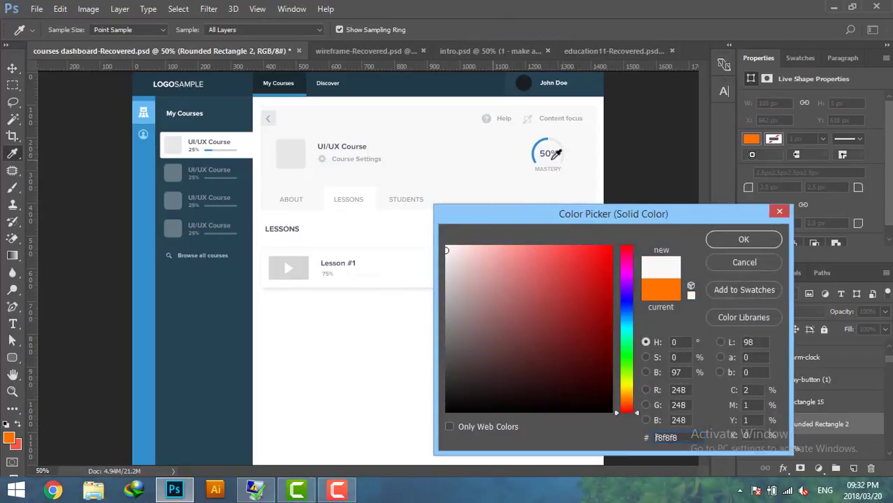
{"action": "left_click", "coordinate": [564, 153]}
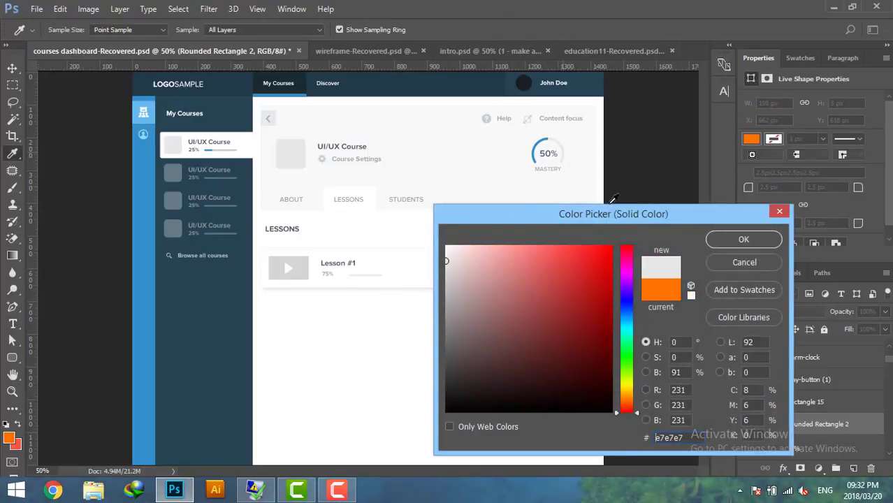
{"action": "left_click", "coordinate": [732, 241]}
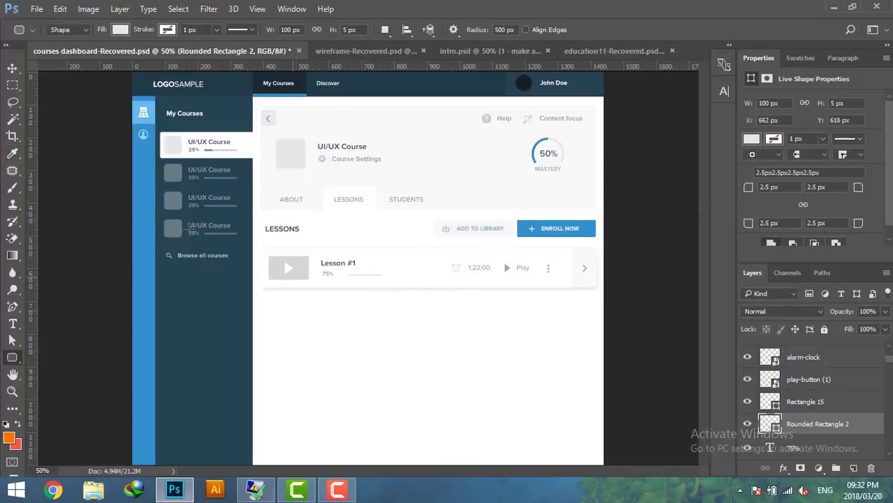
{"action": "left_click", "coordinate": [12, 68]}
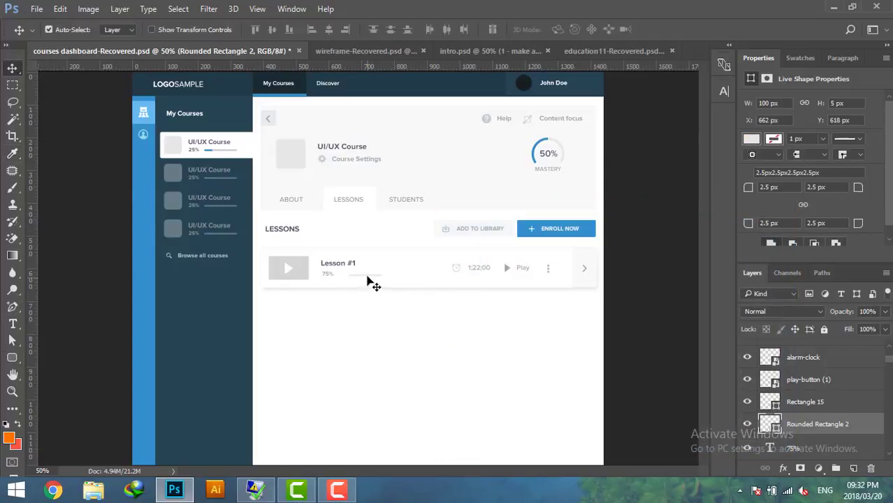
{"action": "left_click_drag", "start_coordinate": [368, 279], "coordinate": [359, 277]}
{"action": "key", "text": "Down"}
{"action": "key", "text": "Down"}
{"action": "key", "text": "Down"}
{"action": "key", "text": "Down"}
{"action": "key", "text": "ctrl"}
Step: Duplicate the bar, shorten it to 75 px, and fill it with the Enroll Now blue
{"action": "key", "text": "ctrl+j"}
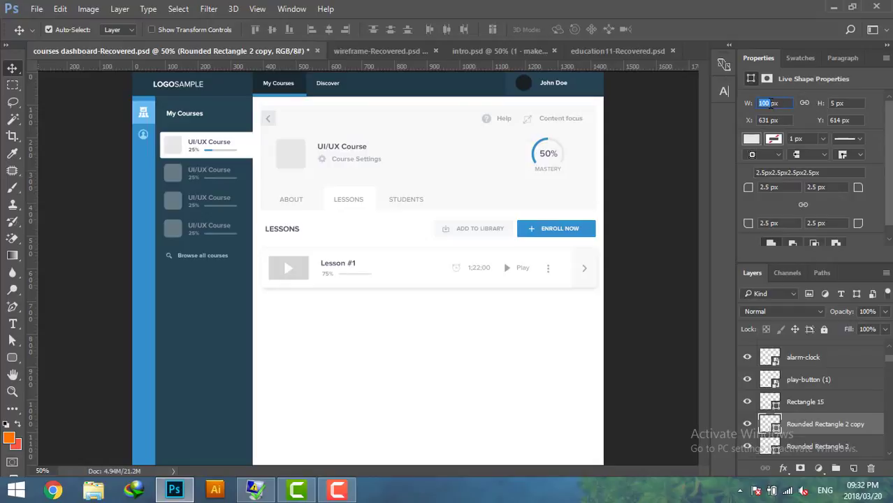
{"action": "type", "text": "75px"}
{"action": "double_click", "coordinate": [772, 423]}
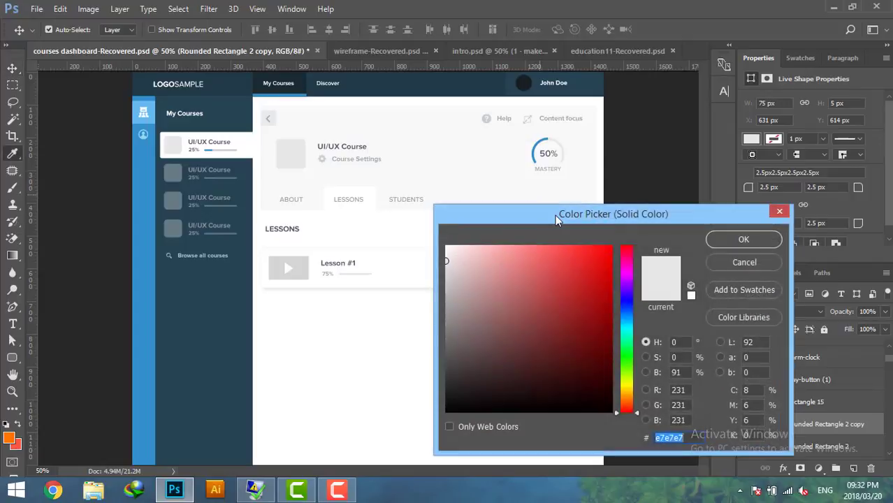
{"action": "left_click_drag", "start_coordinate": [555, 215], "coordinate": [555, 256]}
{"action": "left_click", "coordinate": [530, 222]}
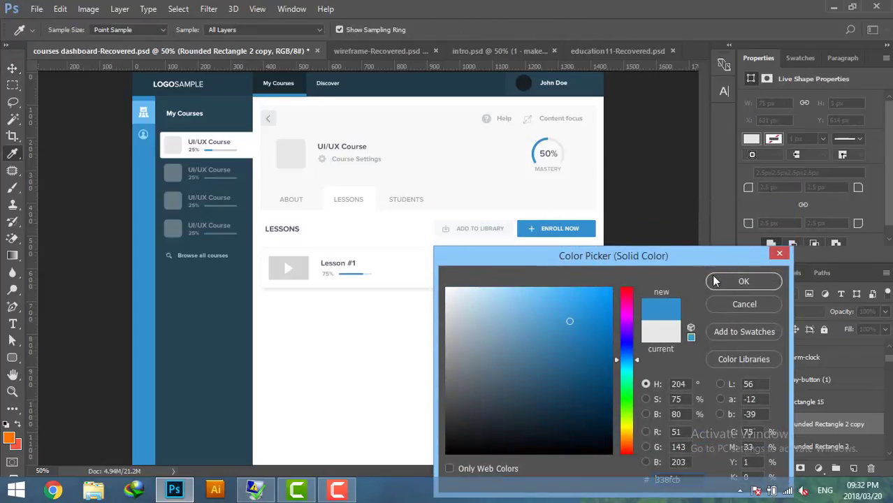
{"action": "left_click", "coordinate": [724, 280]}
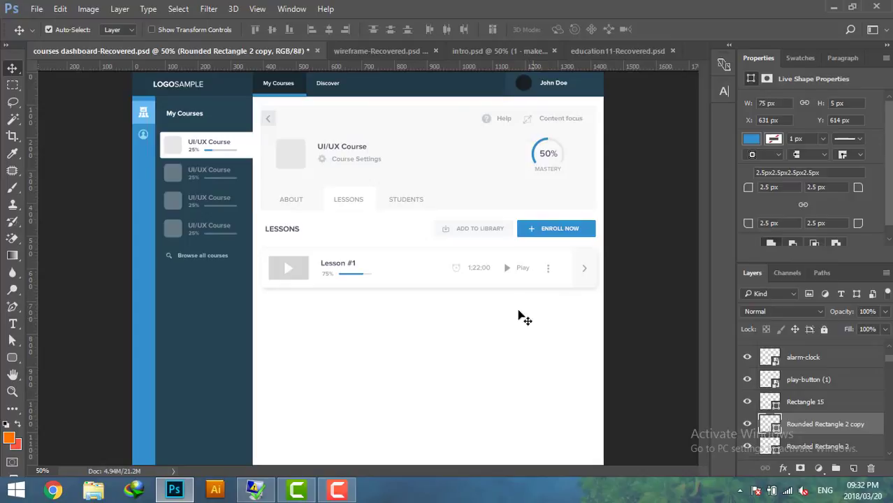
{"action": "left_click", "coordinate": [363, 51]}
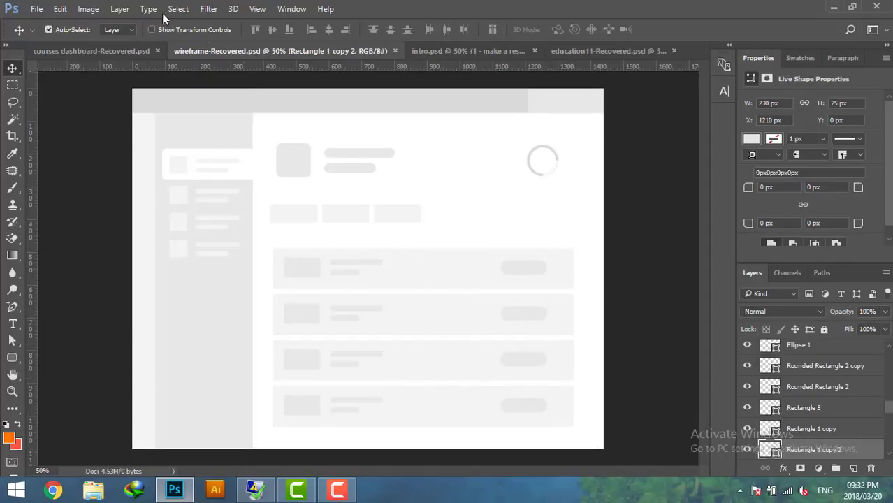
Step: Select every layer of the Lesson #1 row and group them as 'lesson1'
{"action": "left_click", "coordinate": [122, 50]}
{"action": "left_click", "coordinate": [587, 305]}
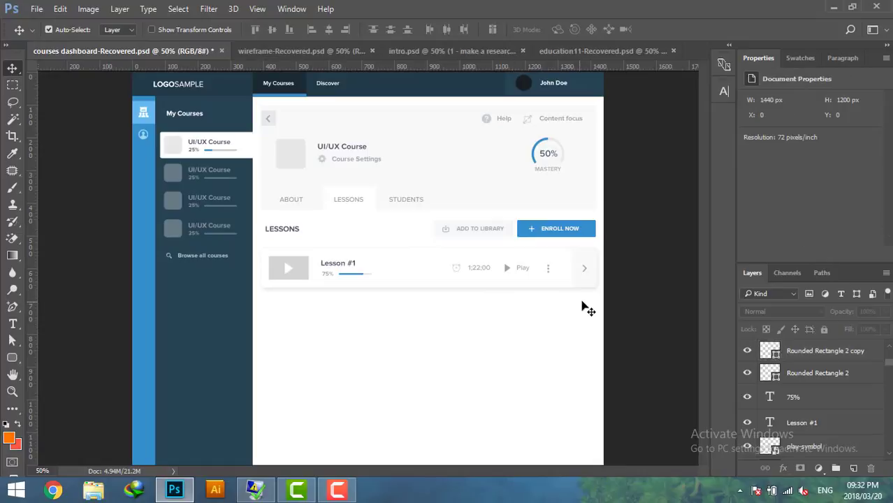
{"action": "left_click_drag", "start_coordinate": [593, 306], "coordinate": [427, 255]}
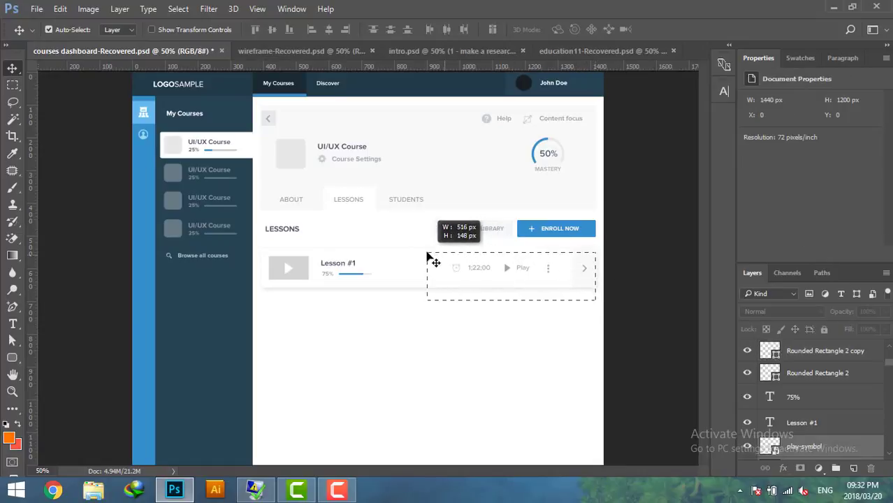
{"action": "mouse_move", "coordinate": [558, 300]}
{"action": "left_mouse_down"}
{"action": "mouse_move", "coordinate": [453, 251]}
{"action": "mouse_move", "coordinate": [488, 274]}
{"action": "left_mouse_up"}
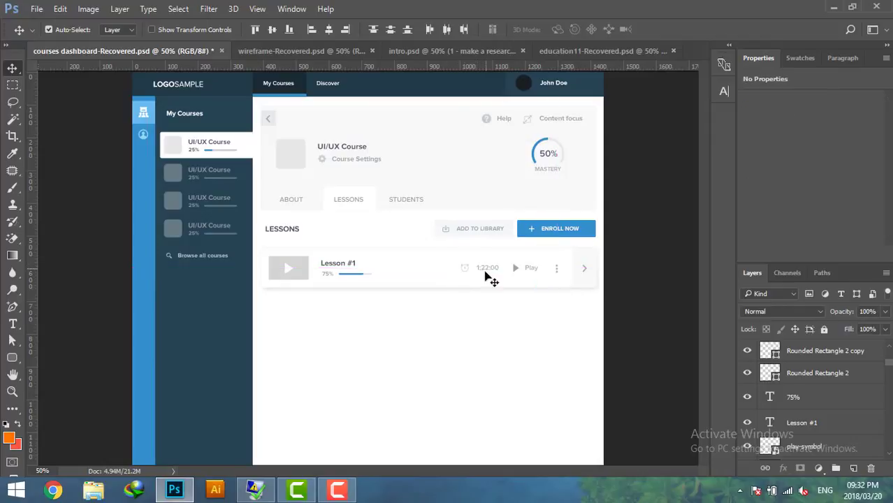
{"action": "left_click", "coordinate": [474, 322]}
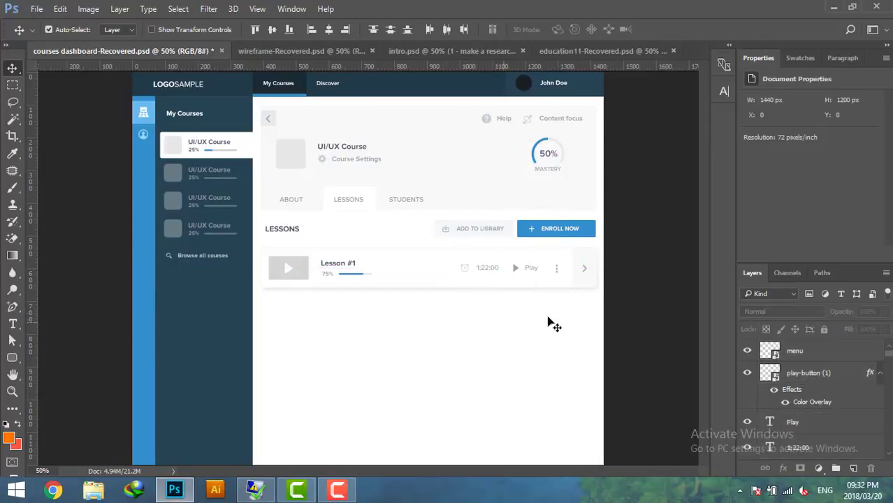
{"action": "left_click_drag", "start_coordinate": [599, 310], "coordinate": [260, 260]}
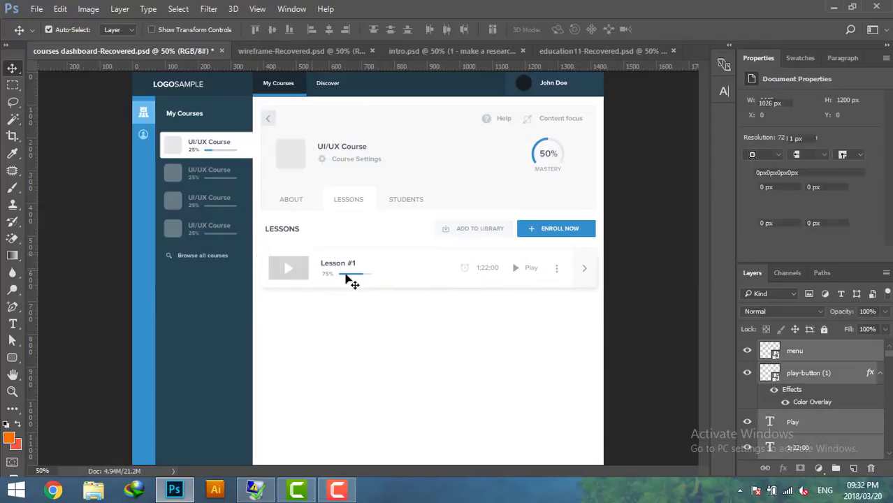
{"action": "right_click", "coordinate": [830, 349]}
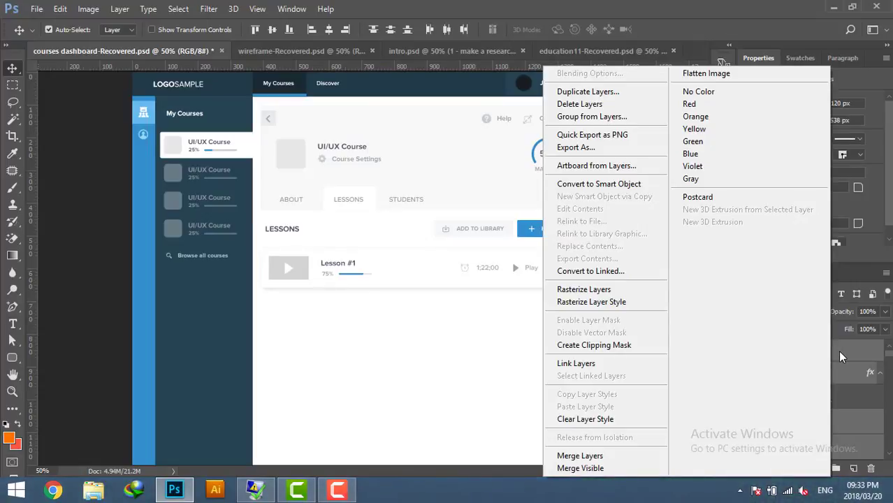
{"action": "left_click", "coordinate": [841, 356]}
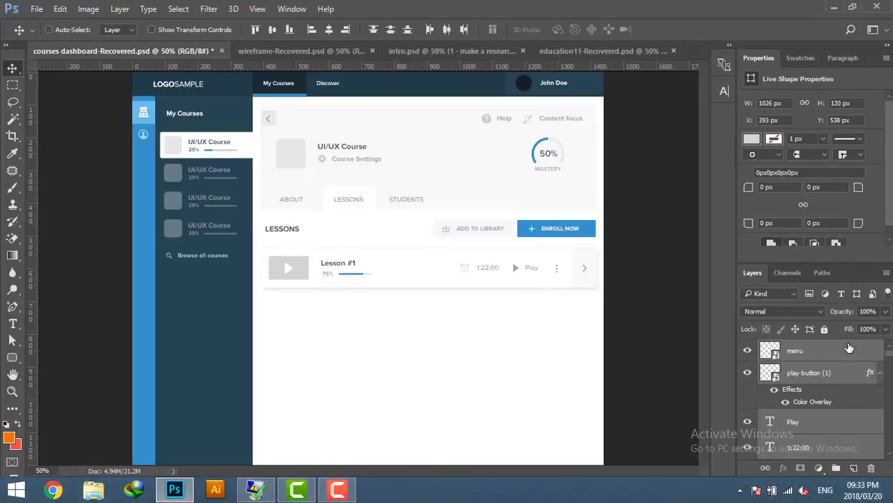
{"action": "key", "text": "ctrl+g"}
{"action": "double_click", "coordinate": [796, 347]}
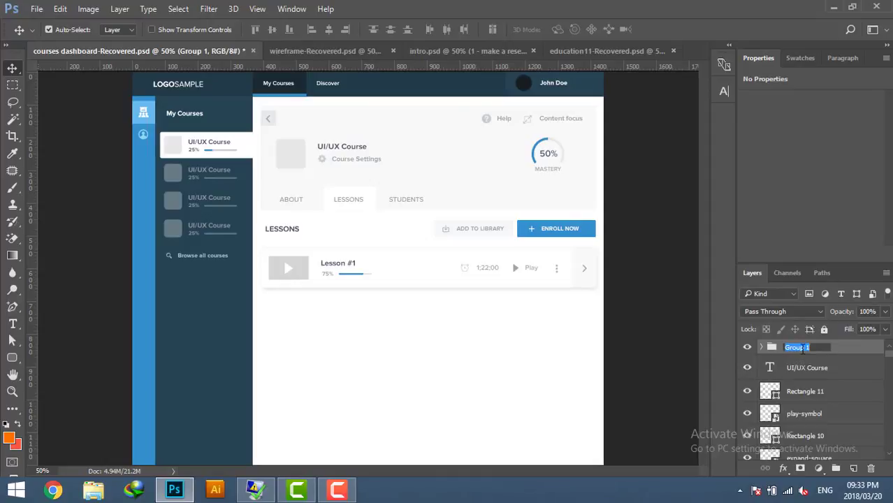
{"action": "type", "text": "lesson1"}
{"action": "key", "text": "Return"}
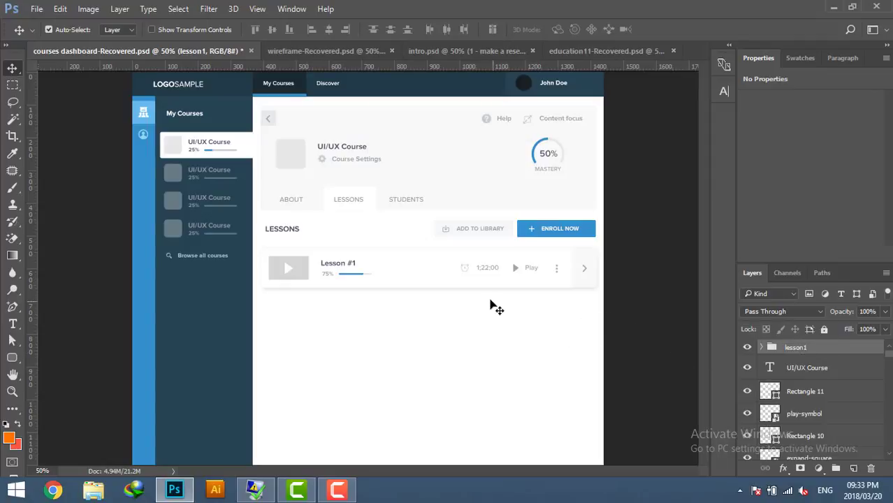
Step: Alt-drag copies of the lesson1 group downward to stack more lesson rows below the first
{"action": "left_click_drag", "start_coordinate": [411, 277], "coordinate": [405, 323]}
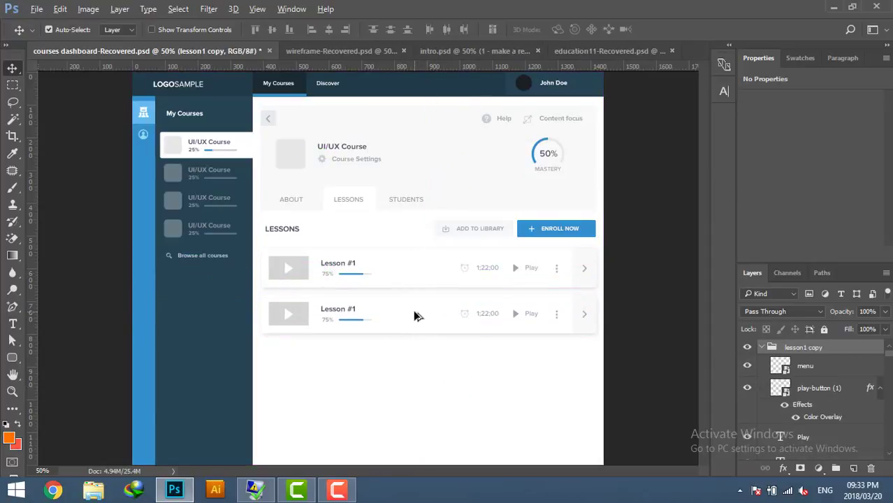
{"action": "mouse_move", "coordinate": [414, 316]}
{"action": "left_mouse_down"}
{"action": "mouse_move", "coordinate": [403, 361]}
{"action": "mouse_move", "coordinate": [433, 408]}
{"action": "left_mouse_up"}
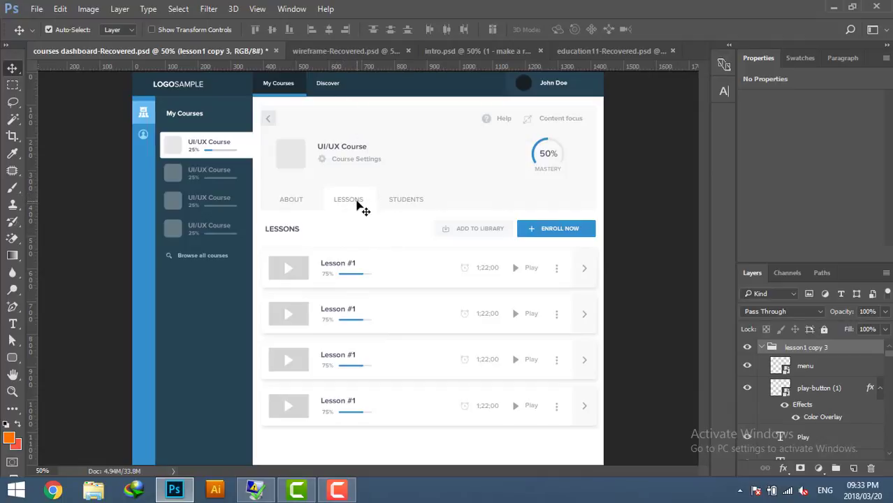
Step: Shift the white STUDENTS tab background to the right
{"action": "left_click", "coordinate": [405, 204]}
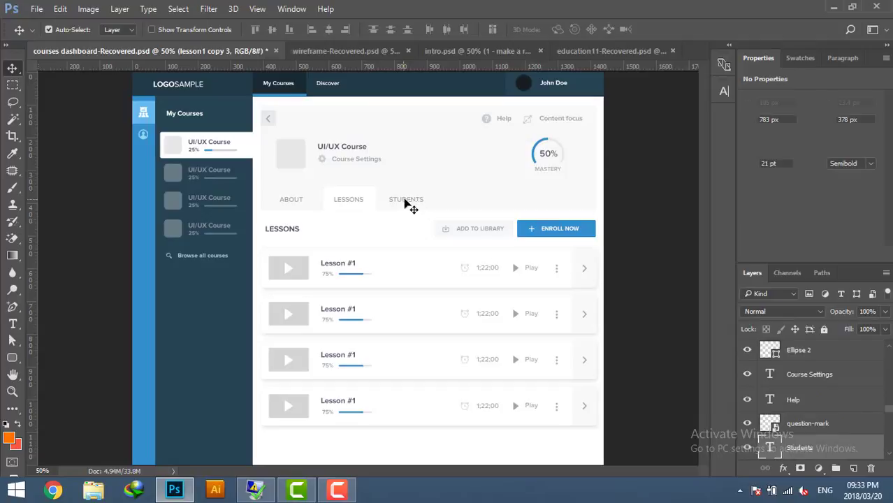
{"action": "scroll", "coordinate": [880, 458], "scroll_direction": "down", "scroll_amount": 1}
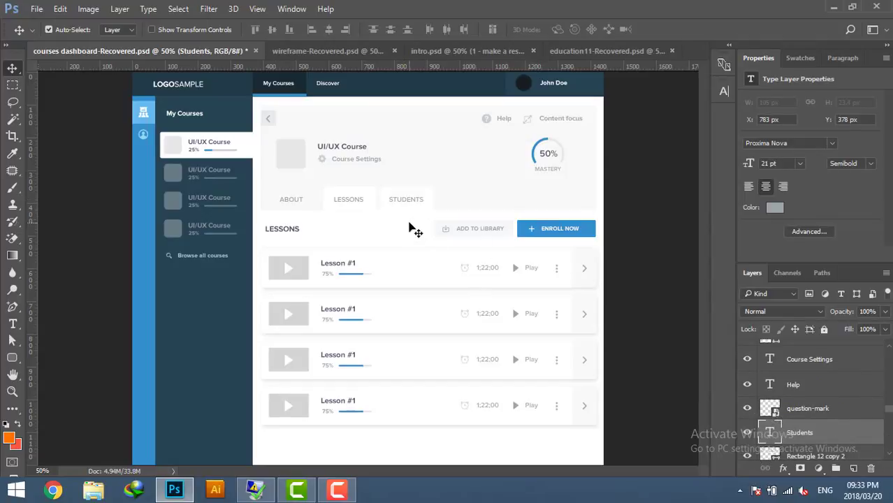
{"action": "left_click", "coordinate": [400, 200]}
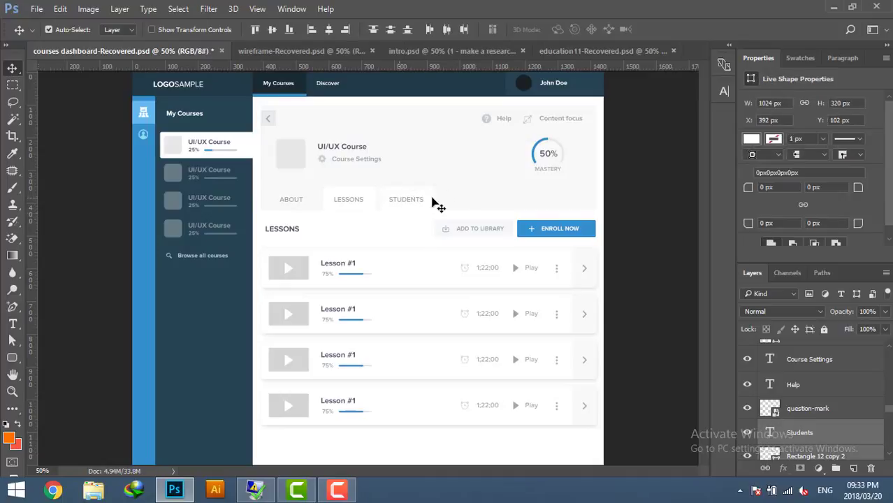
{"action": "left_click_drag", "start_coordinate": [428, 201], "coordinate": [437, 200]}
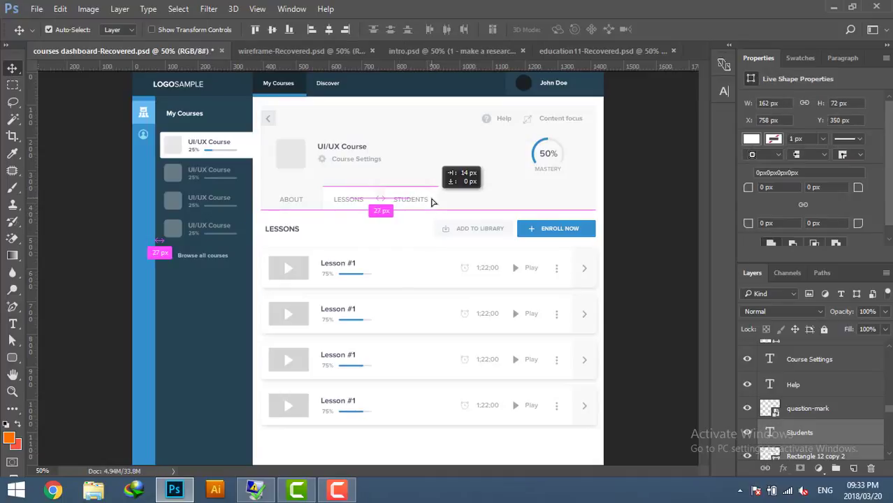
Step: Widen the LESSONS tab background to 201 px and move the STUDENTS tab 12 px right
{"action": "left_click", "coordinate": [378, 203]}
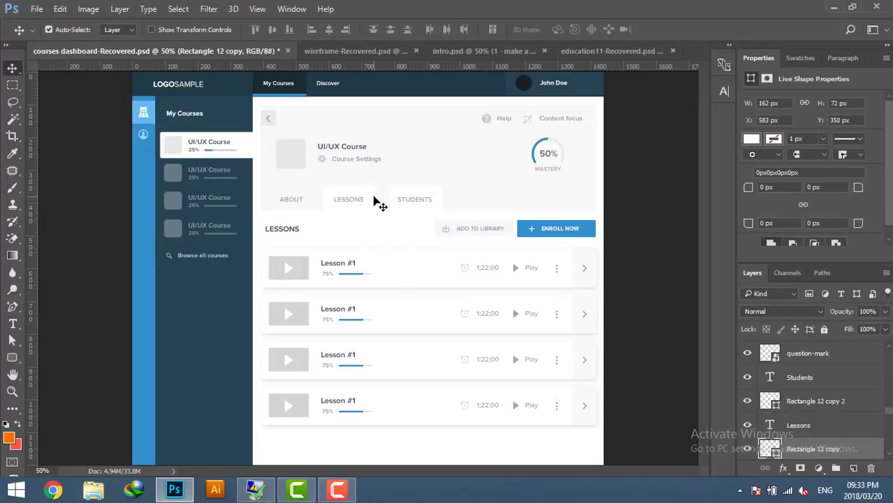
{"action": "key", "text": "ctrl+t"}
{"action": "left_click_drag", "start_coordinate": [380, 200], "coordinate": [405, 202]}
{"action": "key", "text": "Return"}
{"action": "left_click", "coordinate": [419, 219]}
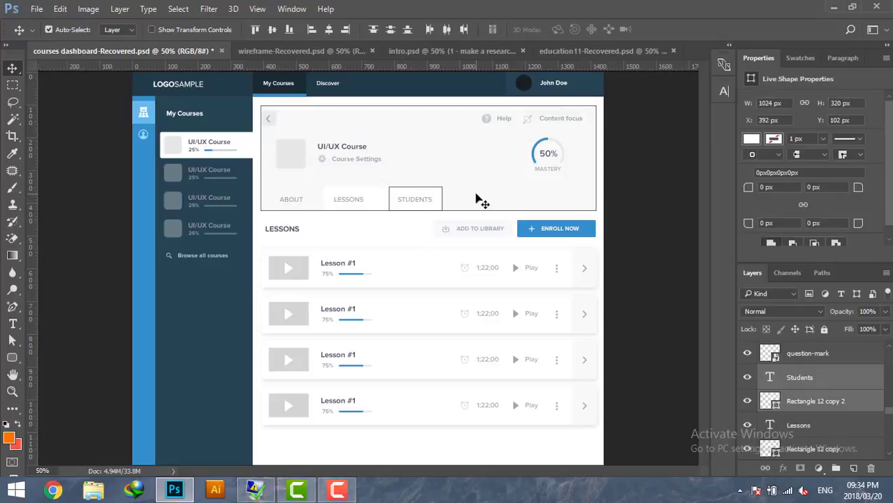
{"action": "left_click_drag", "start_coordinate": [435, 203], "coordinate": [437, 201]}
{"action": "left_click", "coordinate": [385, 210]}
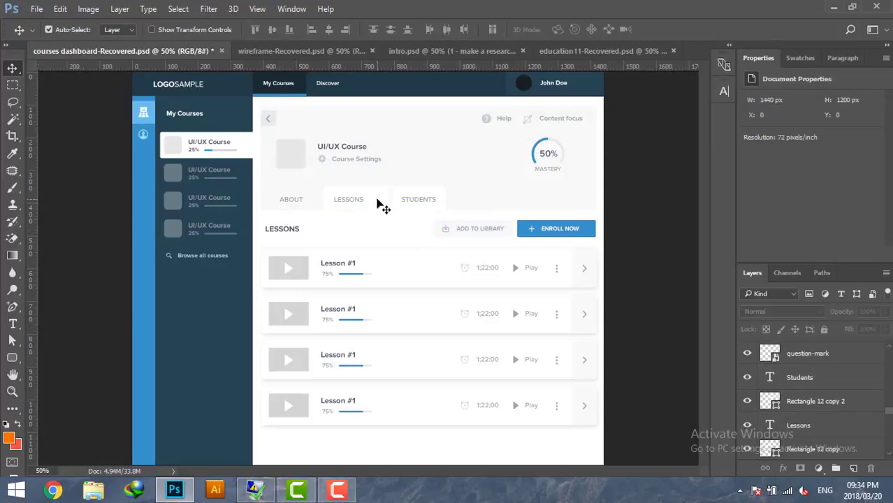
Step: Draw a rounded pill beside LESSONS, fill it #338fcb, and size it 35 × 25 px
{"action": "left_click", "coordinate": [12, 357]}
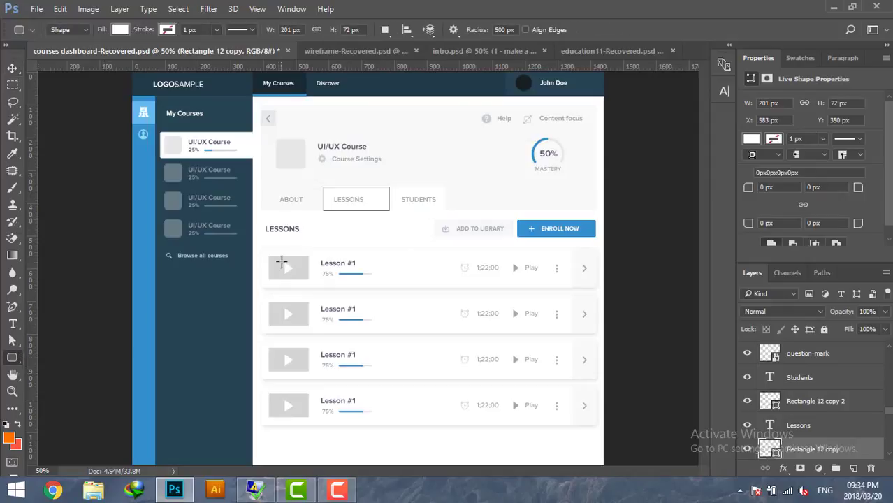
{"action": "key", "text": "Escape"}
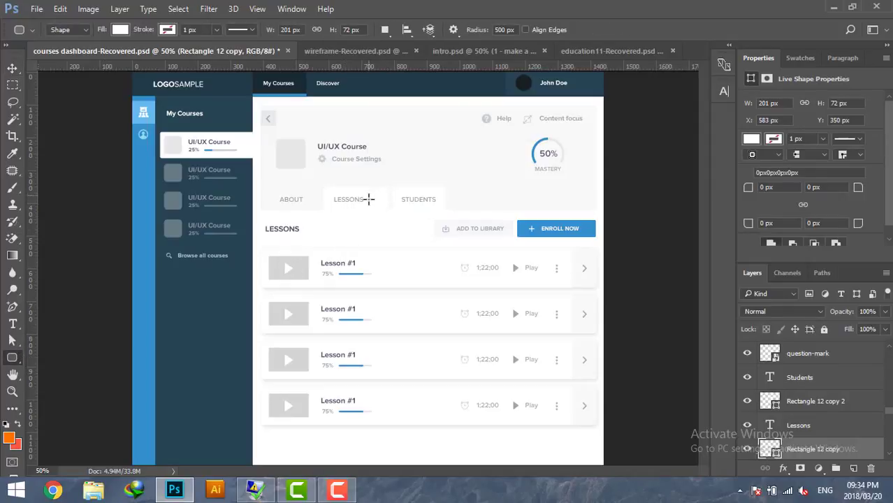
{"action": "left_click_drag", "start_coordinate": [371, 194], "coordinate": [387, 204]}
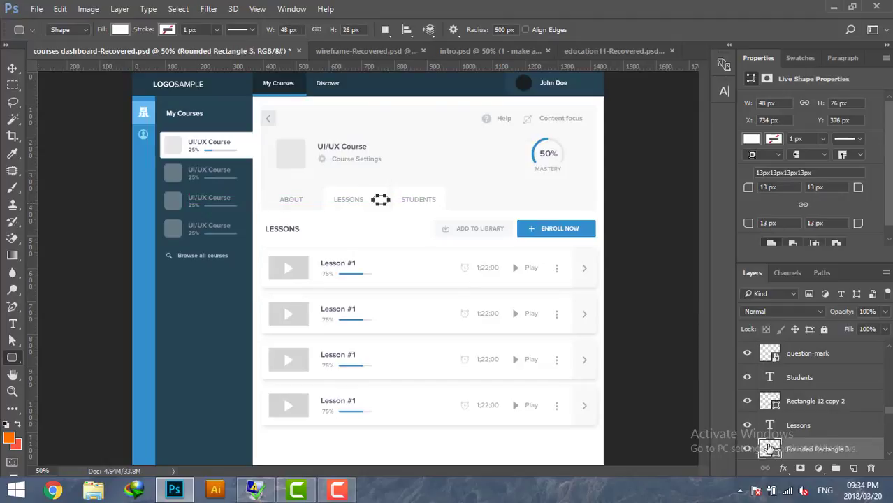
{"action": "double_click", "coordinate": [769, 448]}
{"action": "left_click", "coordinate": [149, 168]}
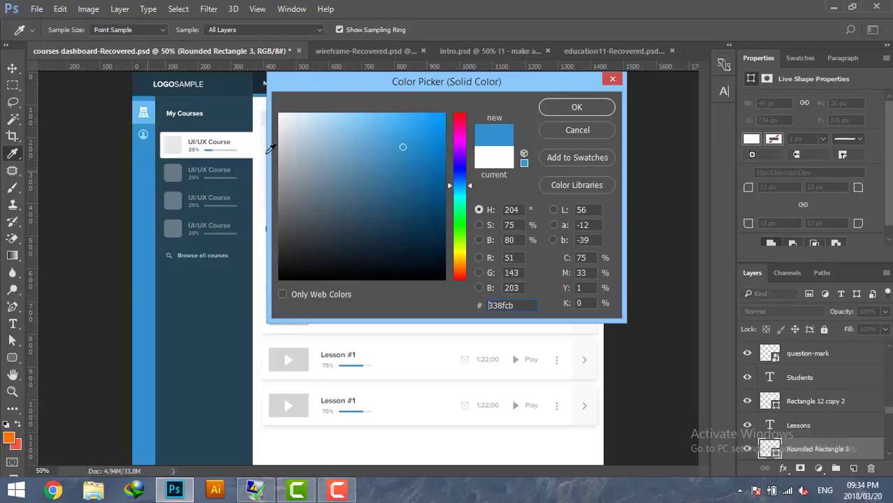
{"action": "left_click", "coordinate": [573, 107]}
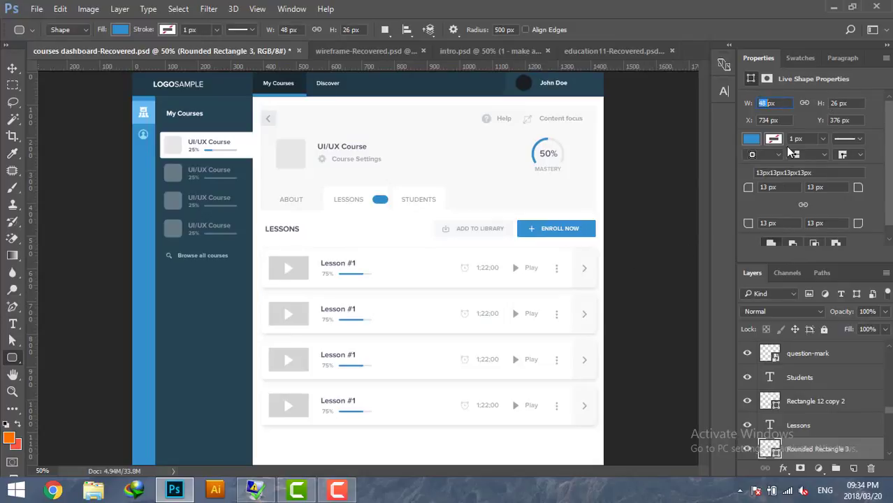
{"action": "type", "text": "35"}
{"action": "double_click", "coordinate": [835, 102]}
{"action": "type", "text": "25"}
{"action": "key", "text": "Return"}
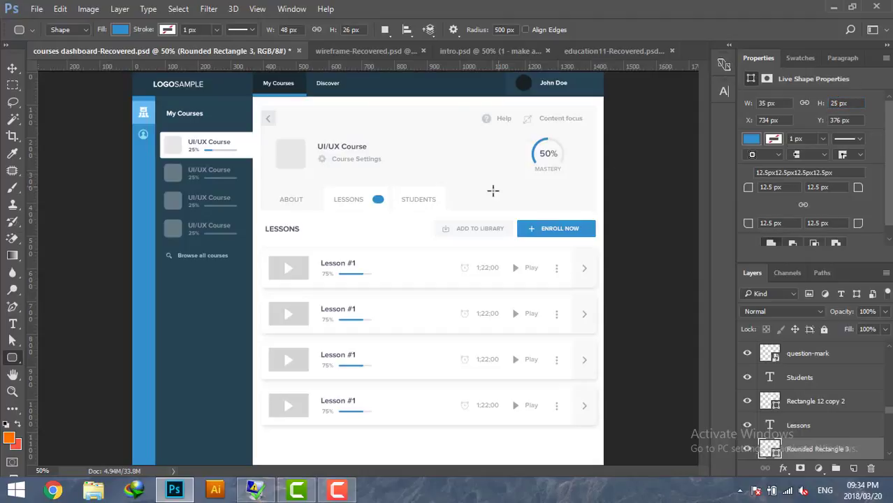
{"action": "left_click", "coordinate": [12, 68]}
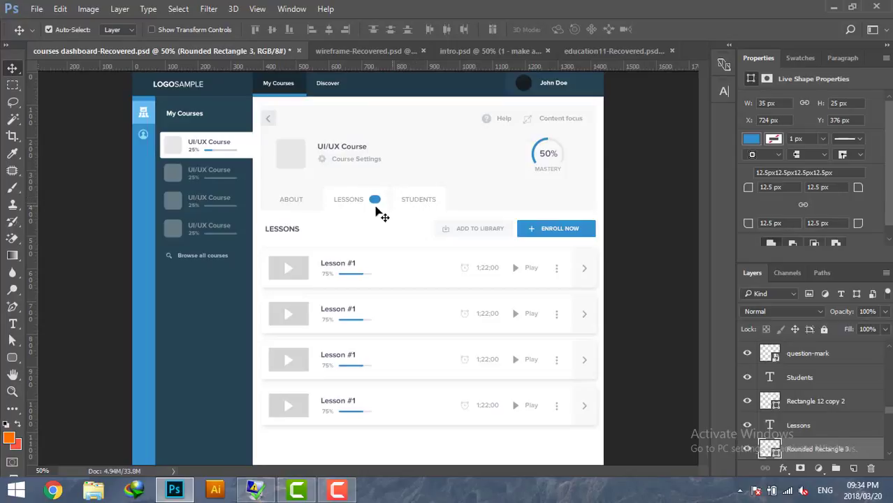
Step: Add a white 18 pt '10' text on the blue pill and nudge it up
{"action": "left_click", "coordinate": [12, 324]}
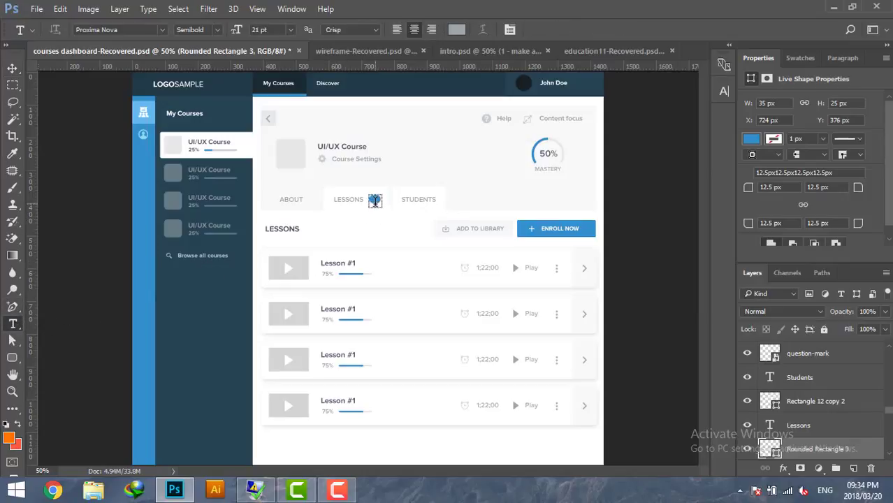
{"action": "left_click", "coordinate": [375, 201]}
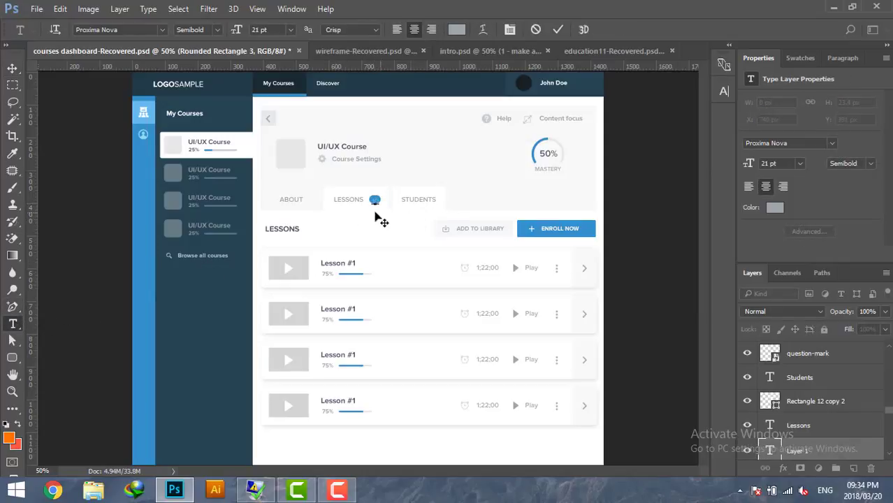
{"action": "left_click", "coordinate": [774, 208]}
{"action": "left_click", "coordinate": [399, 365]}
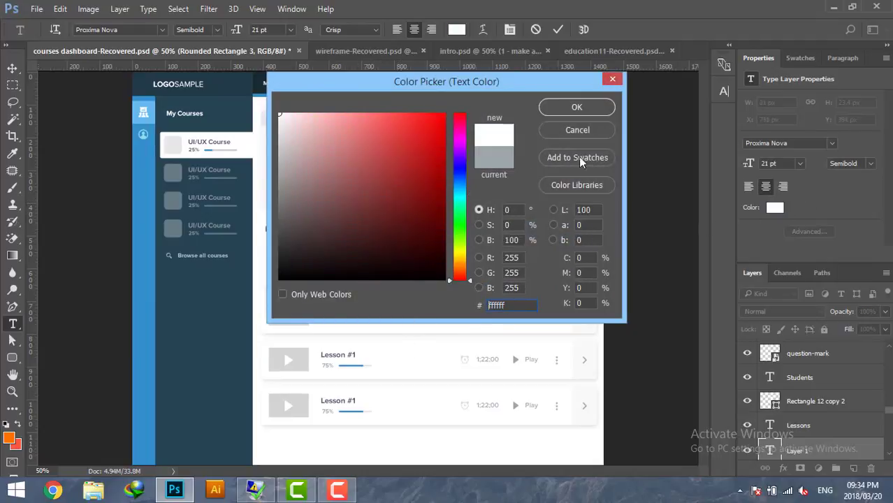
{"action": "left_click", "coordinate": [584, 107]}
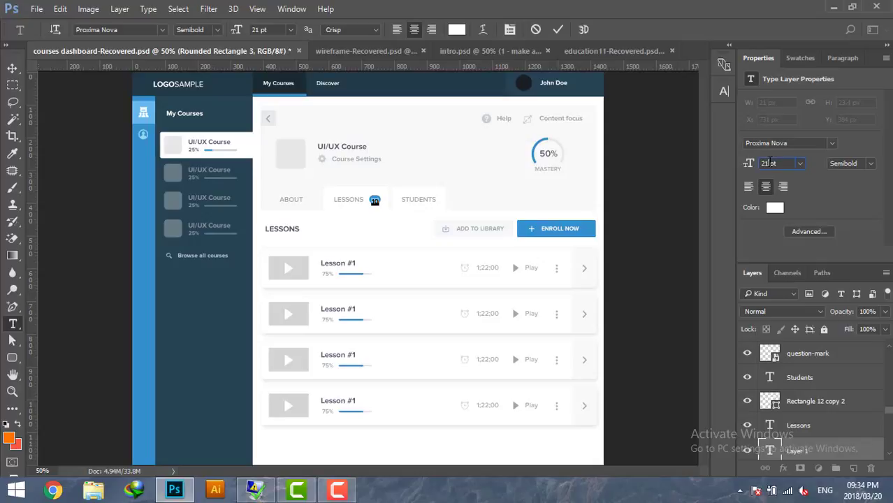
{"action": "double_click", "coordinate": [769, 163]}
{"action": "type", "text": "18"}
{"action": "key", "text": "Return"}
{"action": "left_click", "coordinate": [14, 68]}
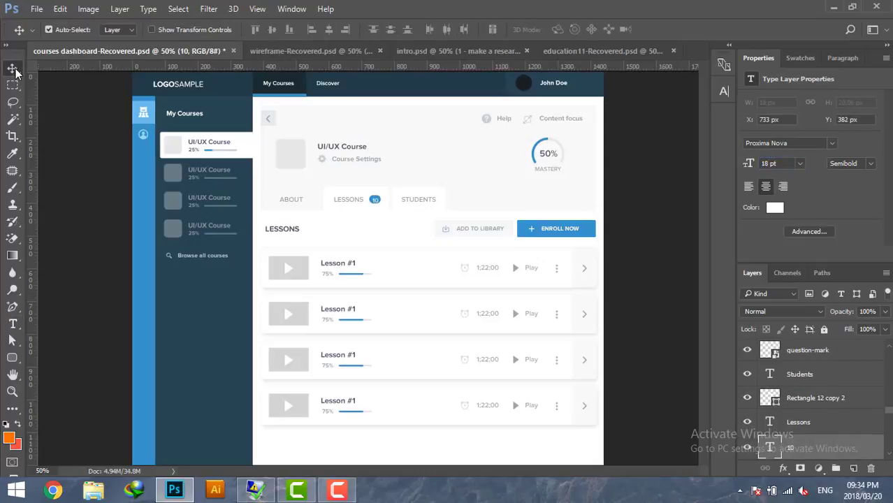
{"action": "key", "text": "Up"}
{"action": "key", "text": "Up"}
{"action": "key", "text": "Up"}
Step: Nudge the badge pill slightly left and hide the white background behind STUDENTS
{"action": "left_click", "coordinate": [338, 201]}
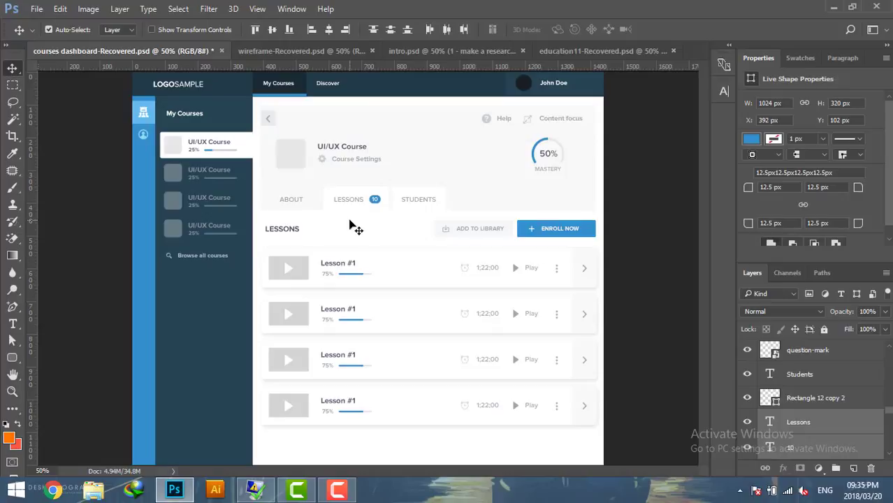
{"action": "left_click", "coordinate": [376, 200]}
{"action": "key", "text": "Left"}
{"action": "key", "text": "Left"}
{"action": "key", "text": "Left"}
{"action": "key", "text": "Left"}
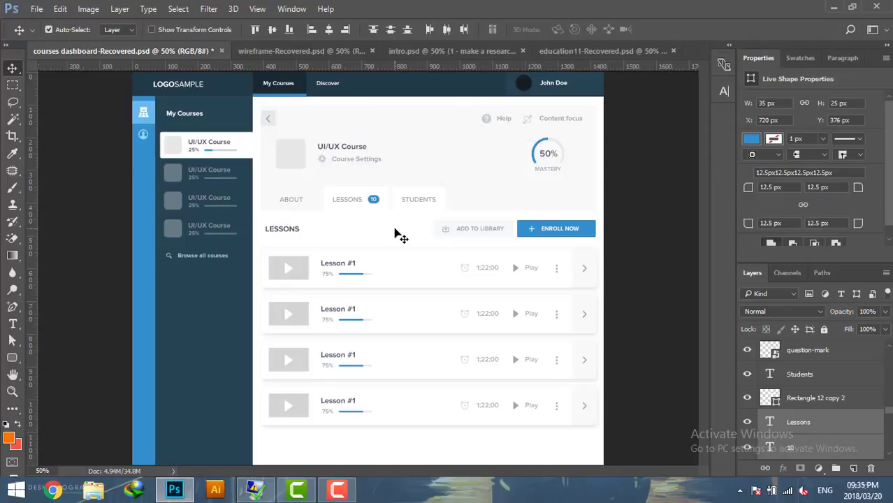
{"action": "left_click", "coordinate": [432, 203]}
{"action": "left_click", "coordinate": [747, 399]}
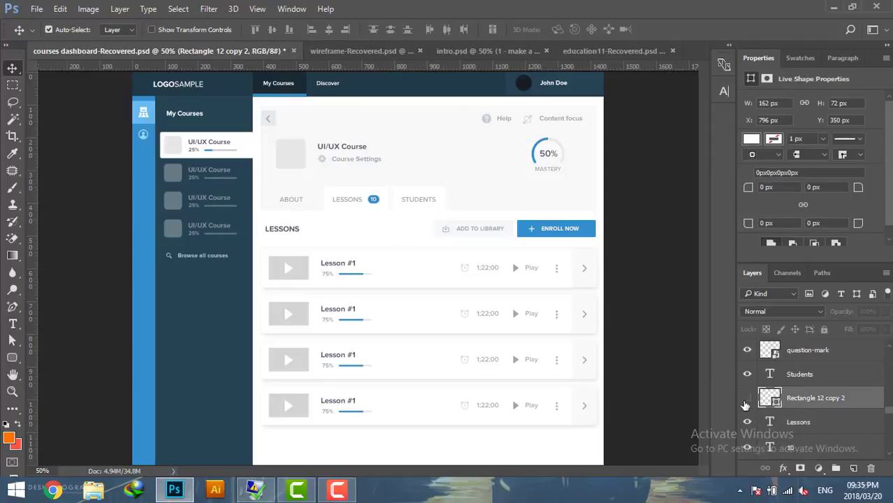